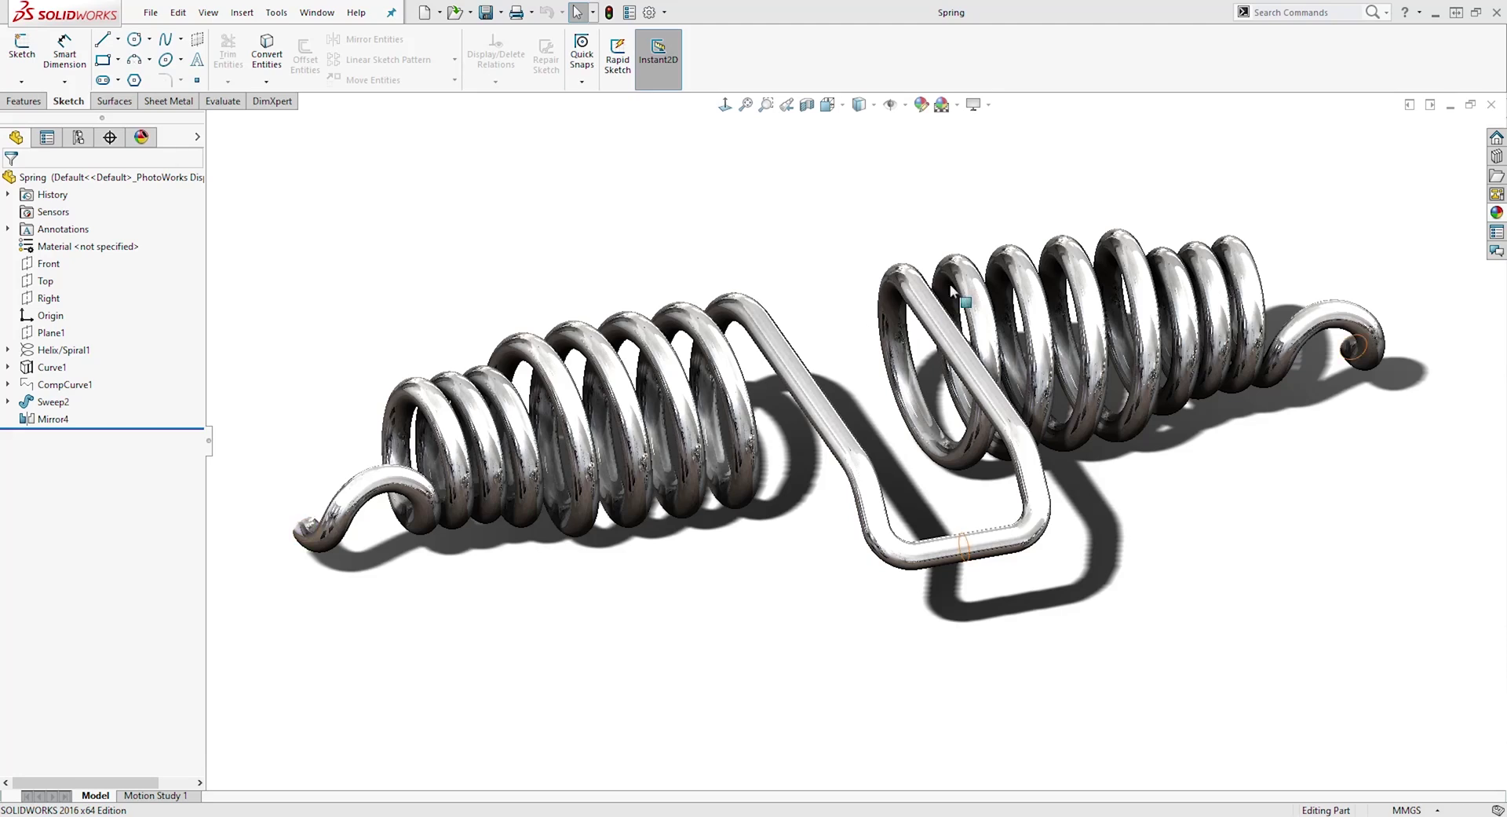
{"action": "middle_click_drag", "start_coordinate": [950, 285], "coordinate": [1060, 289]}
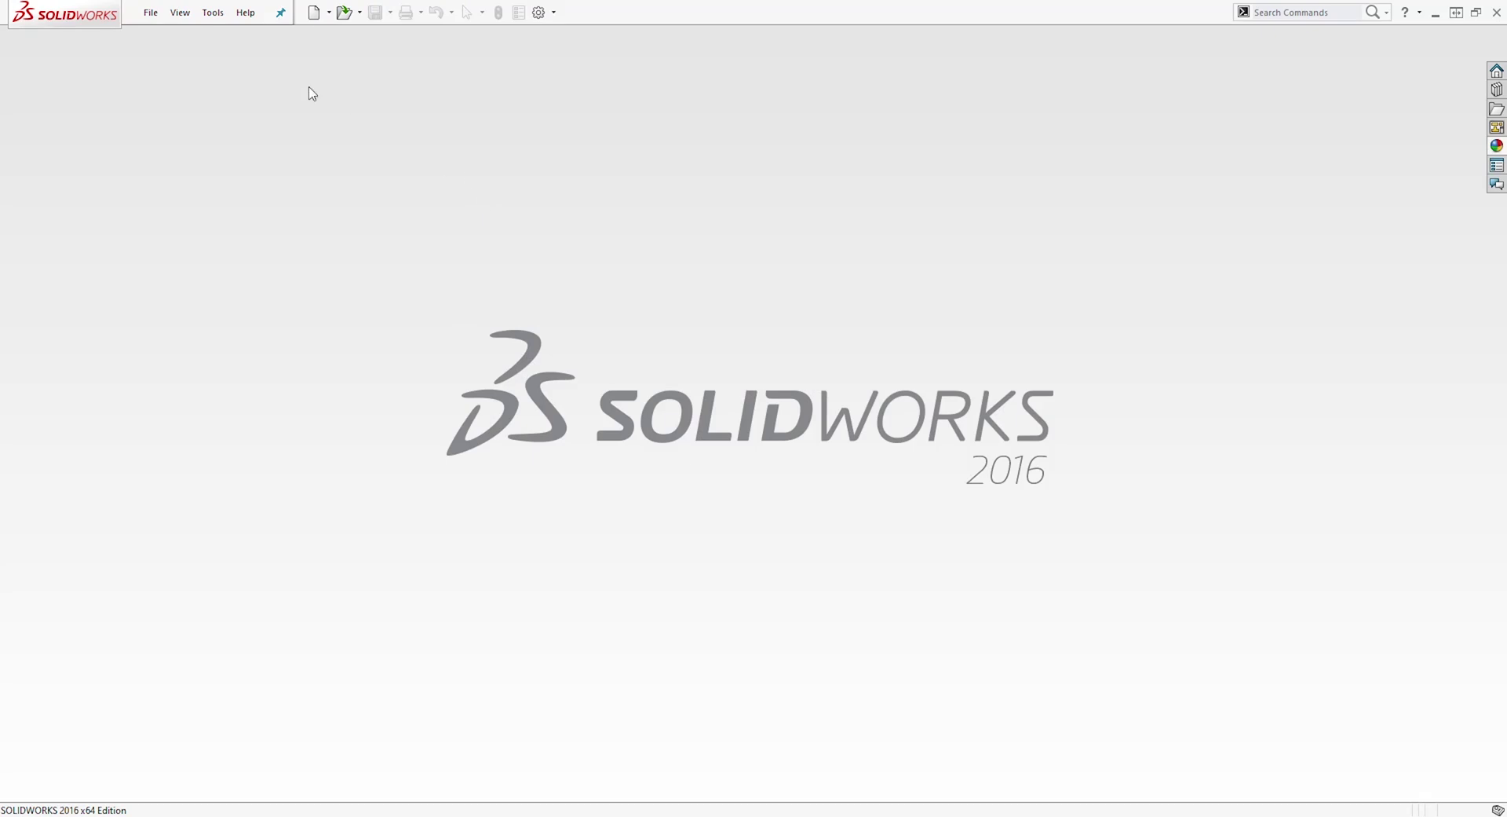
Step: Create a new part document and set its unit system to MMGS (millimeter, gram, second)
{"action": "left_click", "coordinate": [314, 12]}
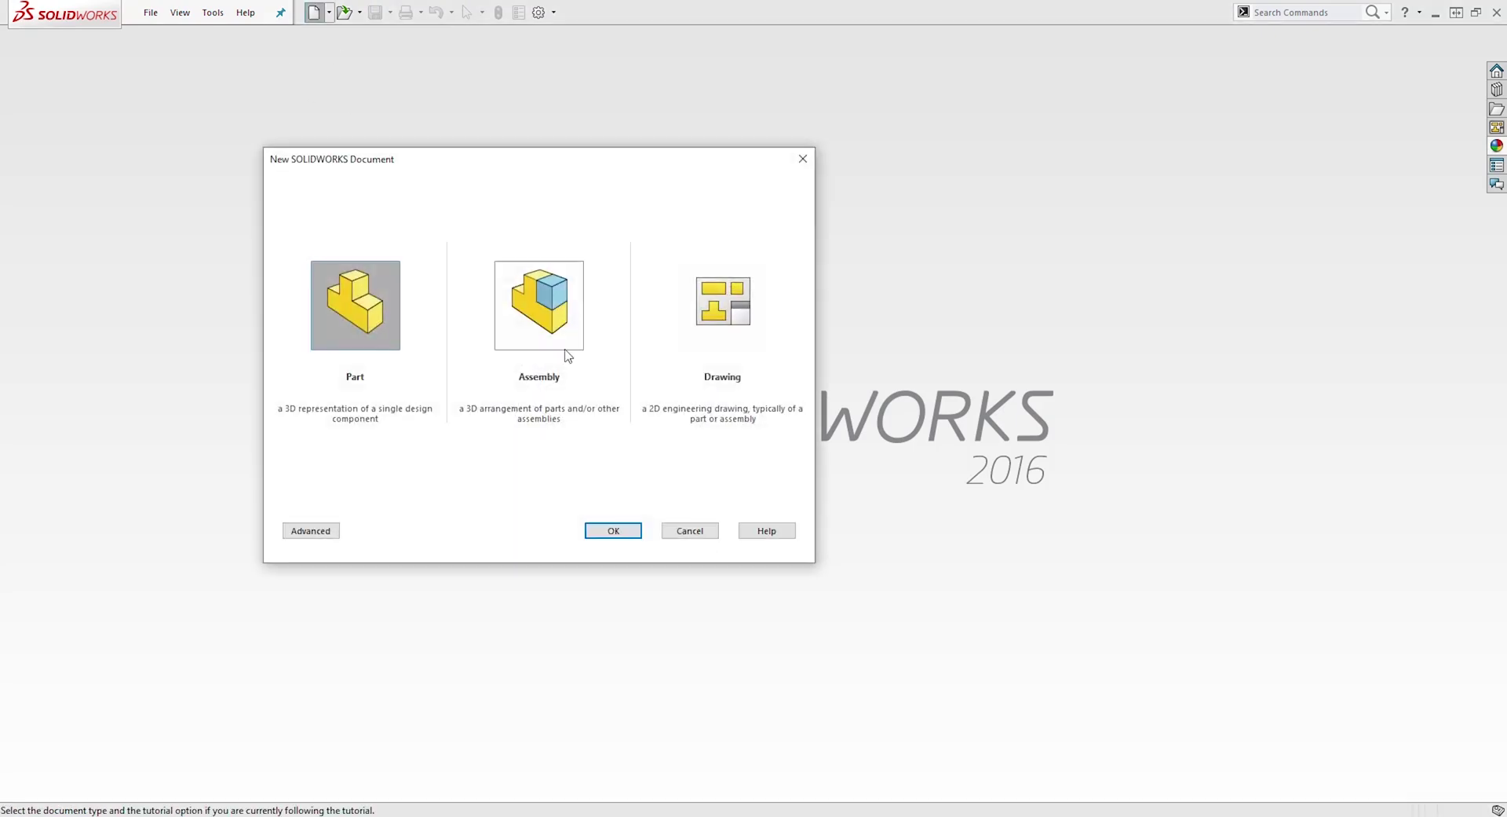
{"action": "left_click", "coordinate": [611, 531]}
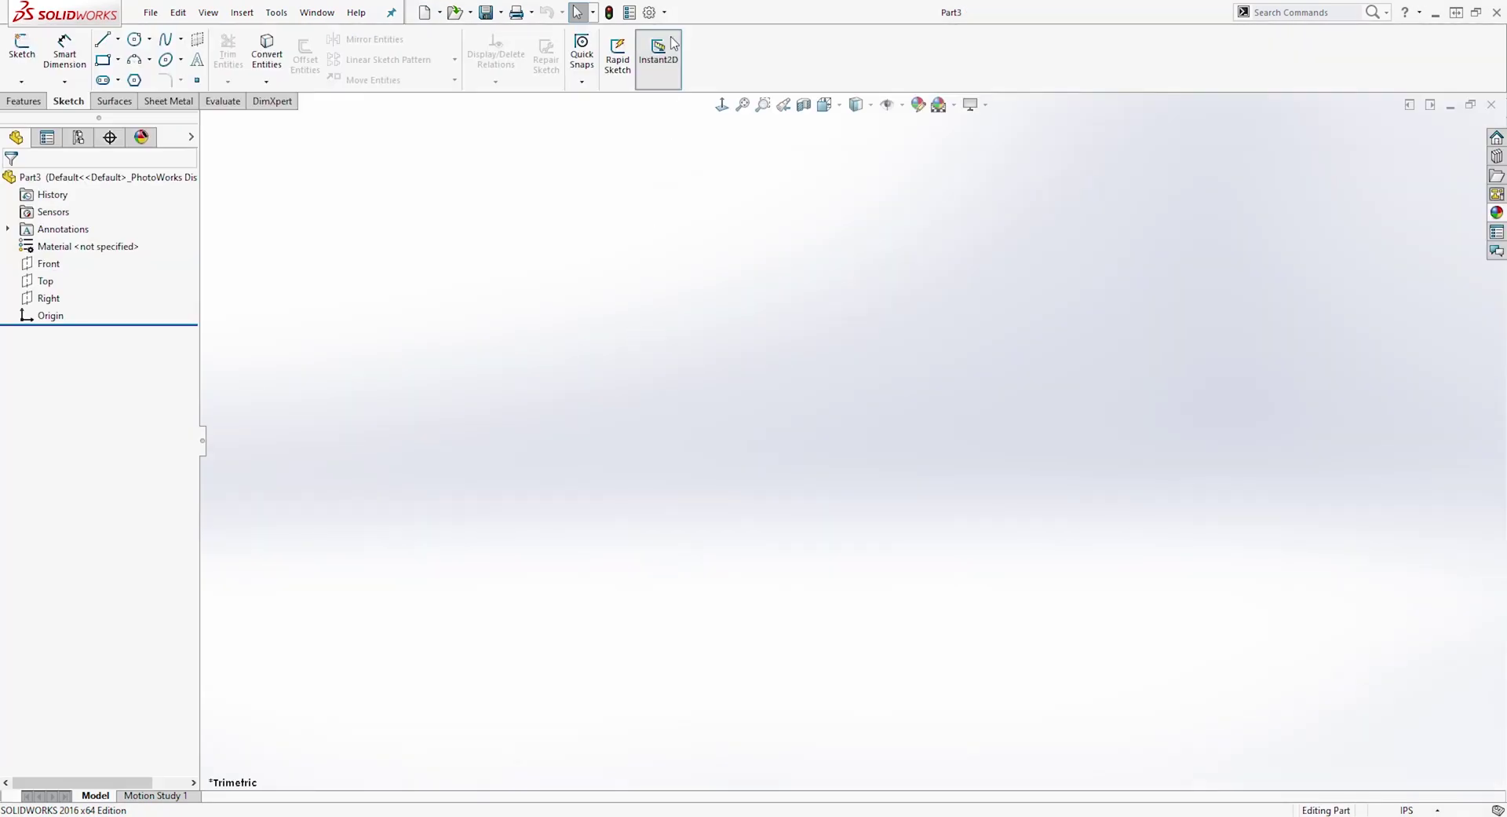
{"action": "left_click", "coordinate": [650, 13]}
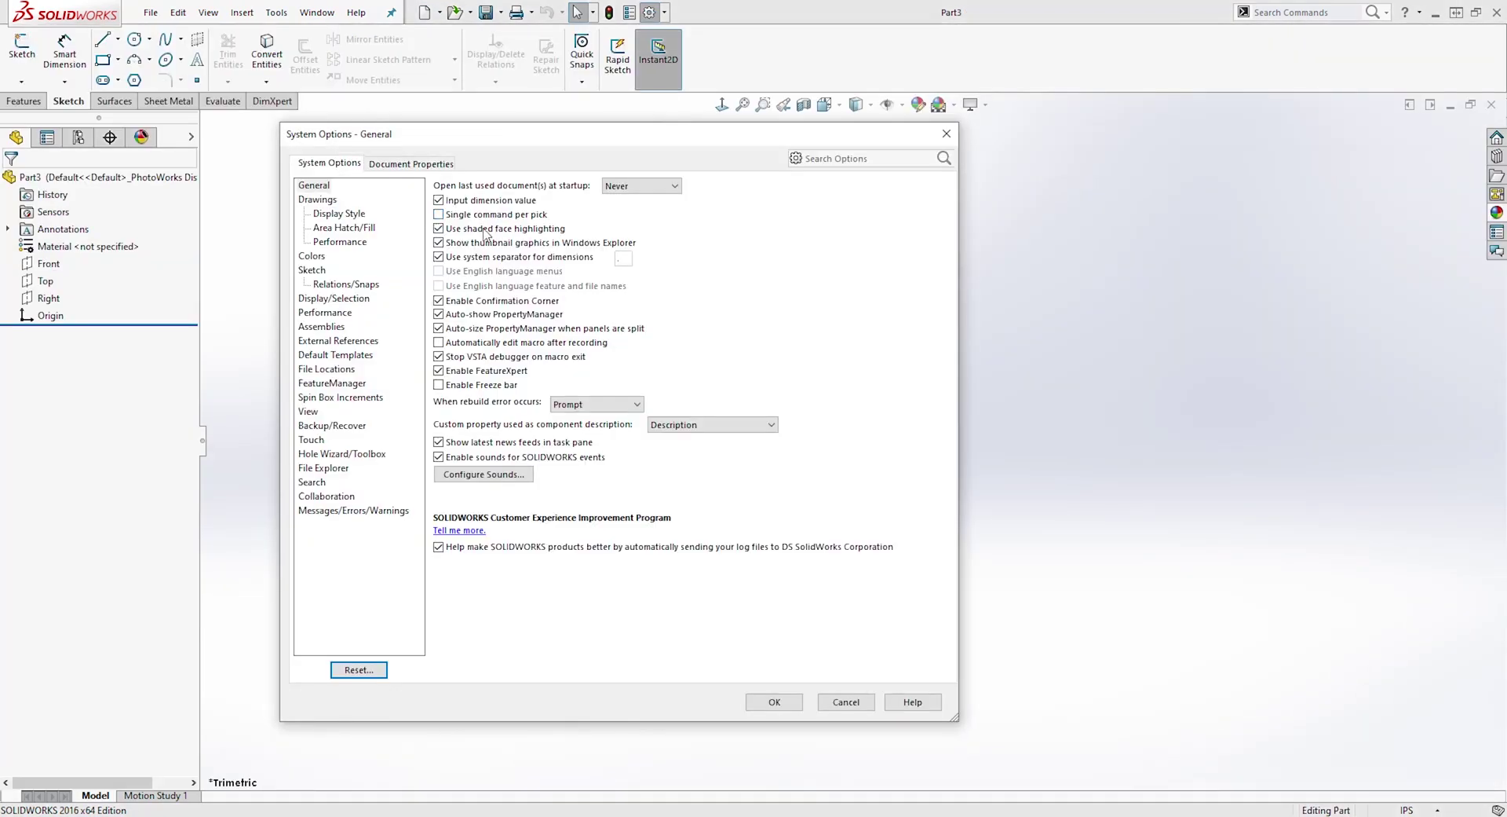
{"action": "left_click", "coordinate": [430, 165]}
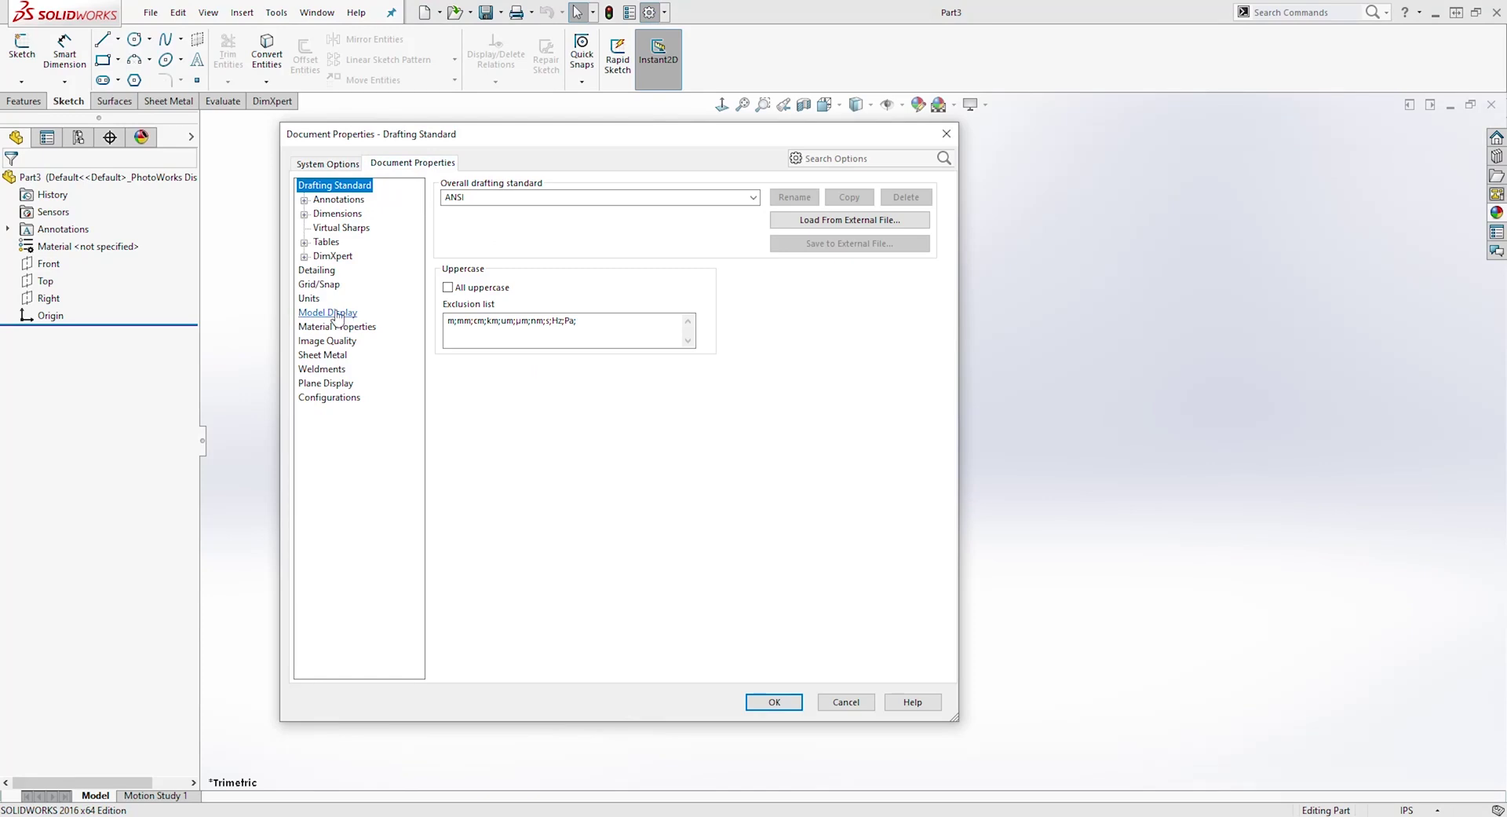
{"action": "left_click", "coordinate": [309, 298]}
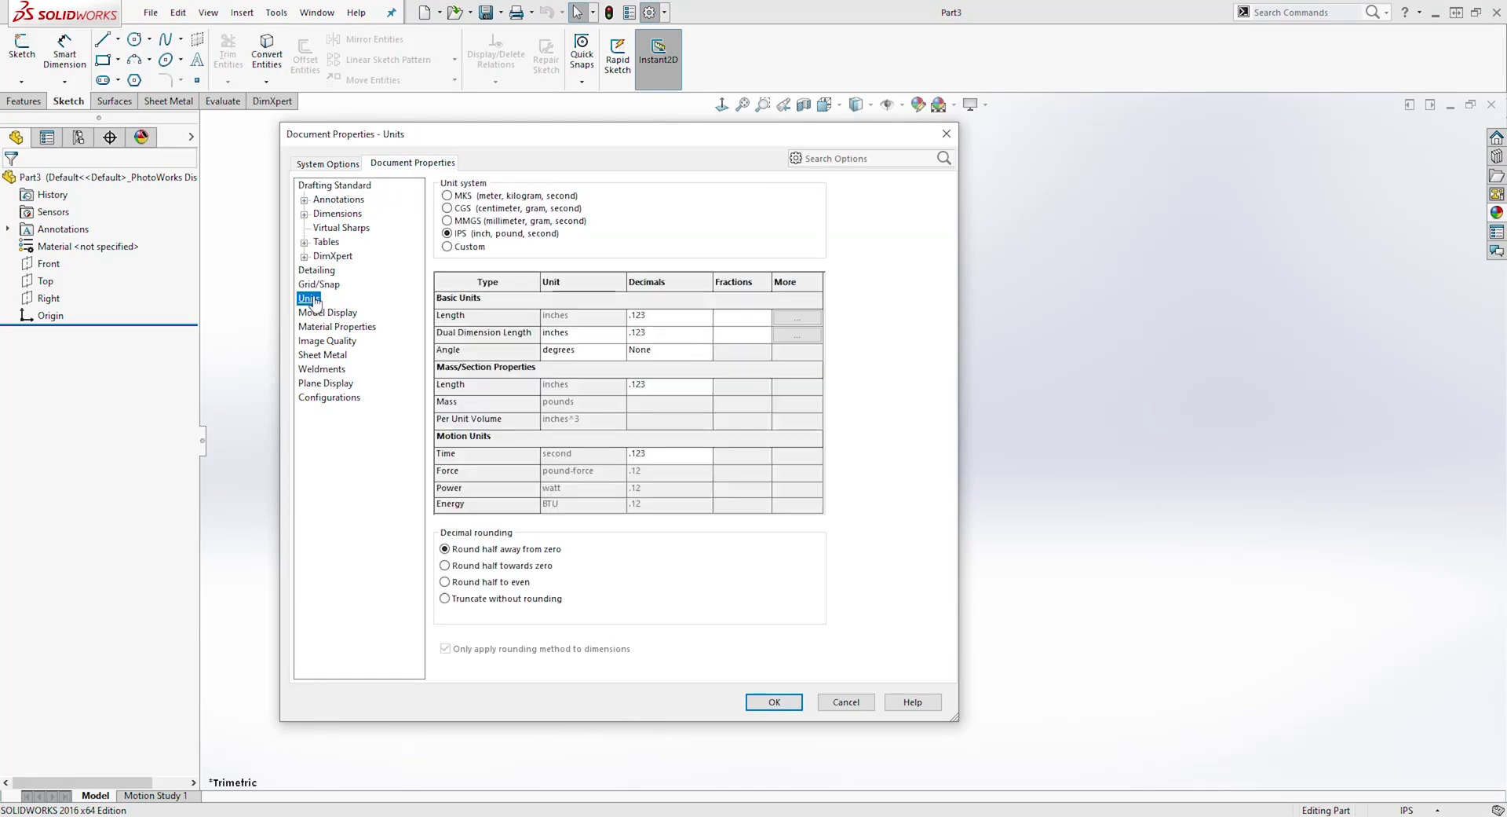
{"action": "left_click", "coordinate": [447, 220]}
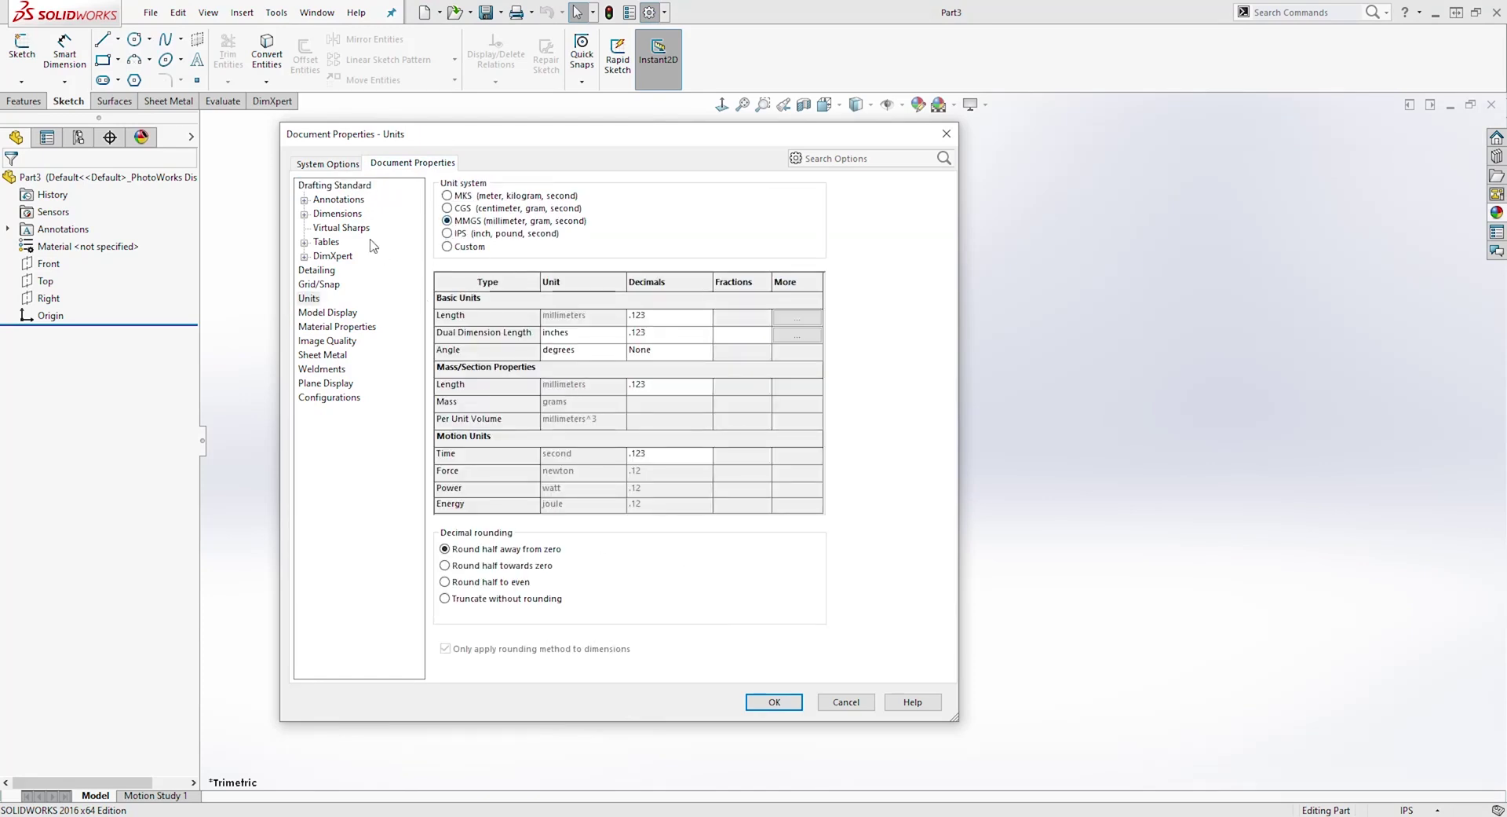
Step: Raise the shaded and draft image quality resolution into the red high-quality zone and apply the document properties
{"action": "left_click", "coordinate": [337, 340]}
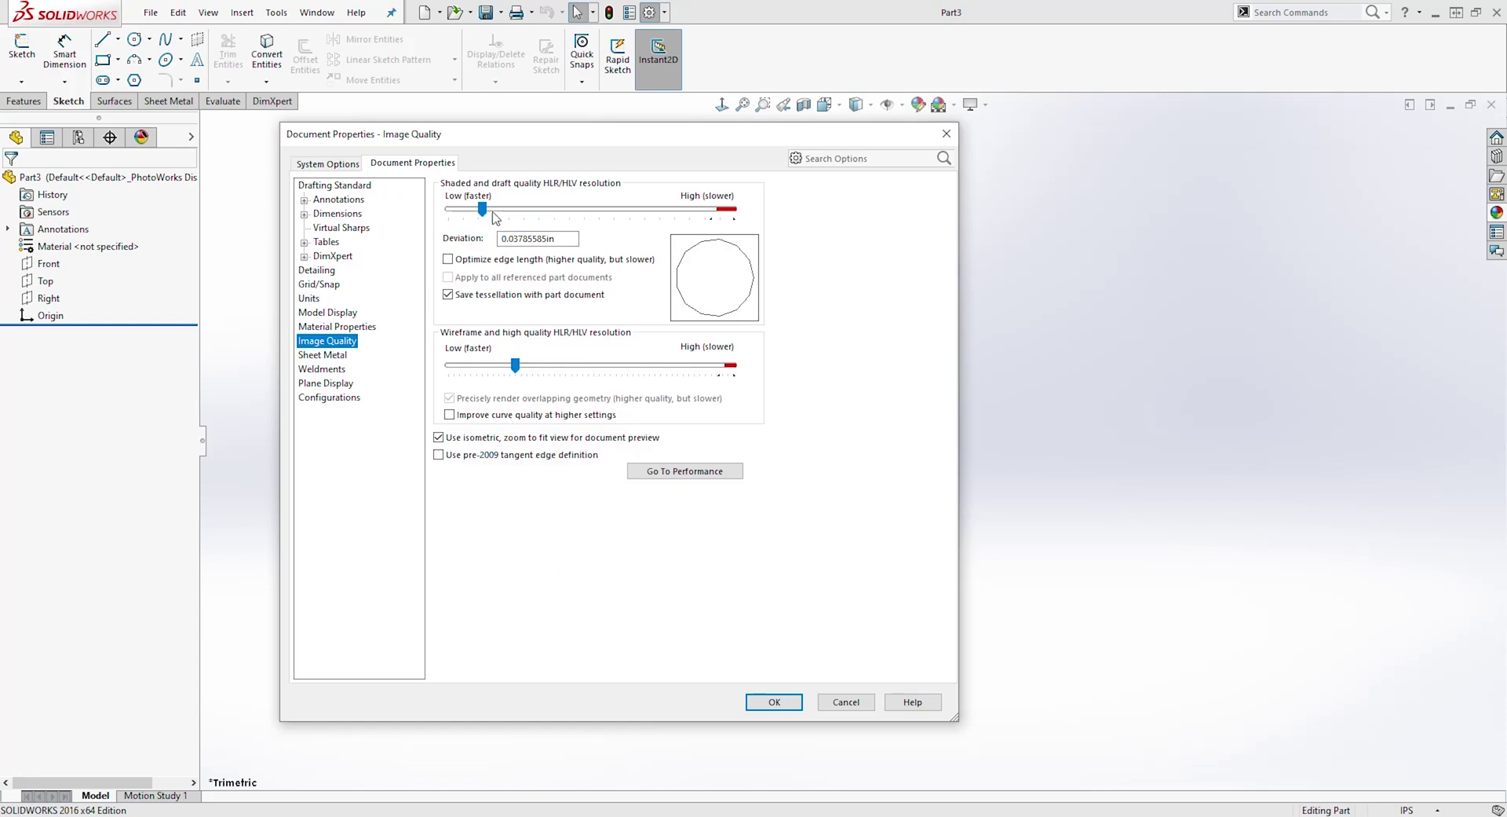
{"action": "left_click_drag", "start_coordinate": [487, 208], "coordinate": [723, 214]}
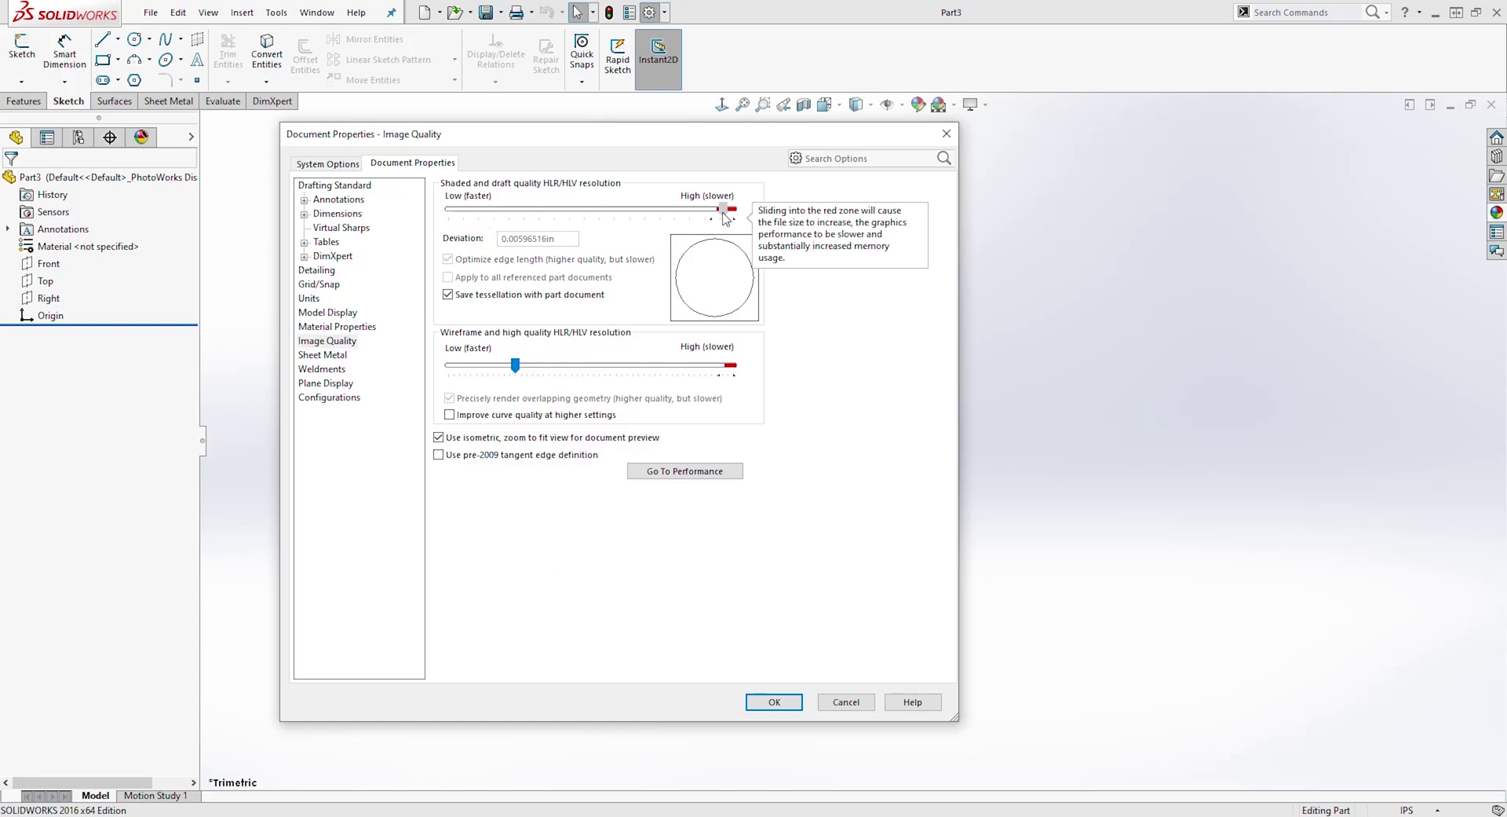
{"action": "left_click", "coordinate": [774, 701]}
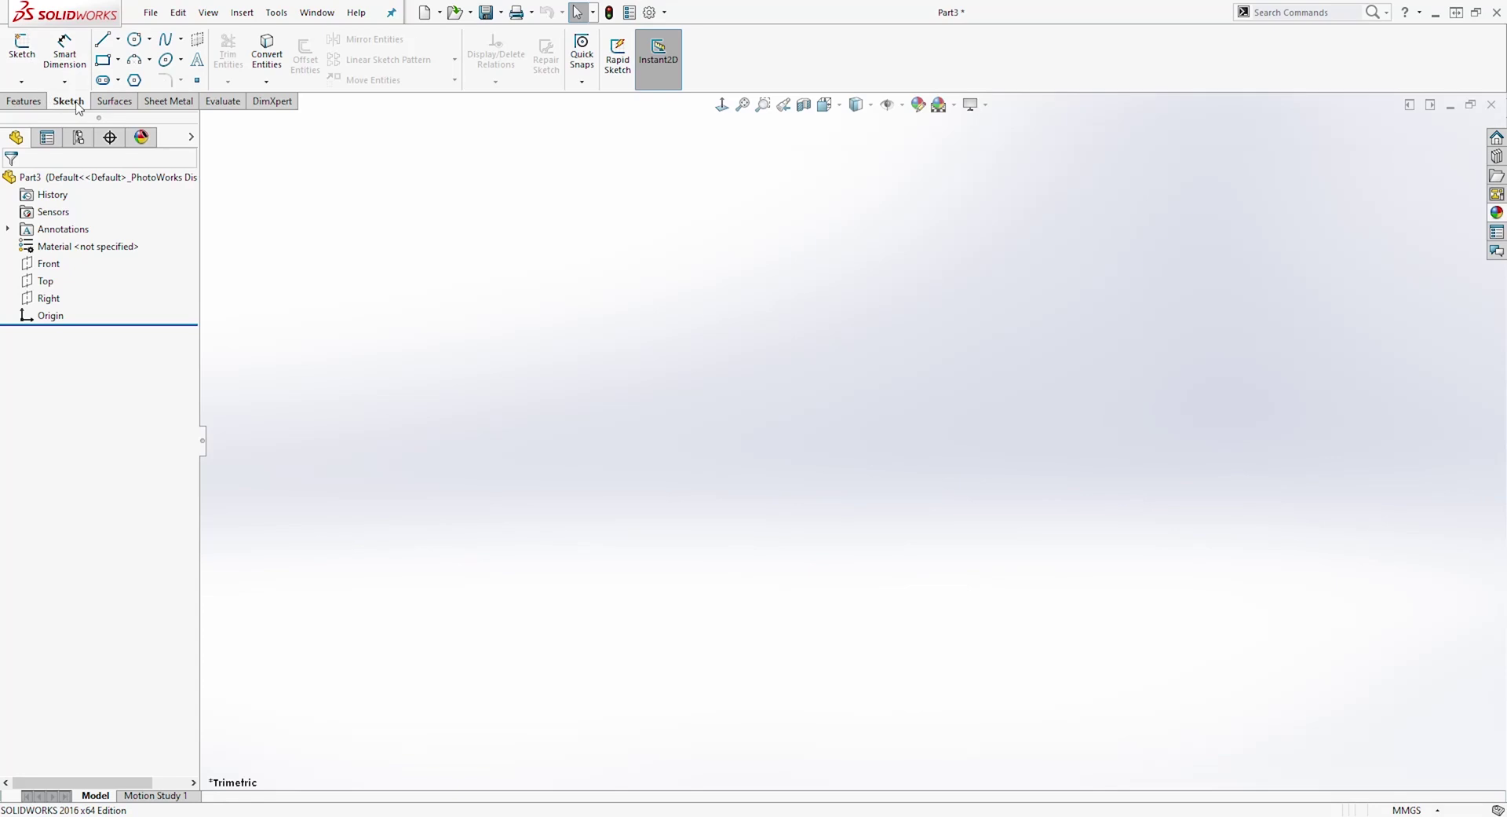
Step: In a new 3D sketch, draw a line about 74 mm up from the origin along Y, then one about 79 mm along Z
{"action": "left_click", "coordinate": [25, 83]}
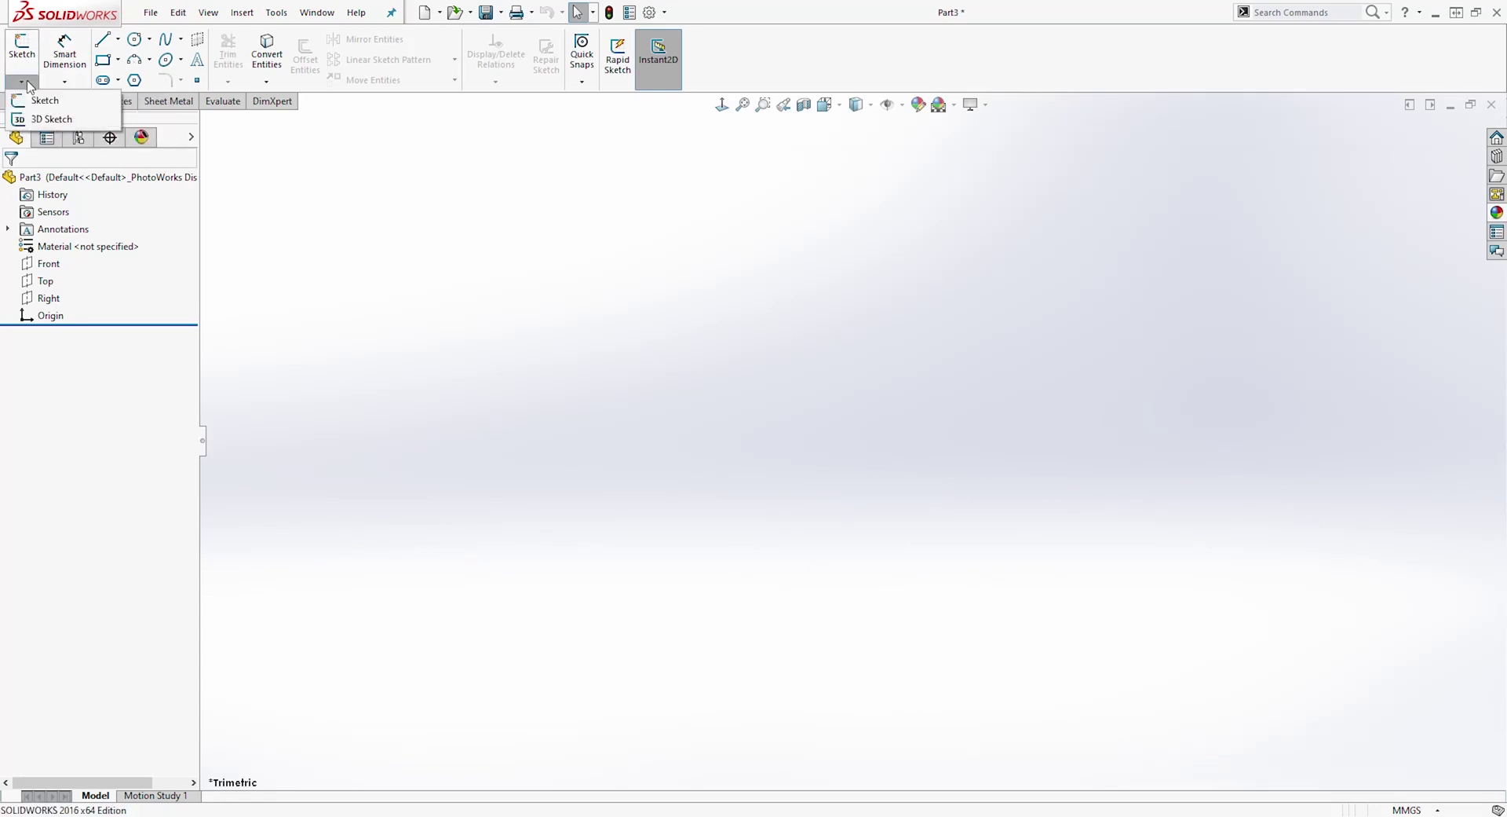
{"action": "left_click", "coordinate": [52, 120]}
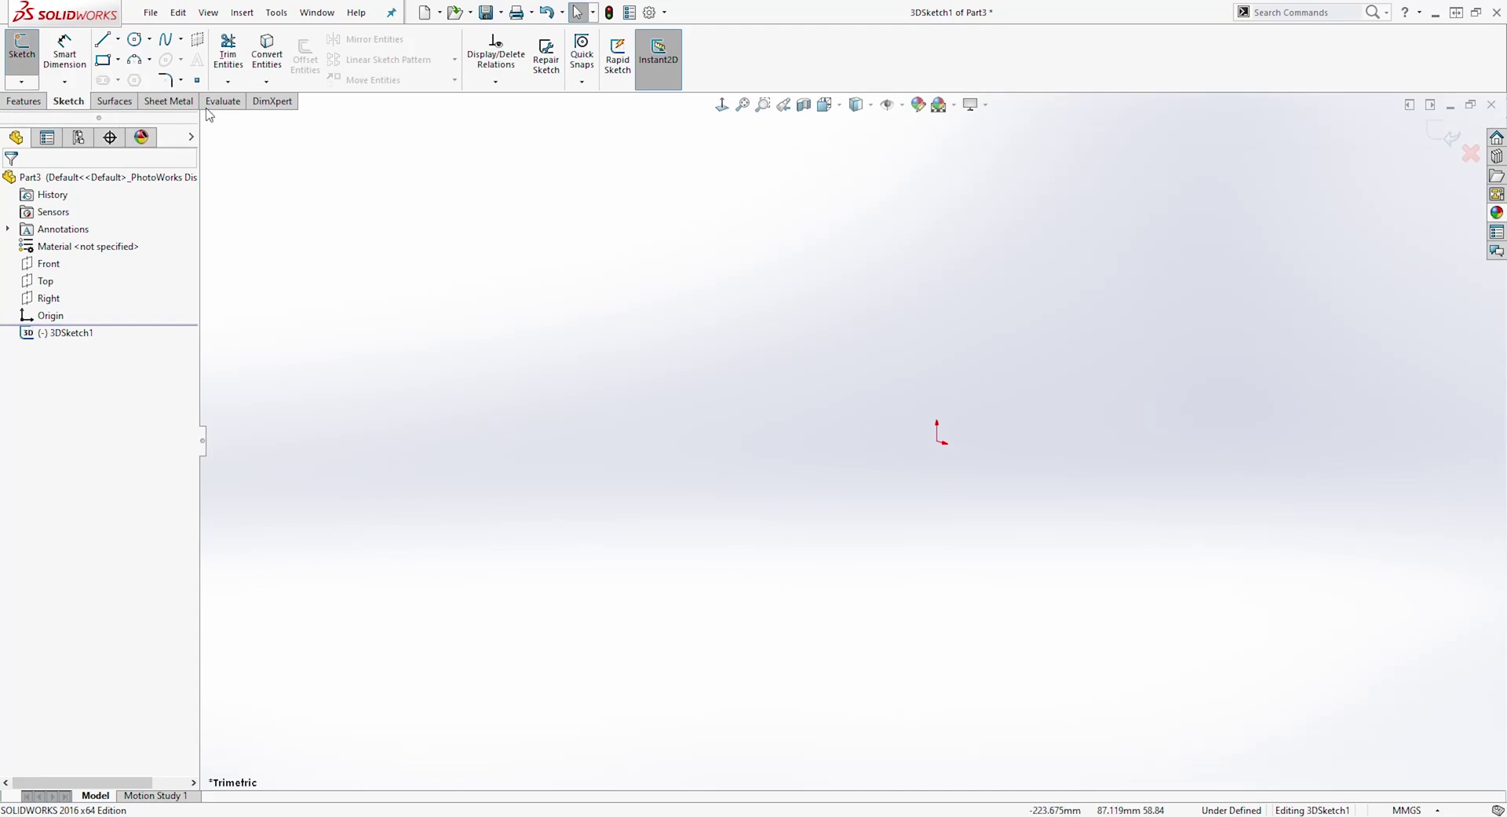
{"action": "left_click", "coordinate": [103, 43]}
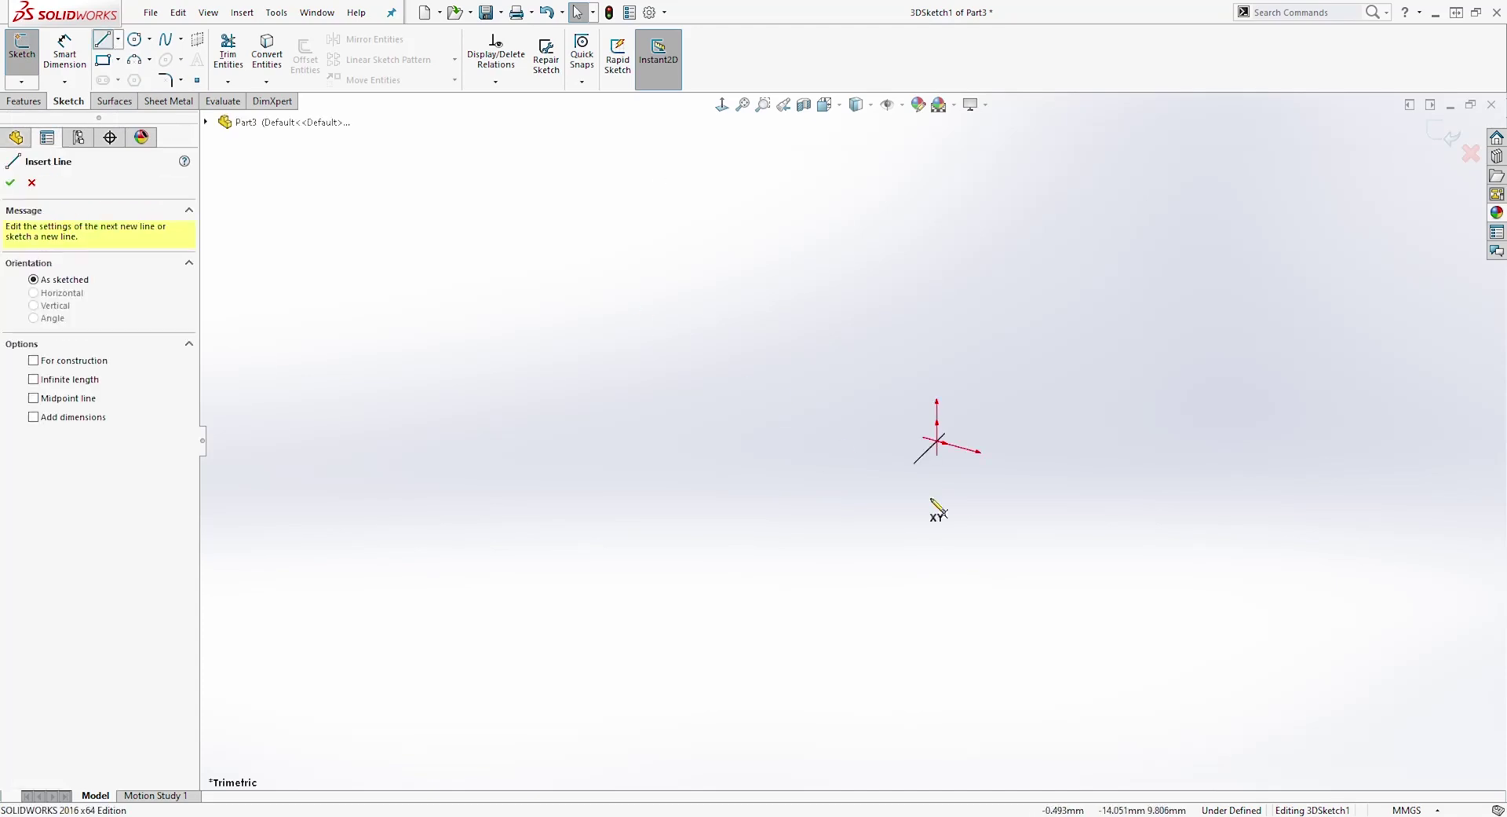
{"action": "left_click", "coordinate": [940, 446]}
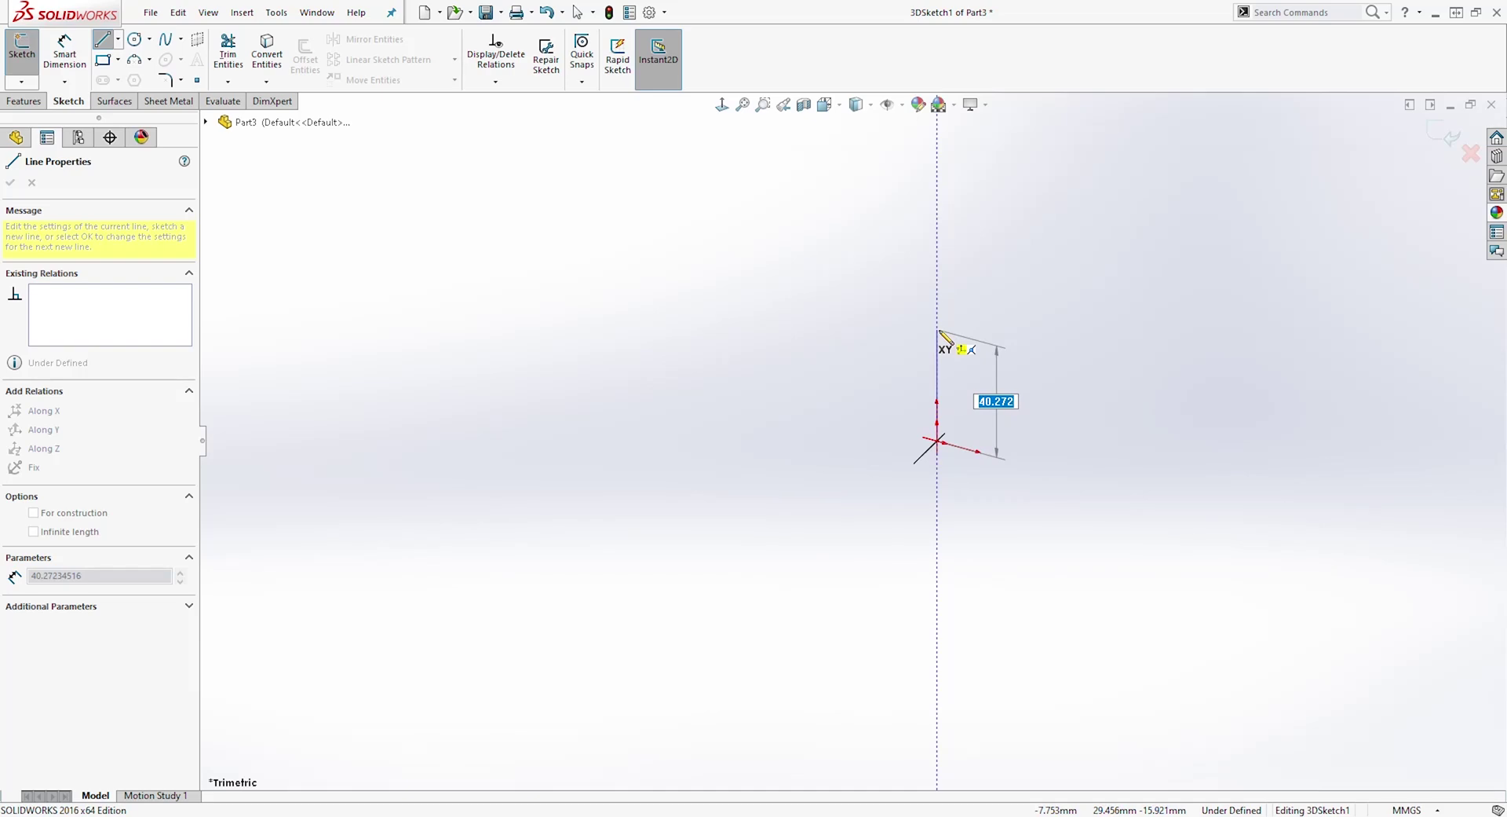
{"action": "key", "text": "Tab"}
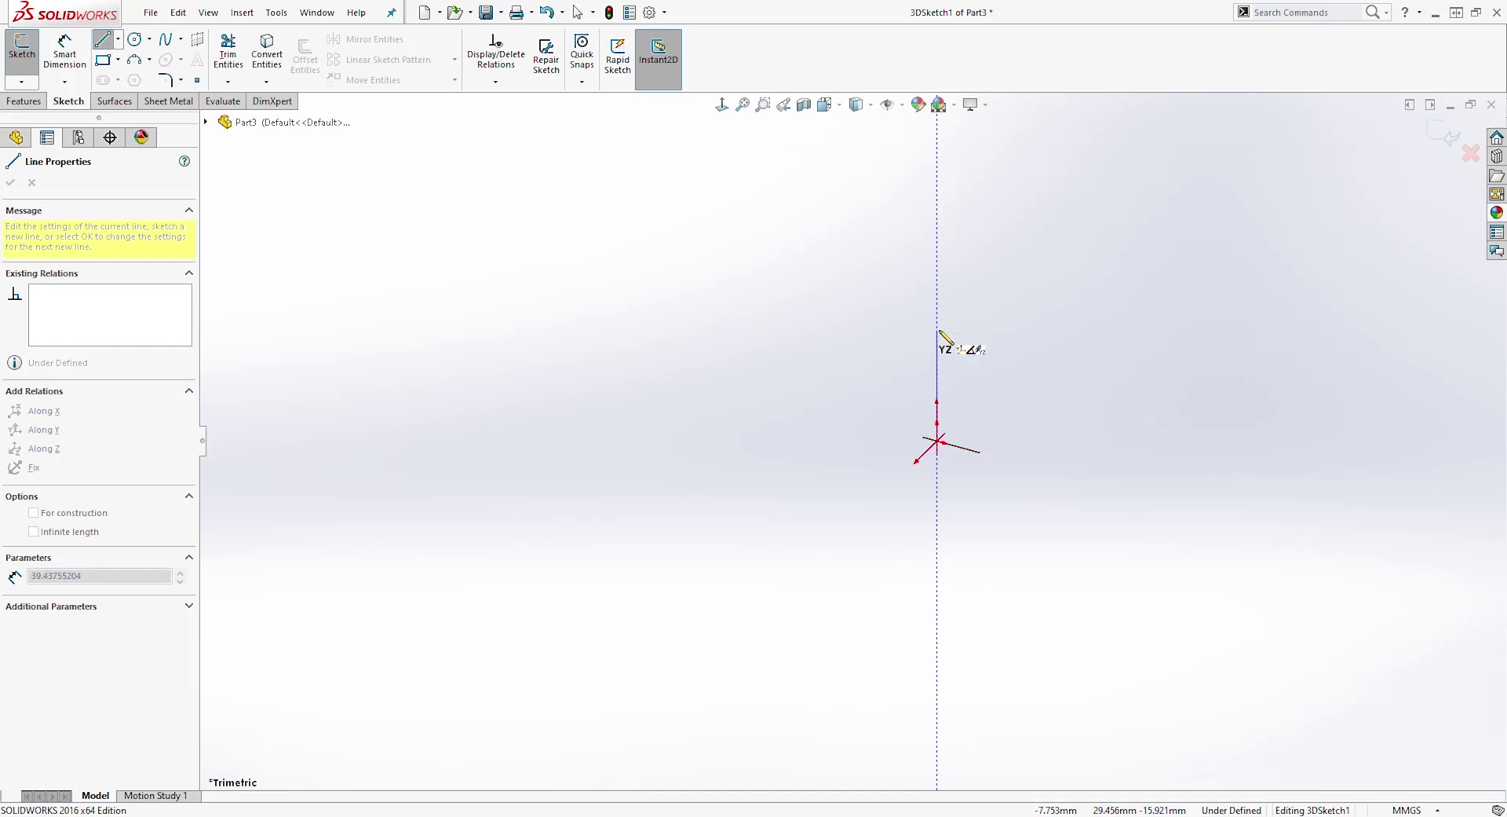
{"action": "key", "text": "Tab"}
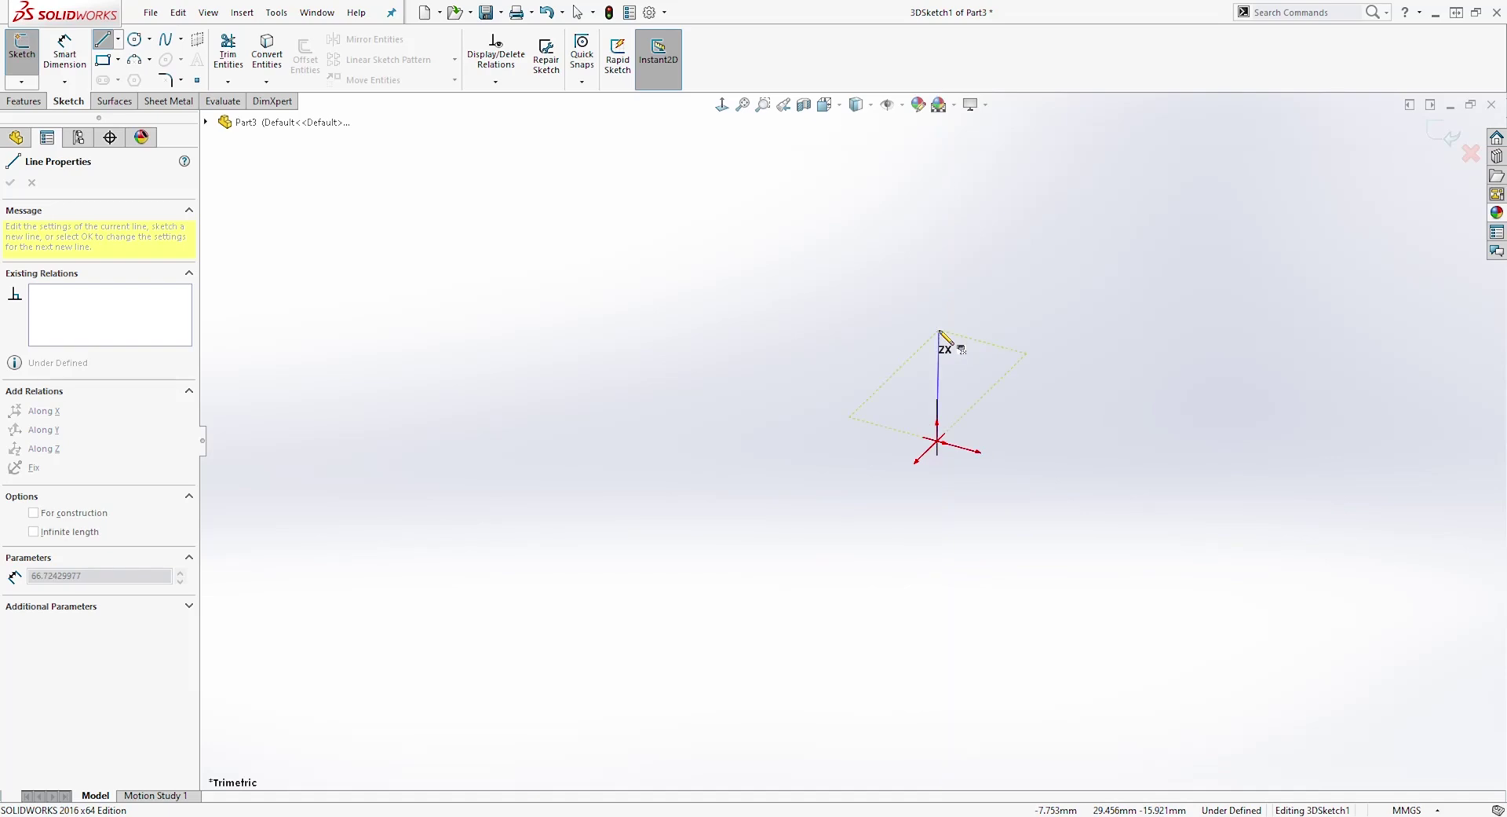
{"action": "key", "text": "Tab"}
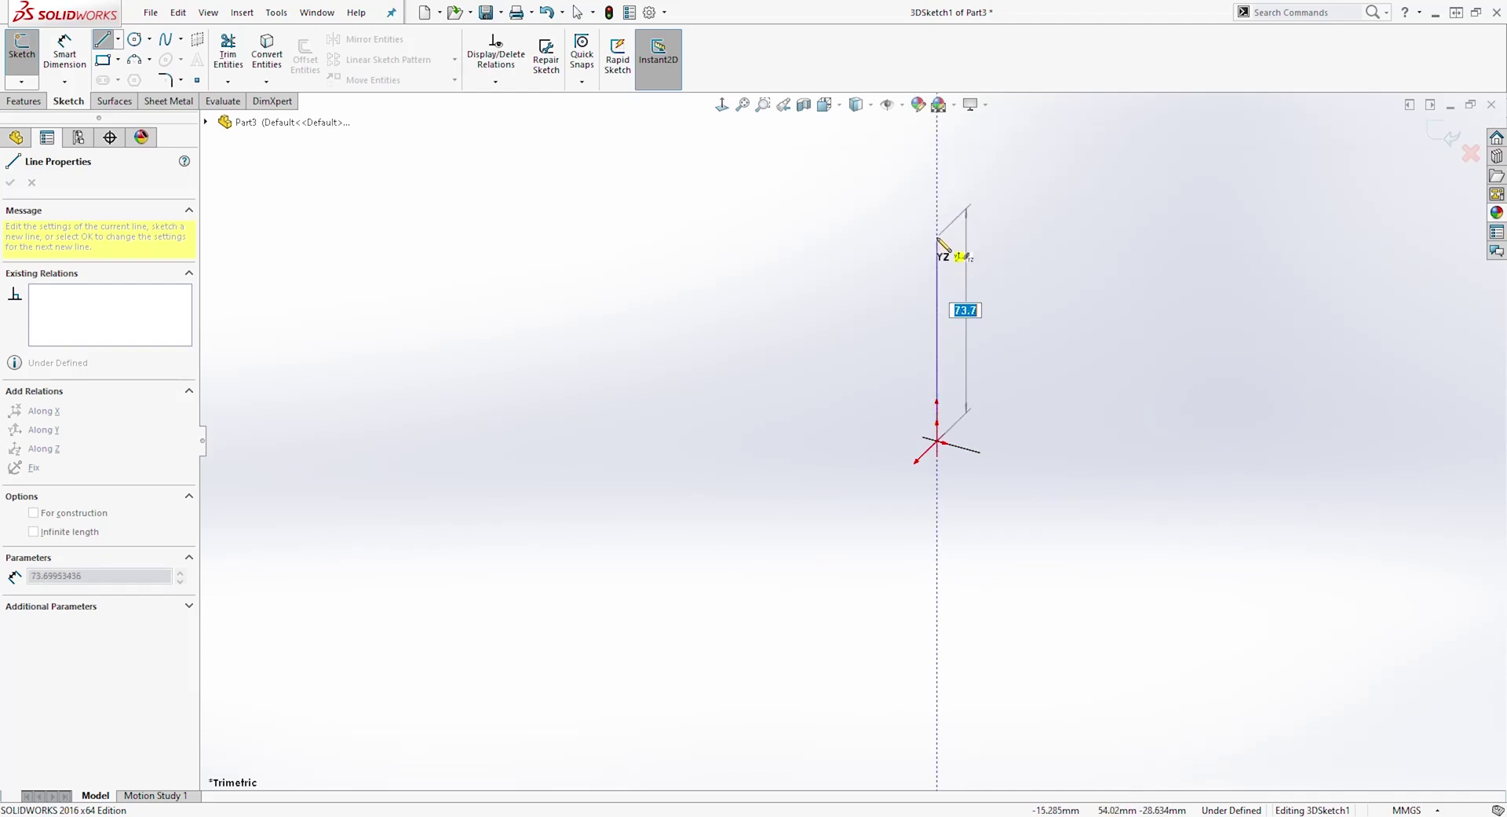
{"action": "left_click", "coordinate": [938, 237]}
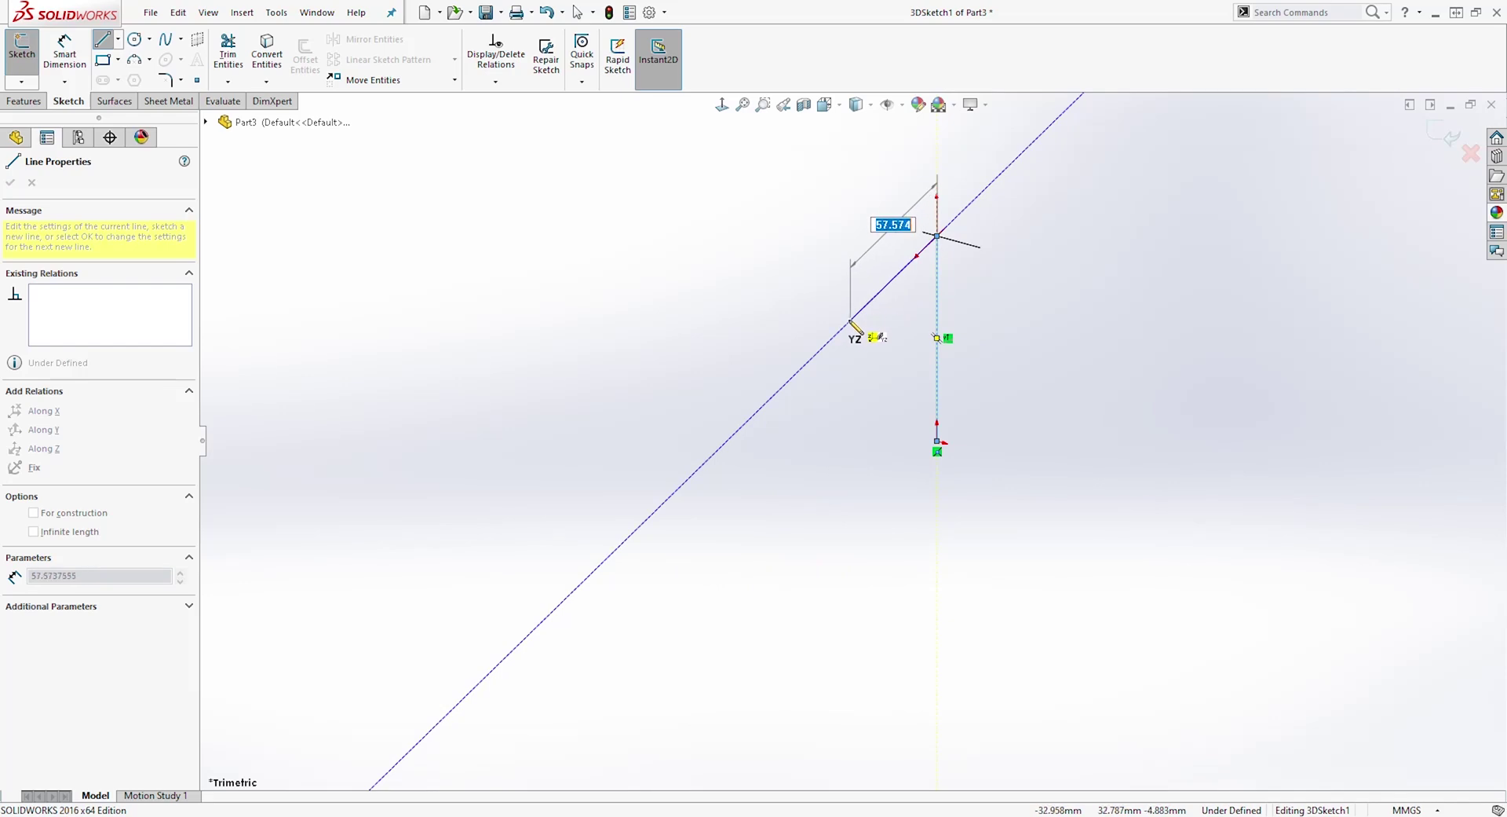
{"action": "double_click", "coordinate": [820, 352]}
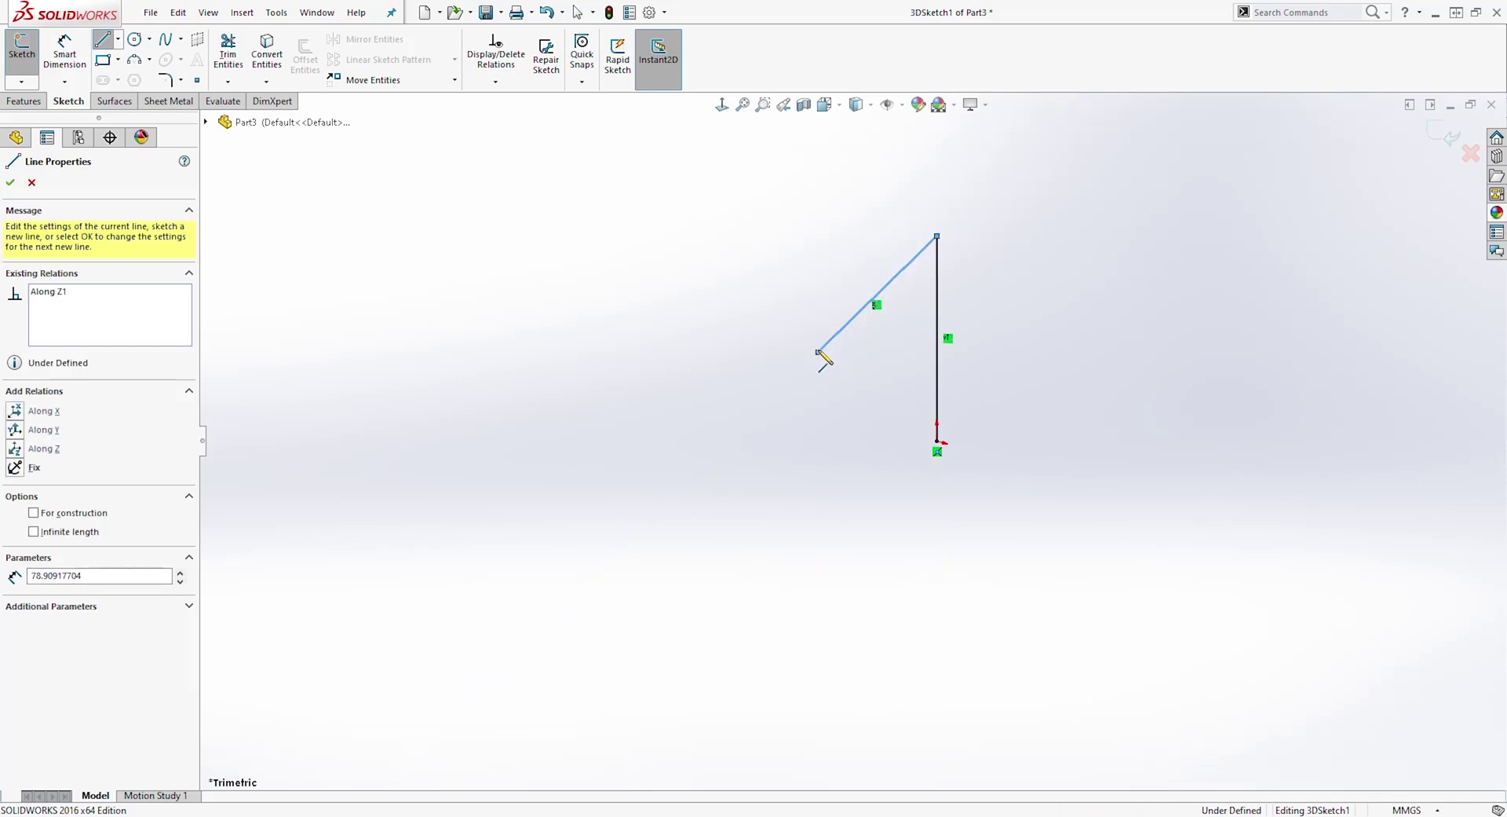
{"action": "right_click", "coordinate": [819, 352]}
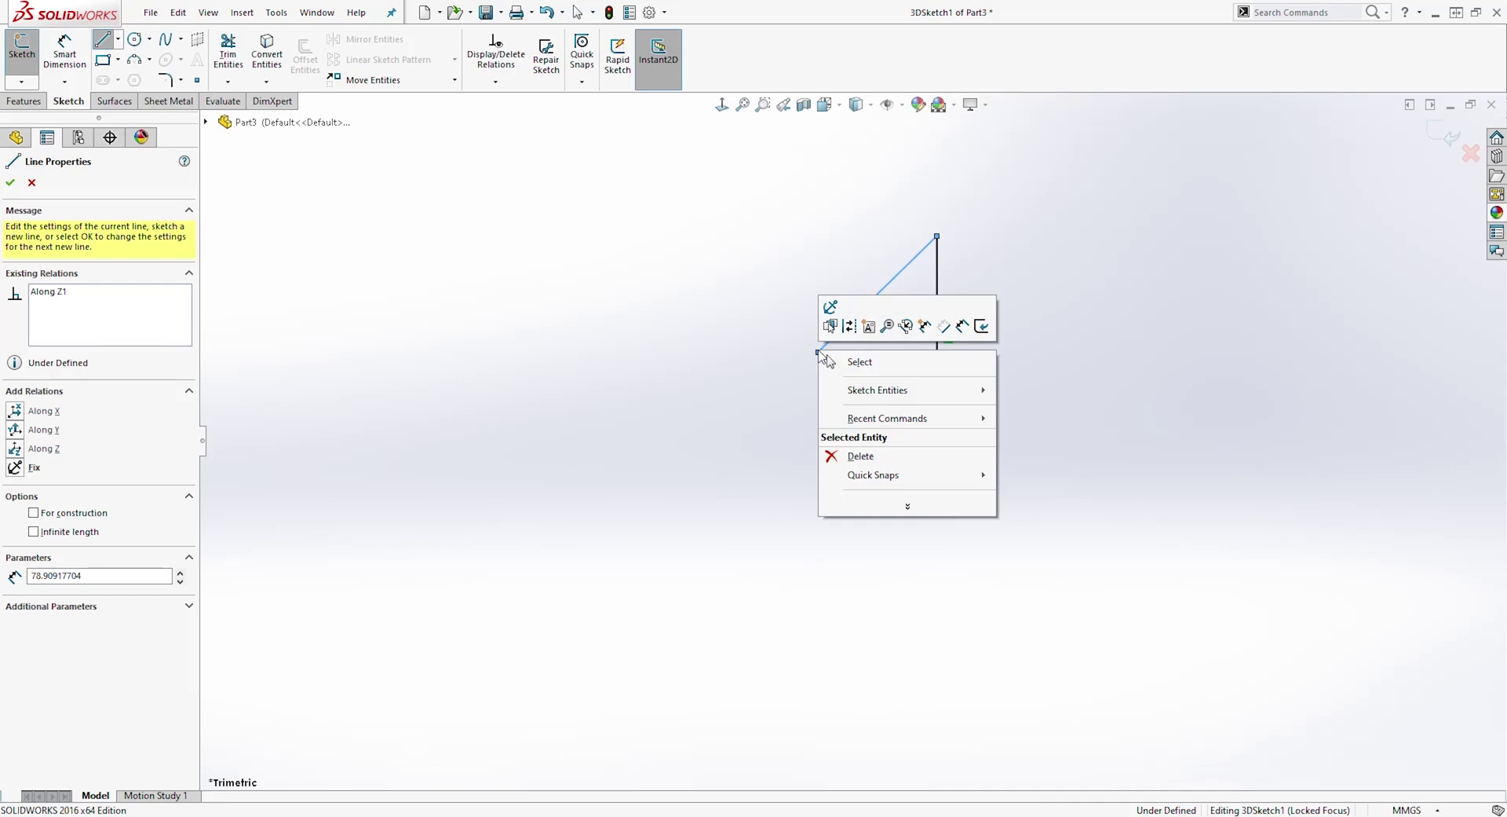
{"action": "left_click", "coordinate": [873, 369]}
Step: Convert both the vertical line and the Z-direction line to construction geometry
{"action": "scroll", "coordinate": [951, 292], "scroll_direction": "down", "scroll_amount": 1}
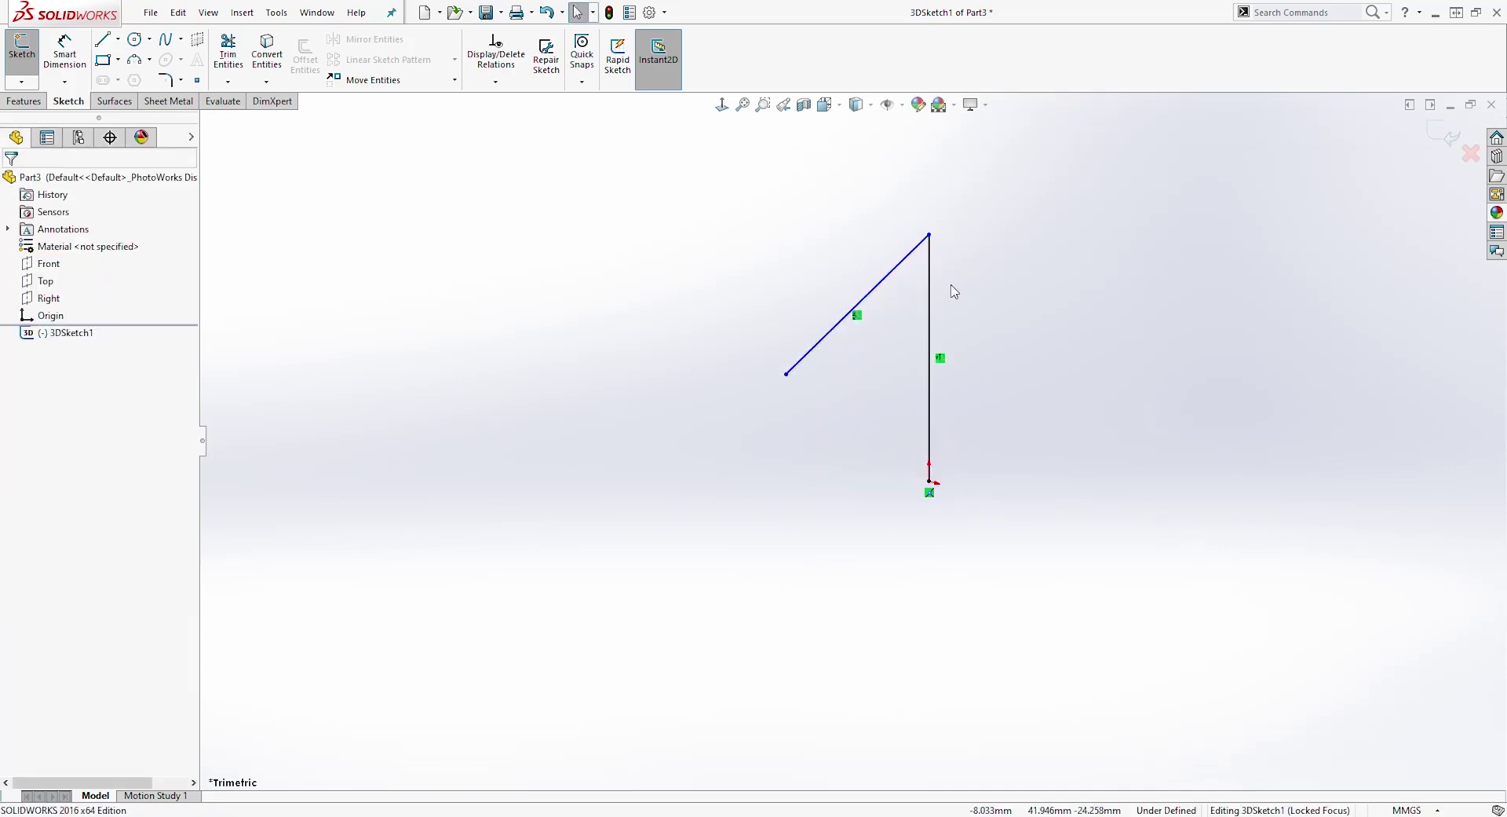
{"action": "scroll", "coordinate": [943, 312], "scroll_direction": "down", "scroll_amount": 1}
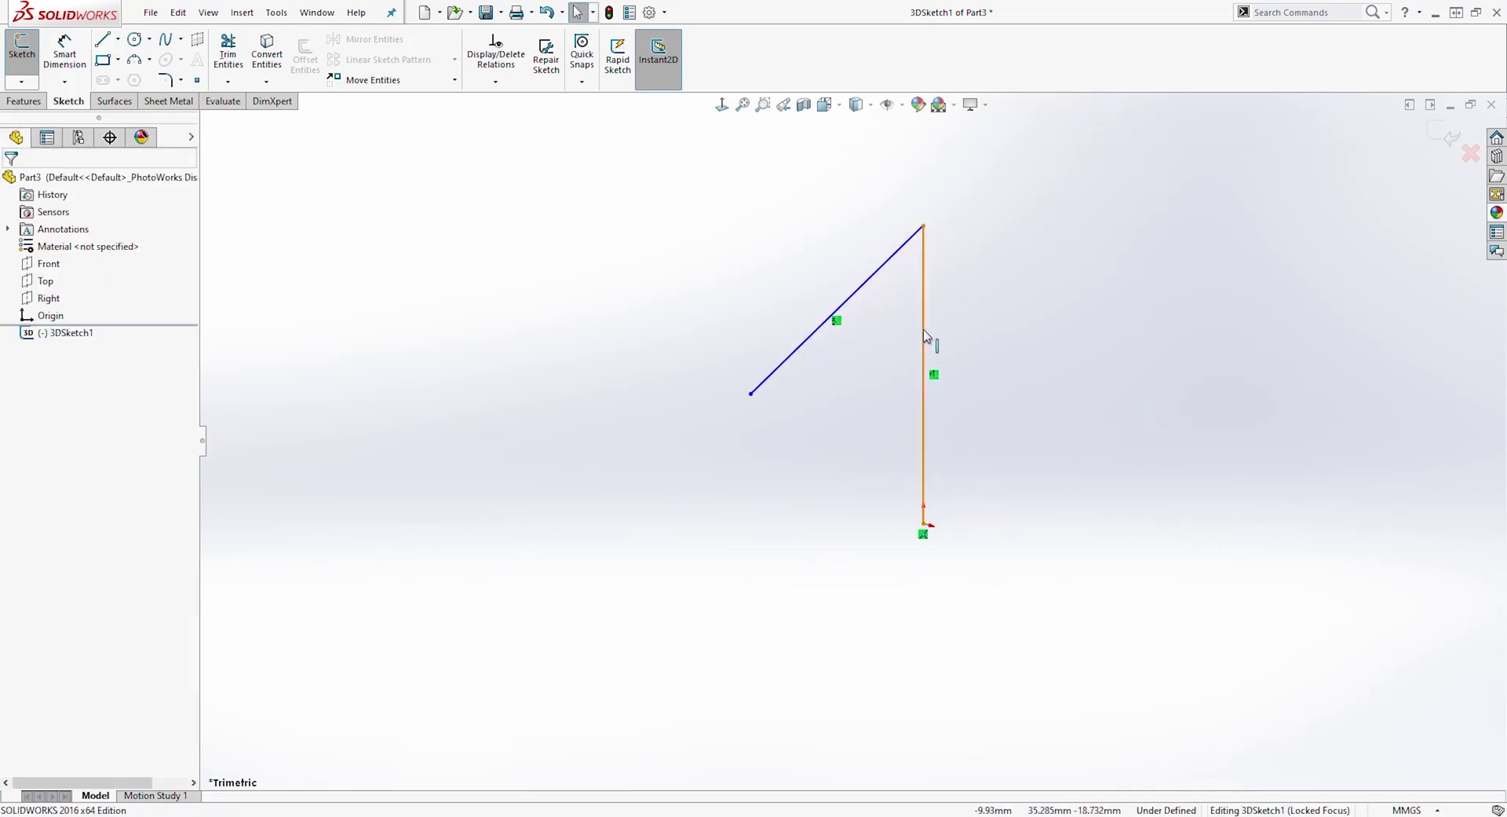
{"action": "left_click", "coordinate": [924, 334]}
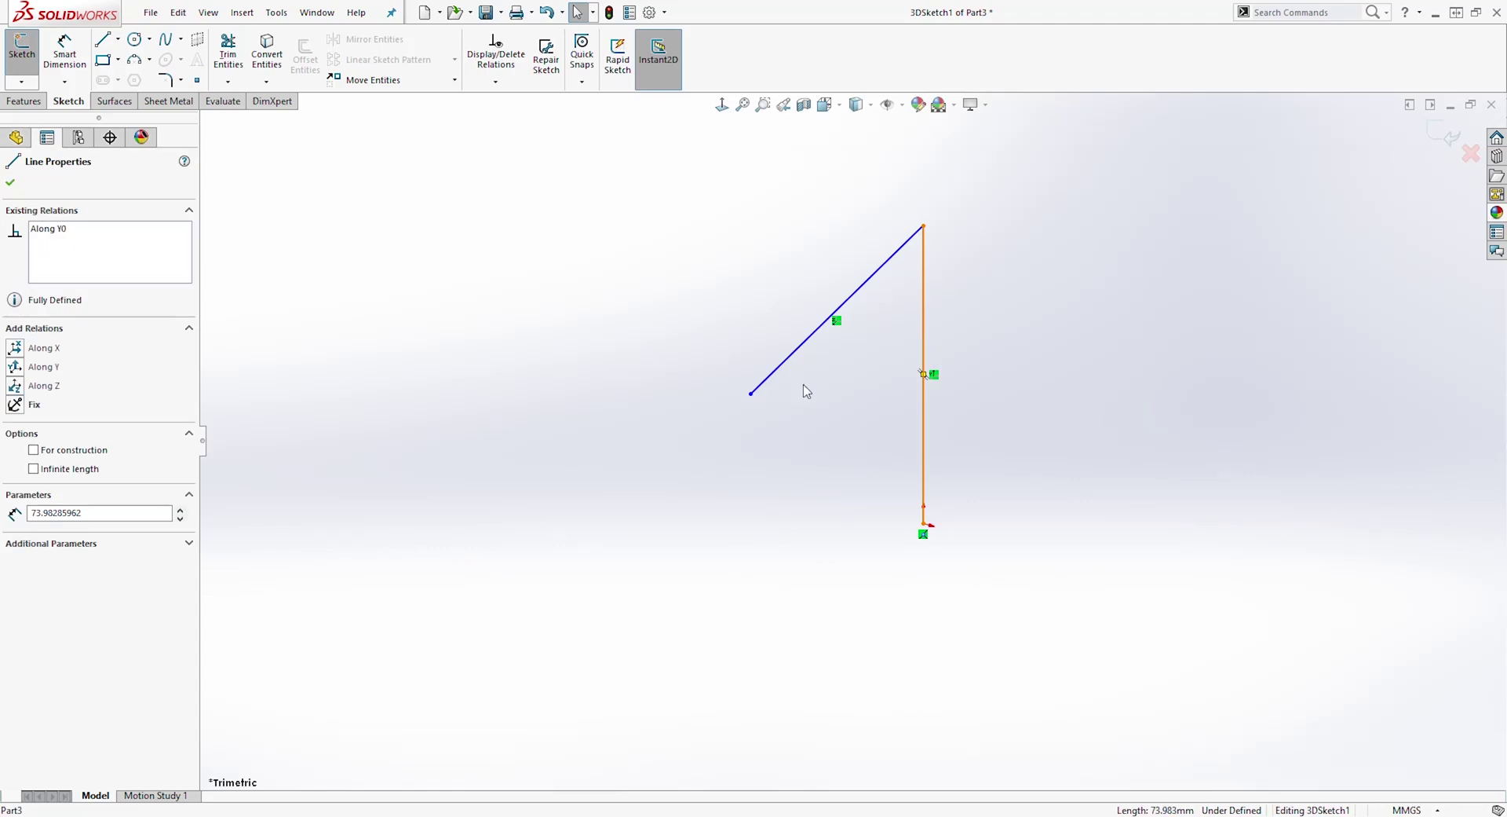
{"action": "left_click", "coordinate": [34, 451]}
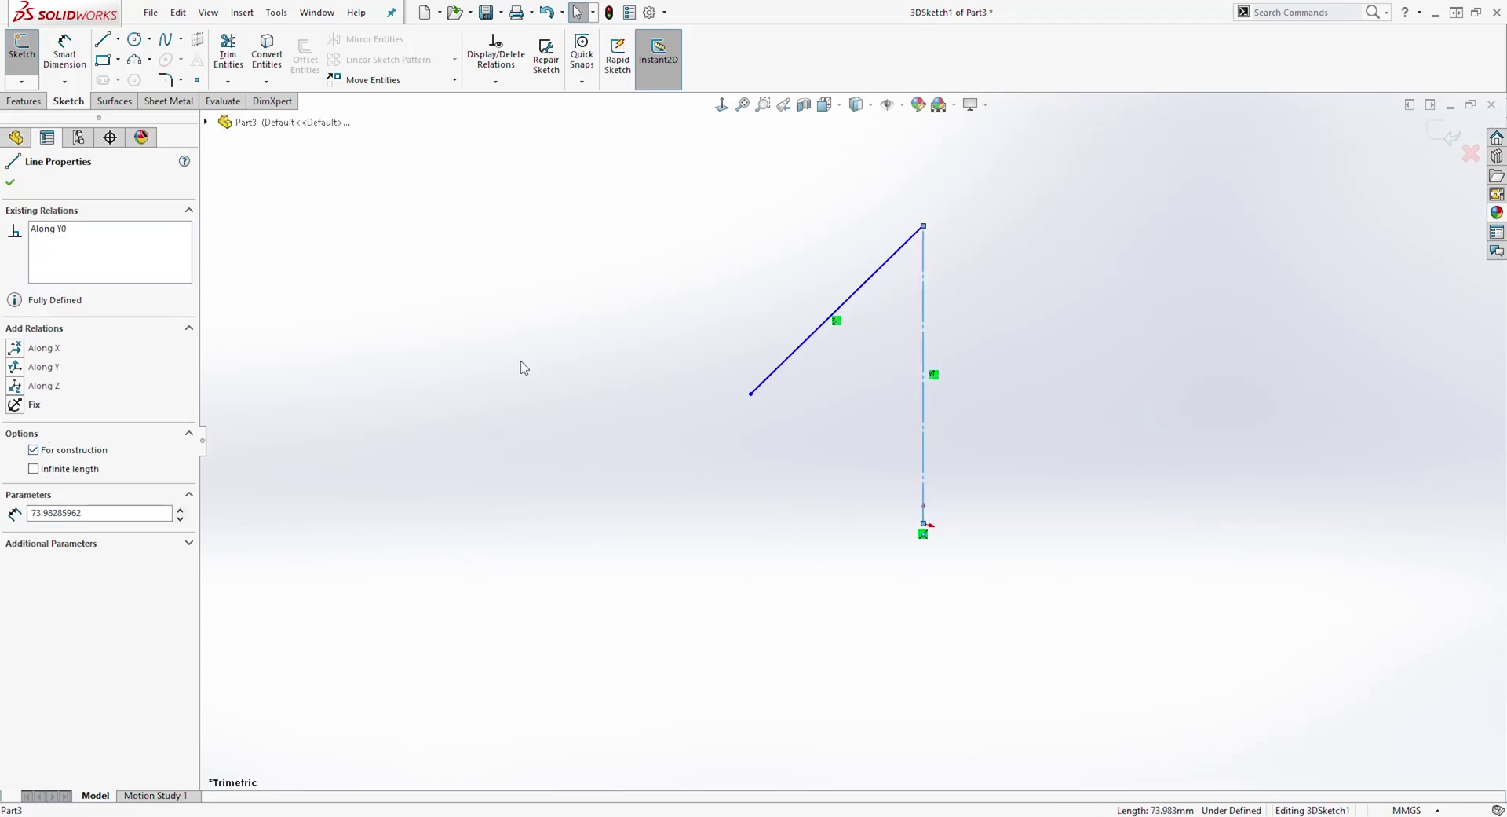
{"action": "left_click", "coordinate": [893, 255]}
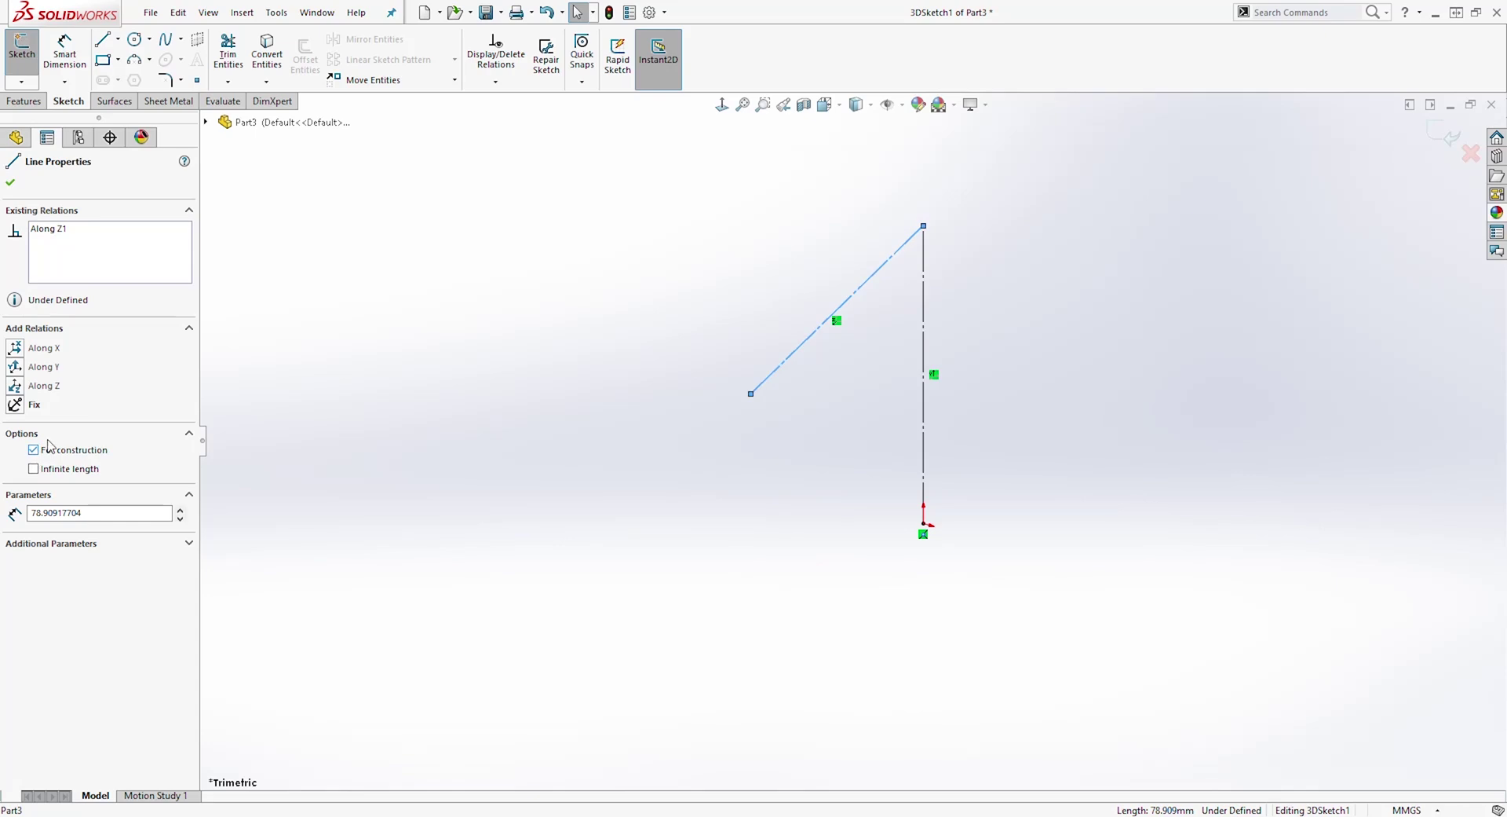
{"action": "left_click", "coordinate": [295, 356]}
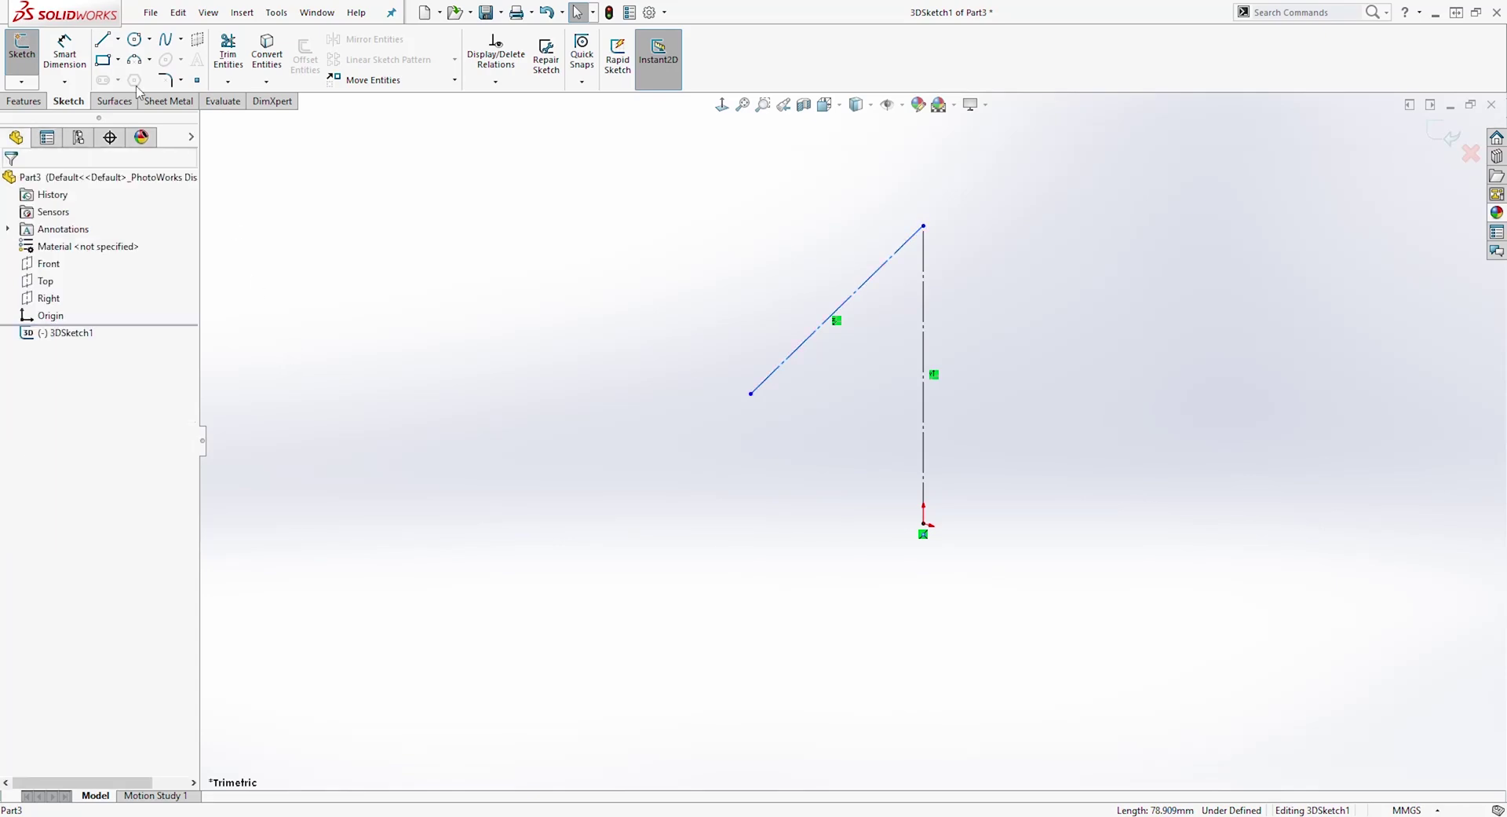
Step: Dimension the vertical construction line to 3.25 mm
{"action": "left_click", "coordinate": [65, 52]}
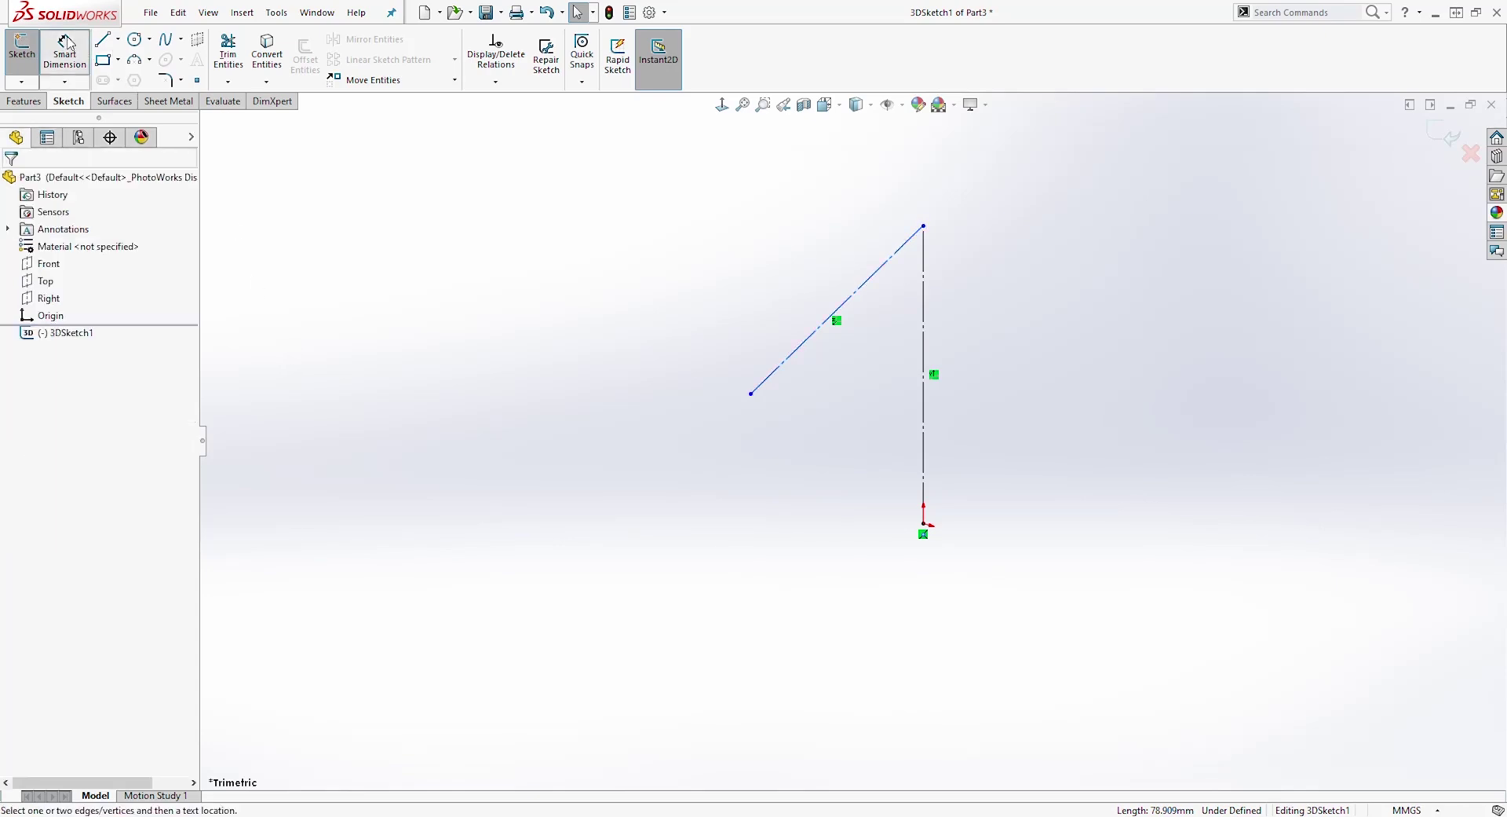
{"action": "left_click", "coordinate": [924, 345]}
{"action": "left_click", "coordinate": [1018, 343]}
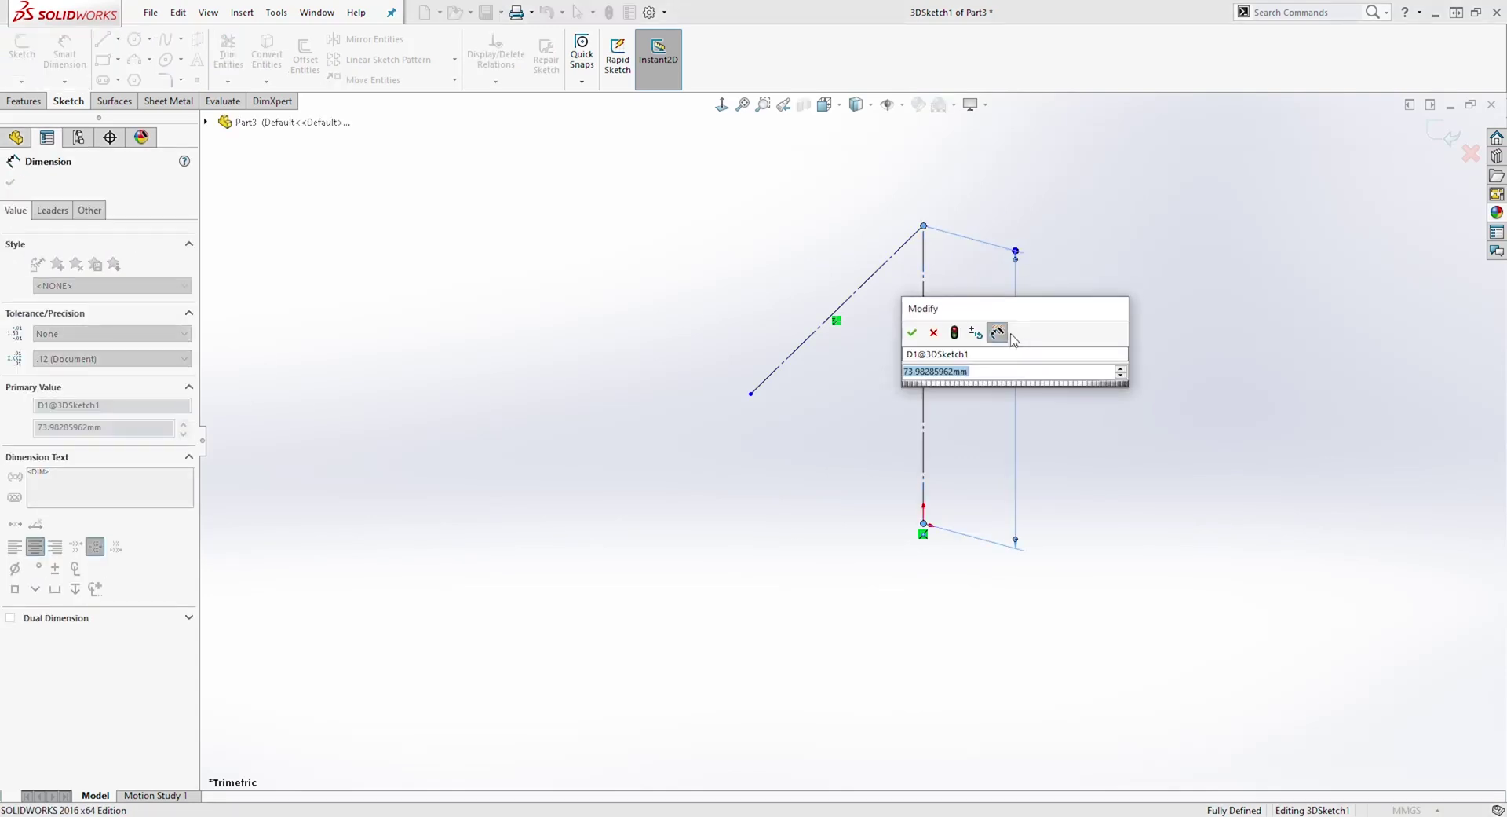
{"action": "type", "text": "3.25"}
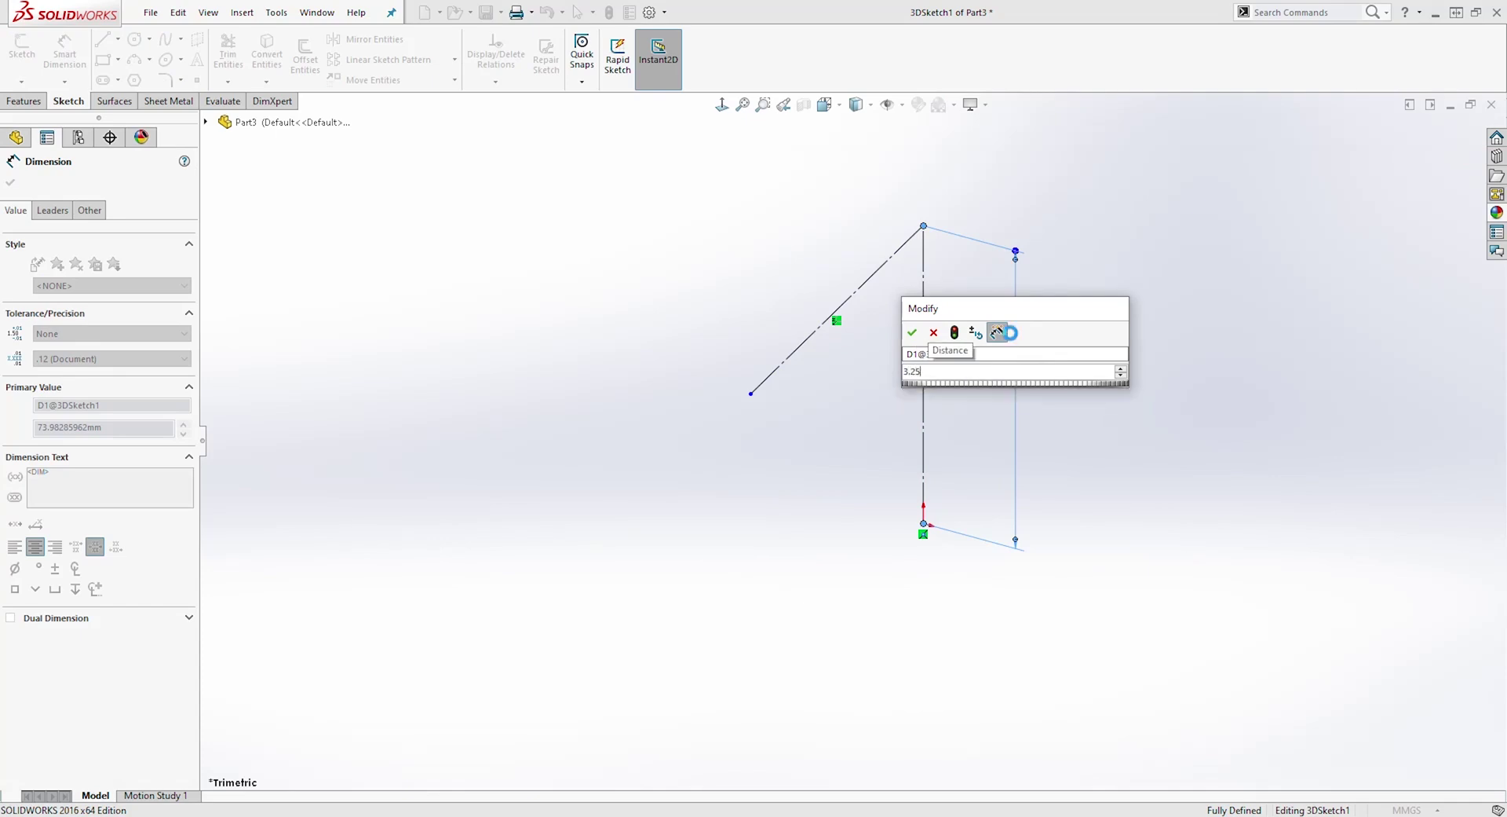
{"action": "key", "text": "Return"}
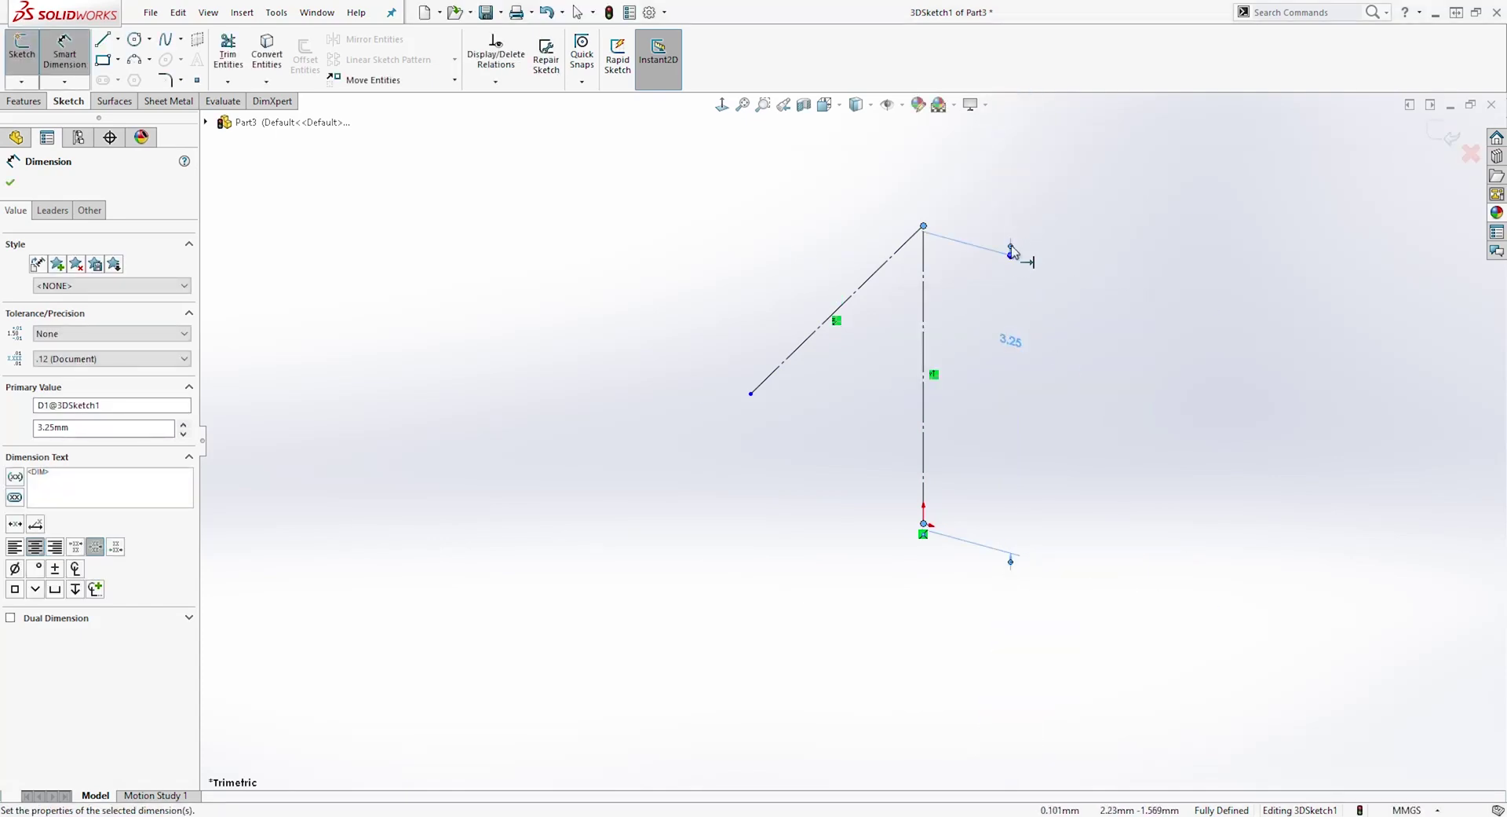
Step: Dimension the Z-direction construction line to 3 mm
{"action": "left_click", "coordinate": [864, 292]}
{"action": "left_click", "coordinate": [811, 265]}
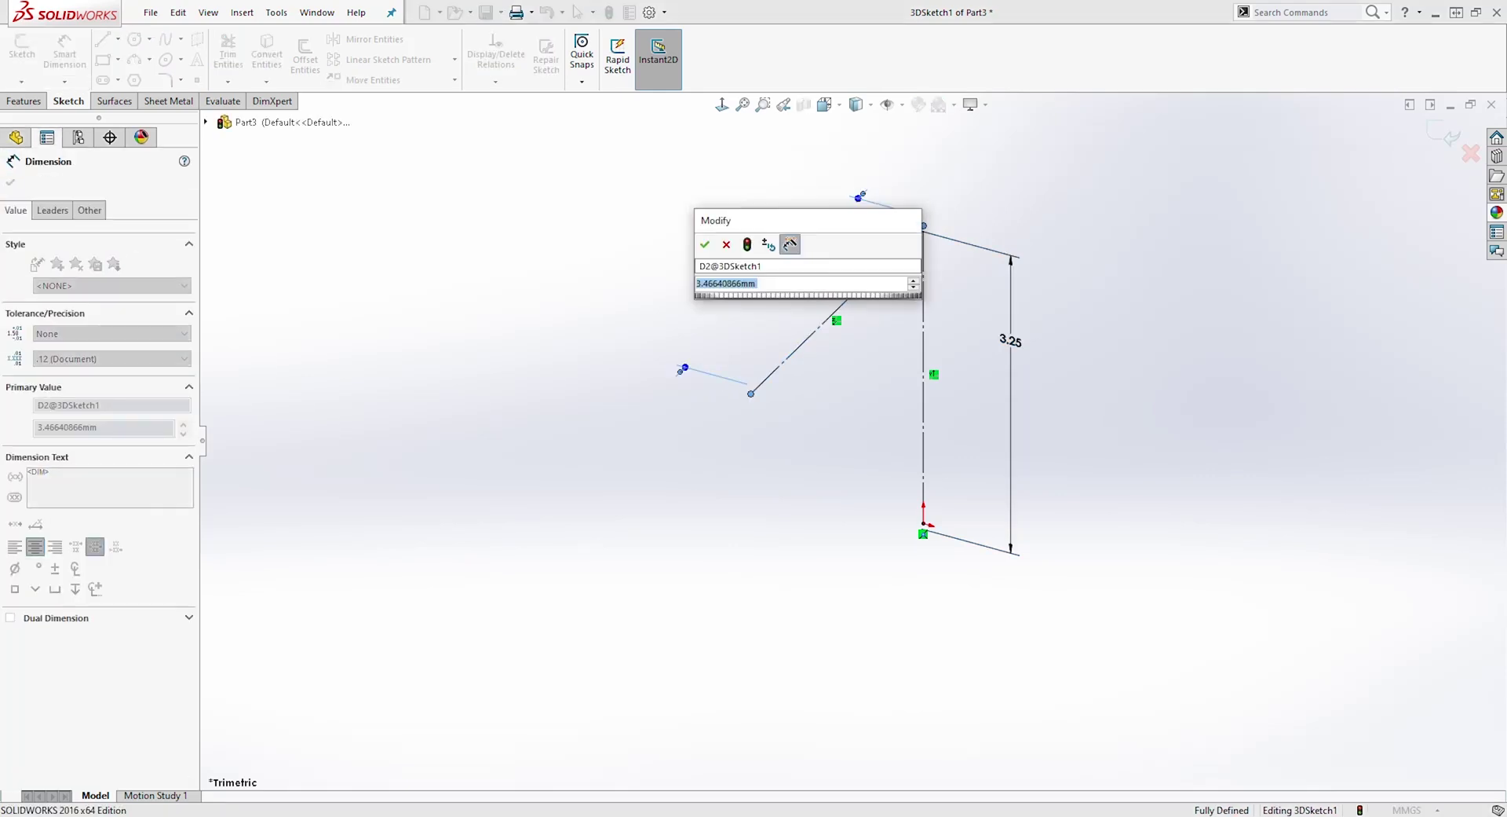
{"action": "type", "text": "3"}
{"action": "key", "text": "Return"}
{"action": "key", "text": "Escape"}
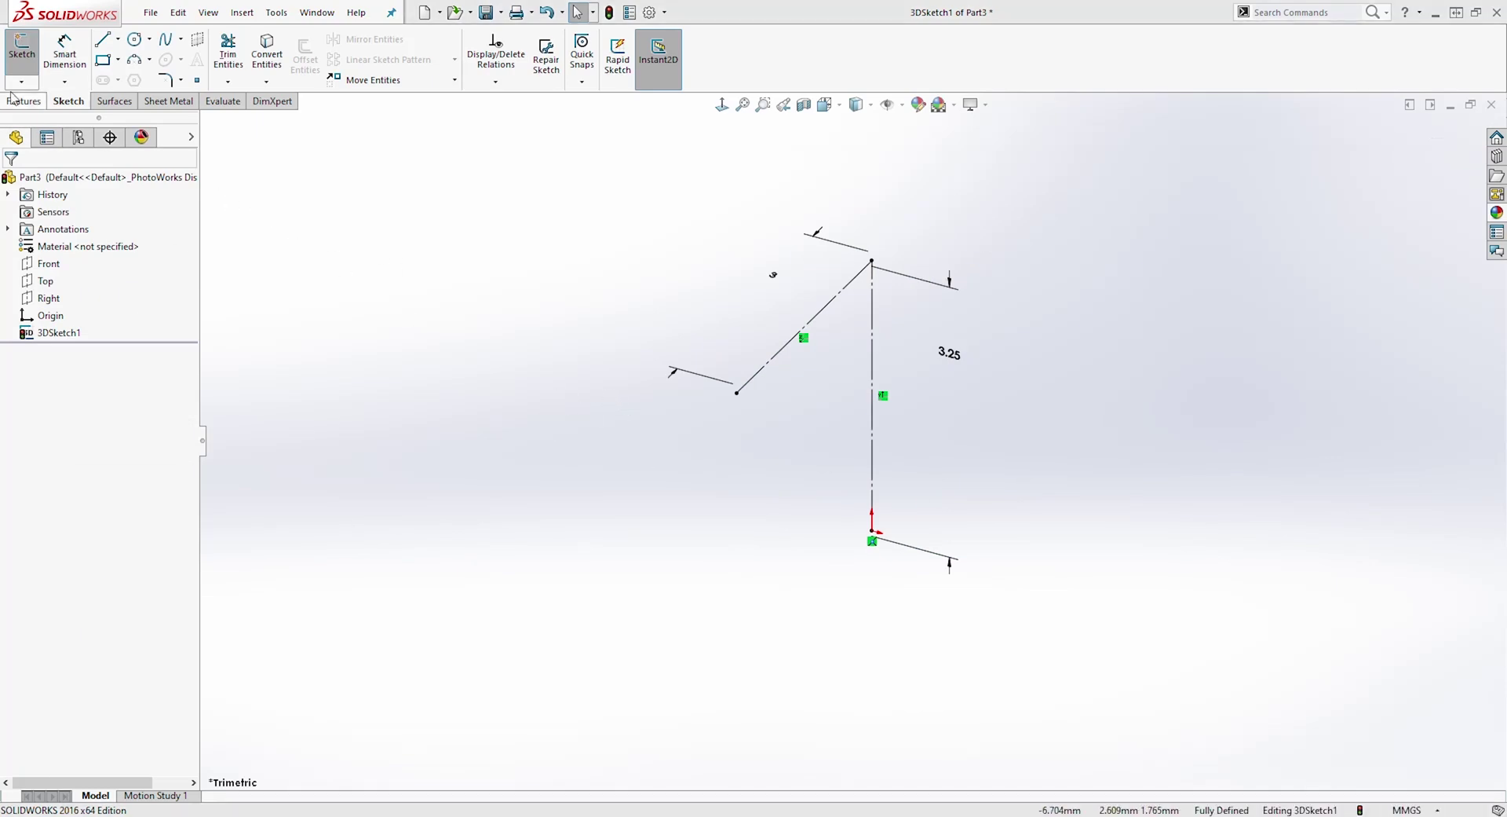
Step: Draw a line about 5.67 mm along X from the Z-direction line's free end, then a downward-sloping line about 2.32 mm long
{"action": "left_click", "coordinate": [103, 41]}
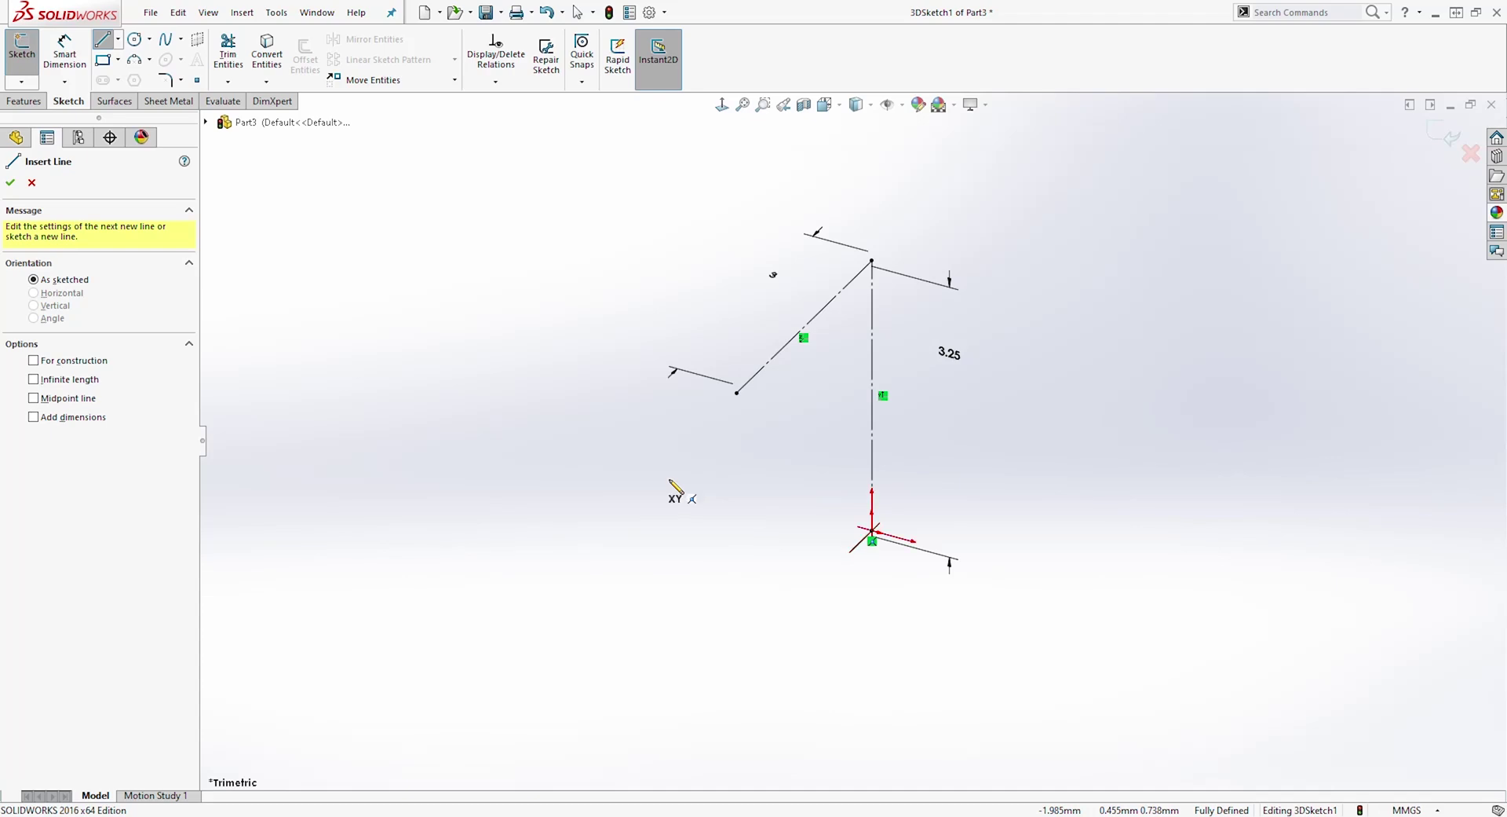
{"action": "left_click", "coordinate": [736, 393]}
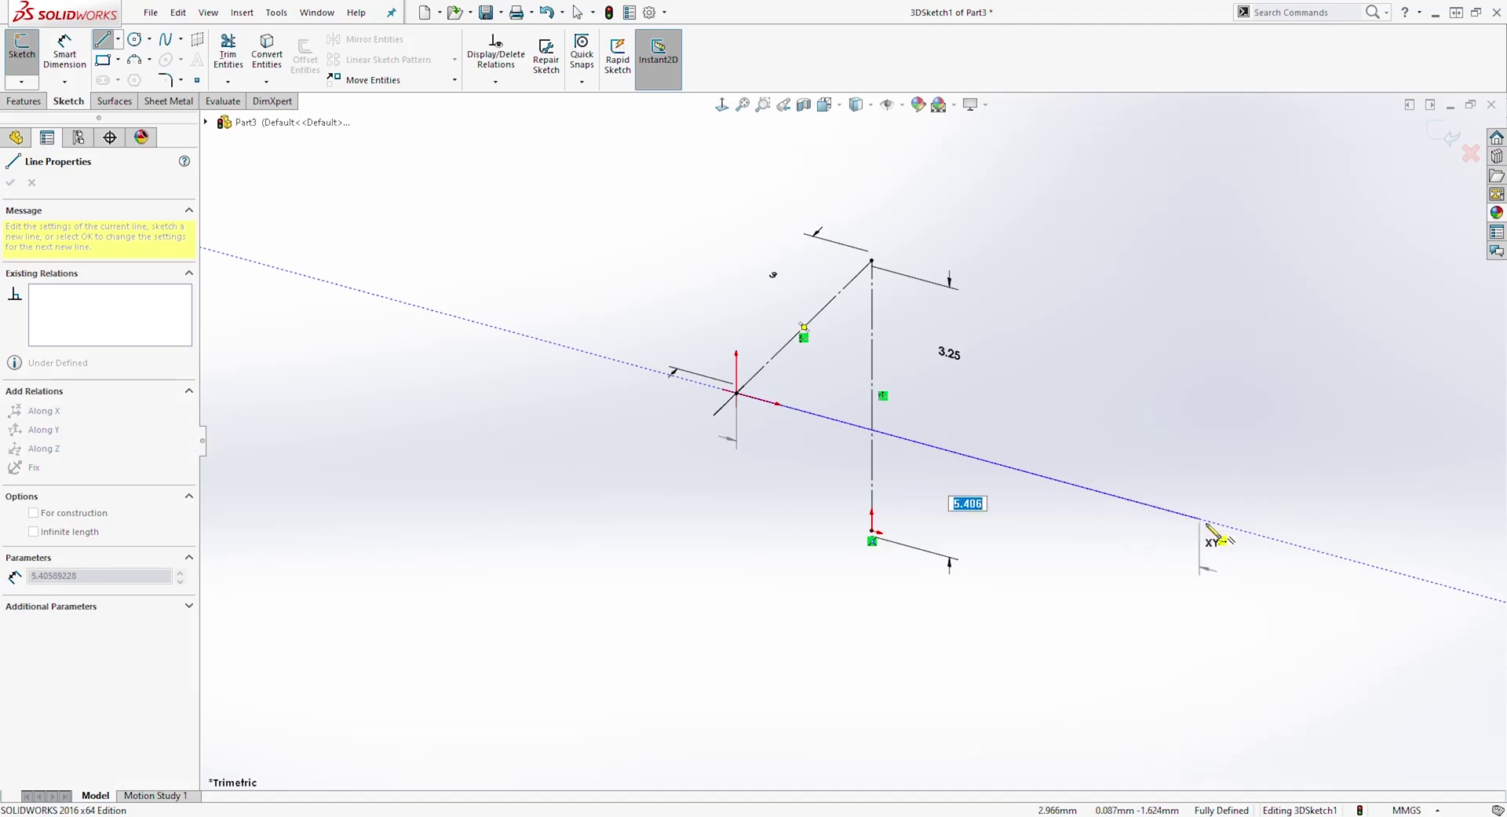
{"action": "left_click", "coordinate": [1229, 533]}
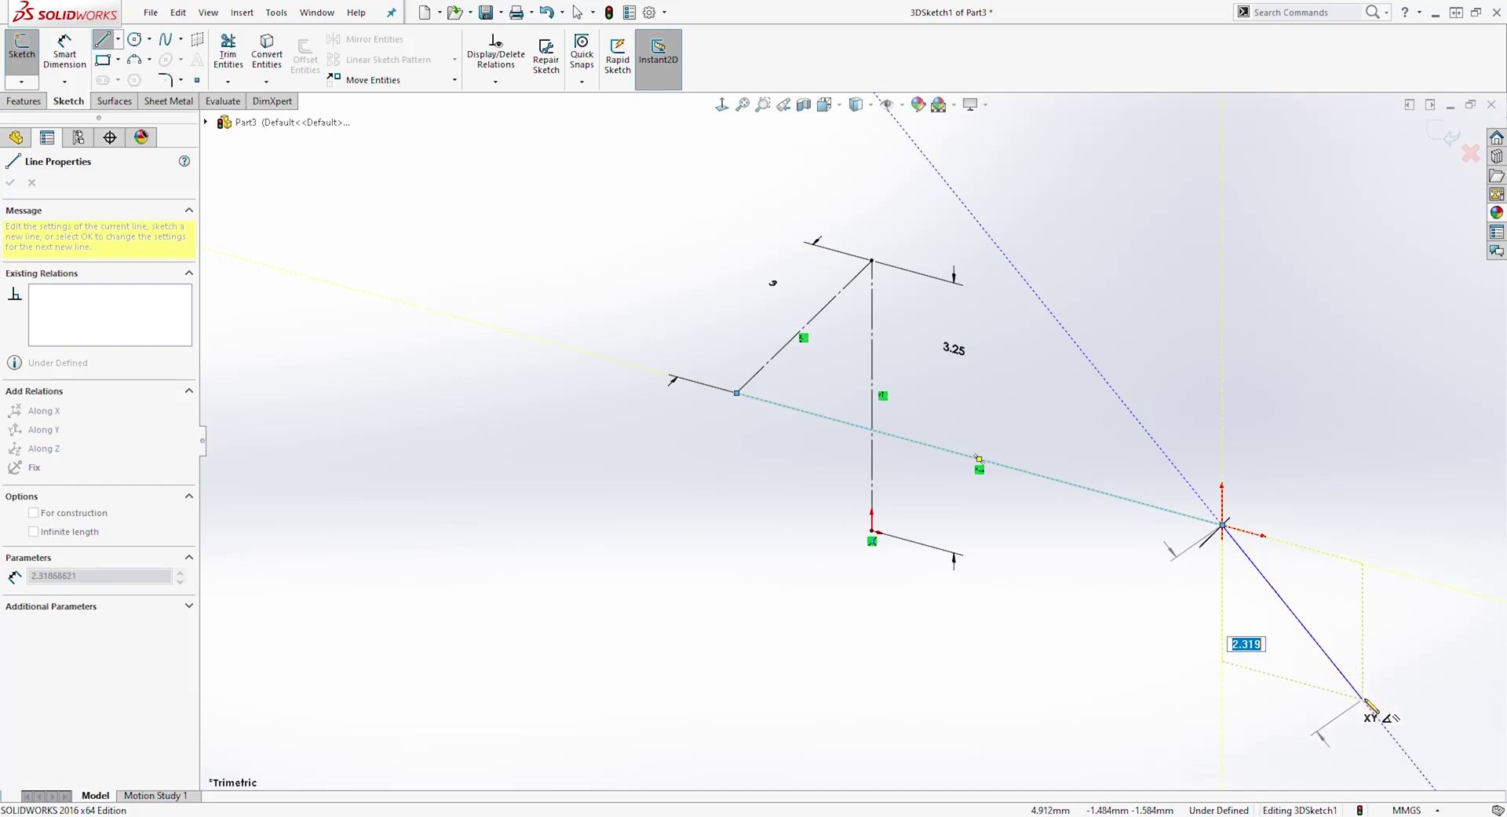
{"action": "double_click", "coordinate": [1364, 700]}
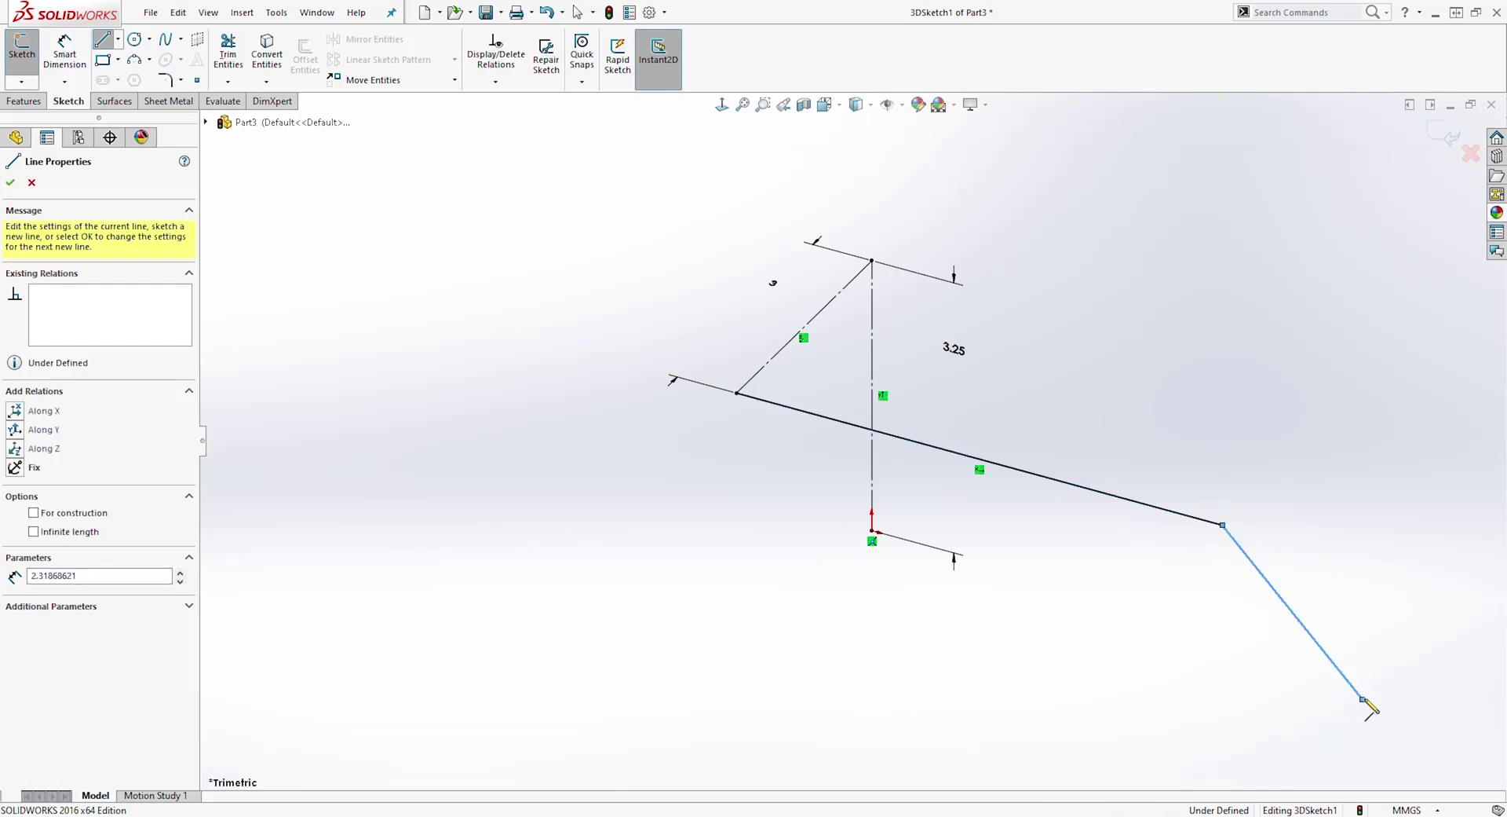
{"action": "right_click", "coordinate": [1365, 700]}
{"action": "left_click", "coordinate": [1370, 694]}
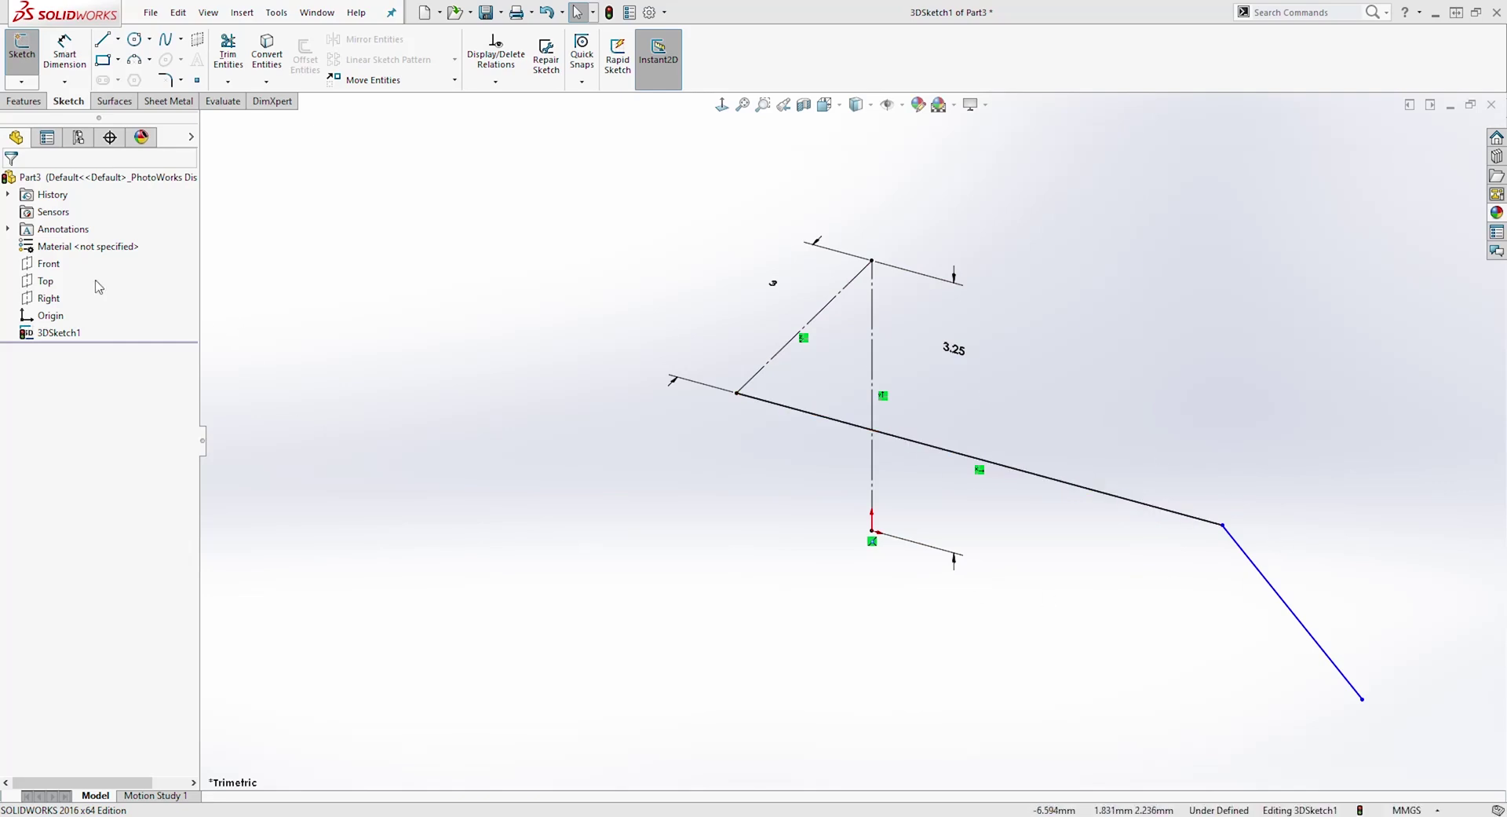
Step: Make the sloping end line parallel to the Front plane
{"action": "left_click", "coordinate": [53, 268]}
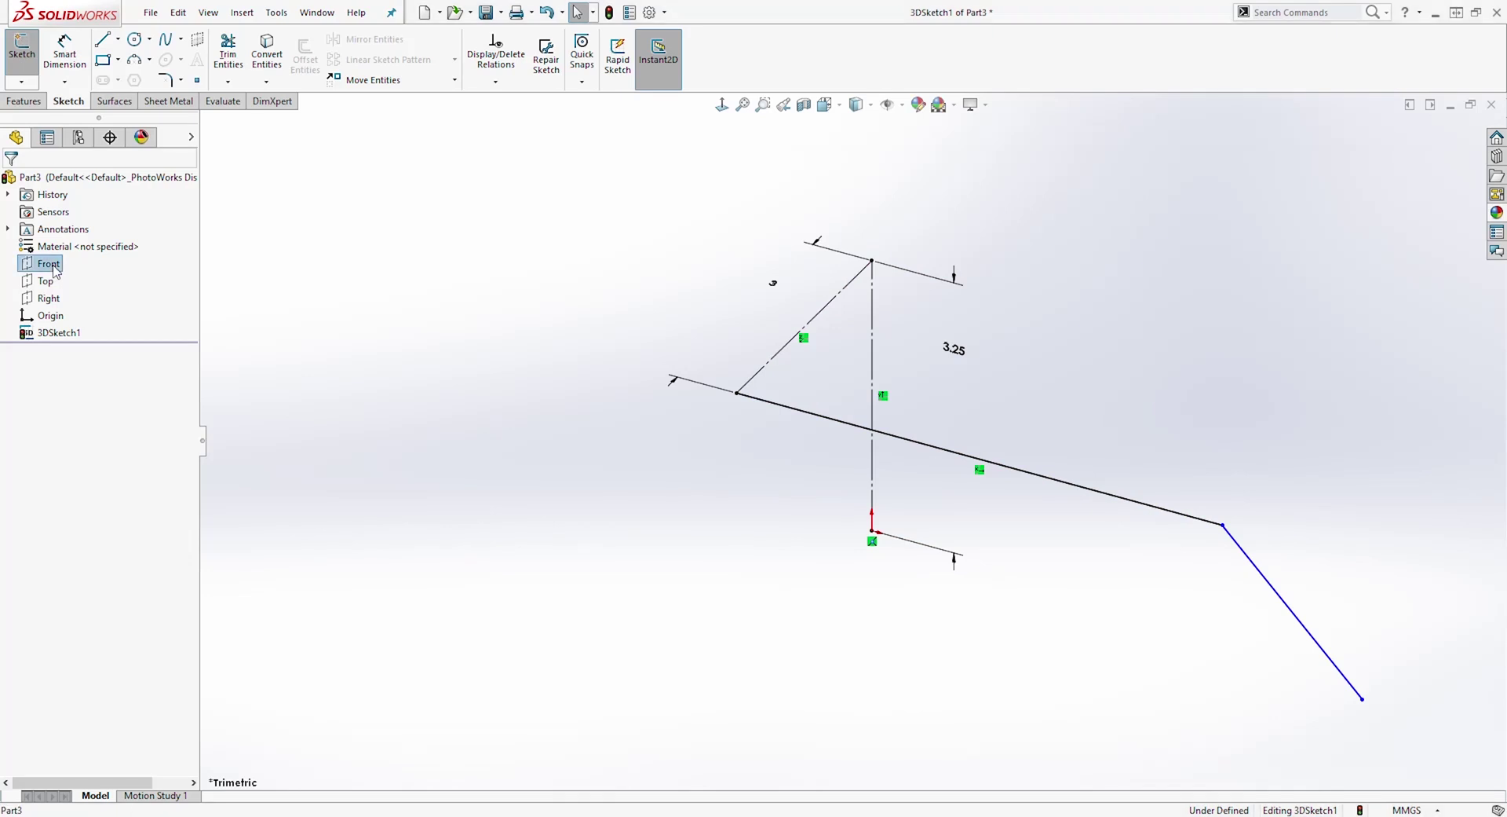
{"action": "left_click", "coordinate": [1270, 592], "text": "ctrl"}
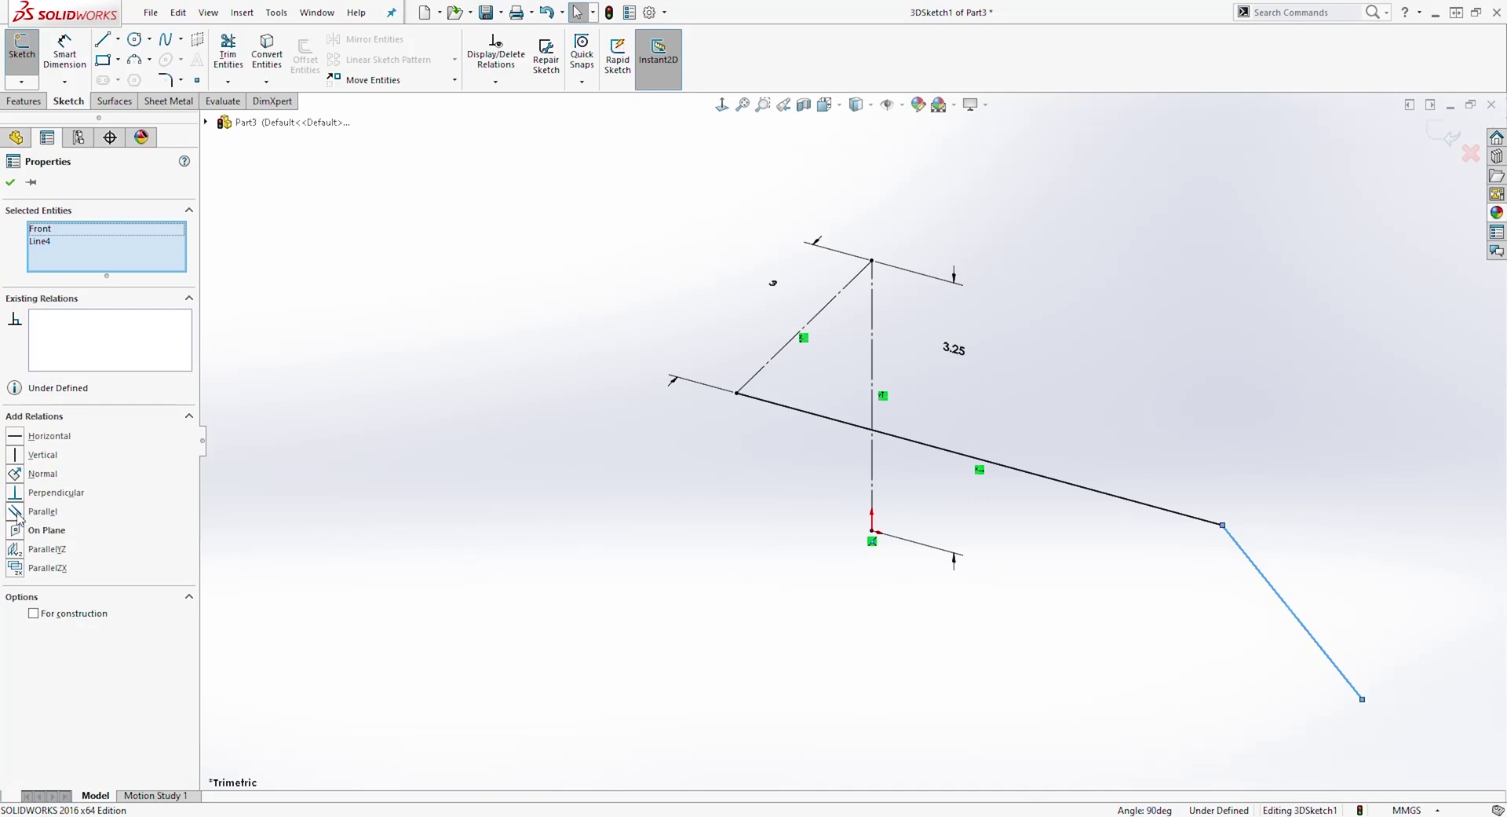
{"action": "left_click", "coordinate": [14, 512]}
{"action": "left_click", "coordinate": [1169, 583]}
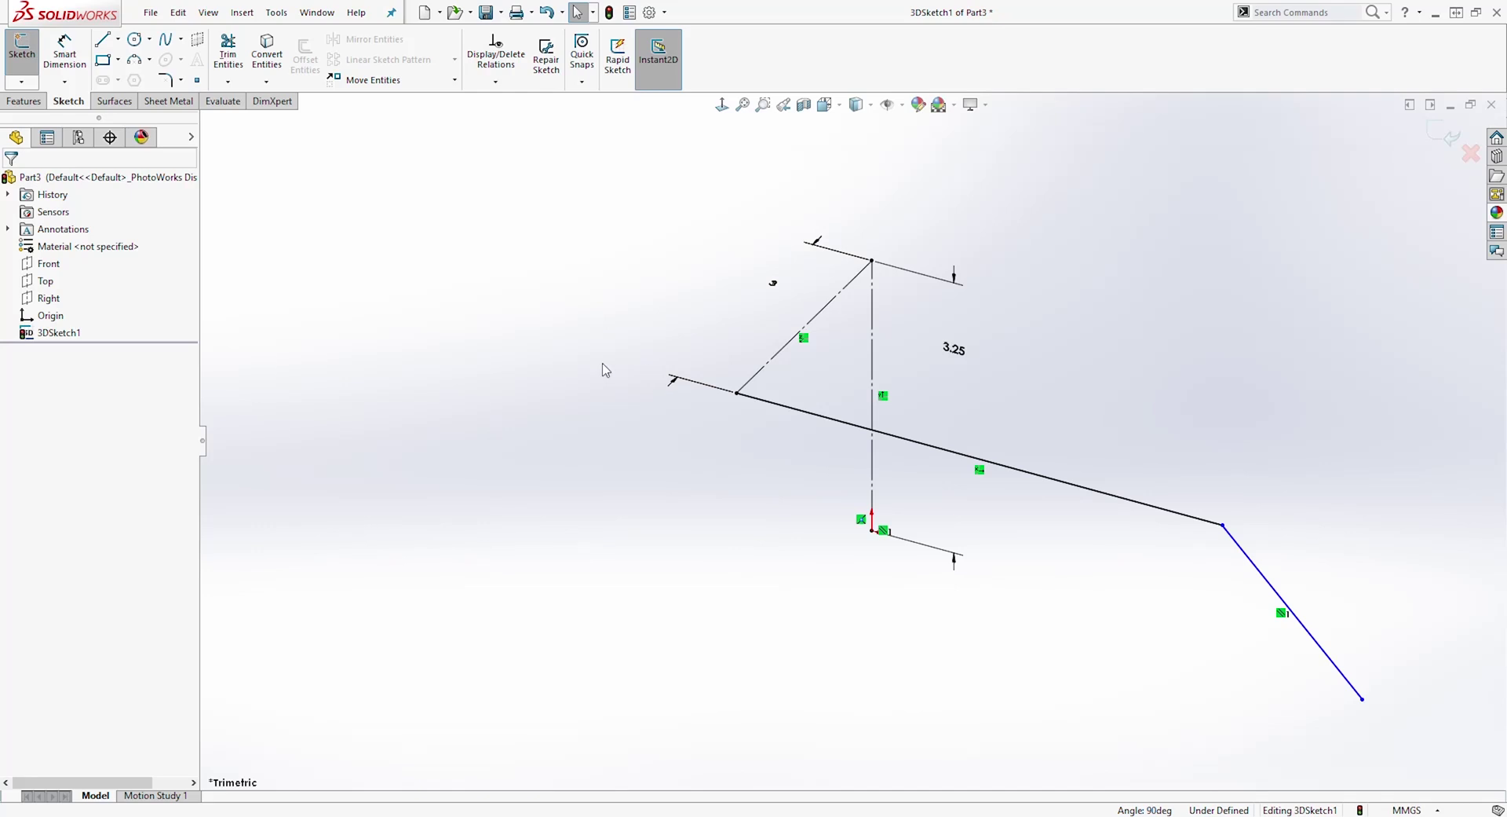
Step: Dimension the long line along X to 10.5 mm
{"action": "left_click", "coordinate": [78, 56]}
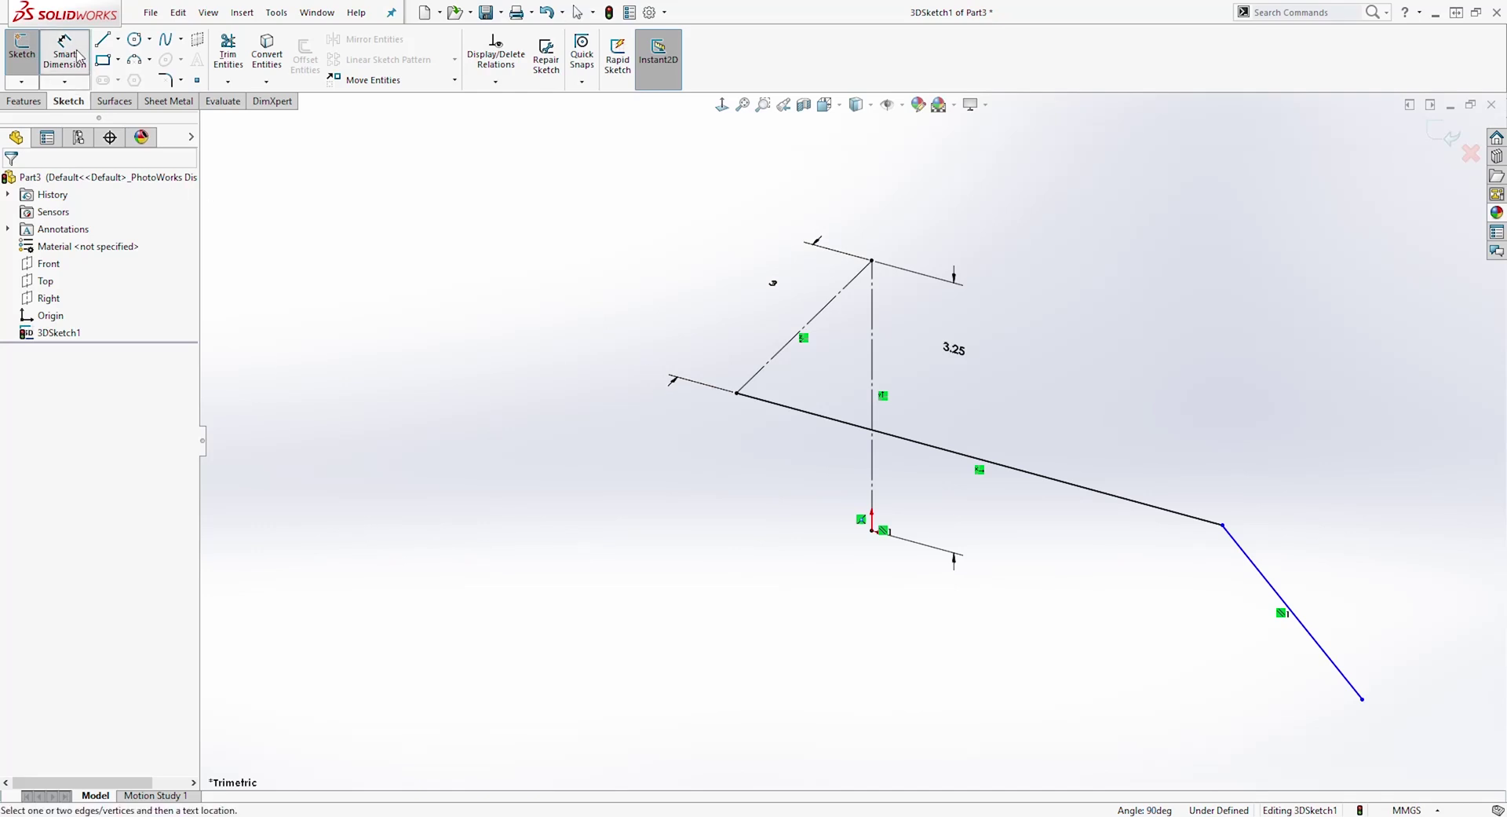
{"action": "left_click", "coordinate": [1085, 493]}
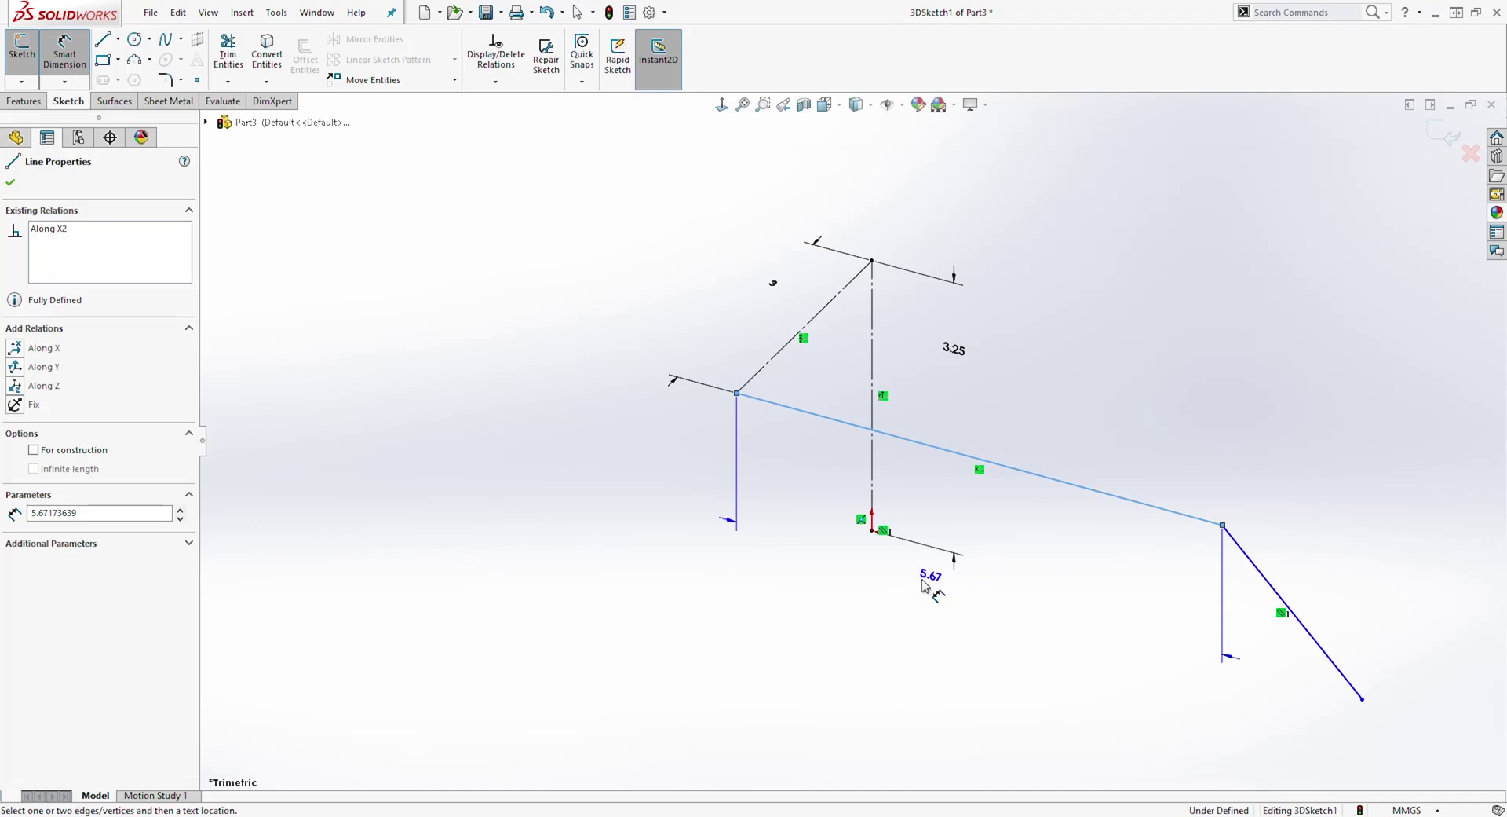
{"action": "left_click", "coordinate": [848, 563]}
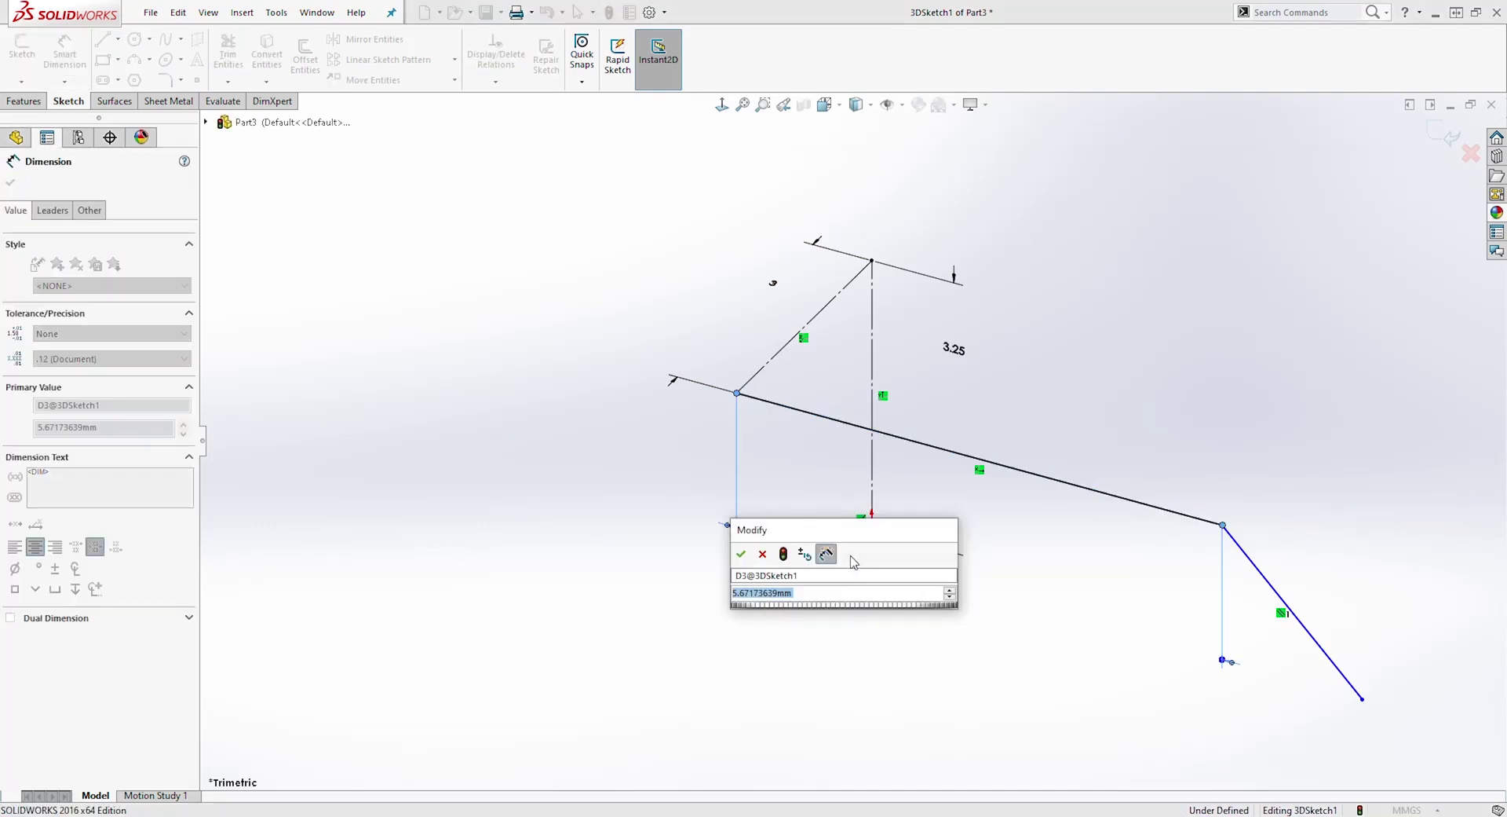
{"action": "type", "text": "10.5"}
{"action": "key", "text": "Return"}
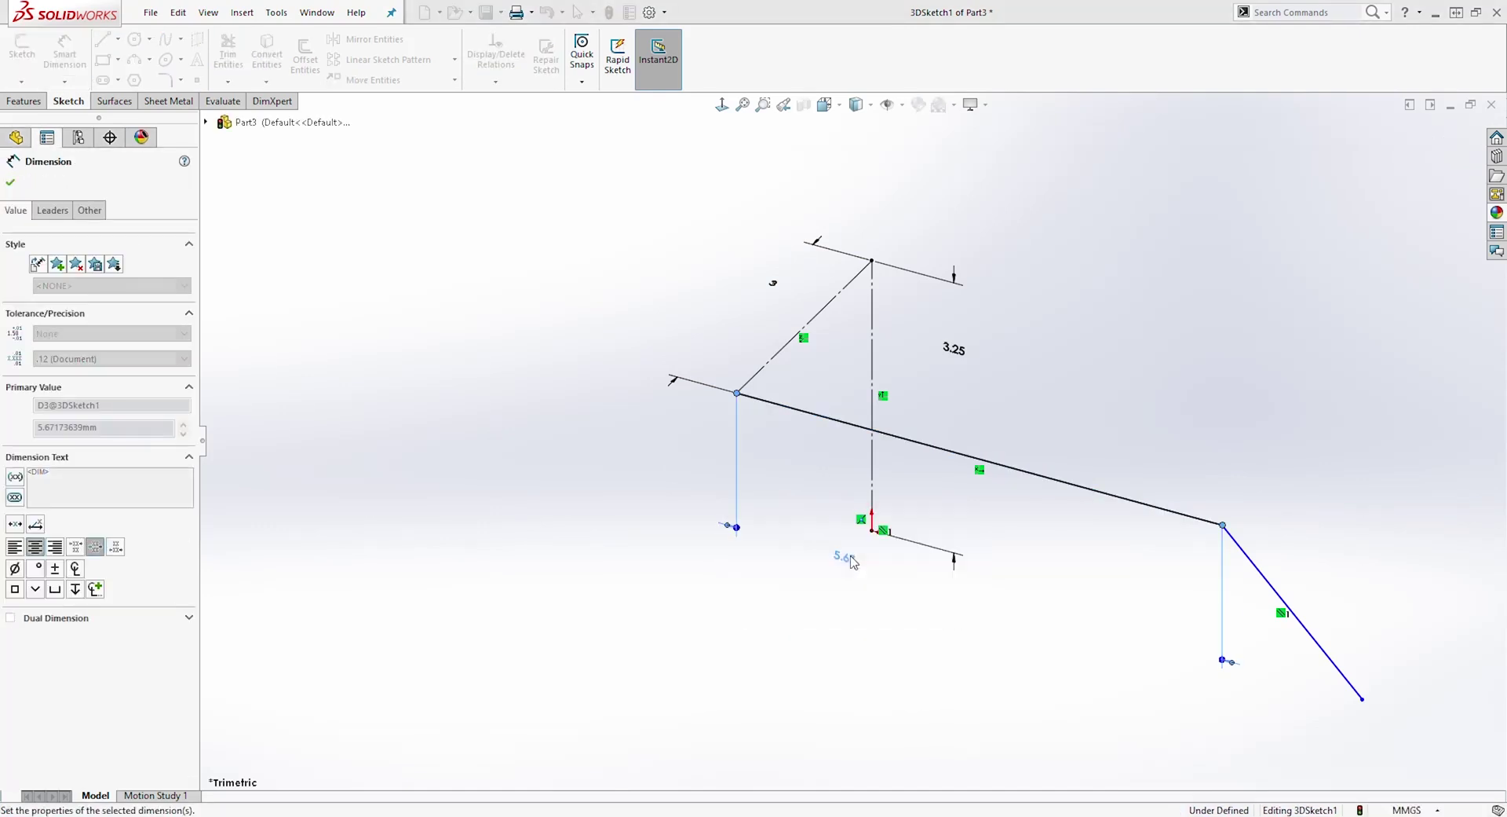
Step: Dimension the sloping line's length to 3.25 mm
{"action": "scroll", "coordinate": [1099, 569], "scroll_direction": "up", "scroll_amount": 3}
{"action": "scroll", "coordinate": [1099, 570], "scroll_direction": "down", "scroll_amount": 4}
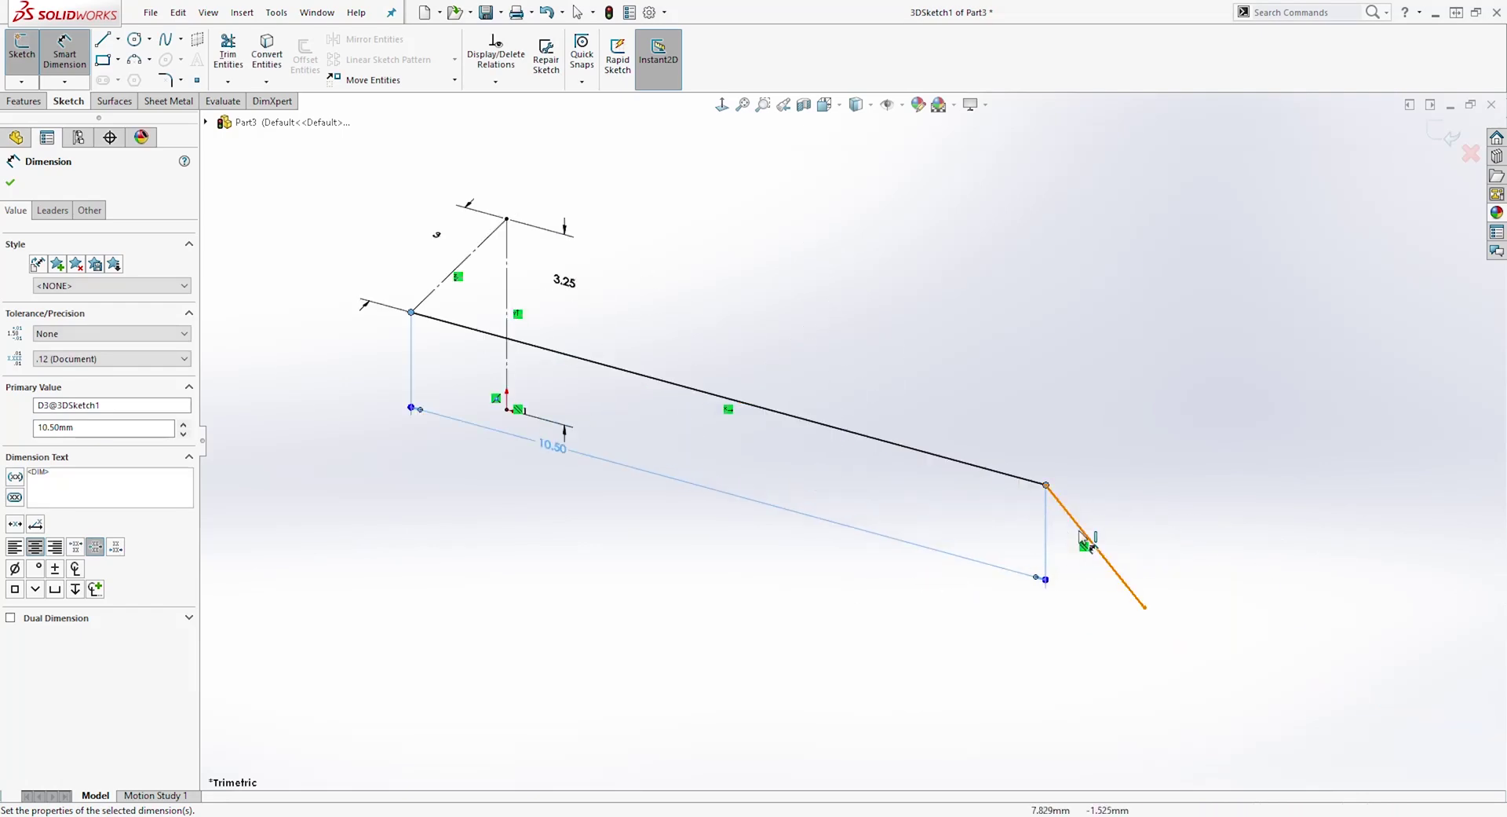
{"action": "left_click", "coordinate": [1086, 537]}
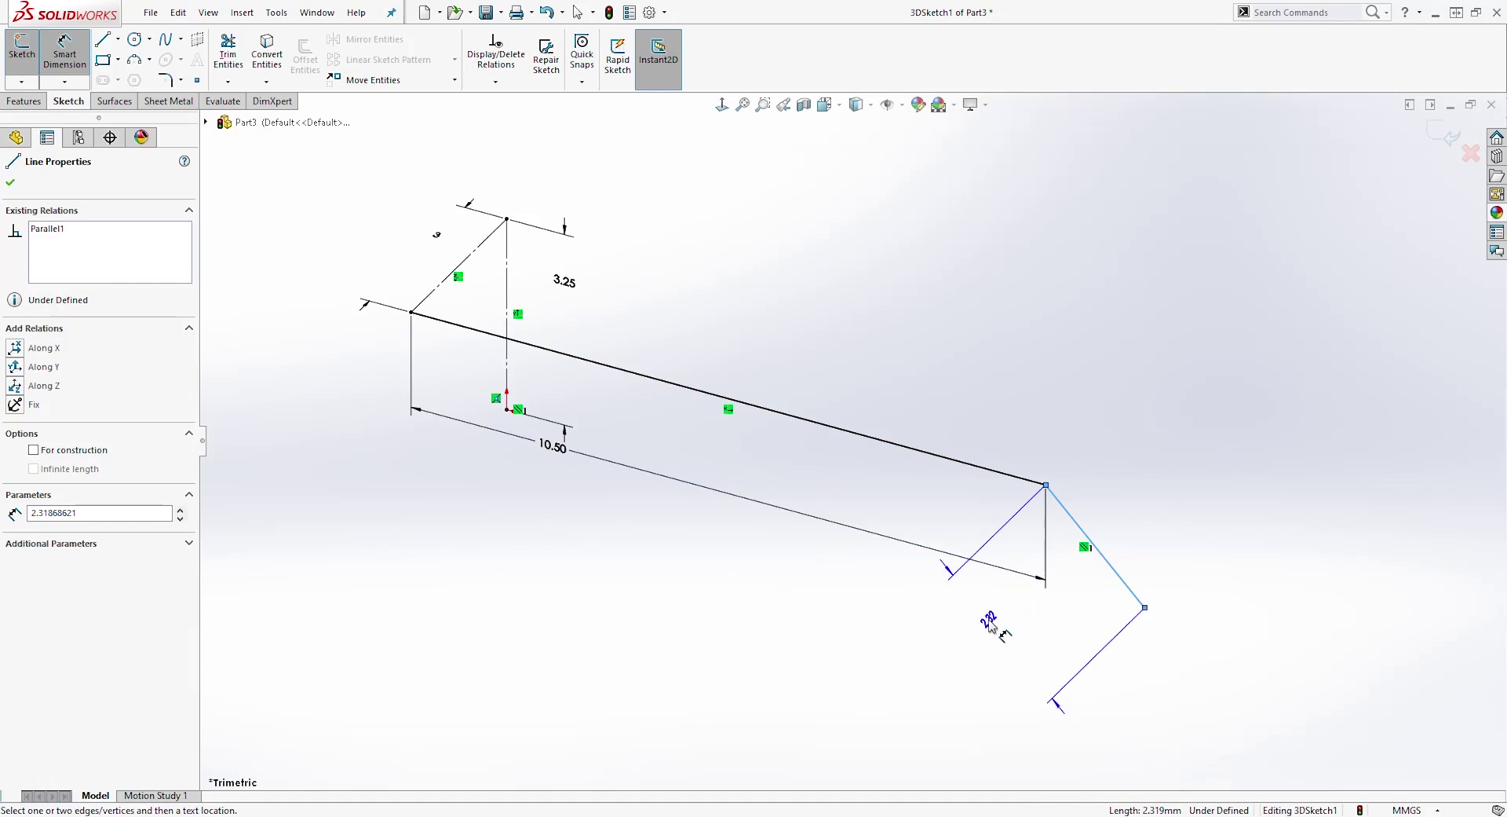
{"action": "left_click", "coordinate": [987, 626]}
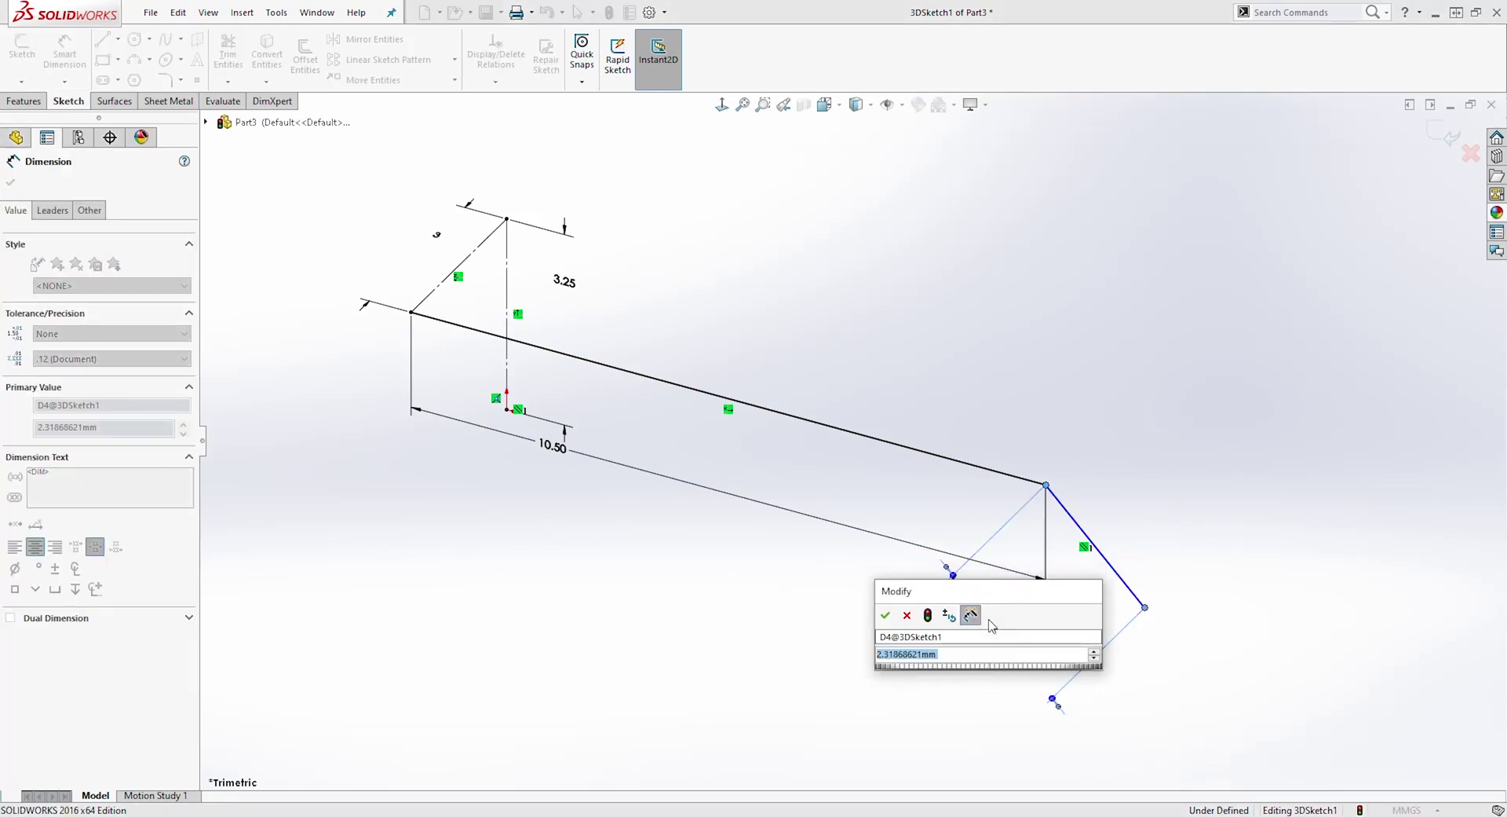
{"action": "type", "text": "3.2"}
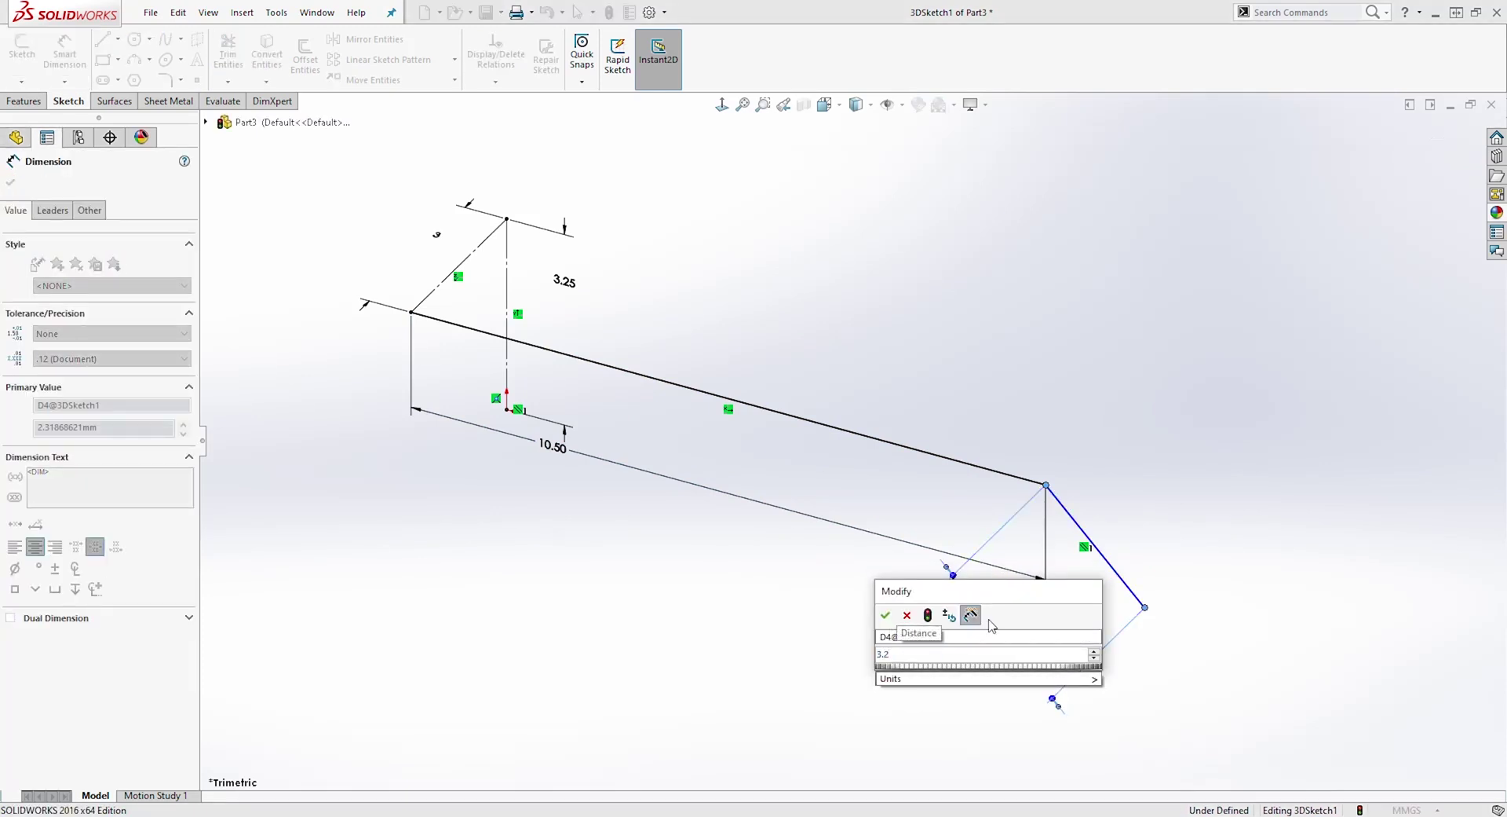
{"action": "type", "text": "5"}
{"action": "key", "text": "Return"}
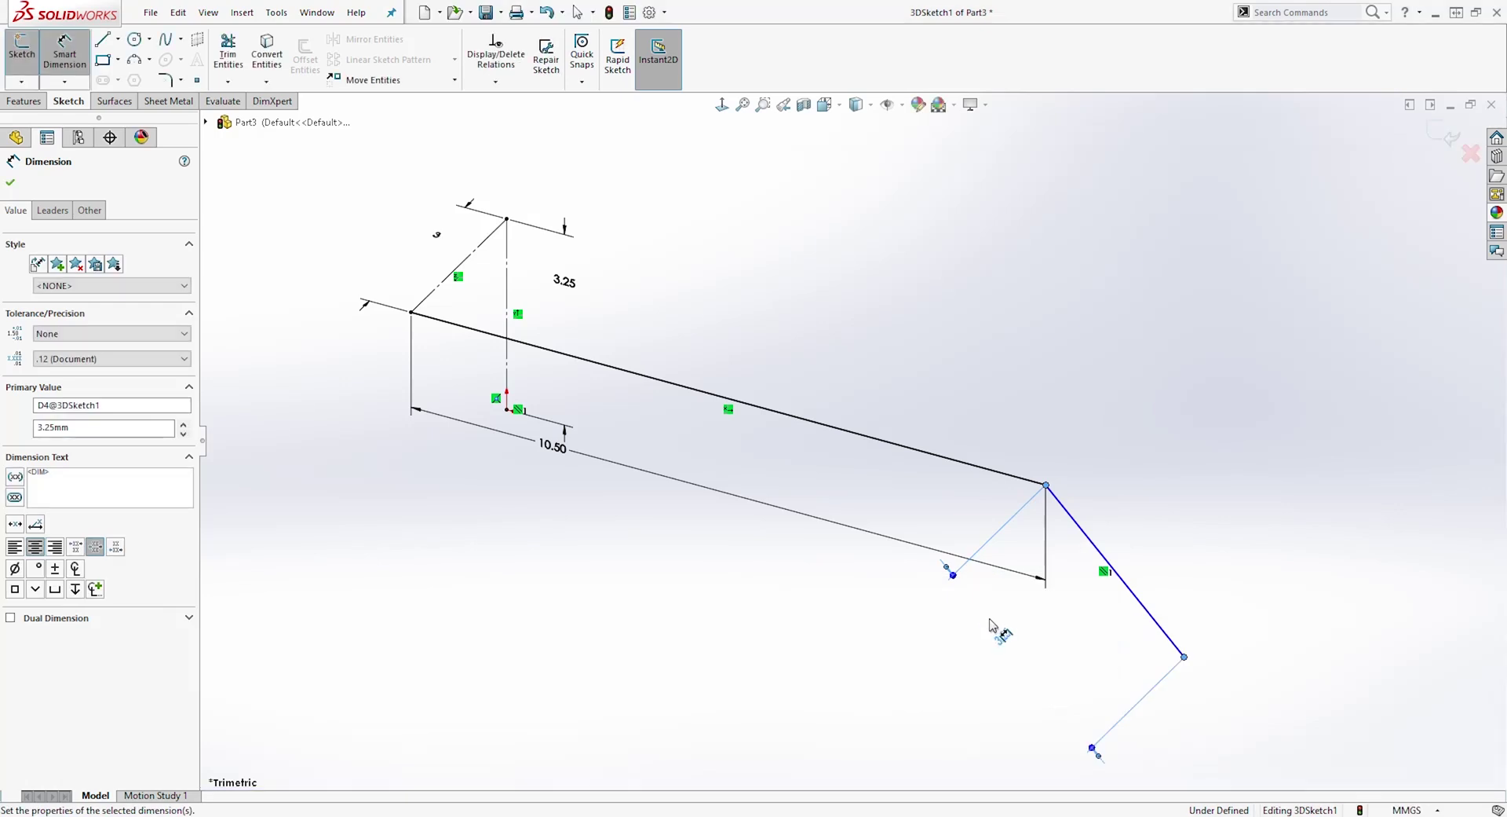
{"action": "left_click", "coordinate": [928, 454]}
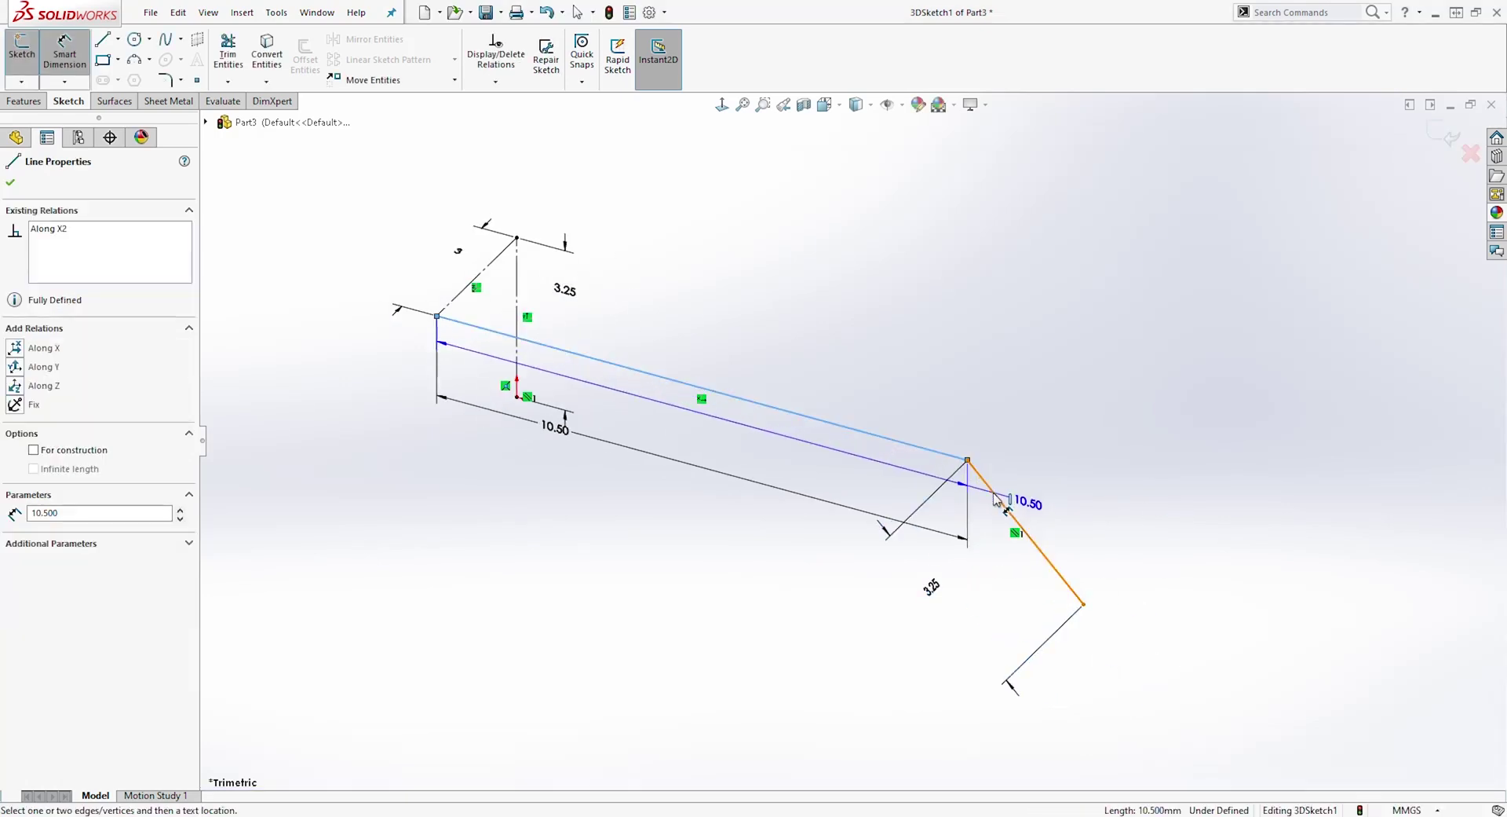
{"action": "left_click", "coordinate": [1001, 494]}
{"action": "key", "text": "Escape"}
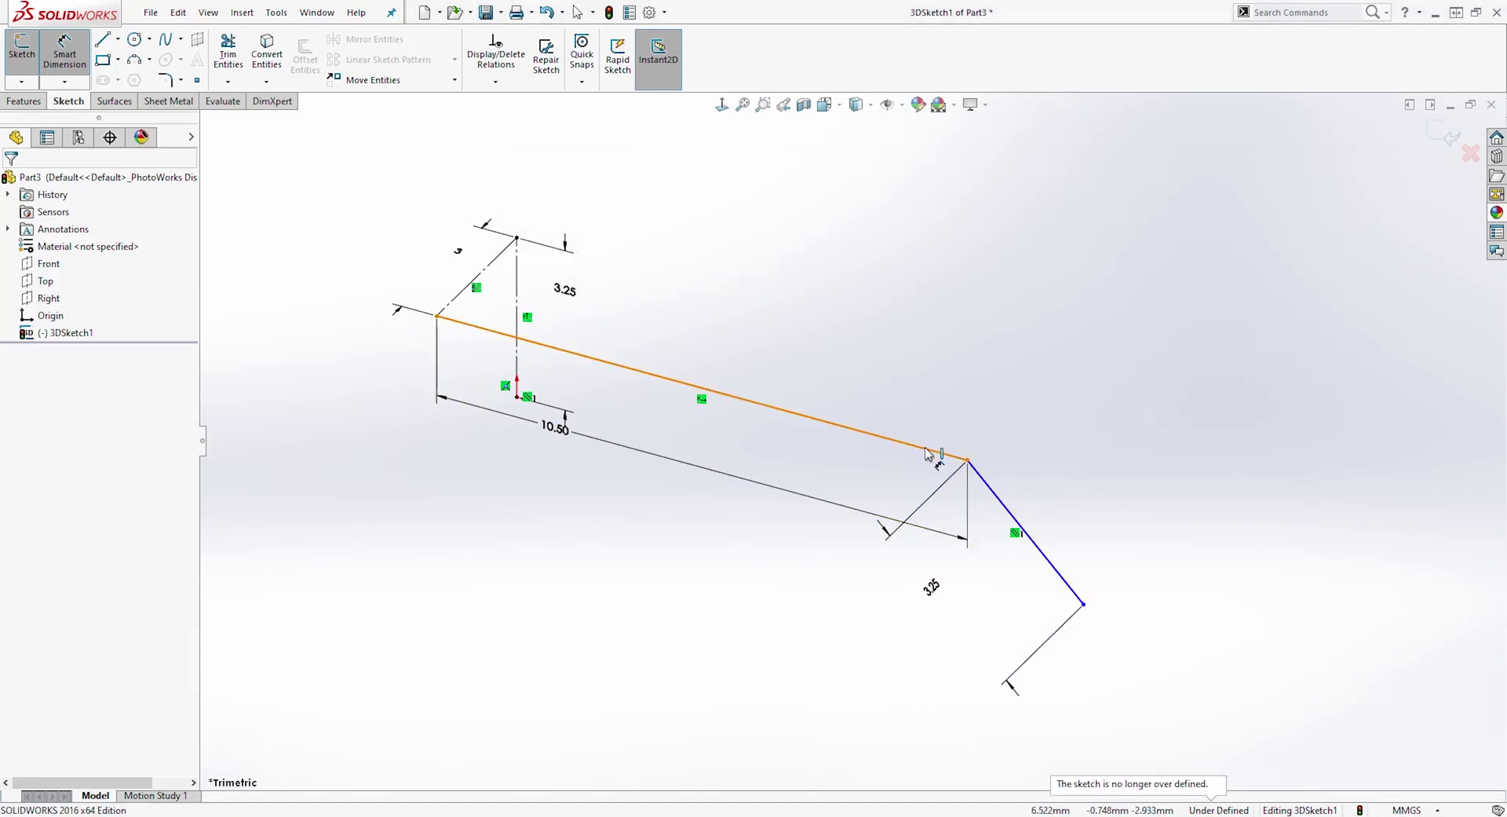
Step: Dimension the angle between the X-direction line and the sloping line to 45 degrees
{"action": "left_click", "coordinate": [929, 455]}
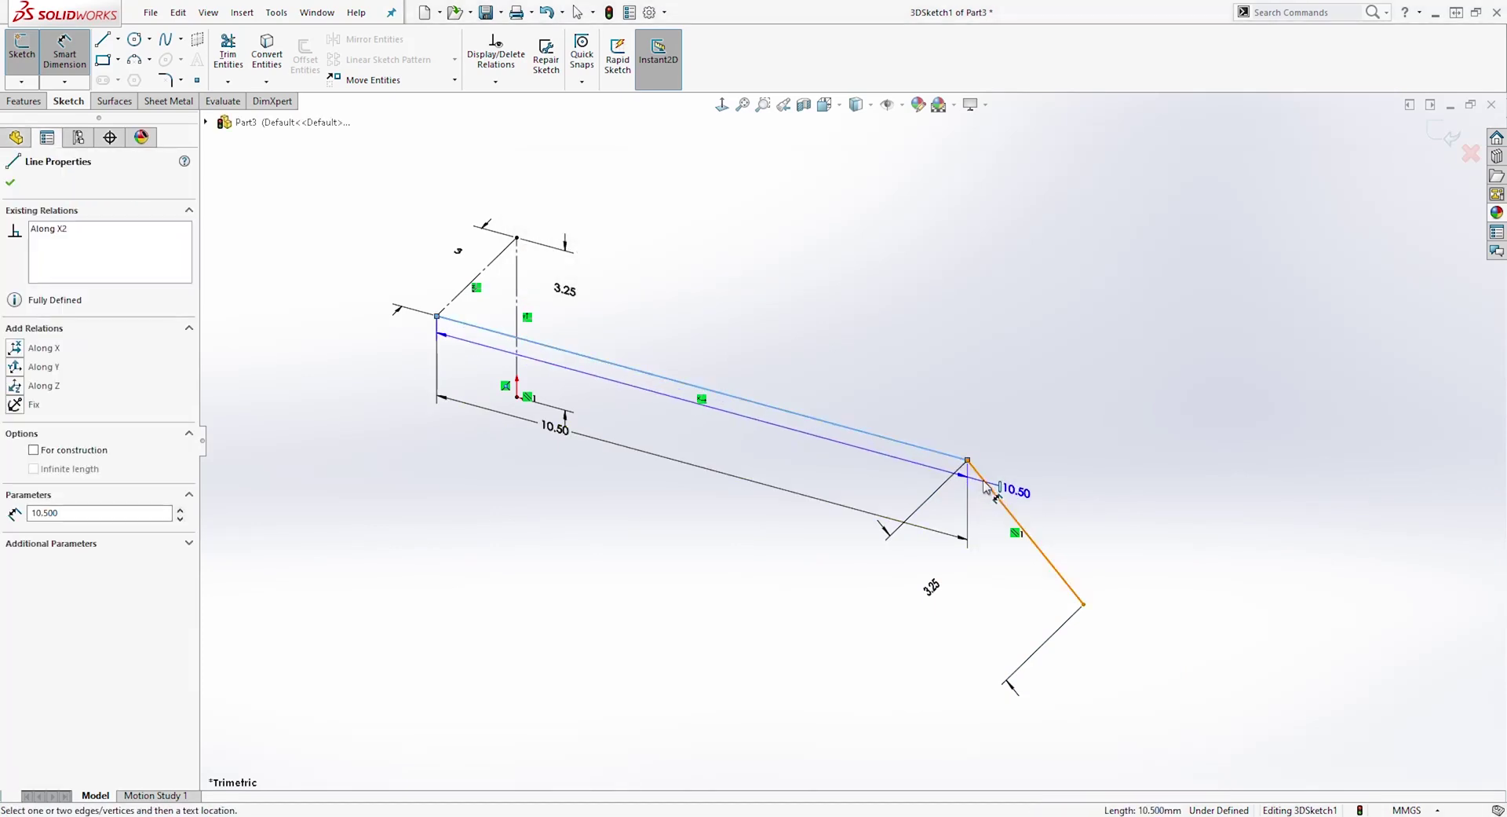
{"action": "left_click", "coordinate": [987, 487]}
{"action": "left_click", "coordinate": [1044, 509]}
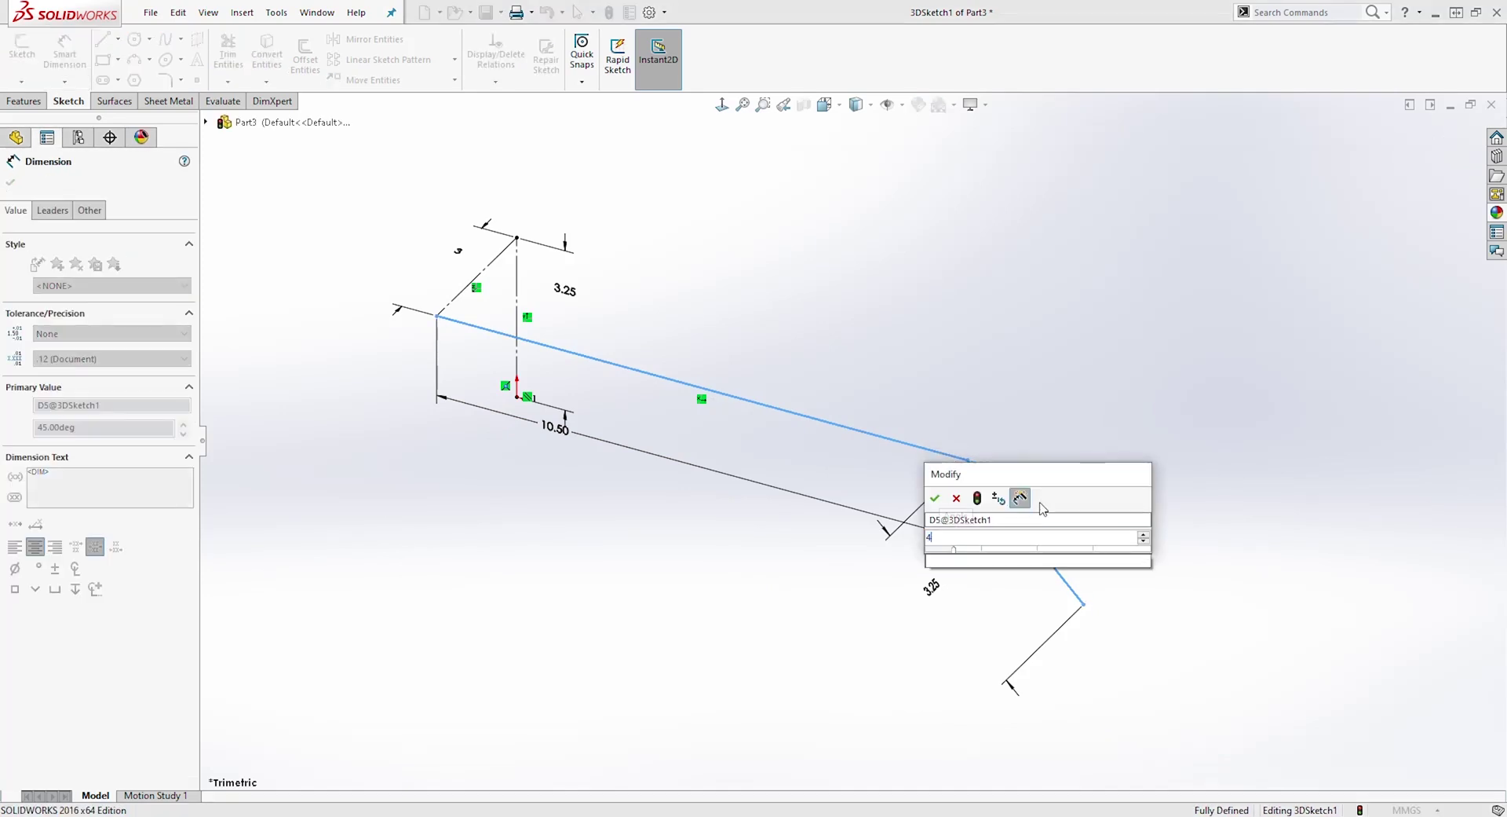
{"action": "key", "text": "Return"}
{"action": "key", "text": "Escape"}
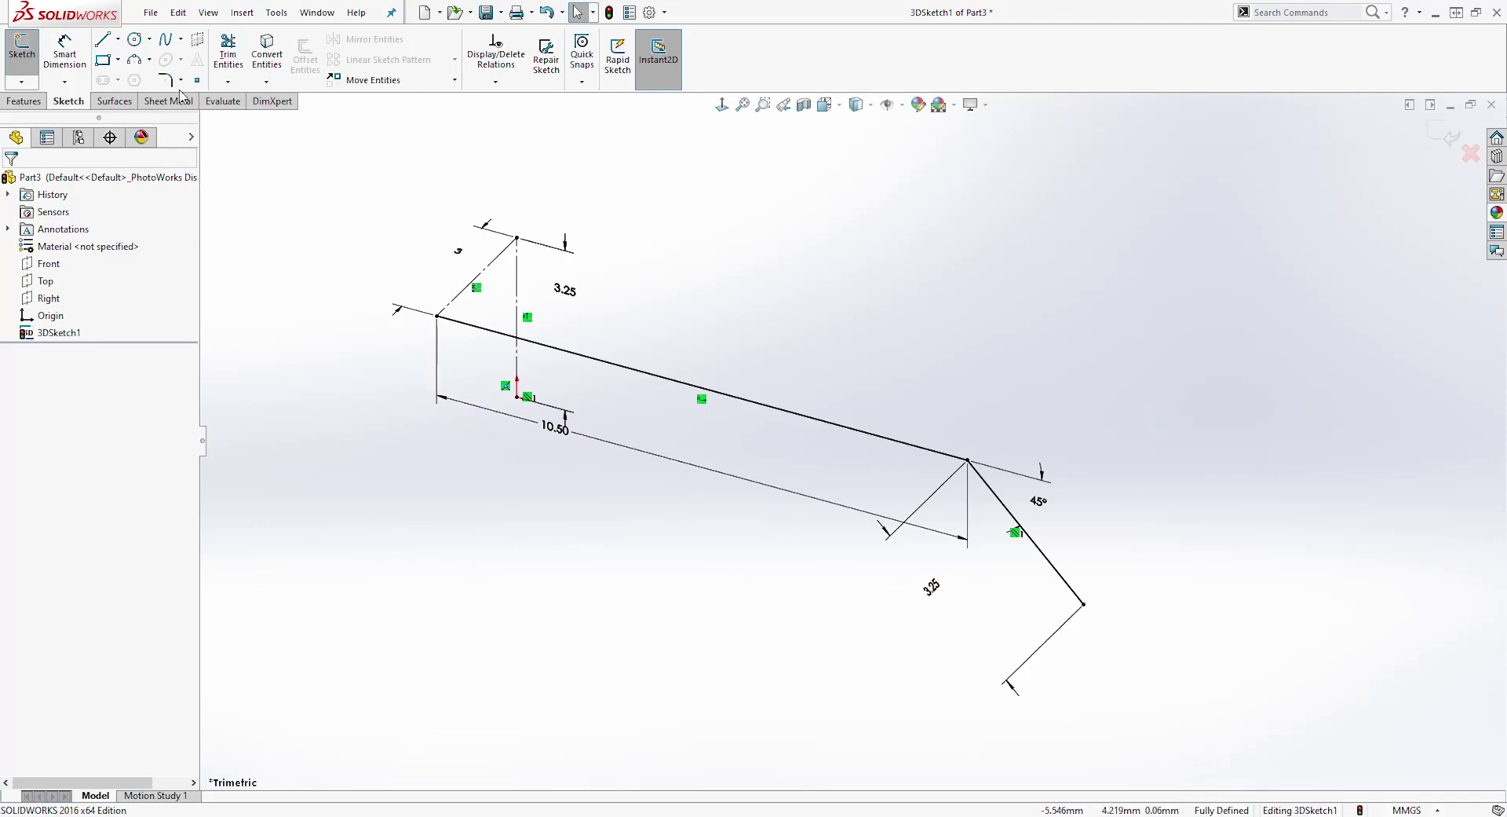
Step: Draw a 3 mm line along Z from the sloping line's free end, heading back toward the Front plane
{"action": "left_click", "coordinate": [103, 39]}
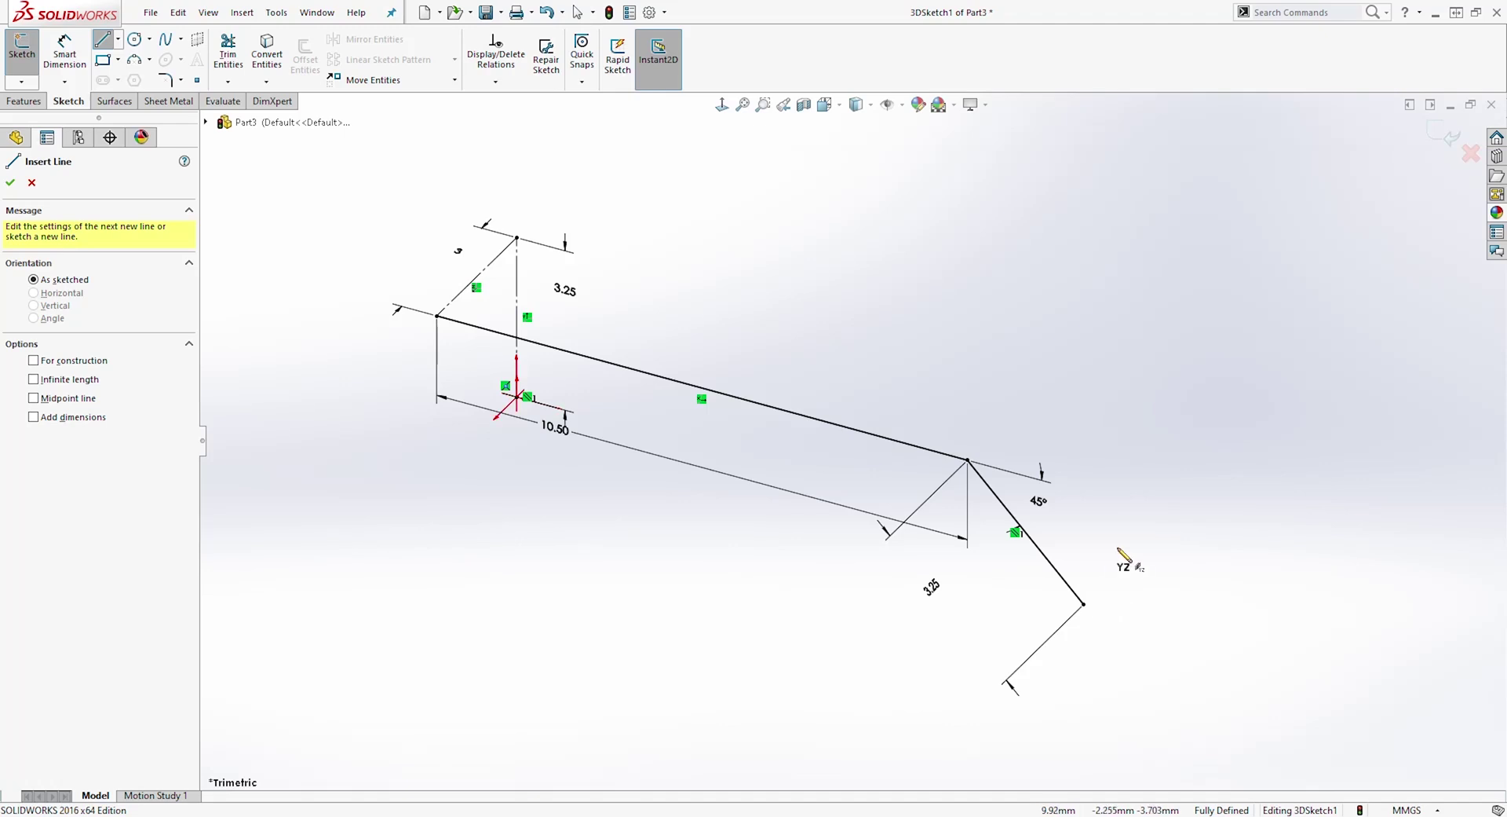
{"action": "left_click", "coordinate": [1084, 604]}
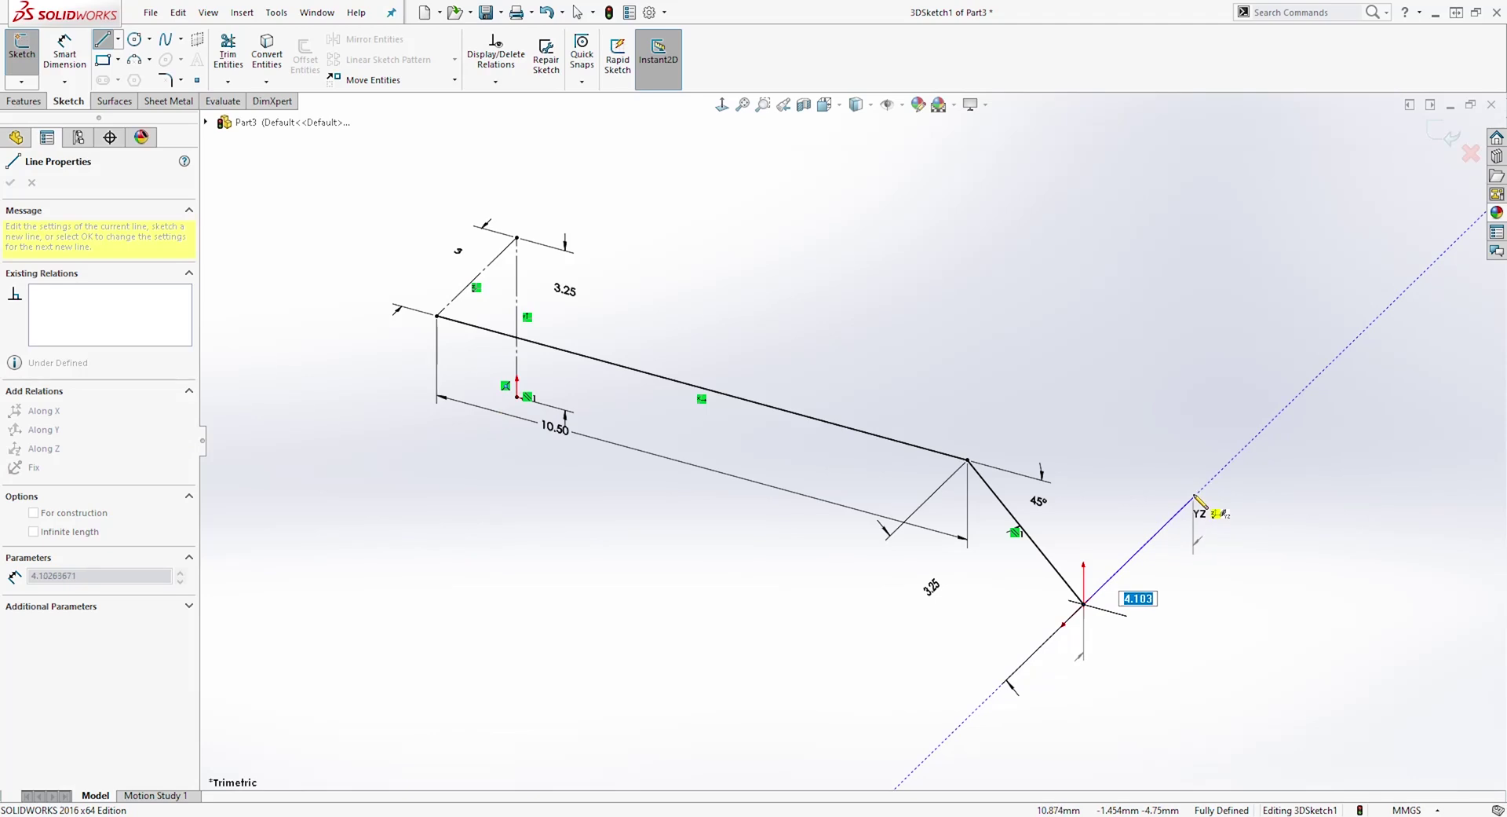
{"action": "type", "text": "3"}
{"action": "key", "text": "Return"}
{"action": "key", "text": "Escape"}
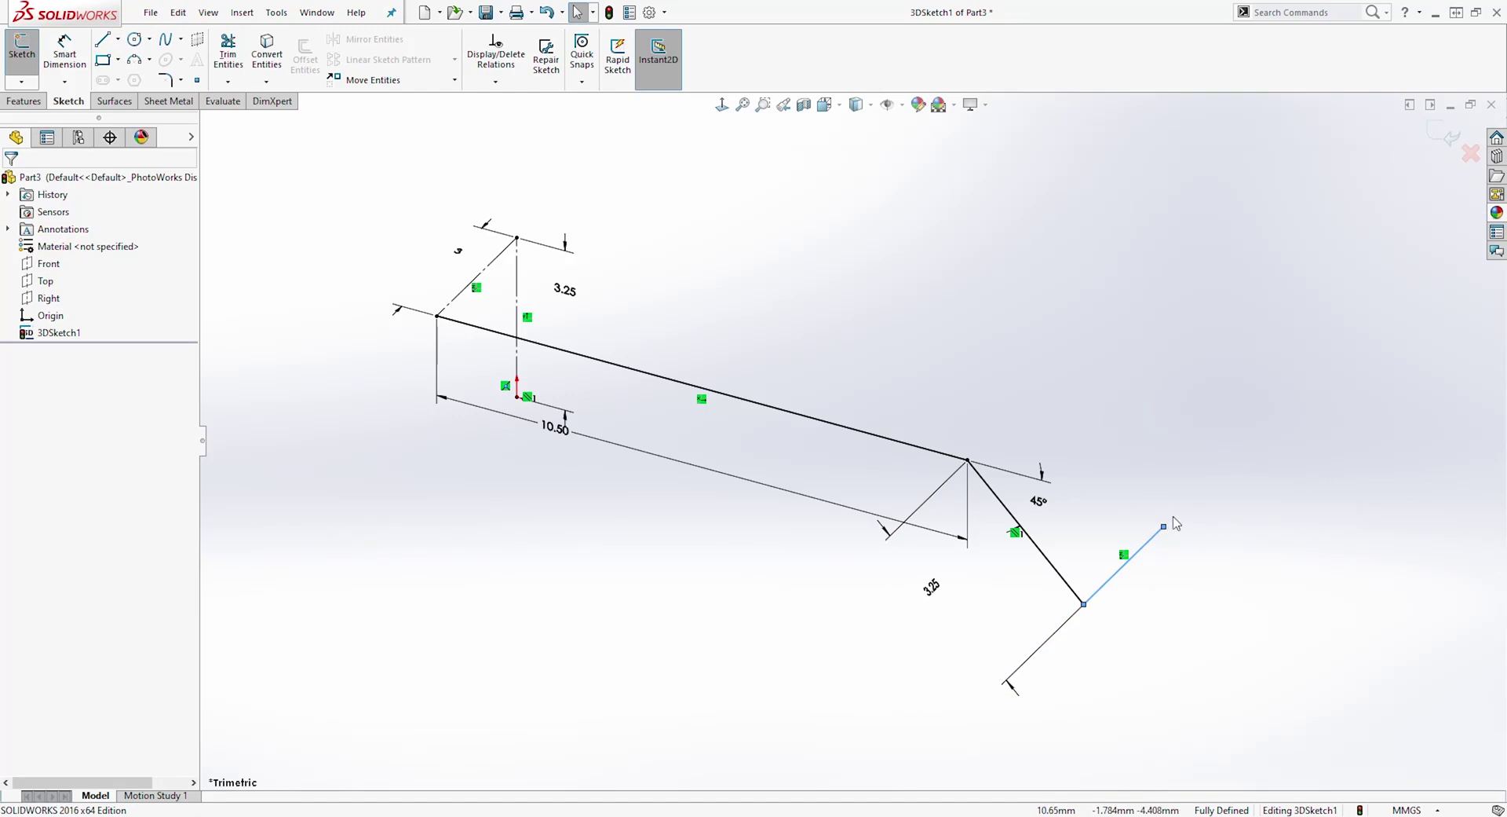
{"action": "left_click", "coordinate": [997, 355]}
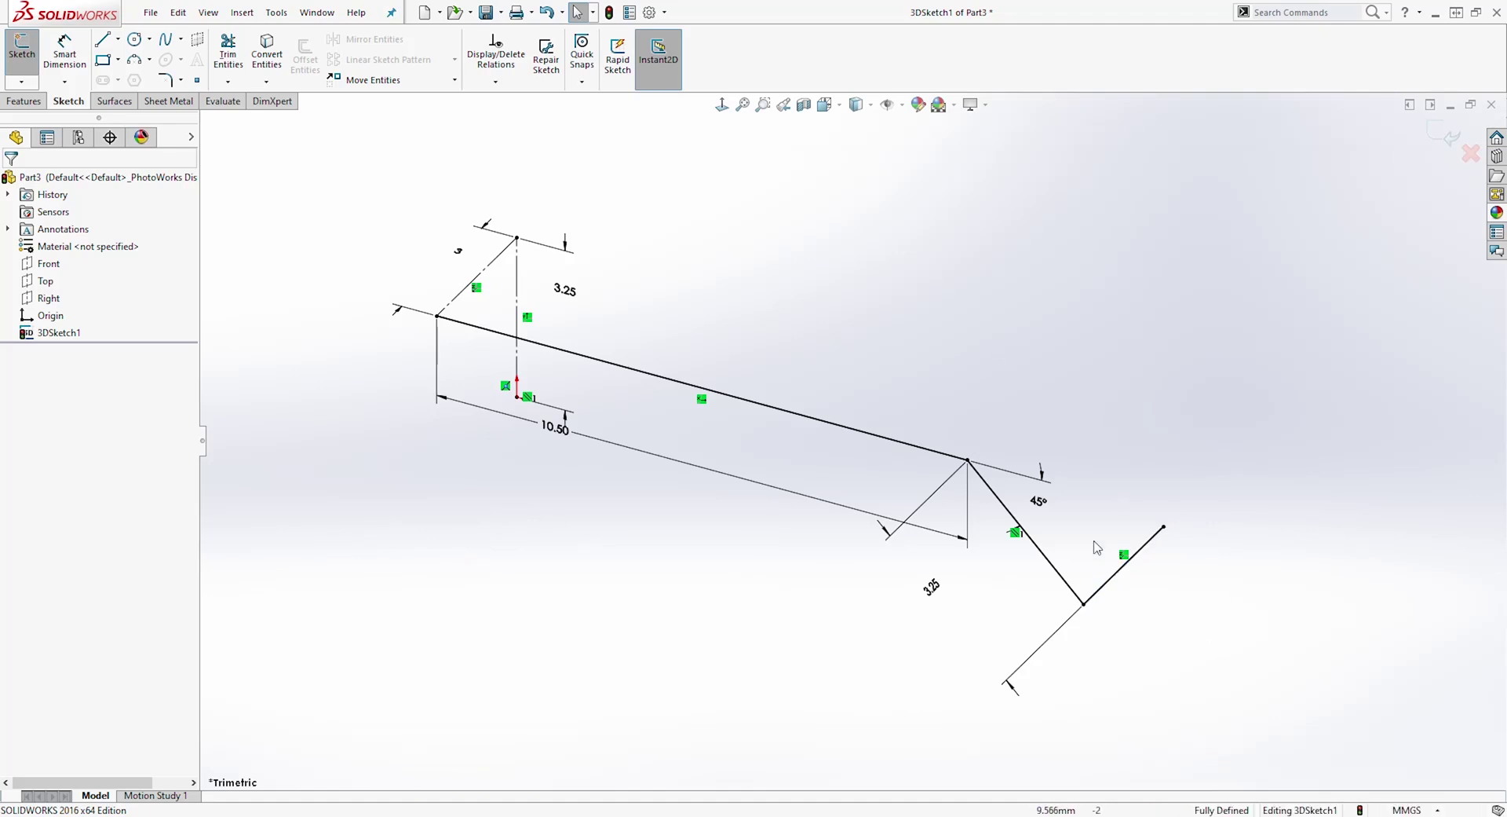
Step: Constrain the free endpoint of the 3 mm Z-direction line to lie on the Front plane
{"action": "left_click", "coordinate": [1163, 527]}
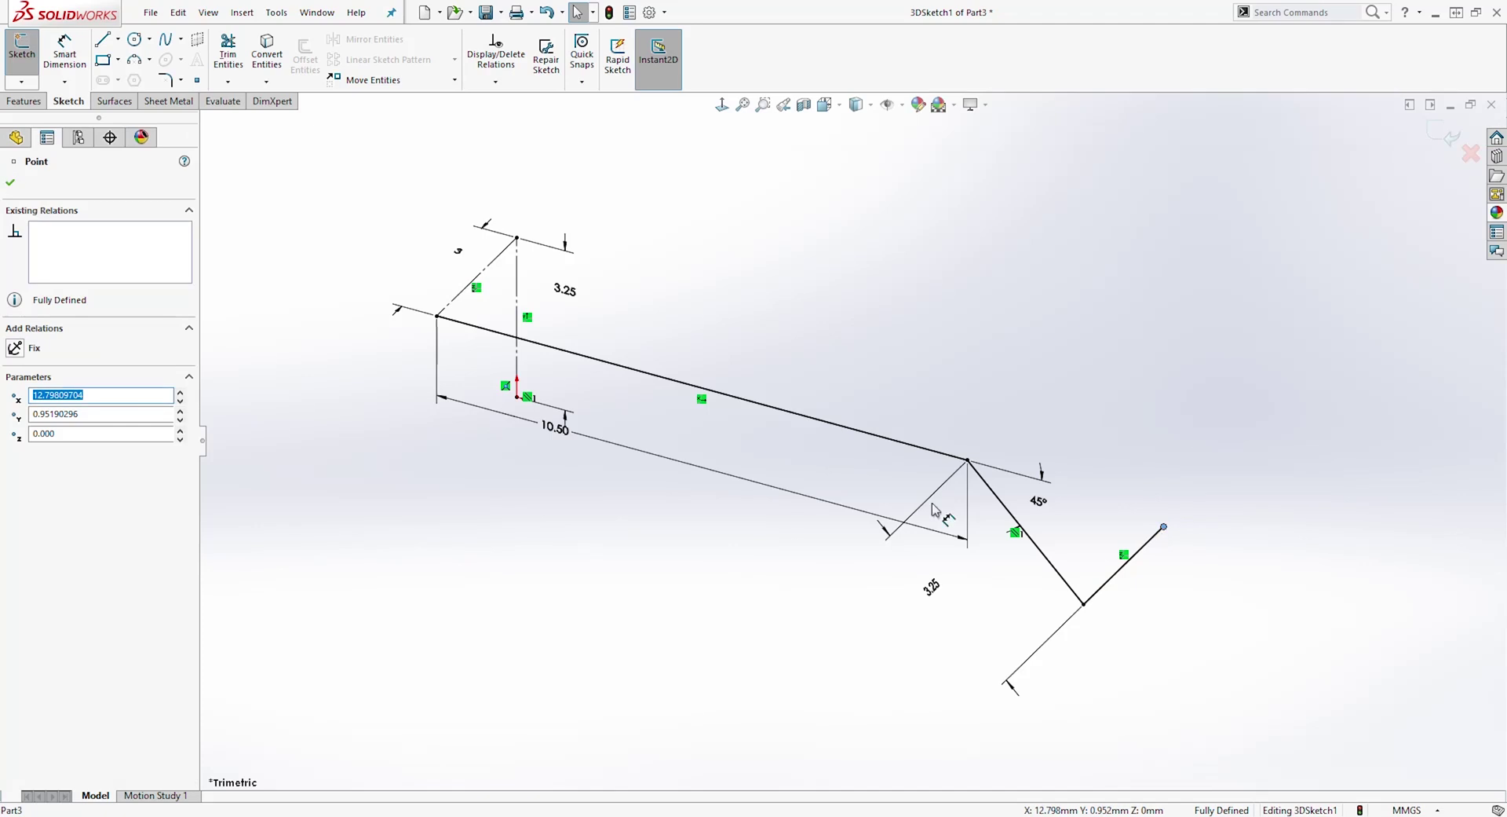
{"action": "left_click", "coordinate": [1140, 437]}
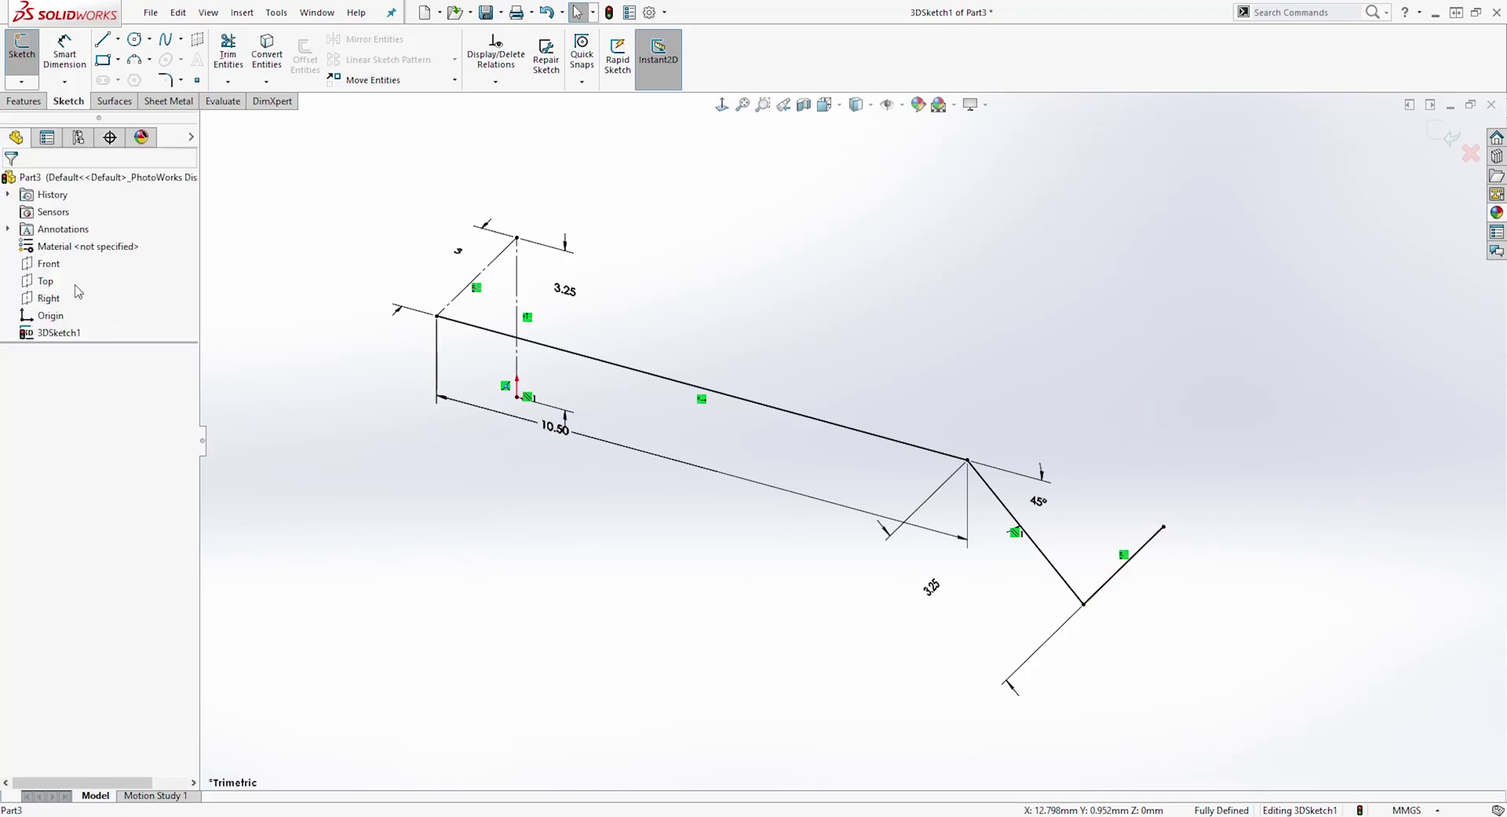
{"action": "left_click", "coordinate": [49, 264]}
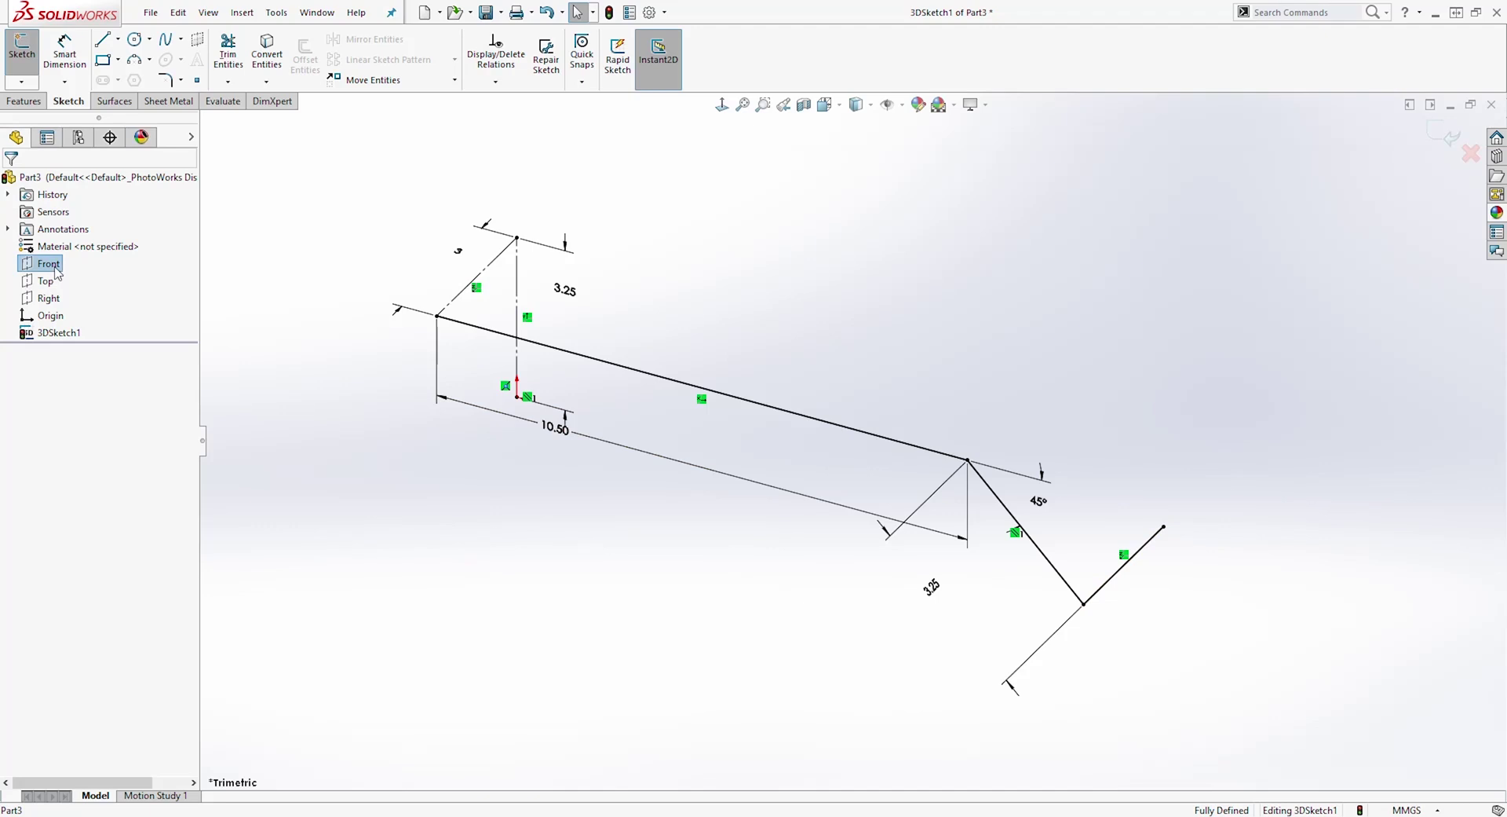
{"action": "left_click", "coordinate": [1164, 527], "text": "ctrl"}
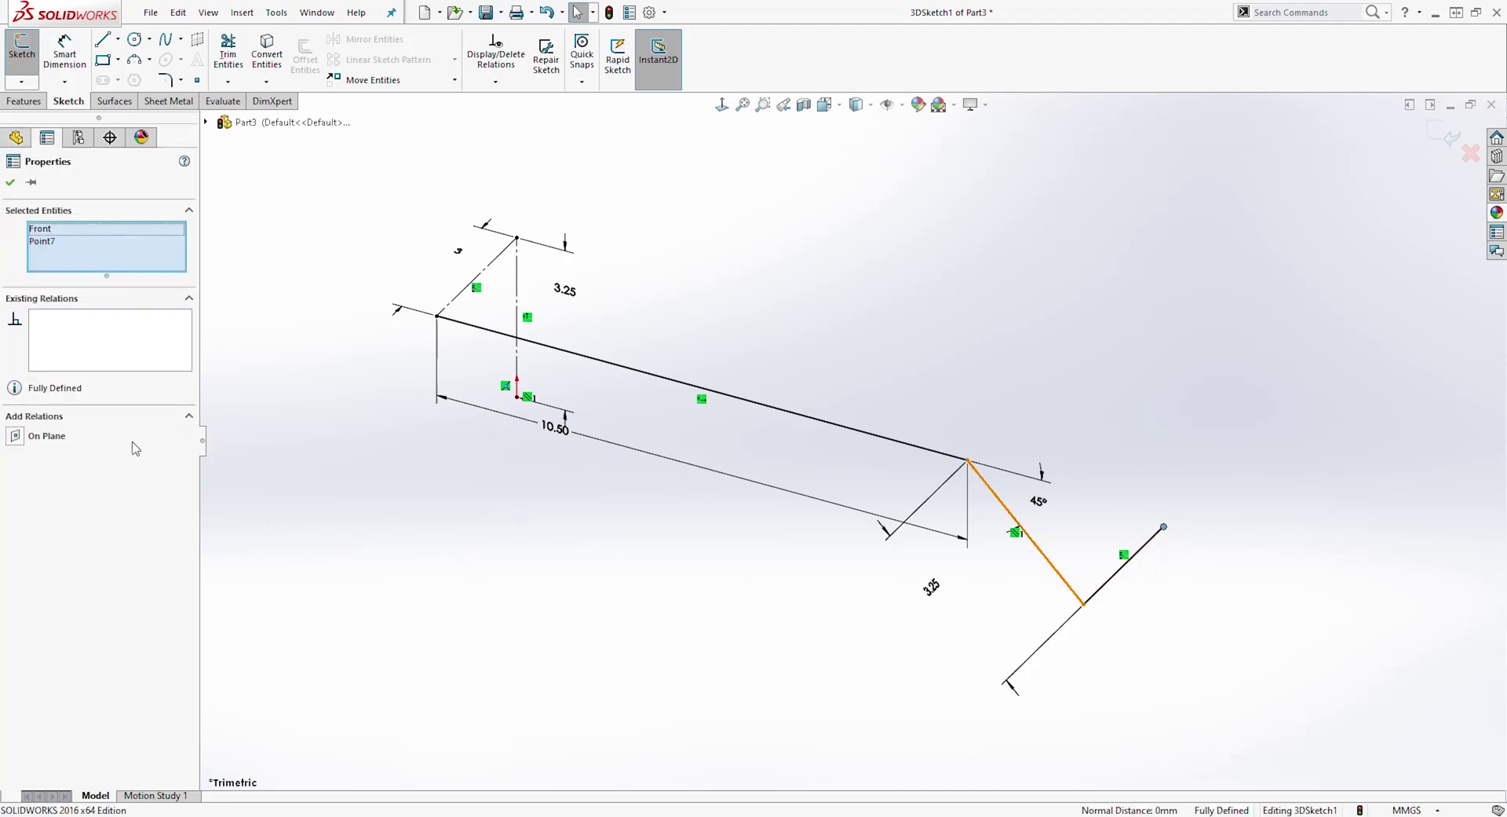
{"action": "left_click", "coordinate": [14, 436]}
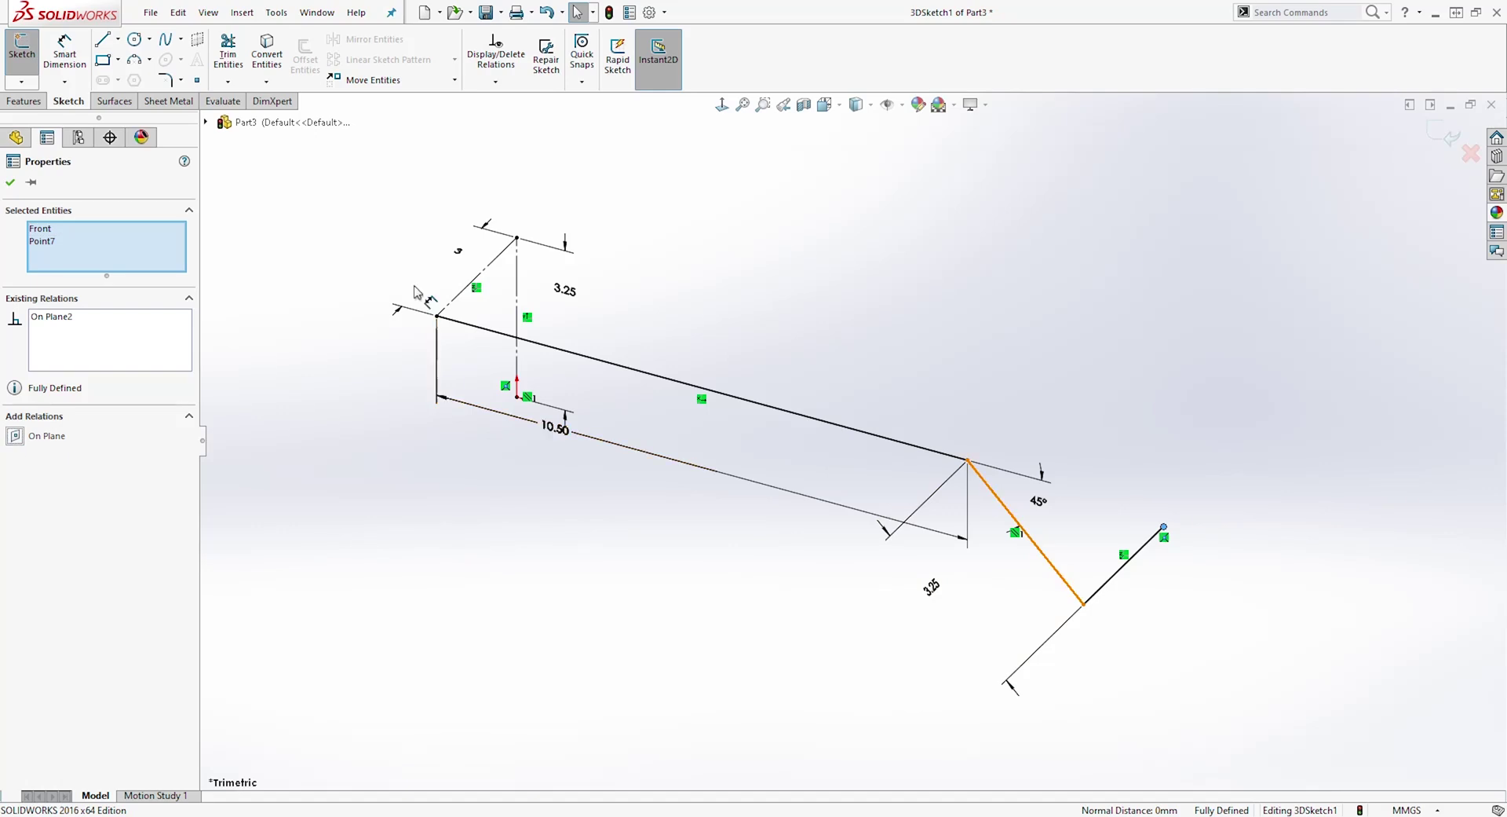
{"action": "left_click", "coordinate": [11, 185]}
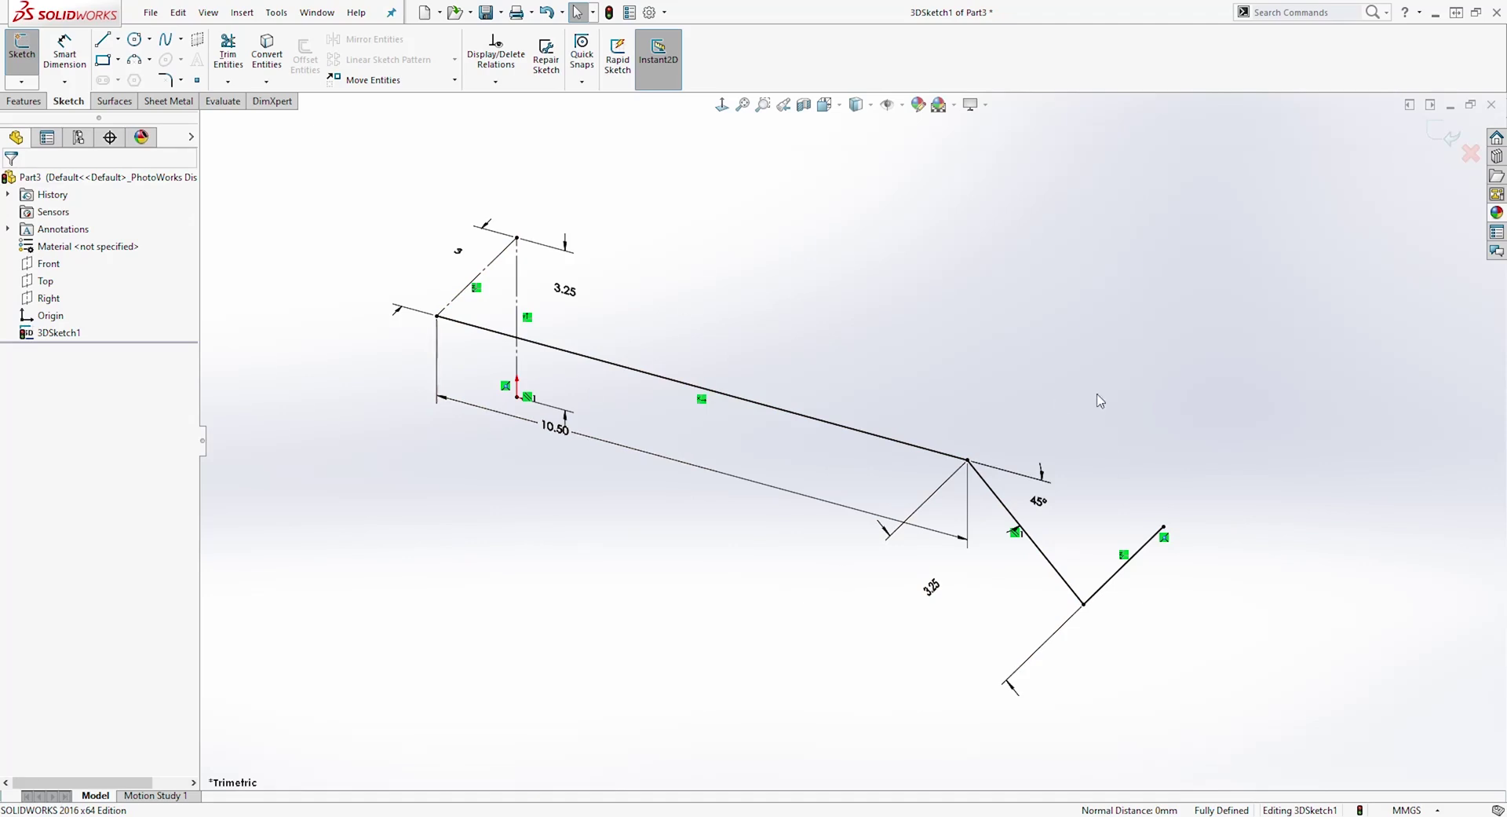
{"action": "mouse_move", "coordinate": [1177, 425]}
{"action": "middle_mouse_down"}
{"action": "mouse_move", "coordinate": [1120, 374]}
{"action": "mouse_move", "coordinate": [1074, 390]}
{"action": "mouse_move", "coordinate": [1185, 319]}
{"action": "mouse_move", "coordinate": [1046, 357]}
{"action": "mouse_move", "coordinate": [942, 459]}
{"action": "mouse_move", "coordinate": [960, 360]}
{"action": "mouse_move", "coordinate": [1029, 376]}
{"action": "mouse_move", "coordinate": [973, 316]}
{"action": "middle_mouse_up"}
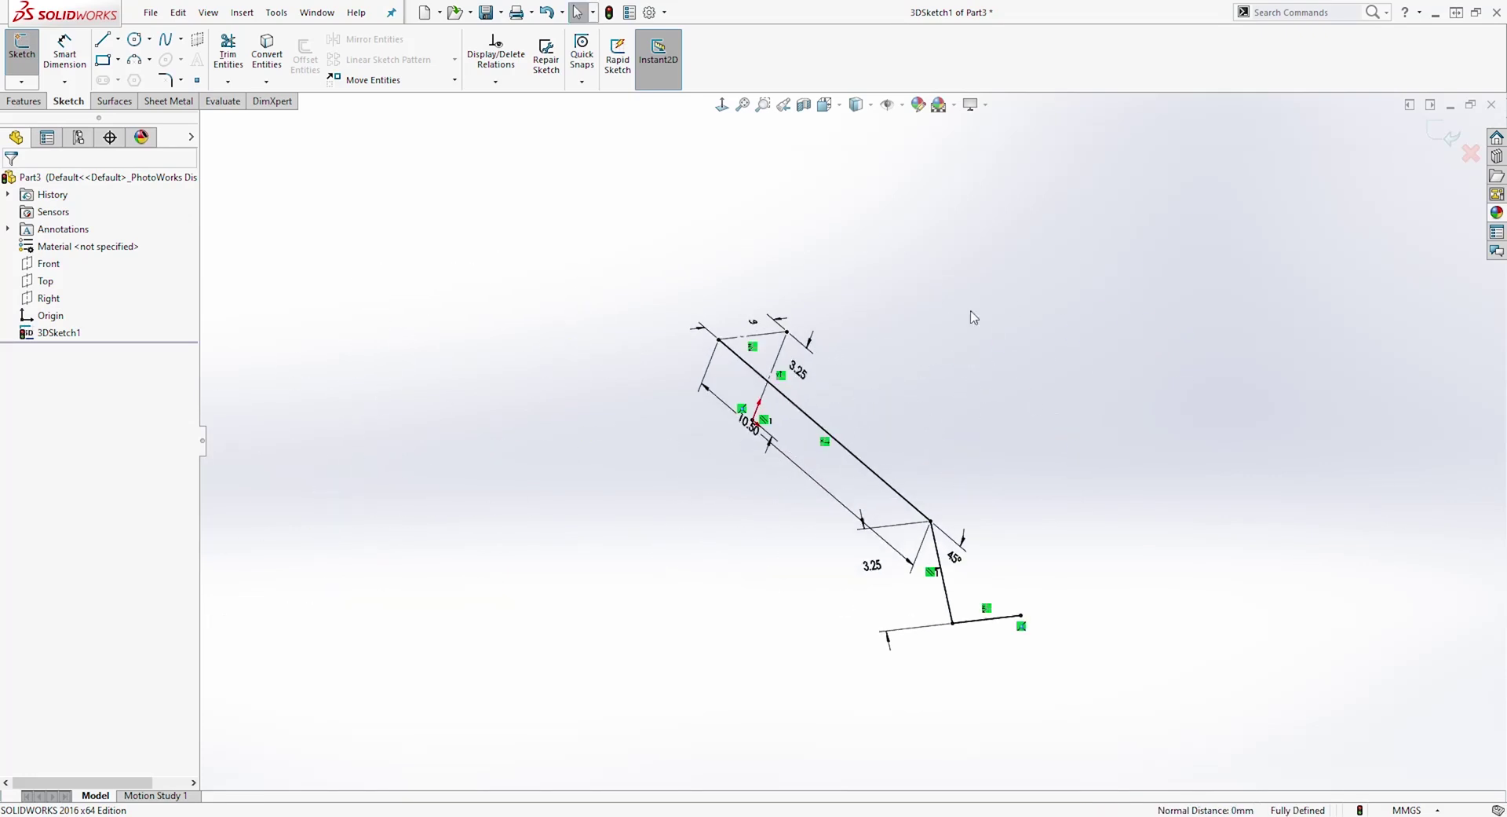
{"action": "left_click", "coordinate": [825, 104]}
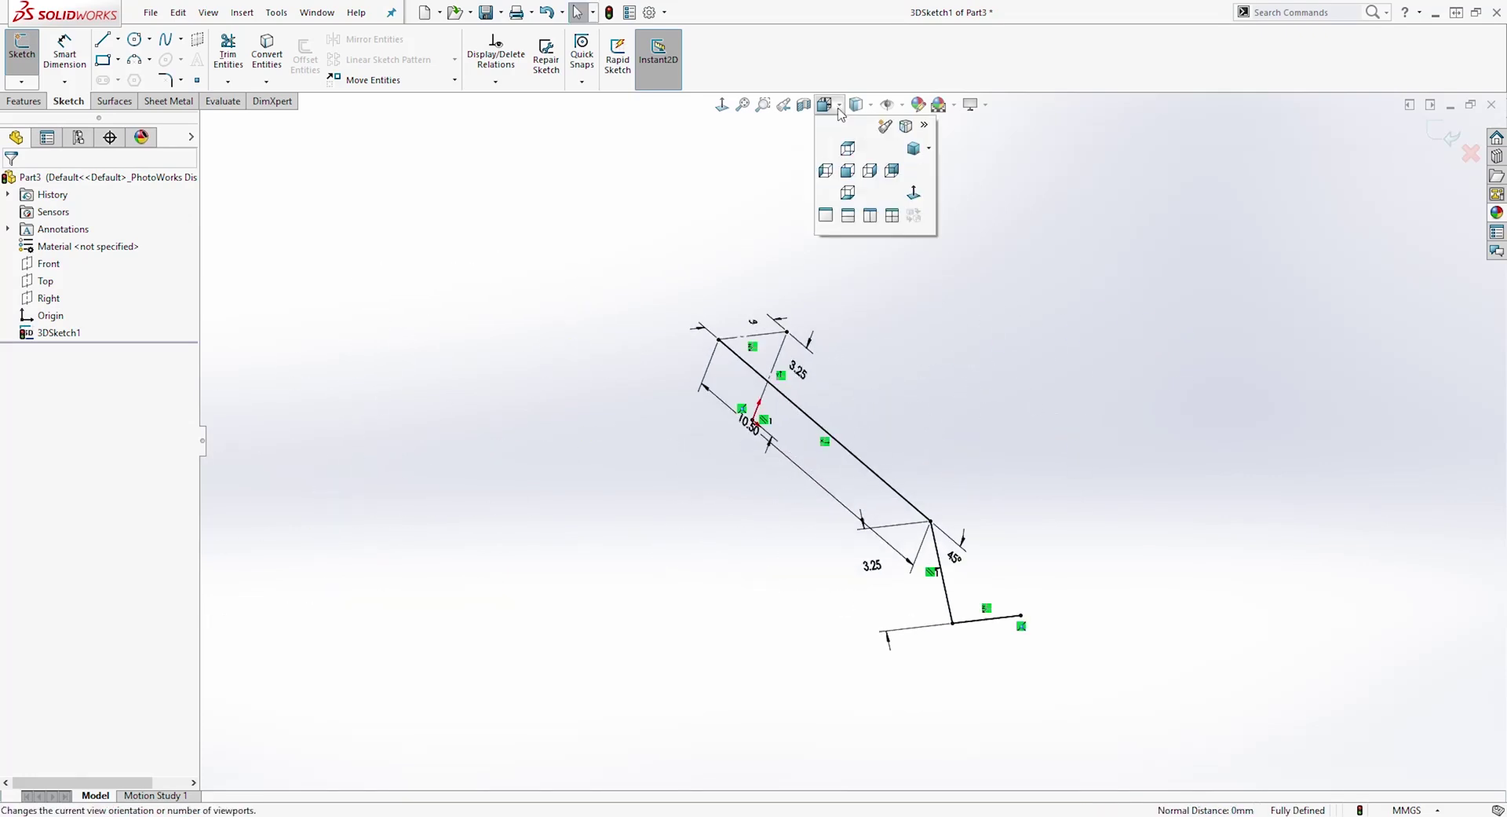
{"action": "left_click", "coordinate": [915, 157]}
{"action": "scroll", "coordinate": [1257, 440], "scroll_direction": "down", "scroll_amount": 2}
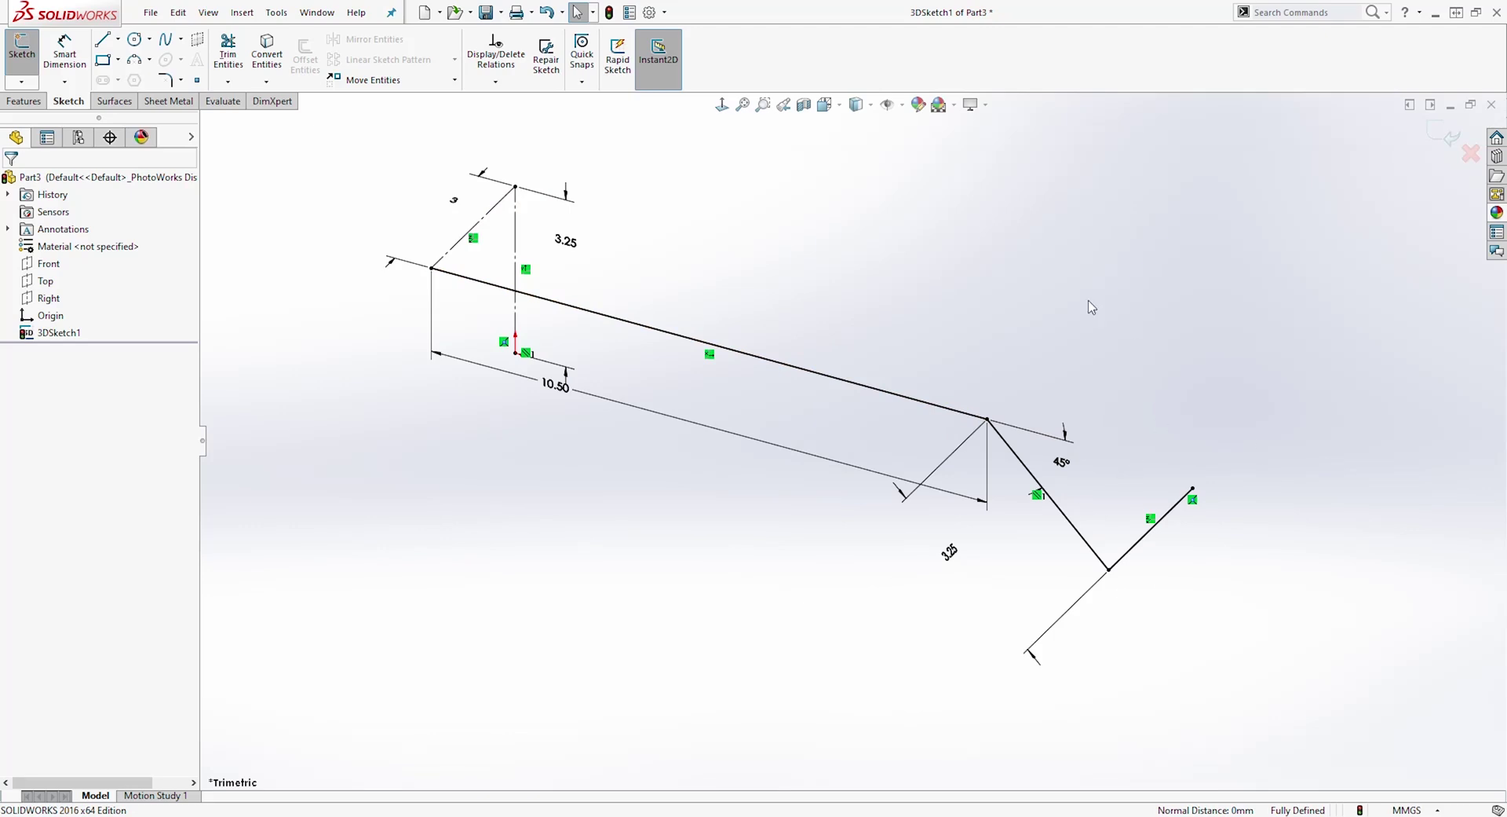
Step: Fillet the corner between the X-direction line and the sloping line with a 2 mm radius
{"action": "left_click", "coordinate": [171, 80]}
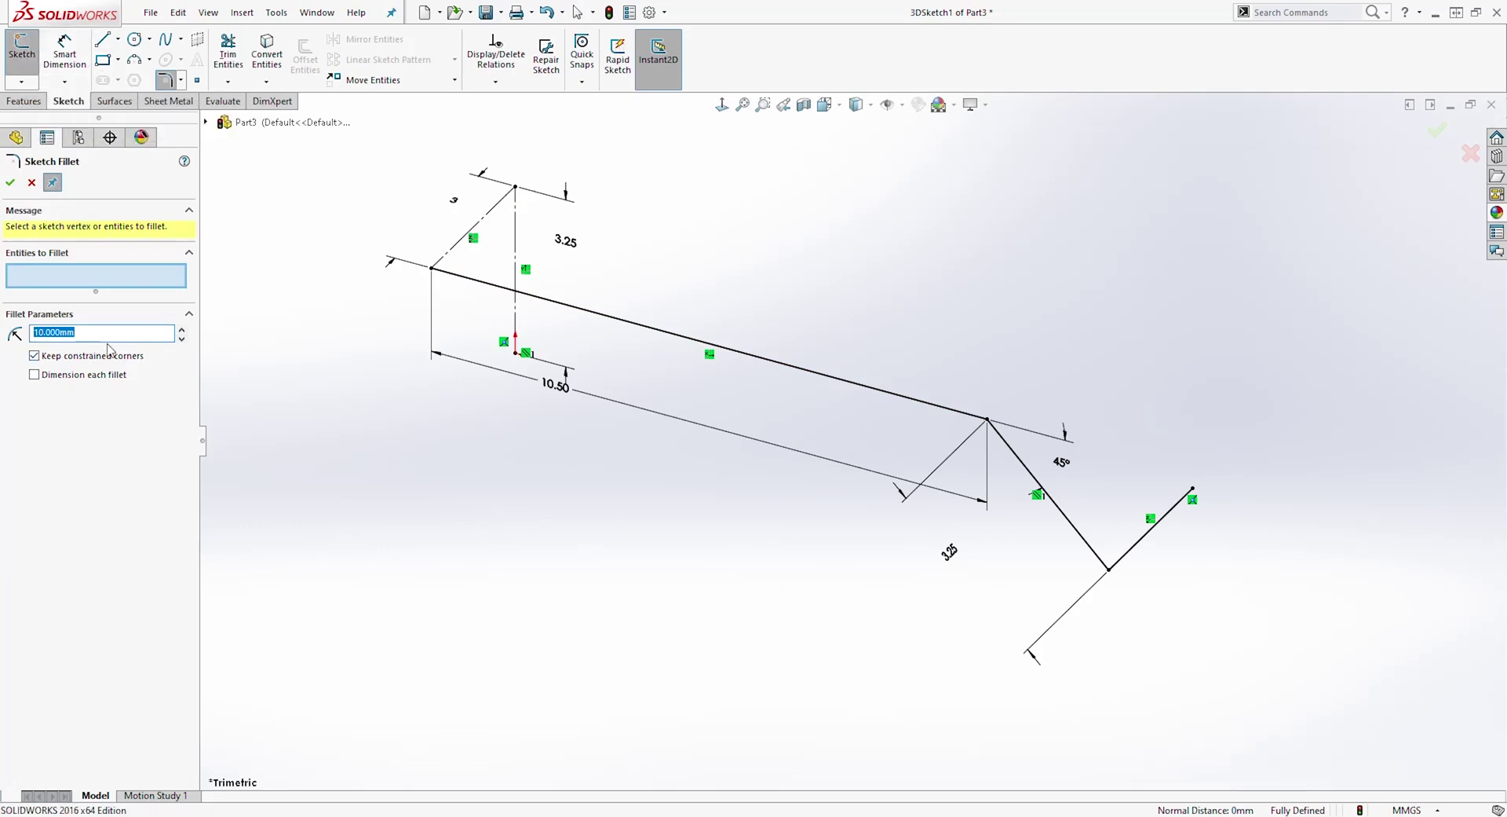
{"action": "type", "text": "2"}
{"action": "left_click", "coordinate": [987, 421]}
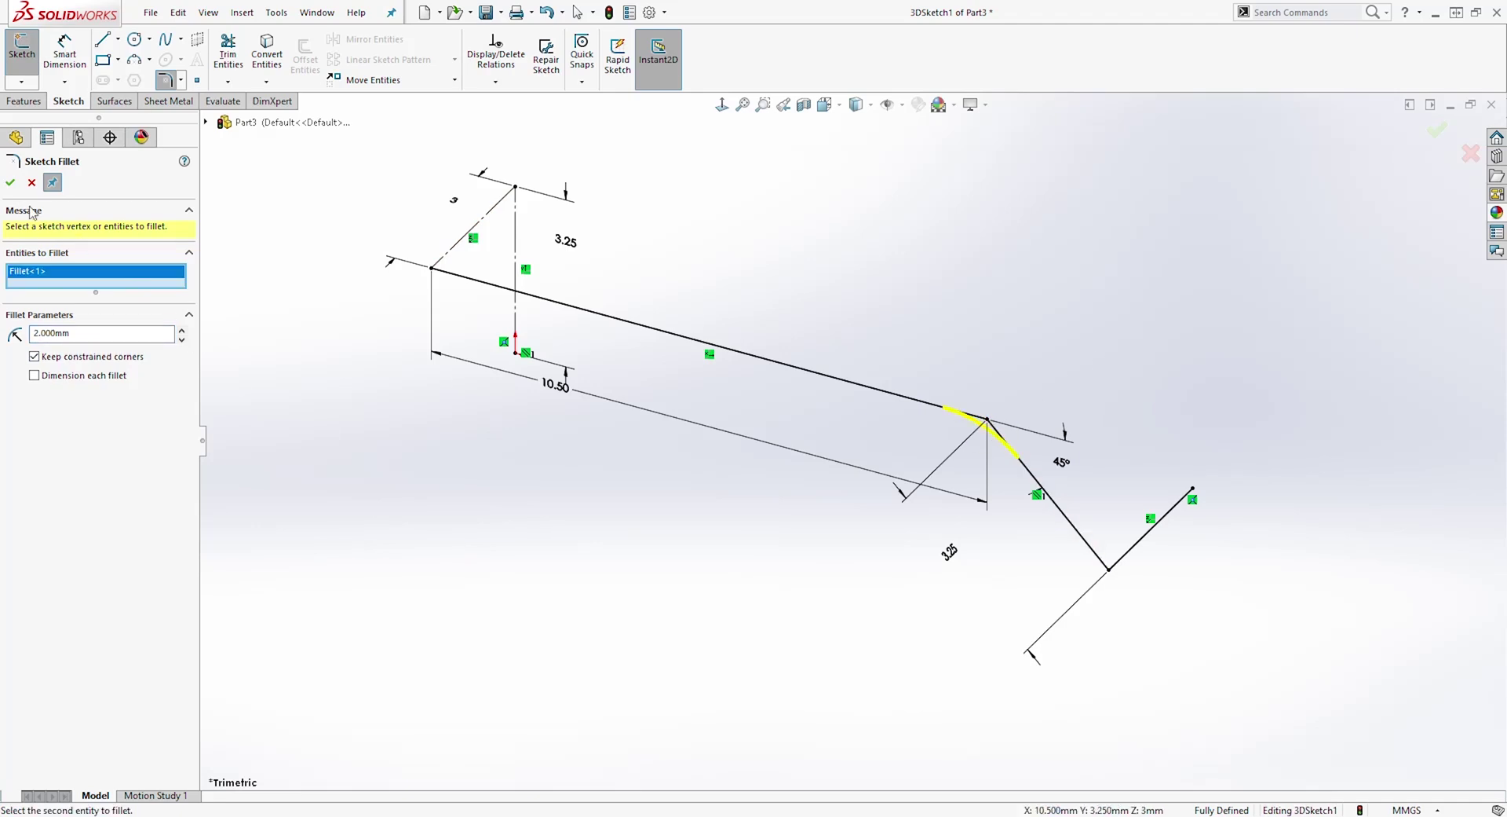
{"action": "left_click", "coordinate": [11, 185]}
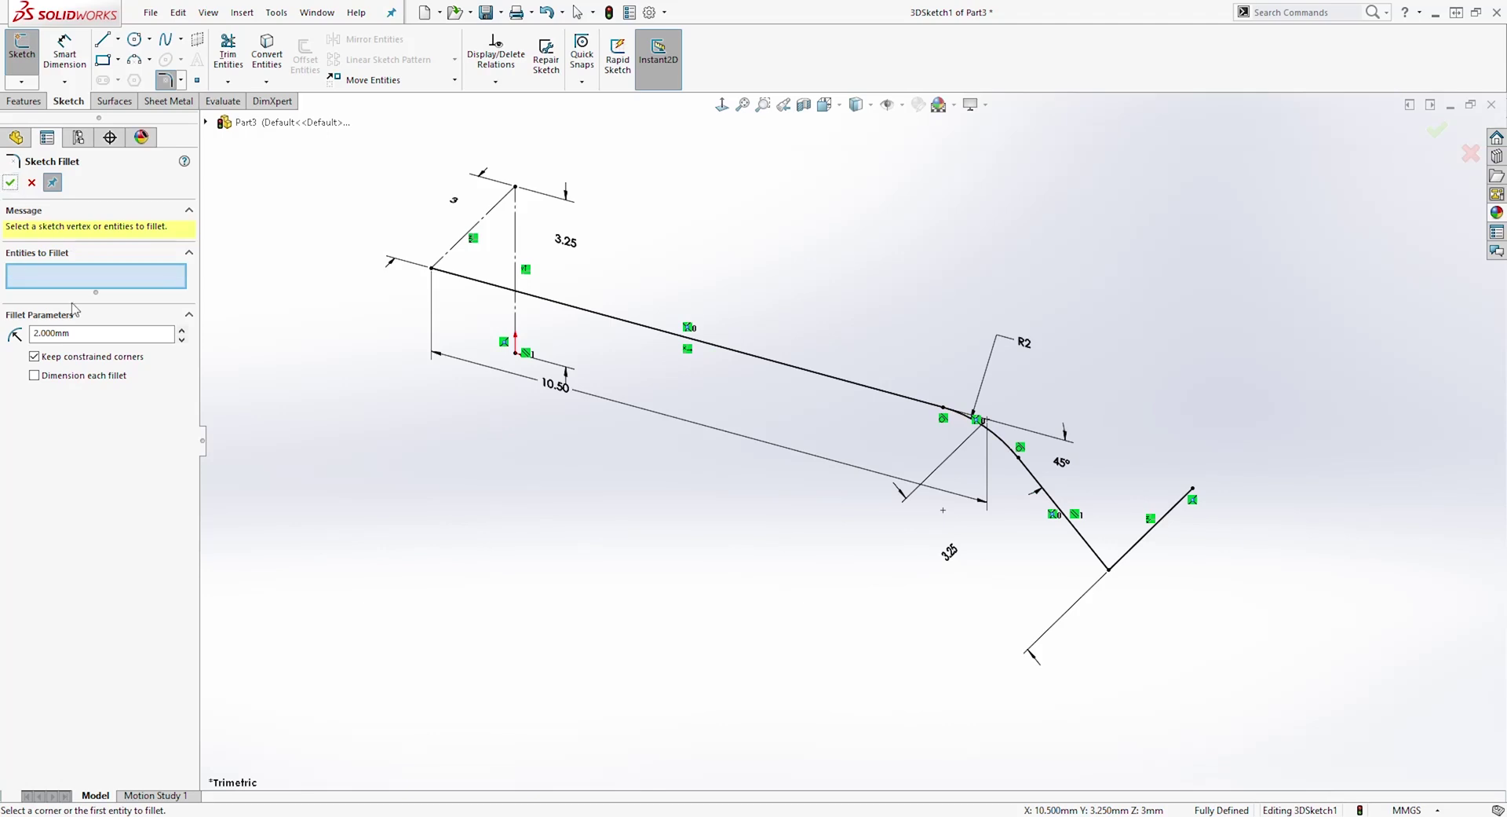
Step: Fillet the corner between the sloping line and the short Z-direction line with a 1.25 mm radius, and finish the 3D sketch
{"action": "left_click", "coordinate": [85, 332]}
{"action": "type", "text": "1.25"}
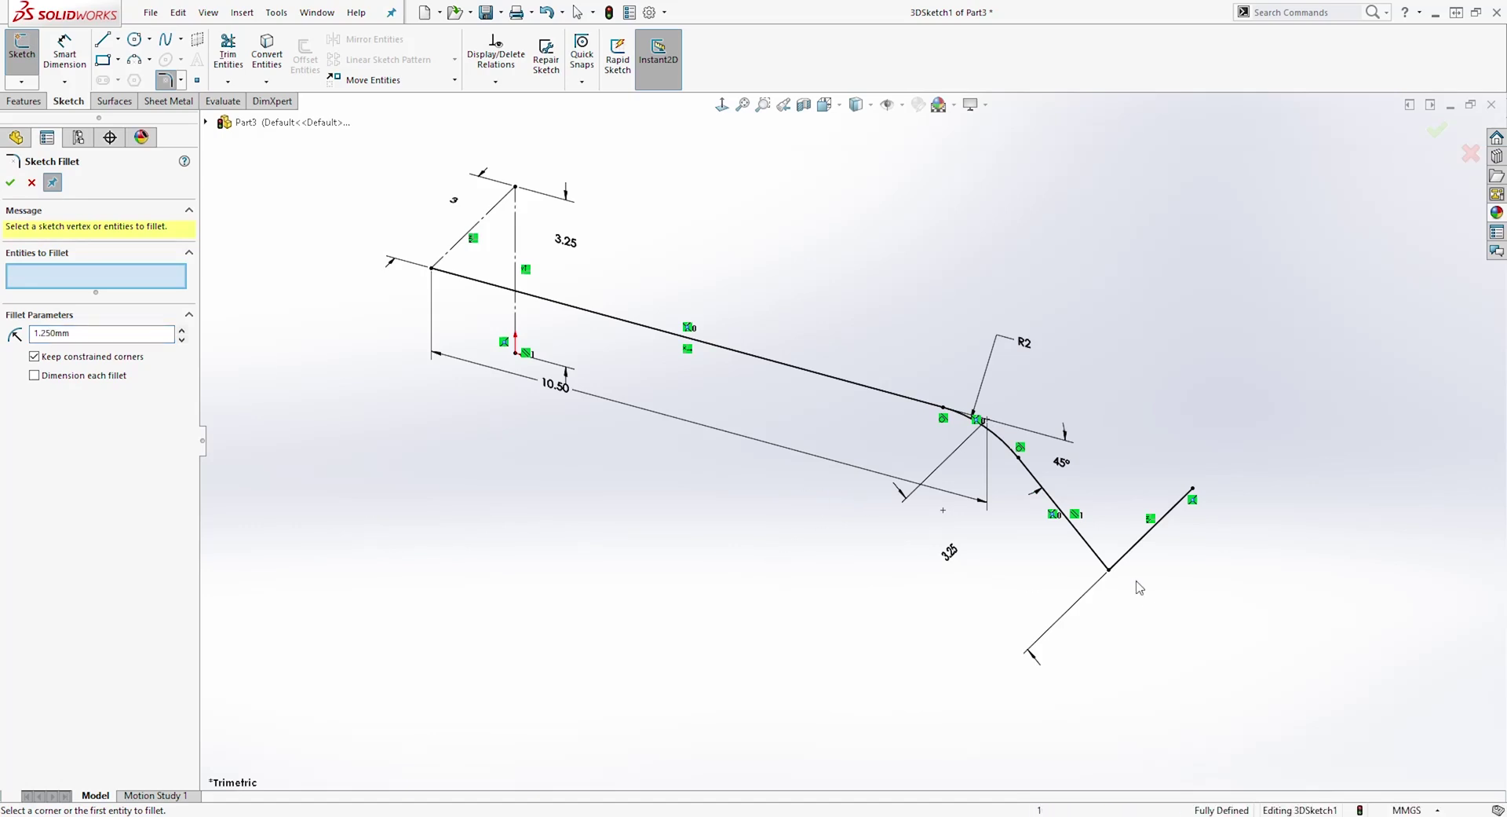
{"action": "left_click", "coordinate": [1111, 569]}
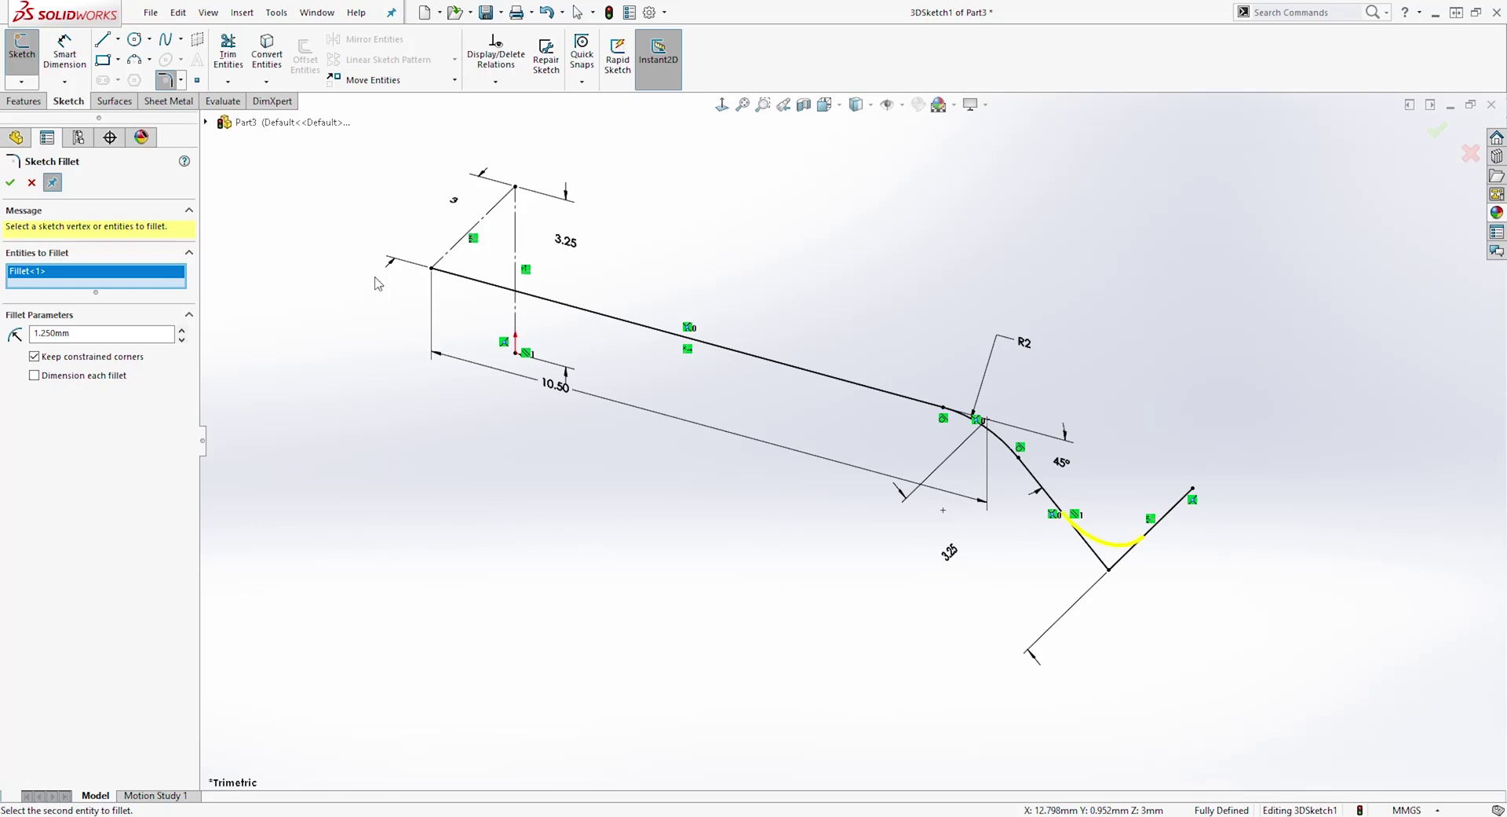
{"action": "left_click", "coordinate": [11, 185]}
{"action": "scroll", "coordinate": [1192, 353], "scroll_direction": "down", "scroll_amount": 1}
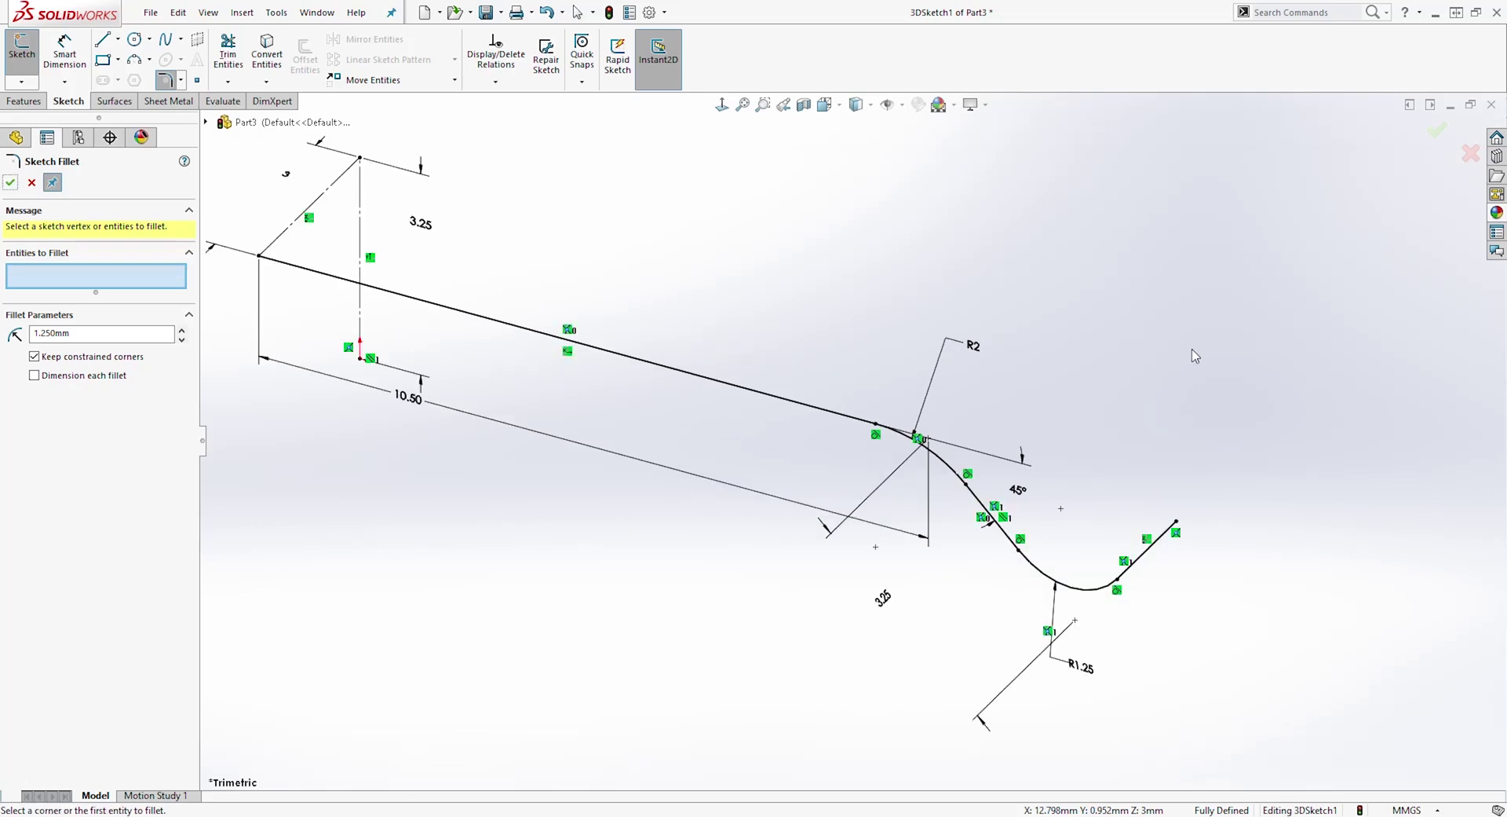
{"action": "scroll", "coordinate": [878, 344], "scroll_direction": "up", "scroll_amount": 1}
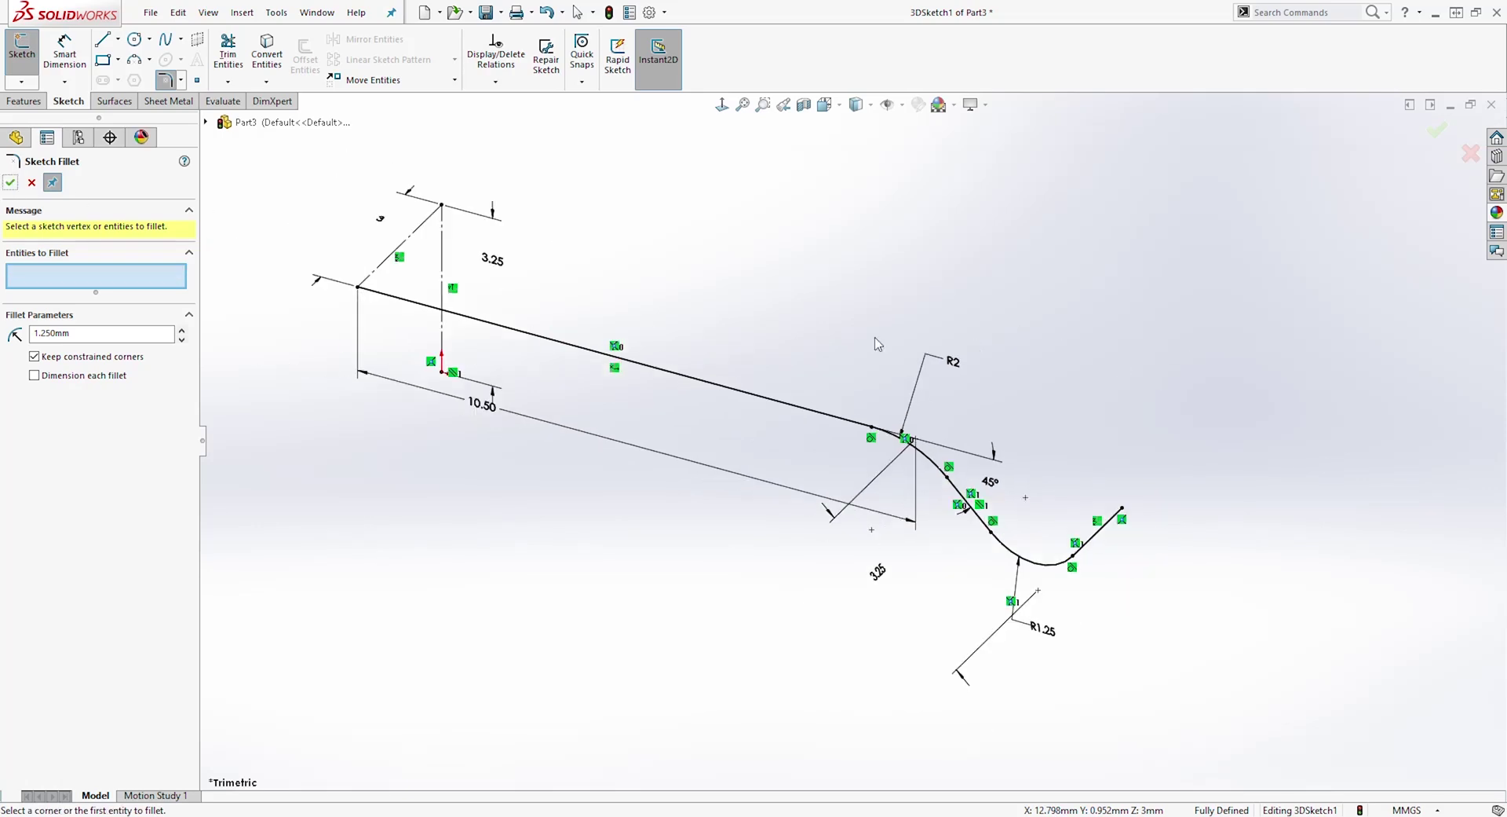
{"action": "left_click", "coordinate": [11, 183]}
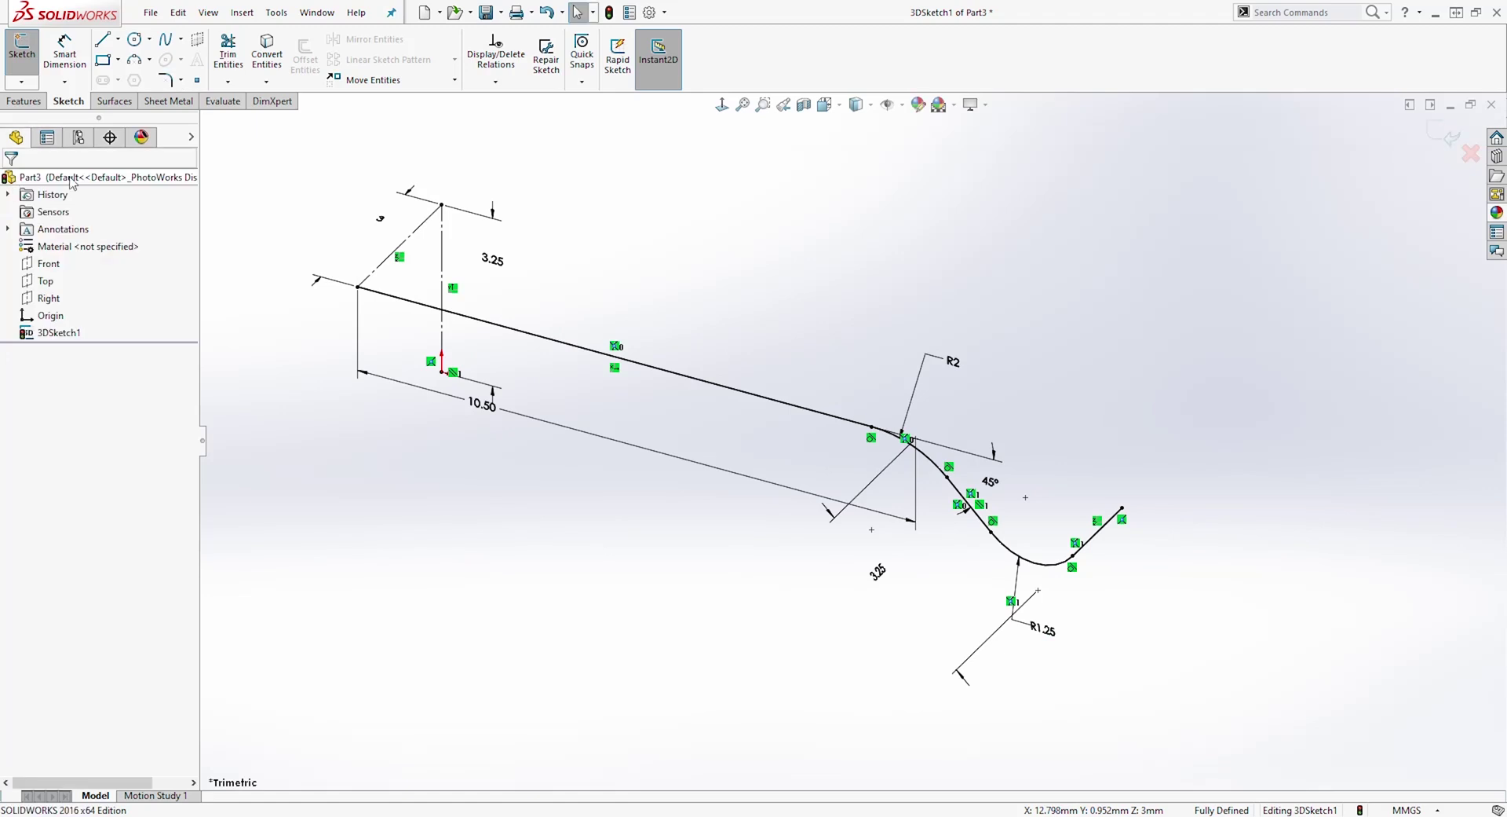
{"action": "left_click", "coordinate": [1440, 136]}
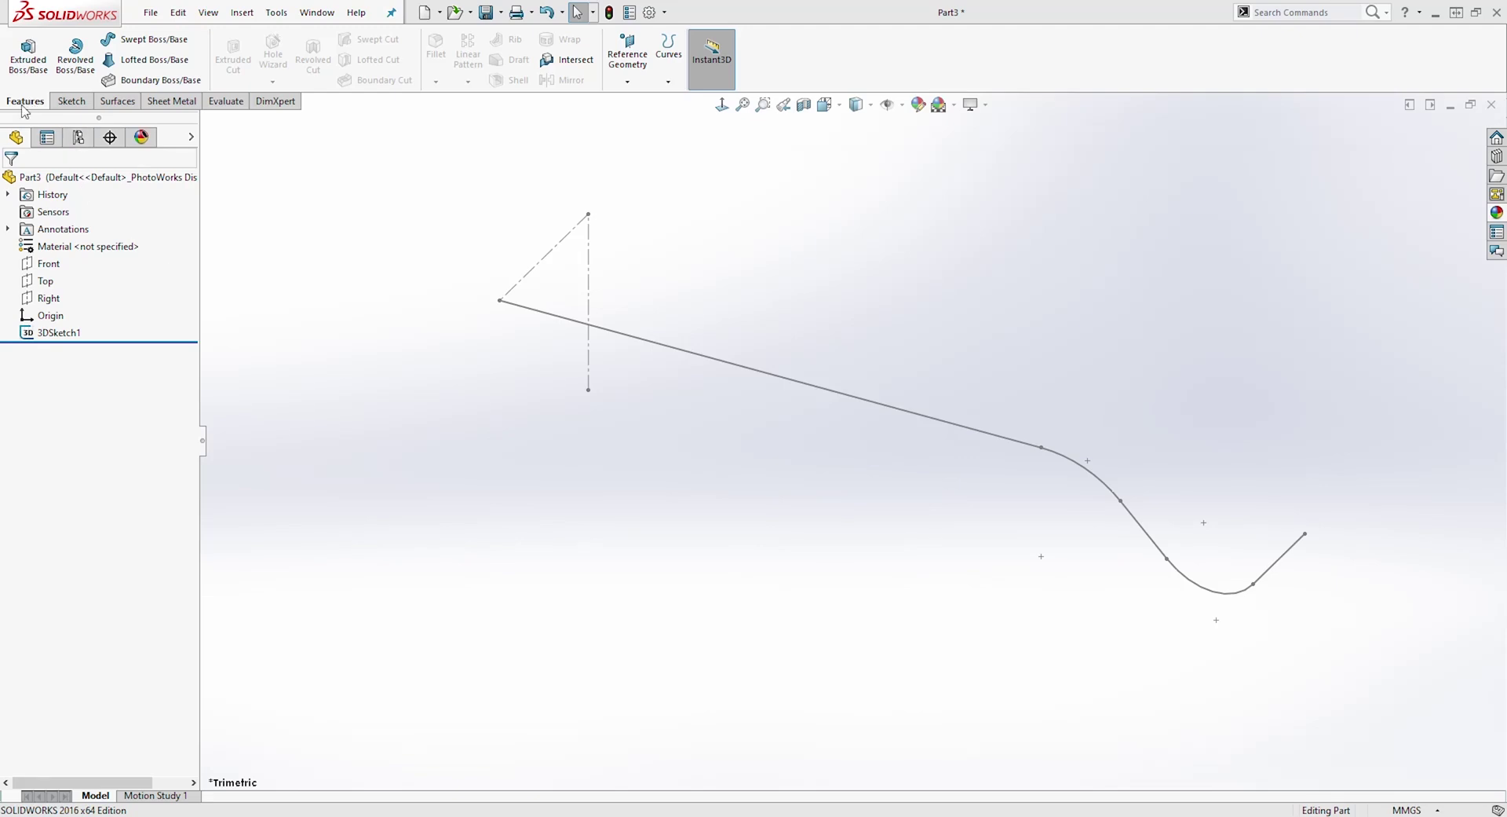
Step: Create a reference plane parallel to the Front plane through the start point of the long X-direction line
{"action": "left_click", "coordinate": [631, 81]}
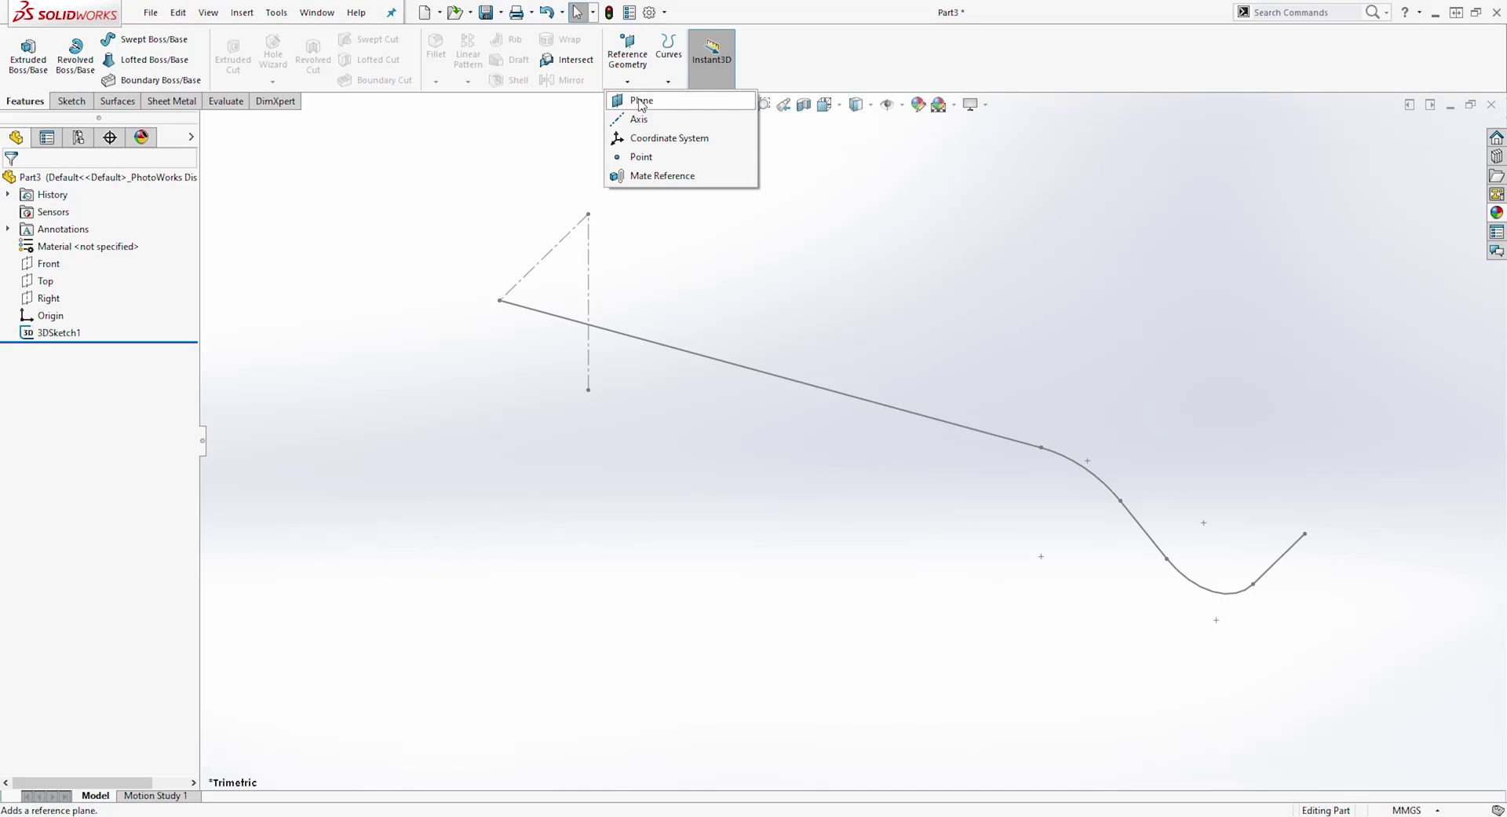
{"action": "left_click", "coordinate": [636, 101]}
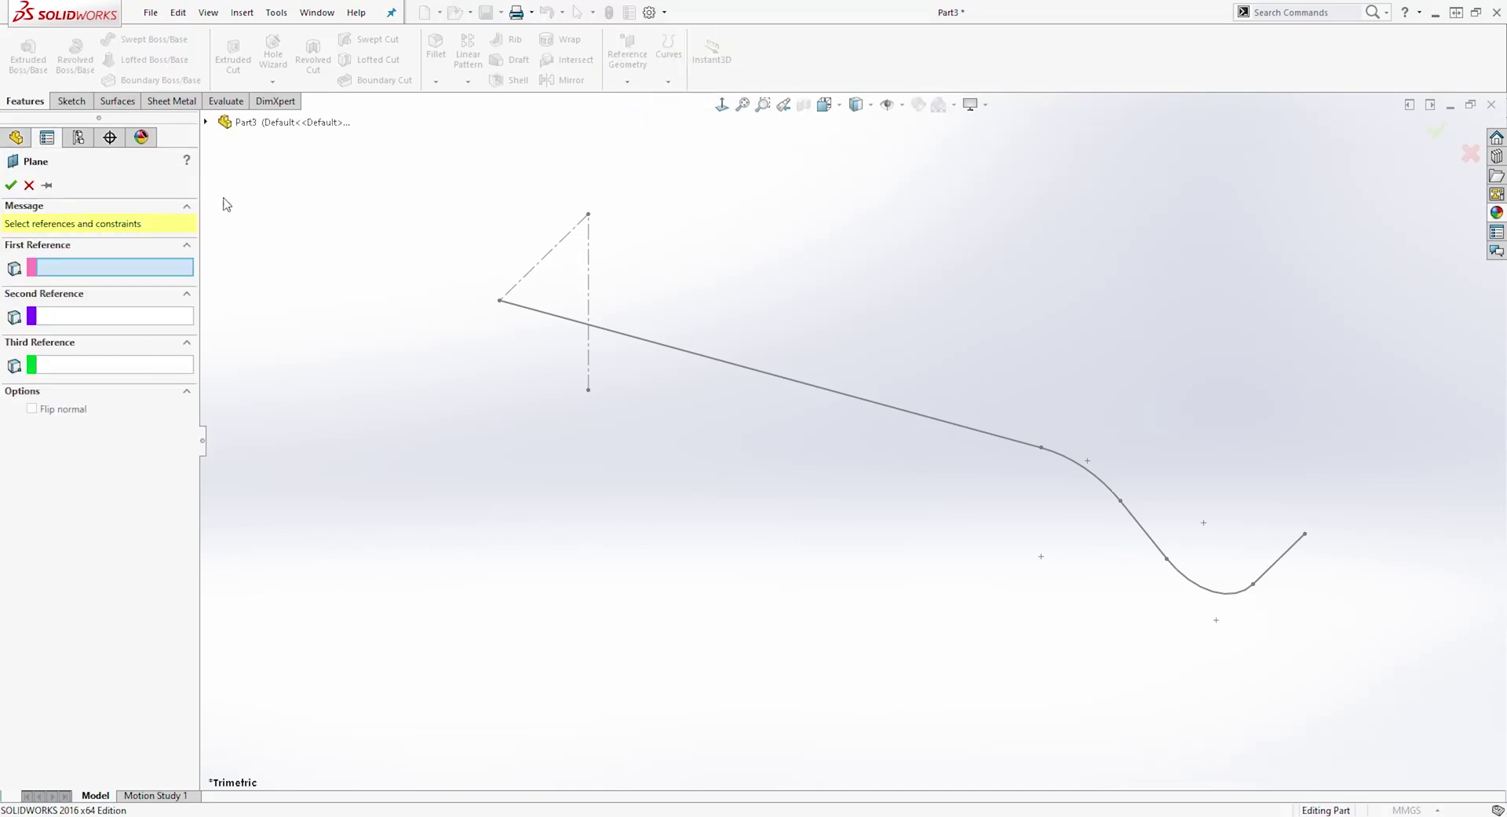
{"action": "left_click", "coordinate": [206, 122]}
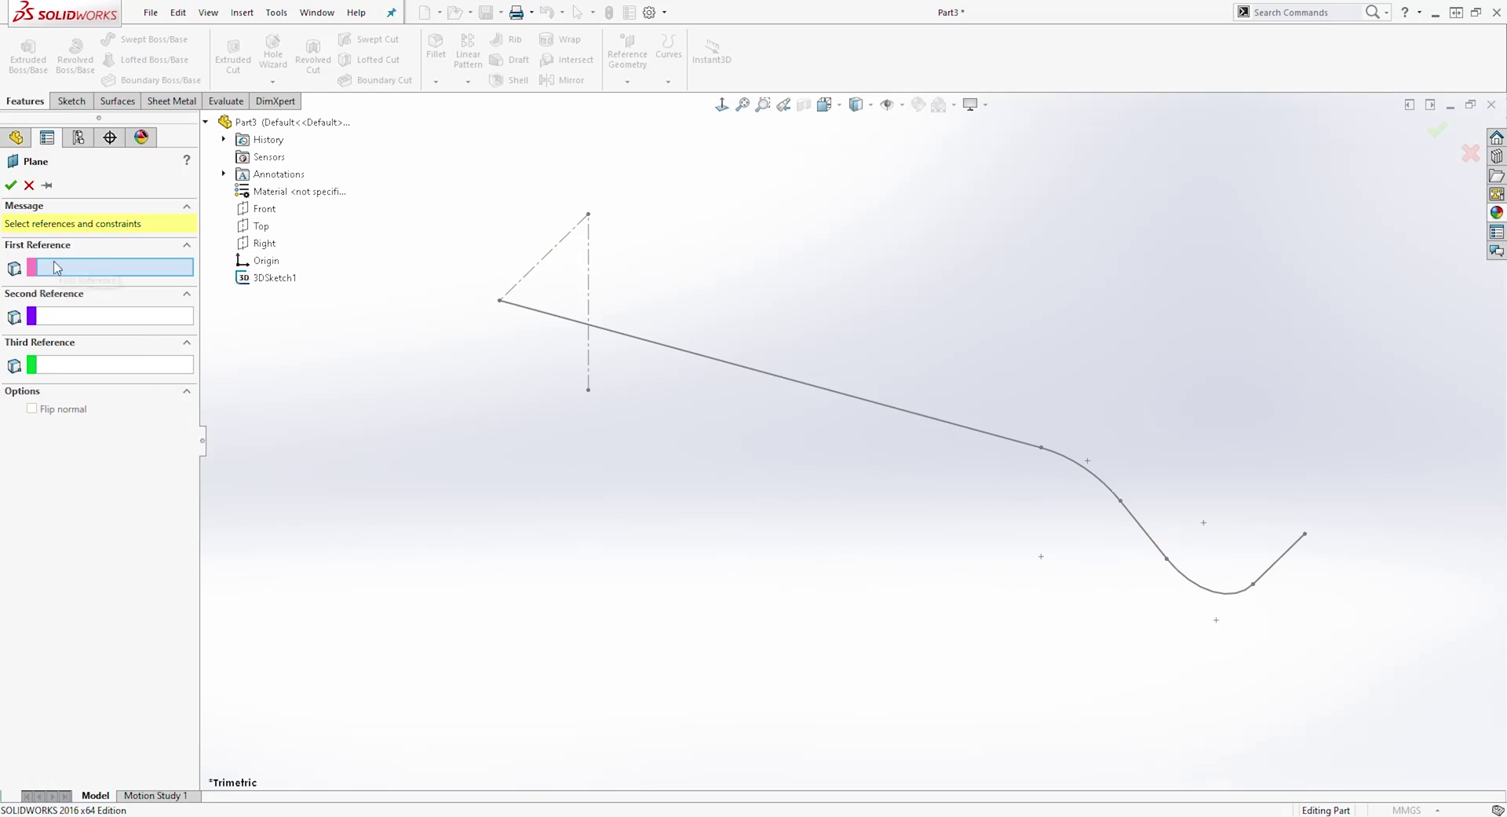
{"action": "left_click", "coordinate": [265, 208]}
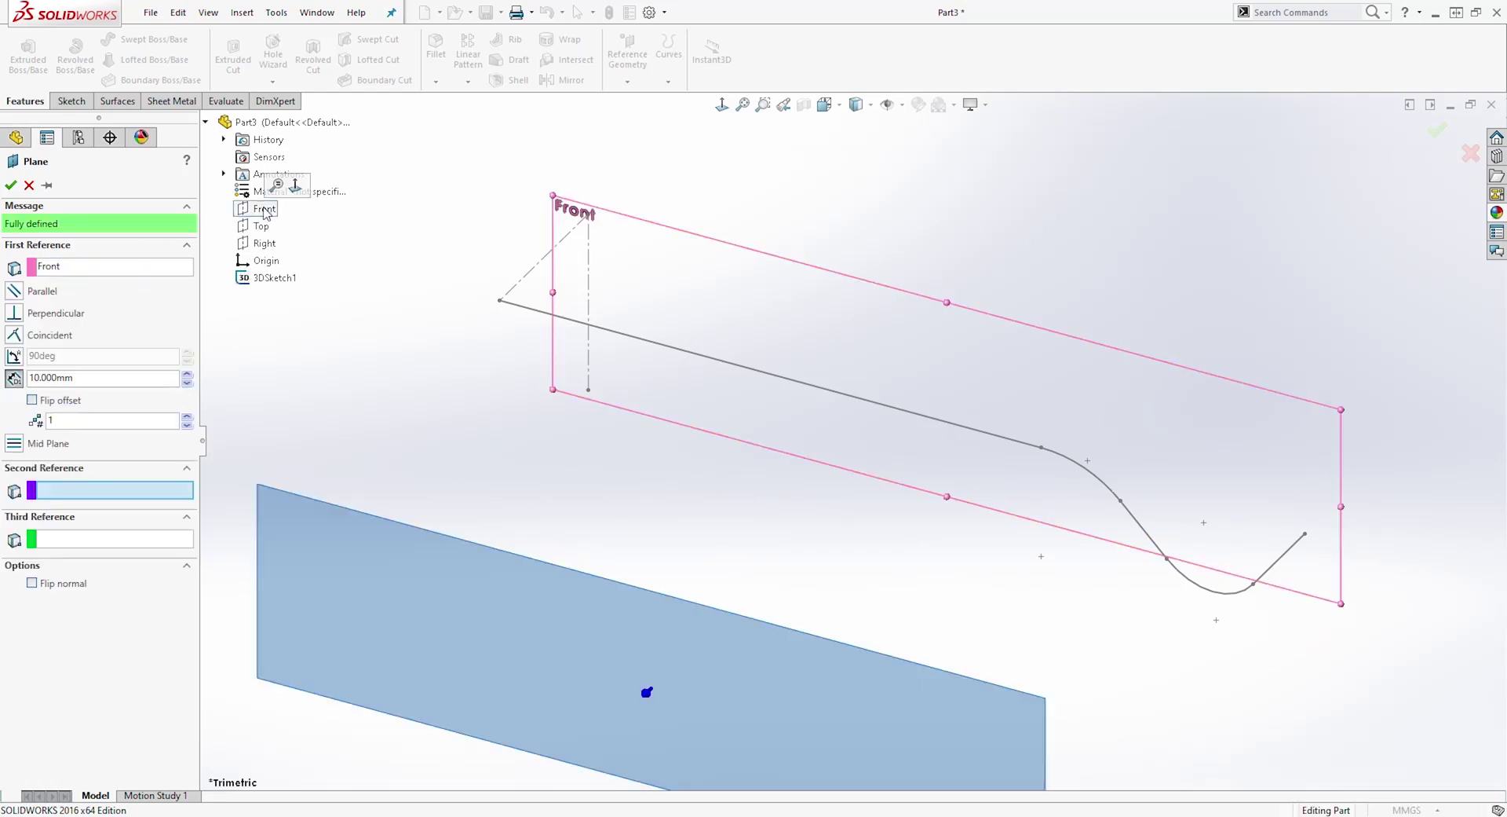
{"action": "left_click", "coordinate": [15, 291]}
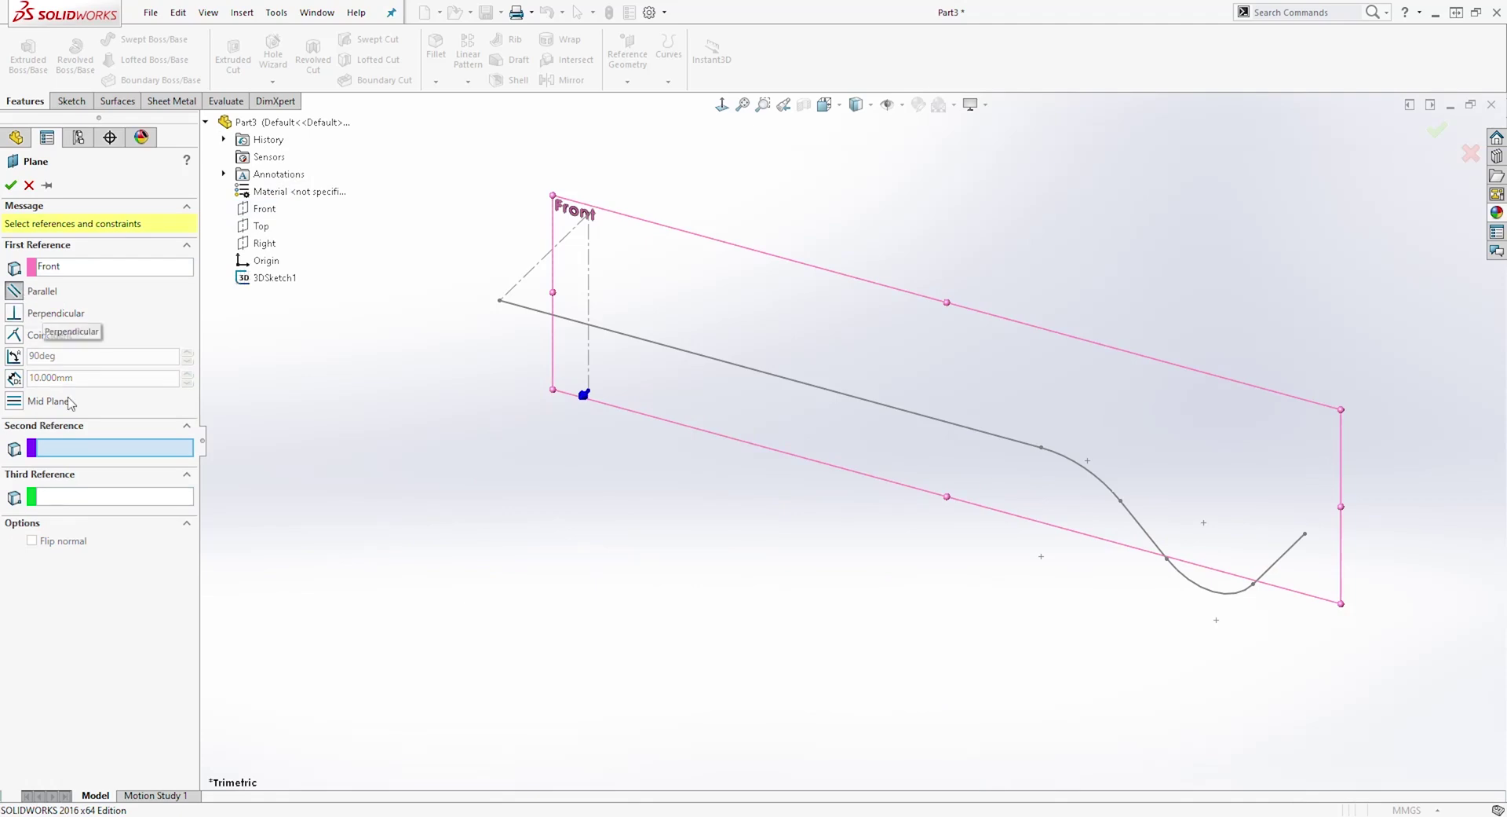
{"action": "left_click", "coordinate": [500, 302]}
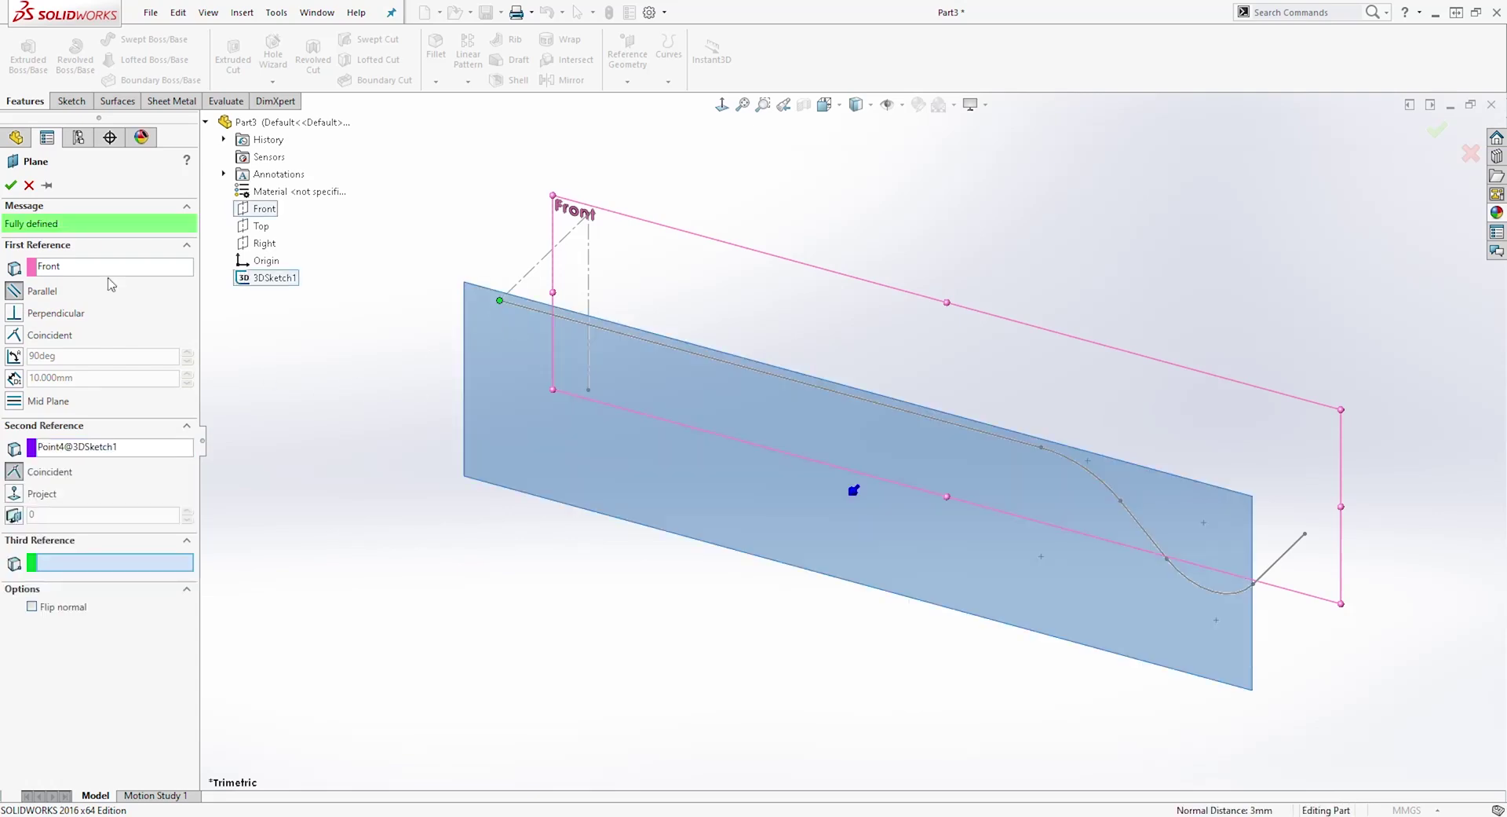
{"action": "left_click", "coordinate": [11, 186]}
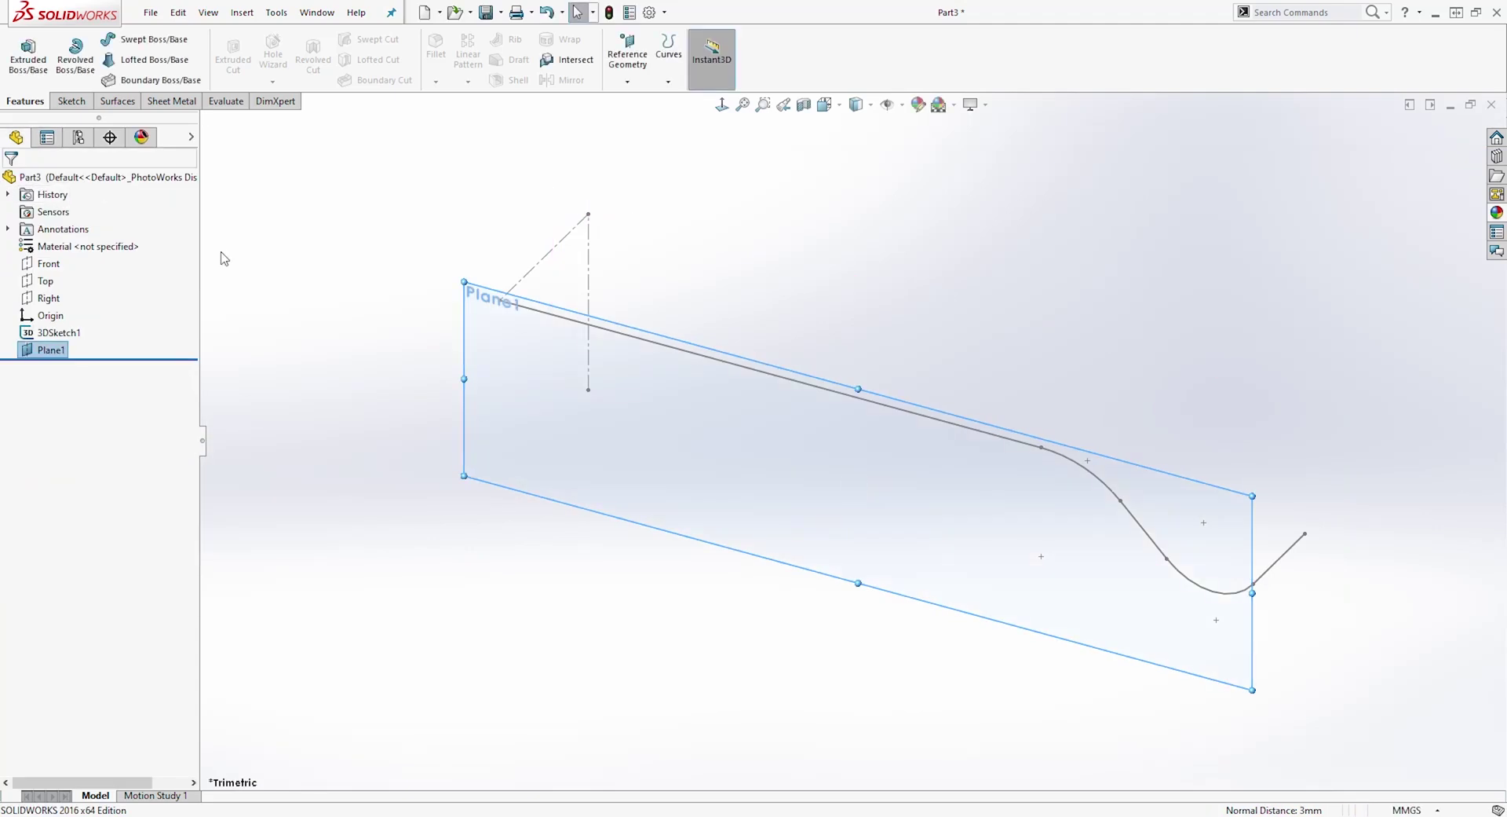
Step: Start a sketch on the new reference plane and draw a circle about 5.43 mm in diameter centred on the sketch origin
{"action": "left_click", "coordinate": [536, 479]}
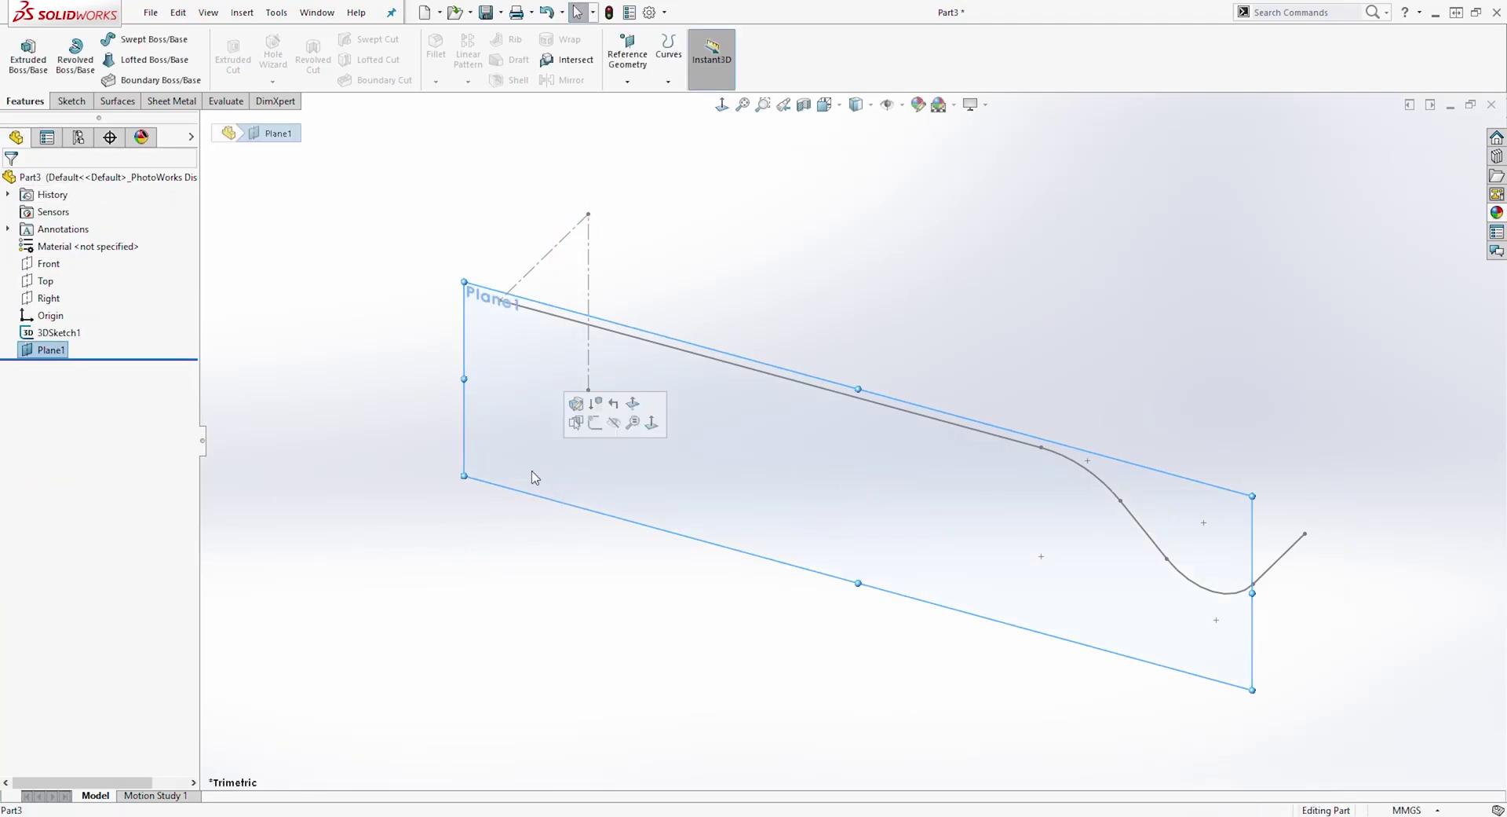
{"action": "left_click", "coordinate": [72, 101]}
{"action": "left_click", "coordinate": [22, 49]}
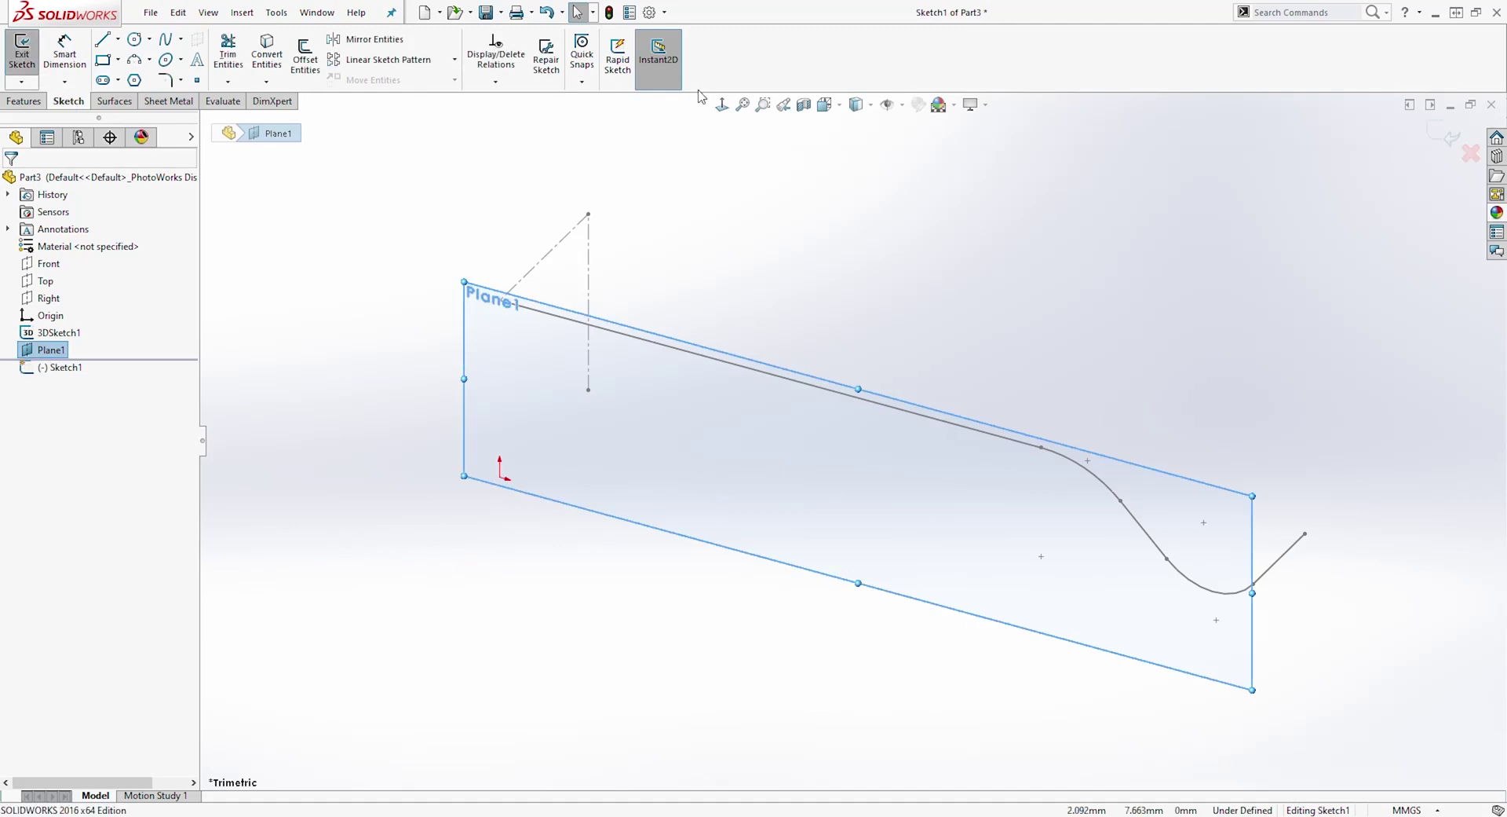
{"action": "left_click", "coordinate": [722, 105]}
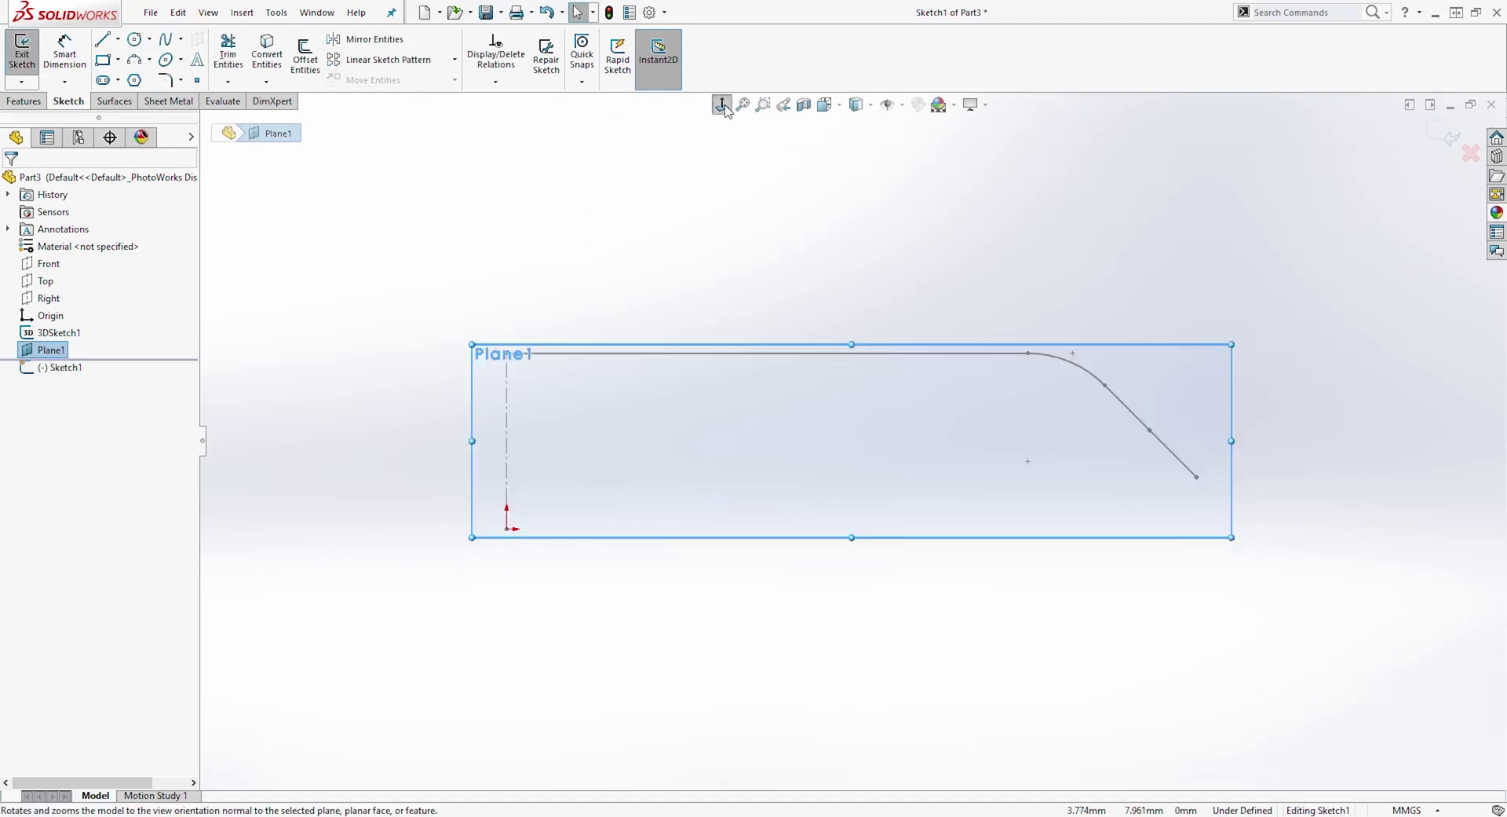
{"action": "left_click", "coordinate": [812, 231]}
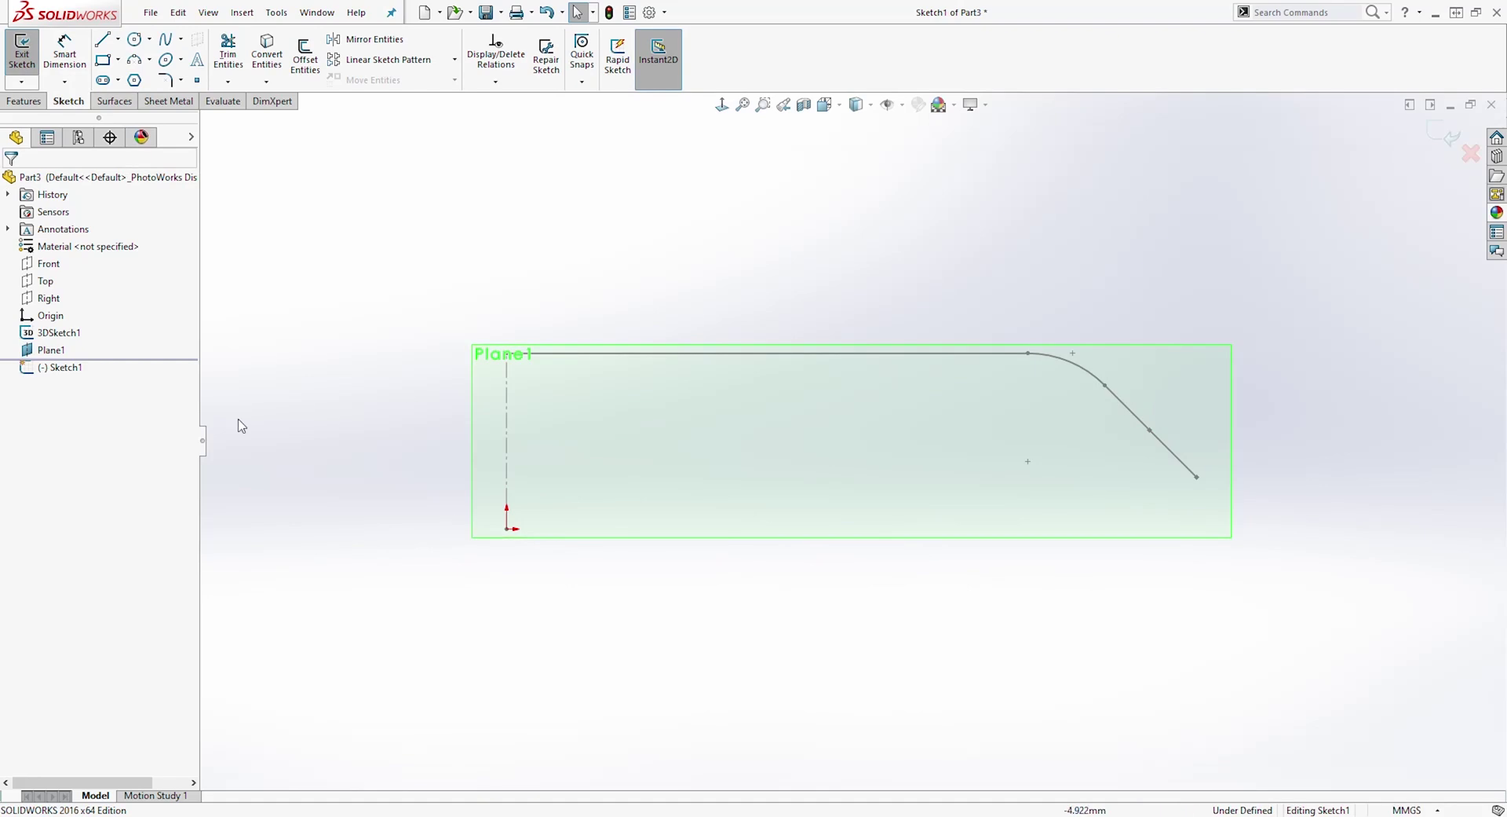
{"action": "left_click", "coordinate": [135, 39]}
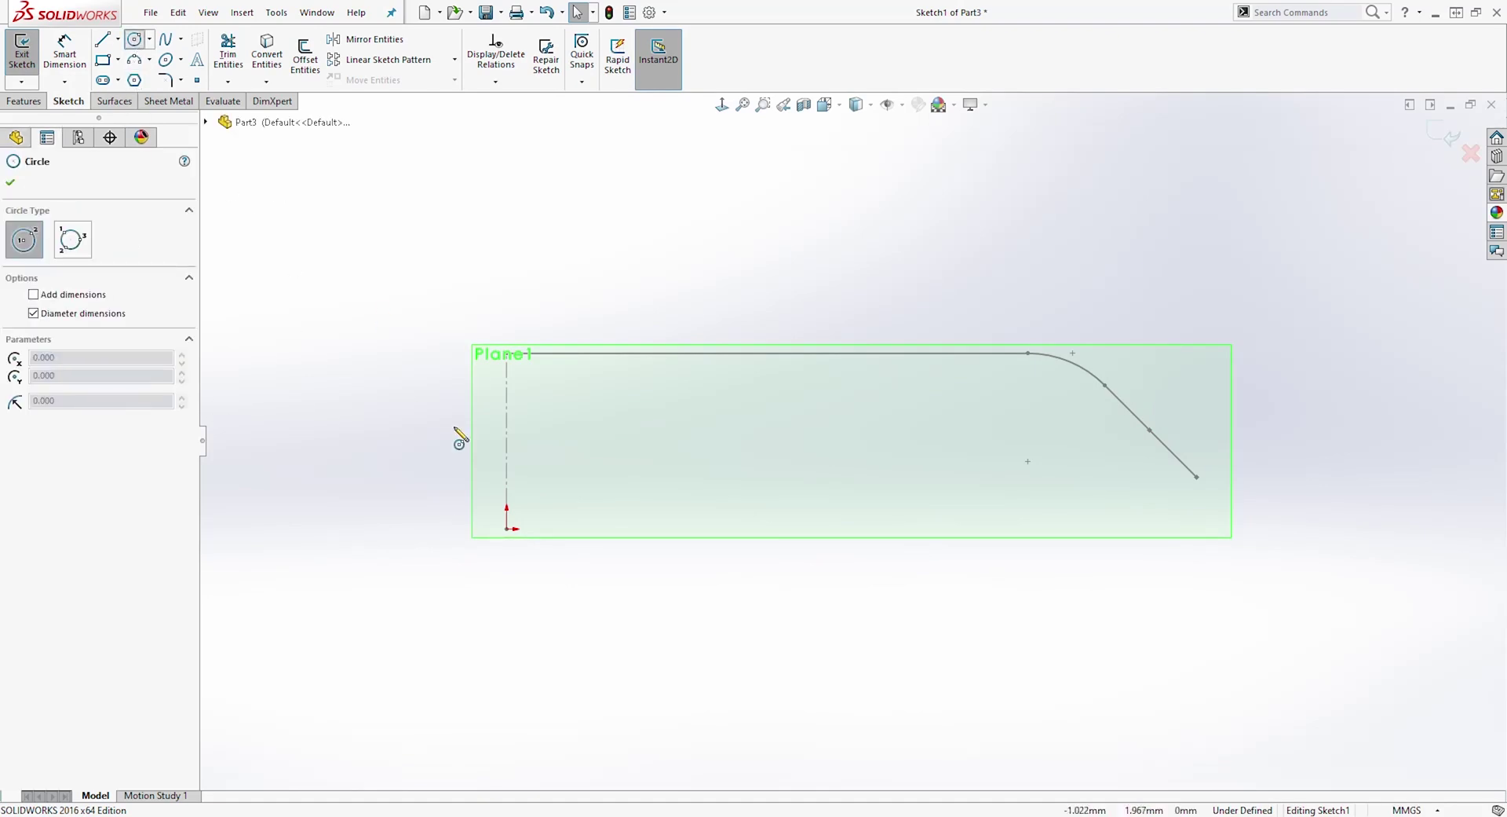
{"action": "left_click", "coordinate": [506, 528]}
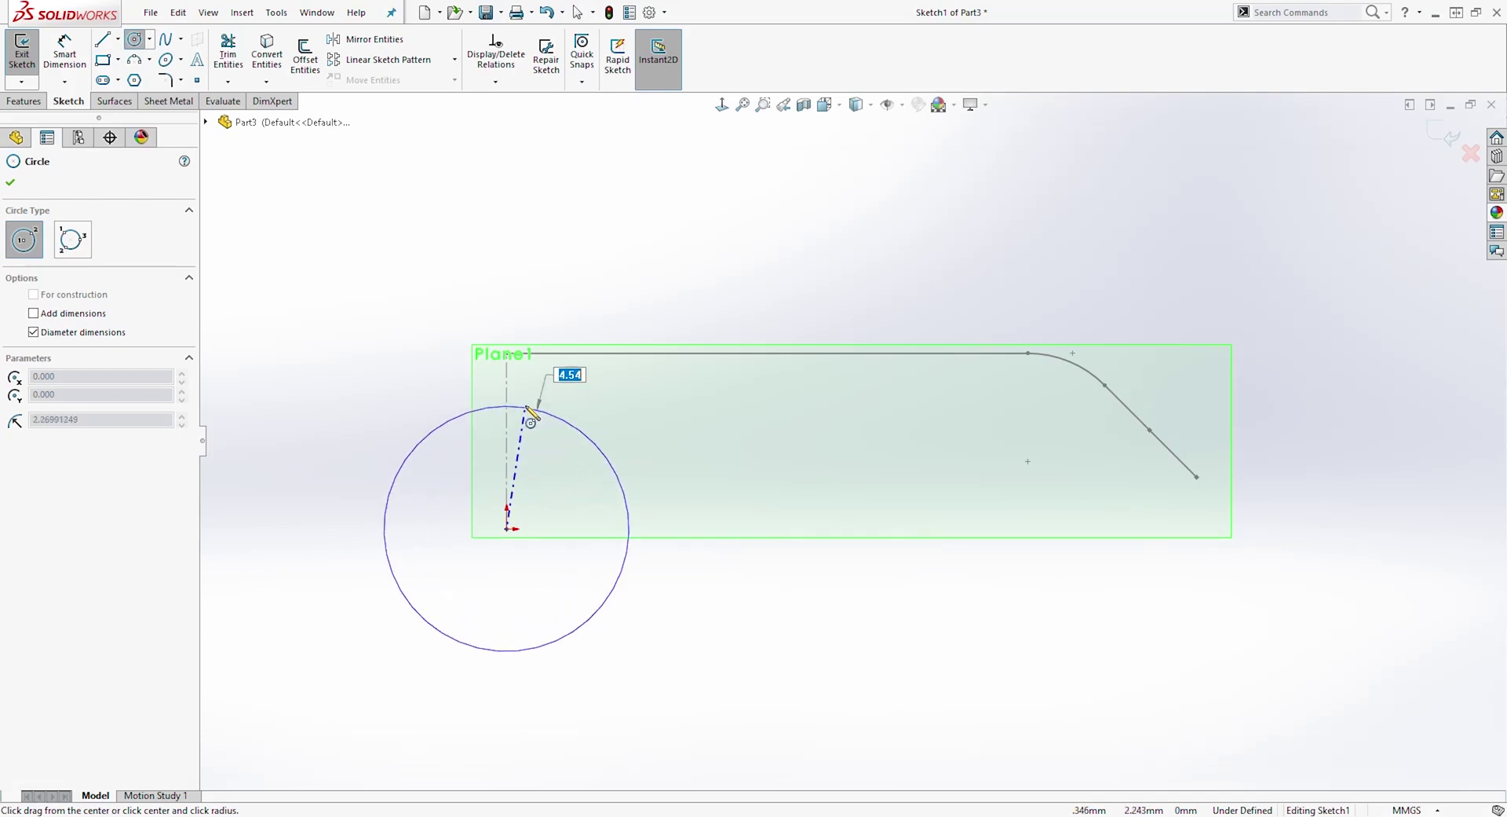
{"action": "left_click", "coordinate": [528, 384]}
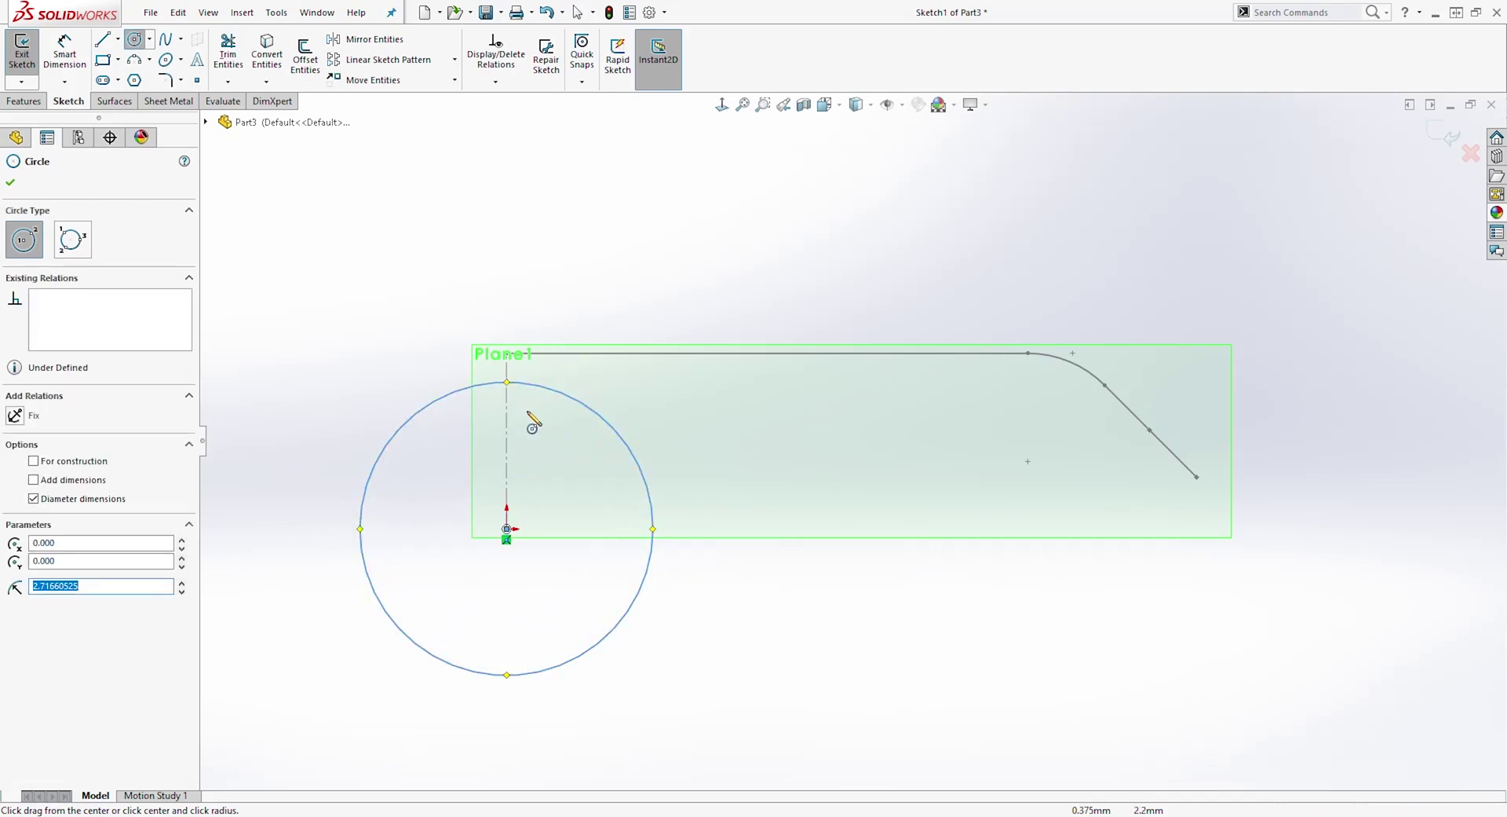
{"action": "key", "text": "Escape"}
Step: Make the circle coincident with the start point of the long X-direction line and finish the sketch
{"action": "mouse_move", "coordinate": [532, 447]}
{"action": "middle_mouse_down"}
{"action": "mouse_move", "coordinate": [502, 572]}
{"action": "mouse_move", "coordinate": [516, 565]}
{"action": "mouse_move", "coordinate": [528, 438]}
{"action": "mouse_move", "coordinate": [589, 447]}
{"action": "middle_mouse_up"}
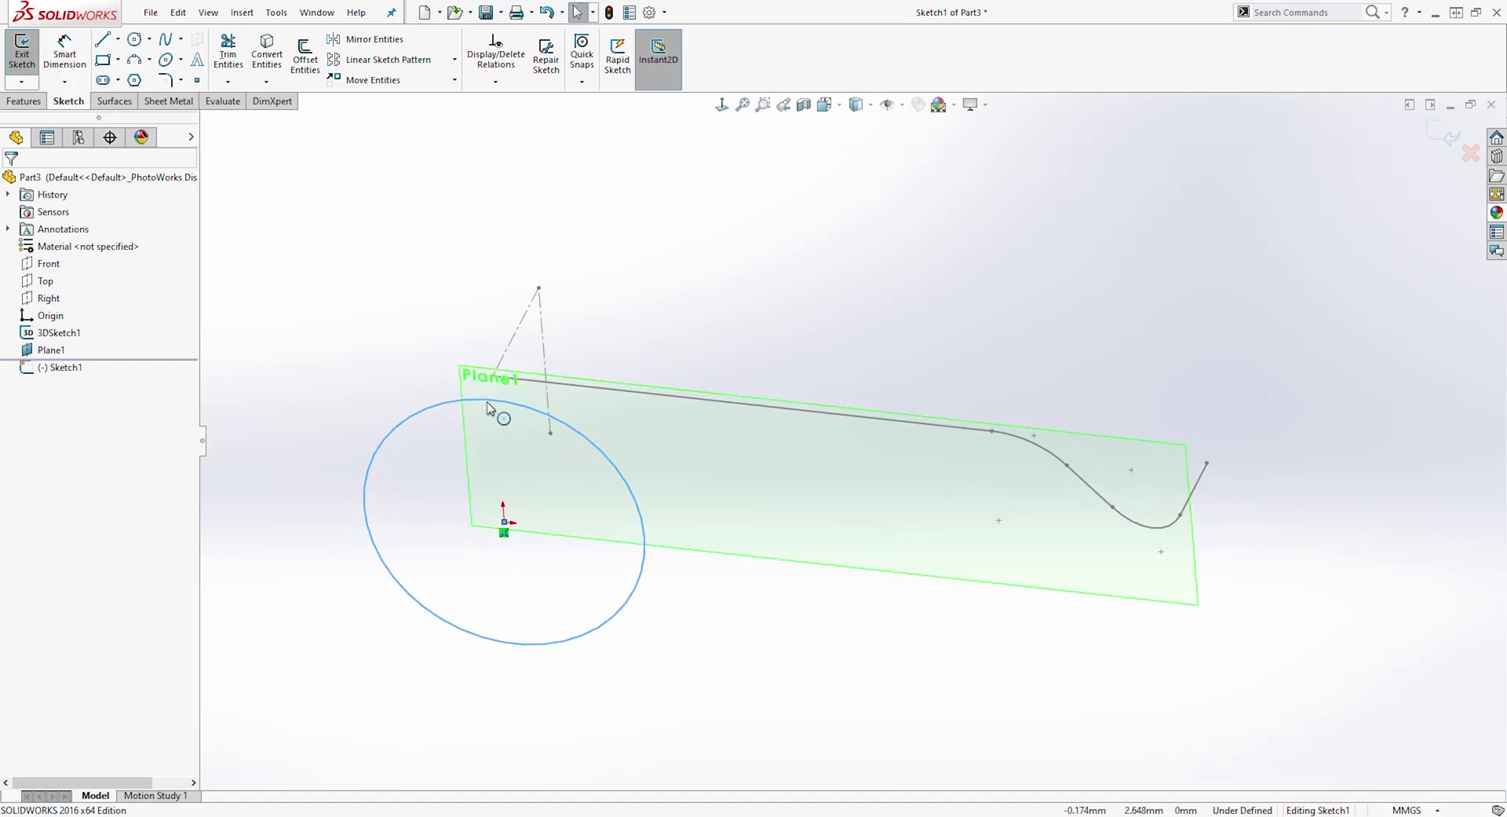
{"action": "left_click", "coordinate": [421, 422]}
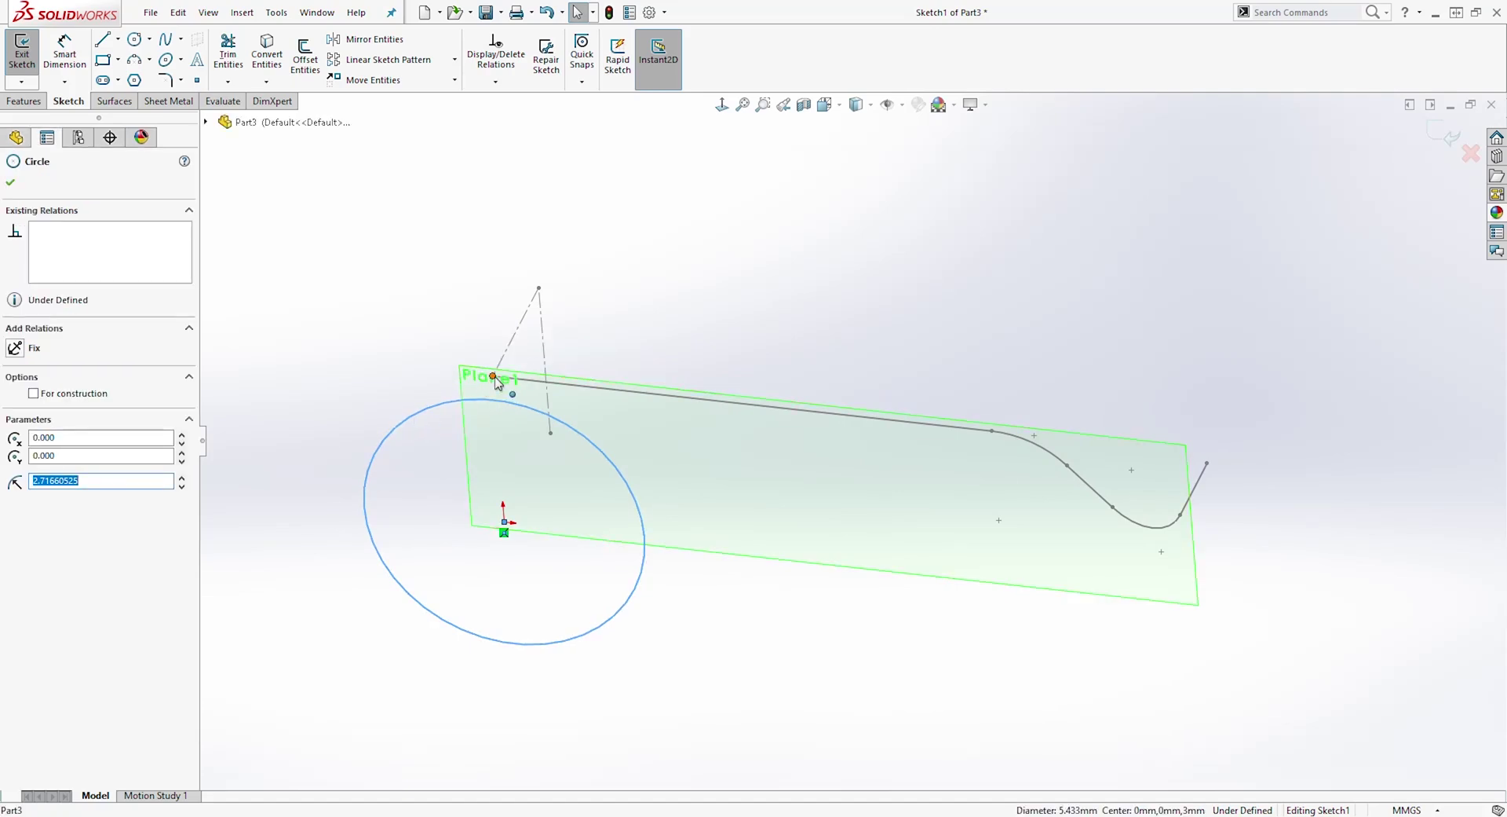
{"action": "left_click", "coordinate": [492, 376], "text": "ctrl"}
{"action": "scroll", "coordinate": [475, 370], "scroll_direction": "down", "scroll_amount": 3}
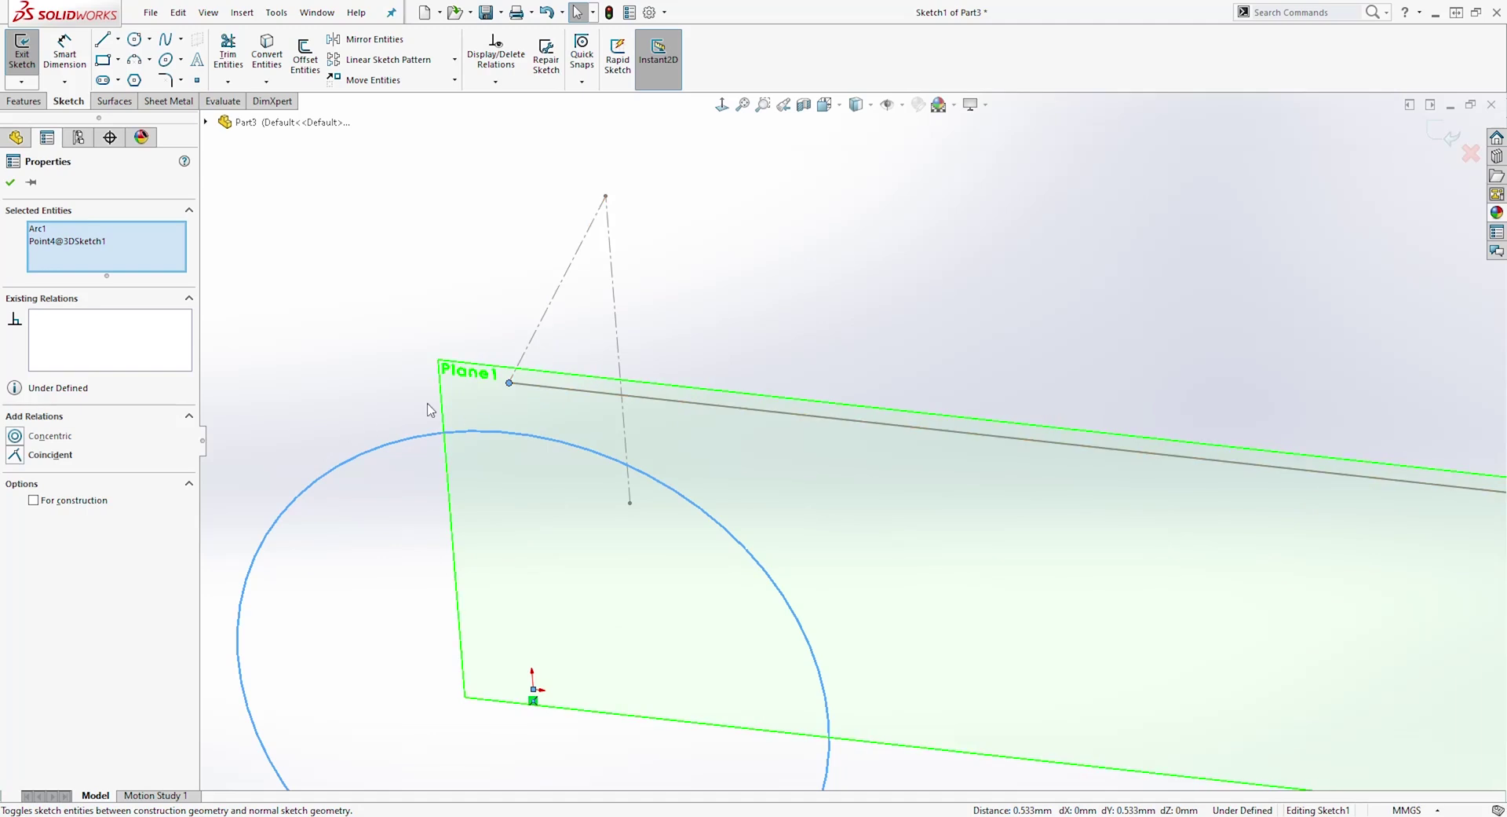
{"action": "left_click", "coordinate": [16, 459]}
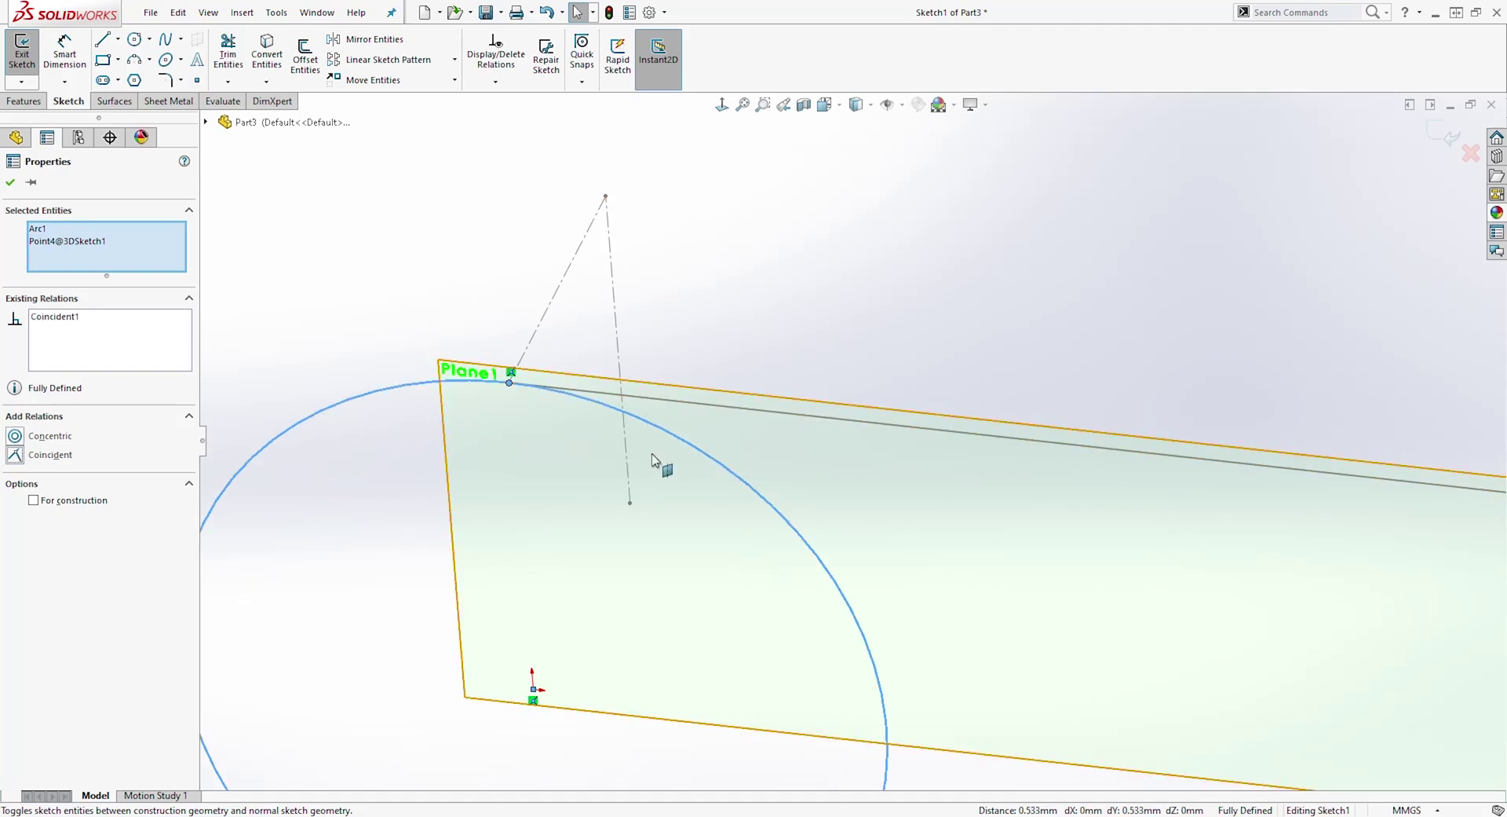
{"action": "key", "text": "f"}
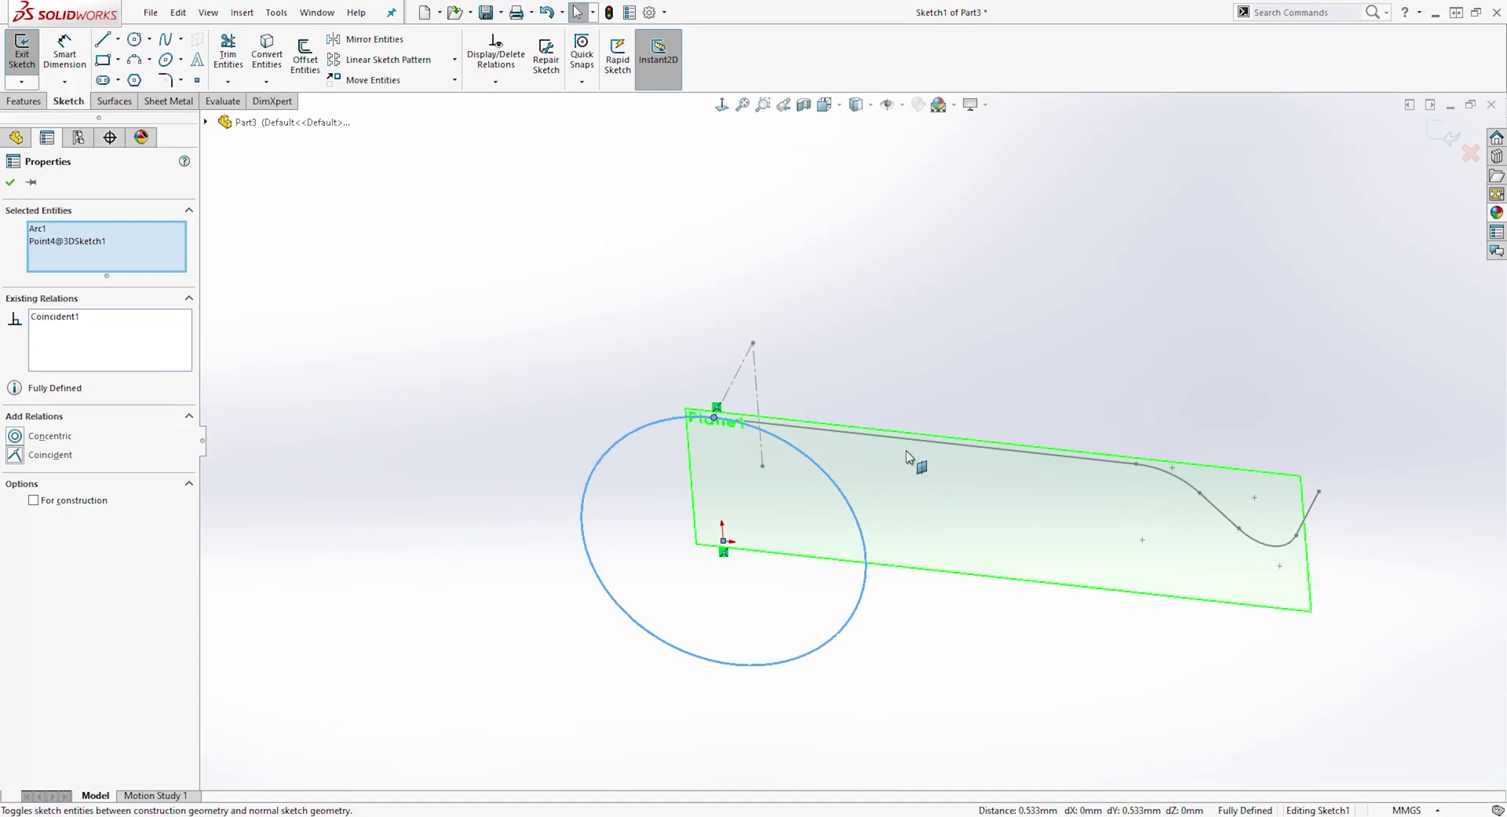
{"action": "left_click", "coordinate": [10, 181]}
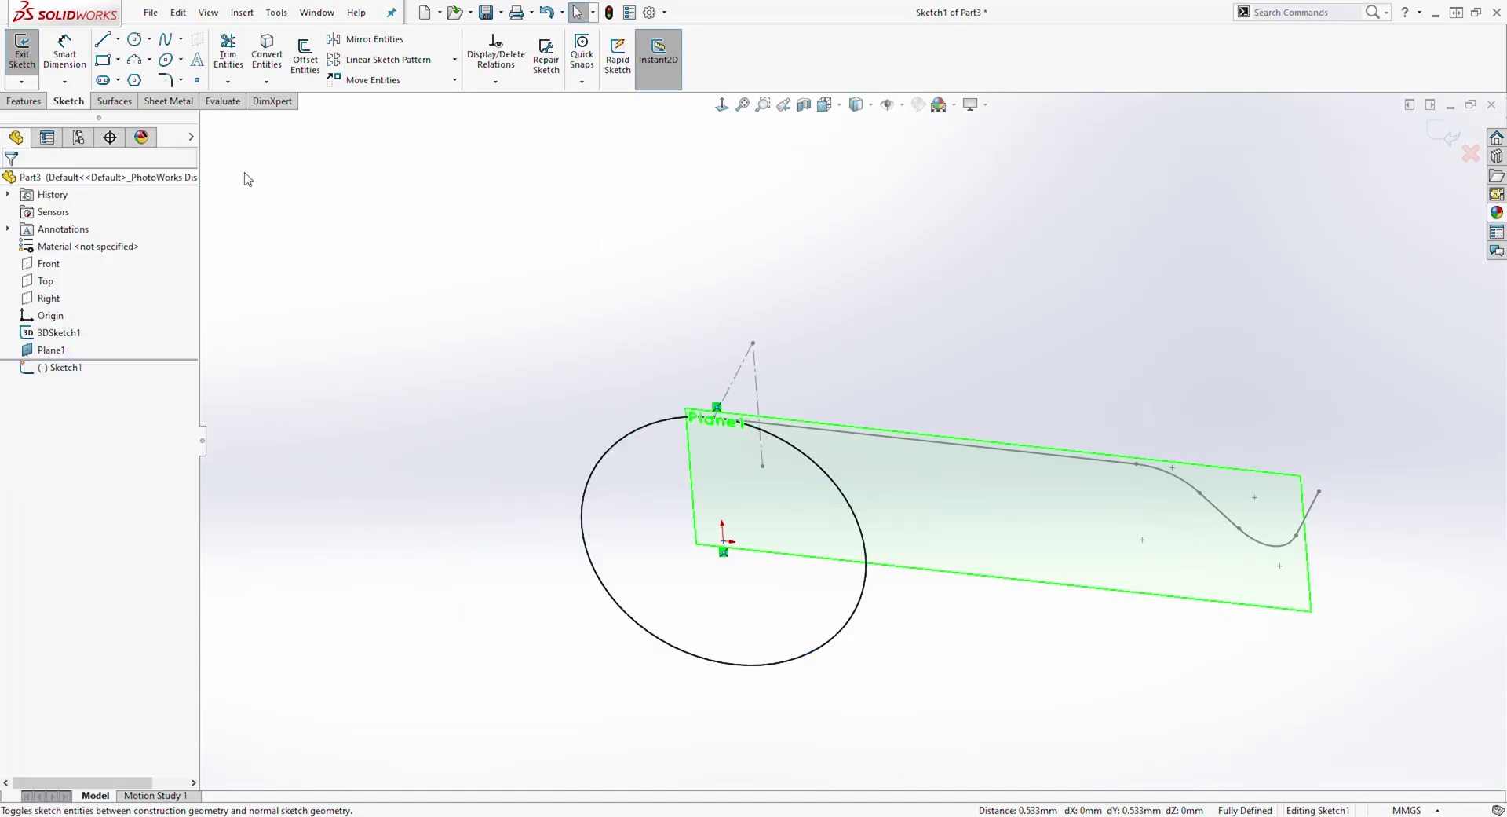
{"action": "left_click", "coordinate": [1449, 138]}
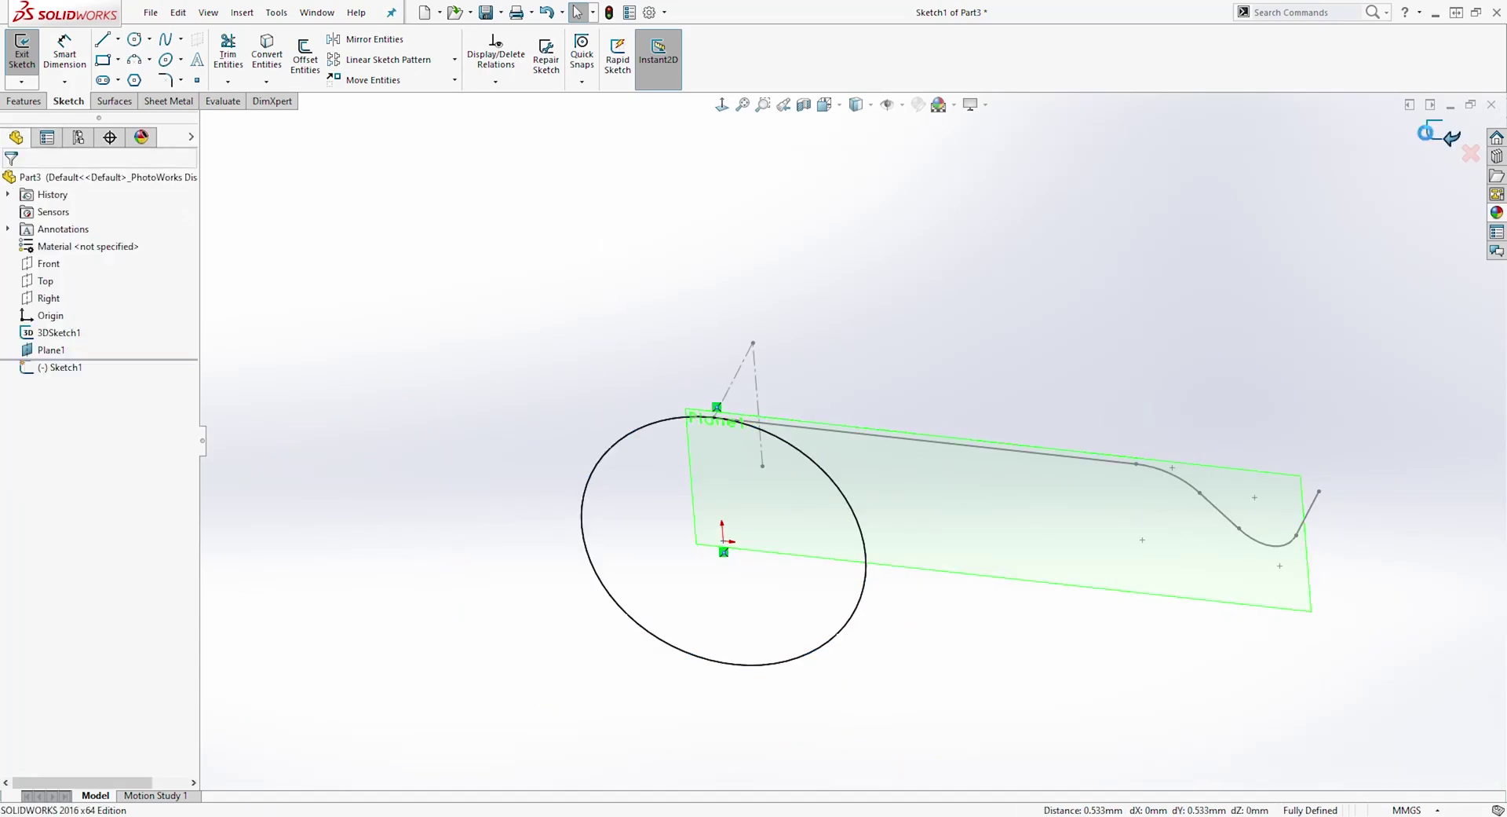
Step: View the circle and wire path straight on and at an angle, and hide the new reference plane
{"action": "left_click", "coordinate": [705, 220]}
{"action": "left_click", "coordinate": [723, 105]}
{"action": "left_click", "coordinate": [808, 148]}
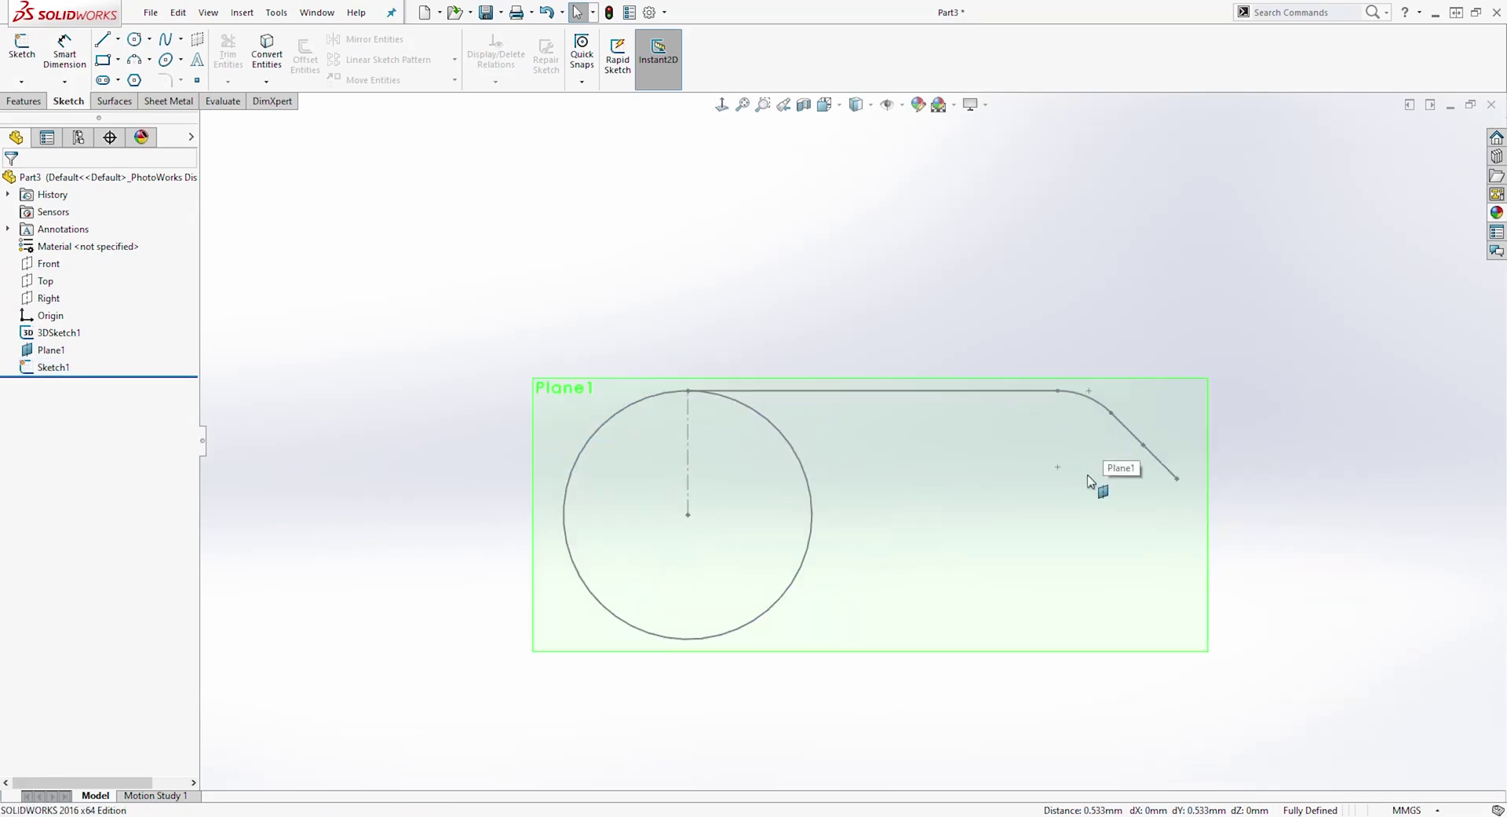
{"action": "middle_click_drag", "start_coordinate": [1264, 353], "coordinate": [1195, 440]}
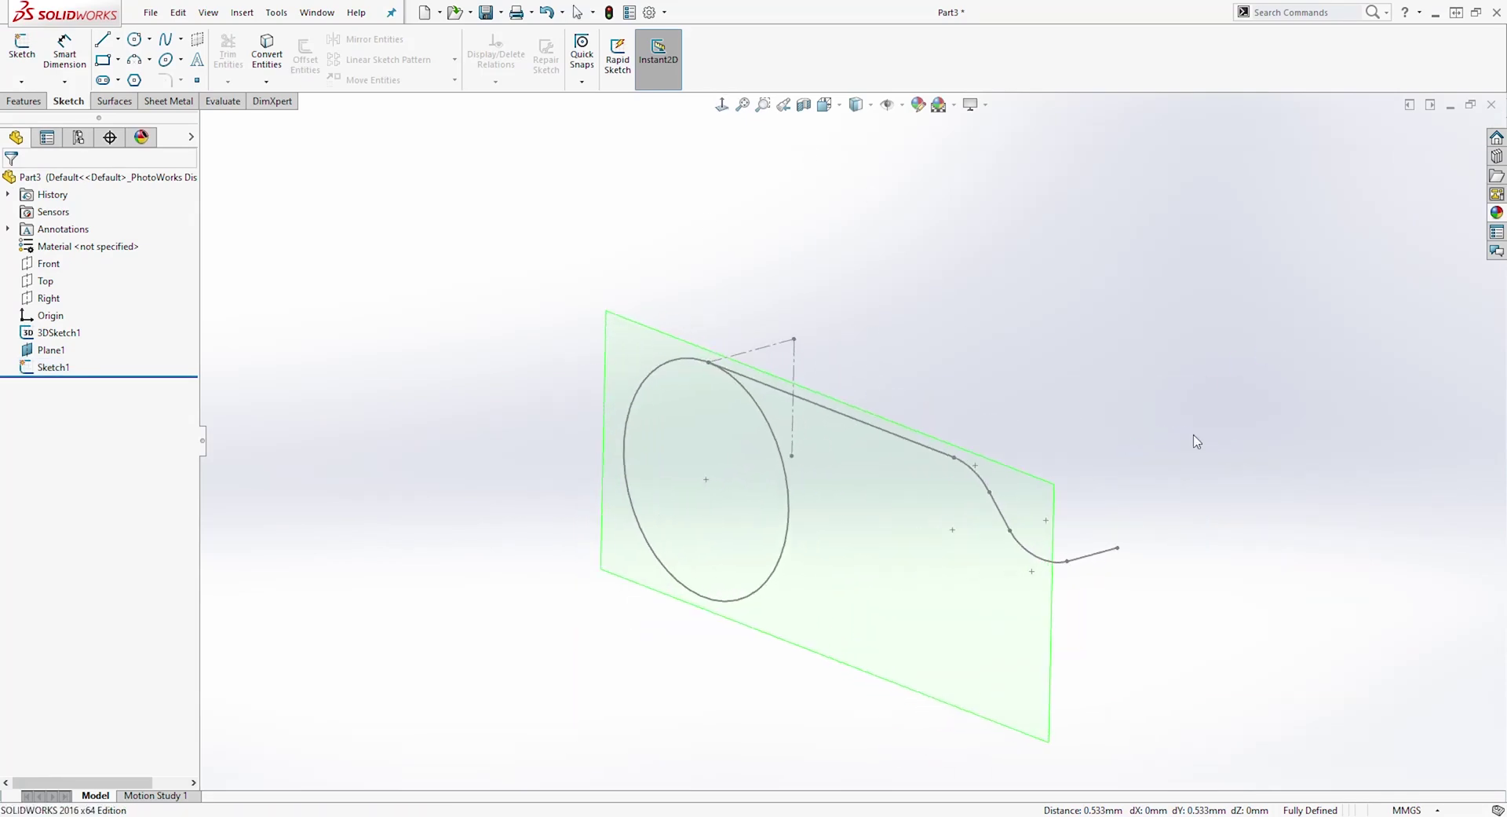
{"action": "left_click", "coordinate": [49, 350]}
{"action": "right_click", "coordinate": [60, 351]}
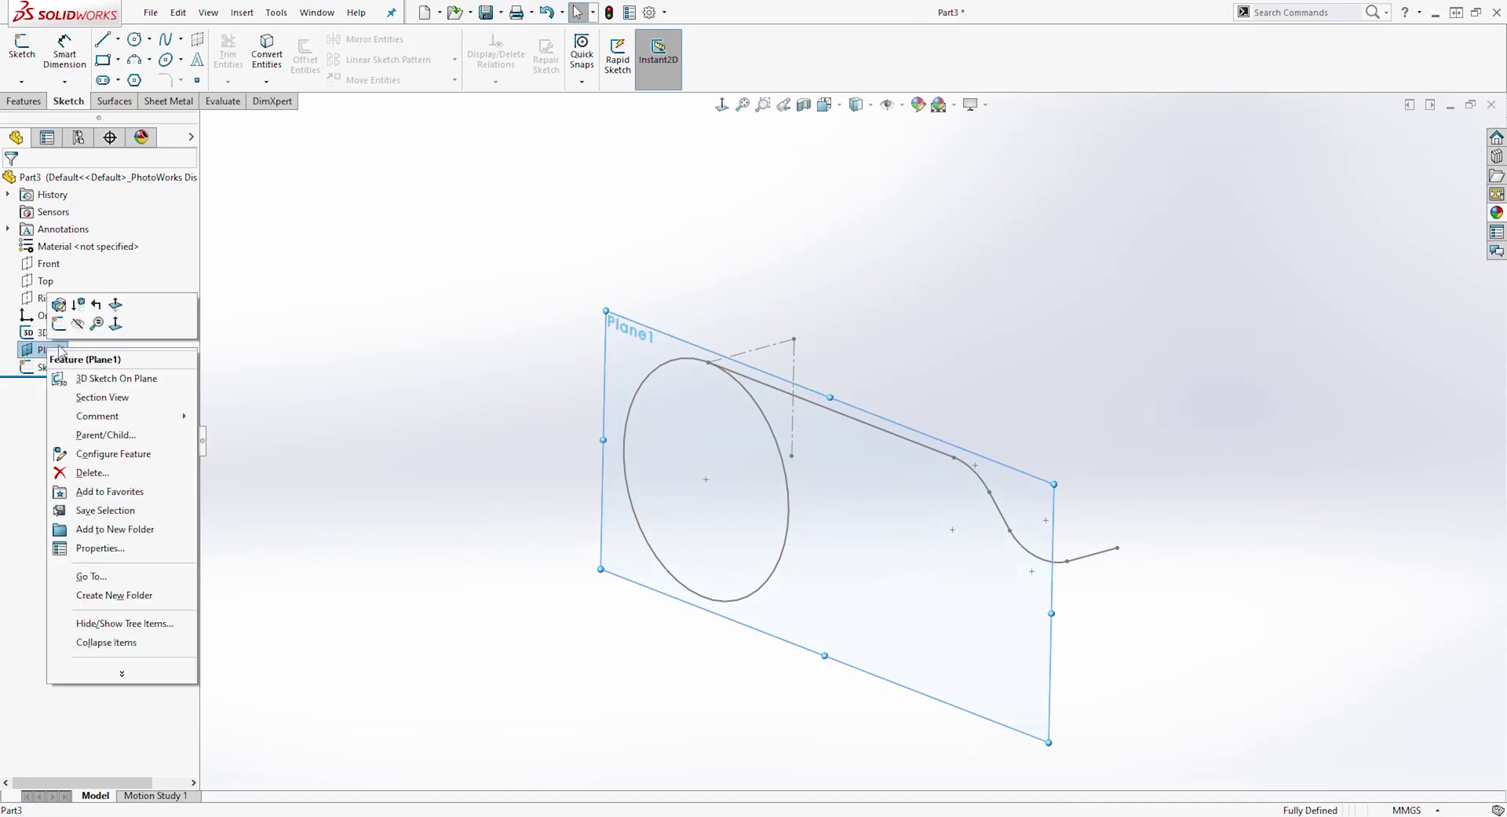
{"action": "left_click", "coordinate": [77, 323]}
Step: Create a counterclockwise variable-pitch helix from the circle starting at 90°: 2 mm pitch, Ø6.5 mm to revolution 4; 1.25 mm pitch, Ø4.5 mm from 5 to 7.5
{"action": "middle_click_drag", "start_coordinate": [1046, 370], "coordinate": [1084, 400]}
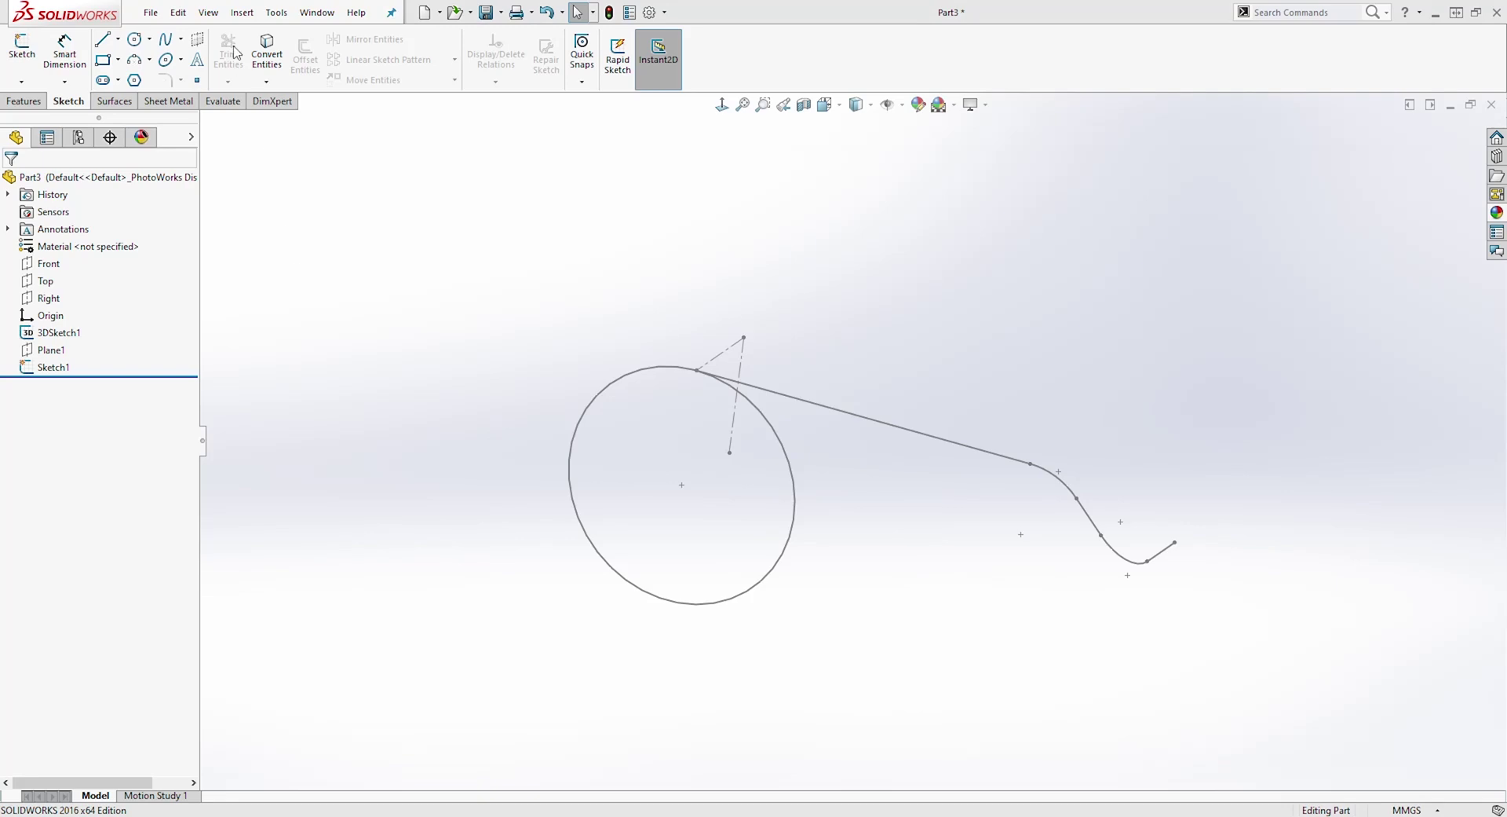
{"action": "left_click", "coordinate": [243, 12]}
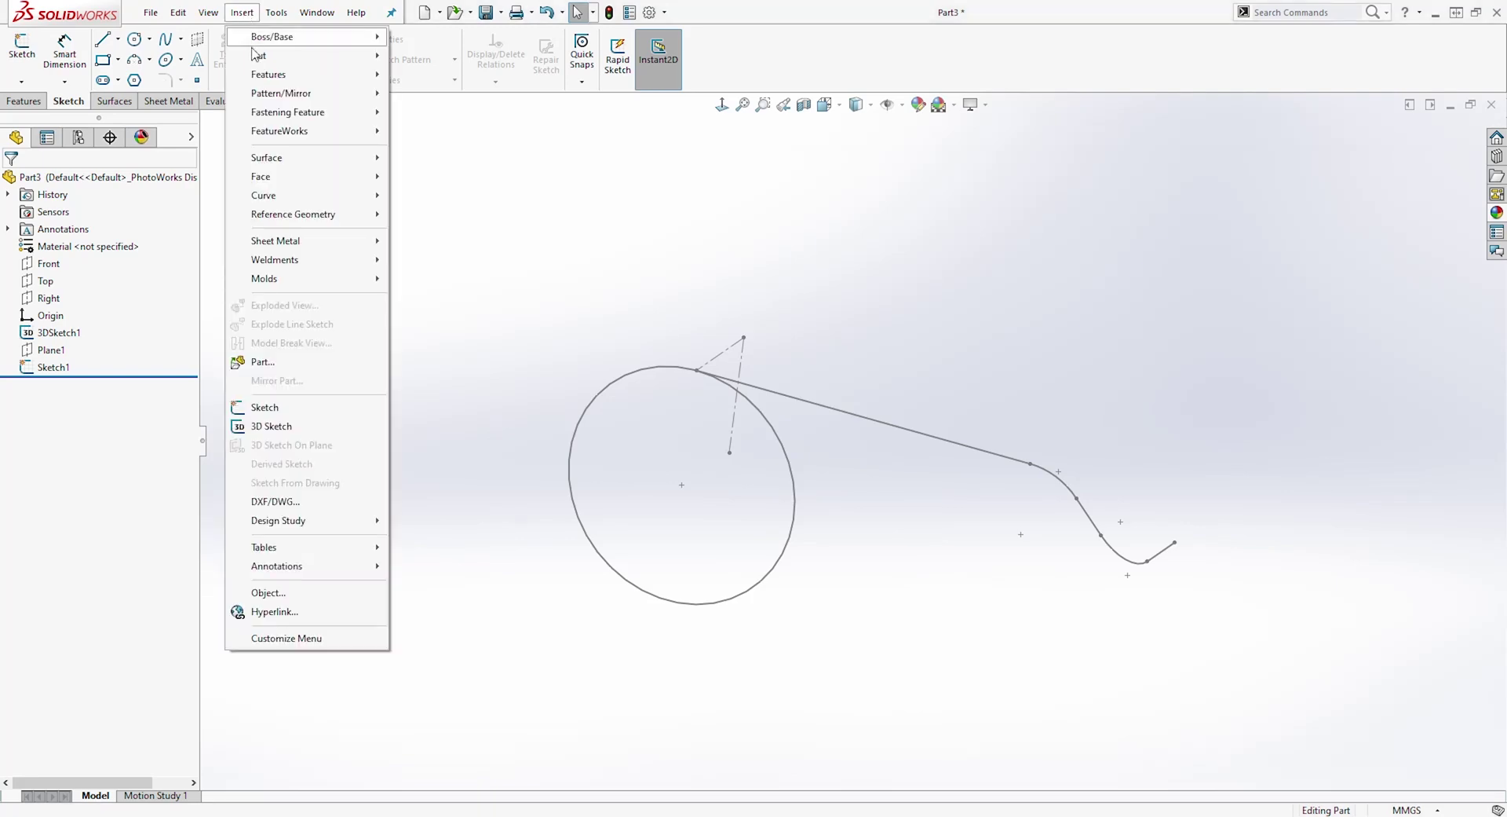
{"action": "mouse_move", "coordinate": [299, 201]}
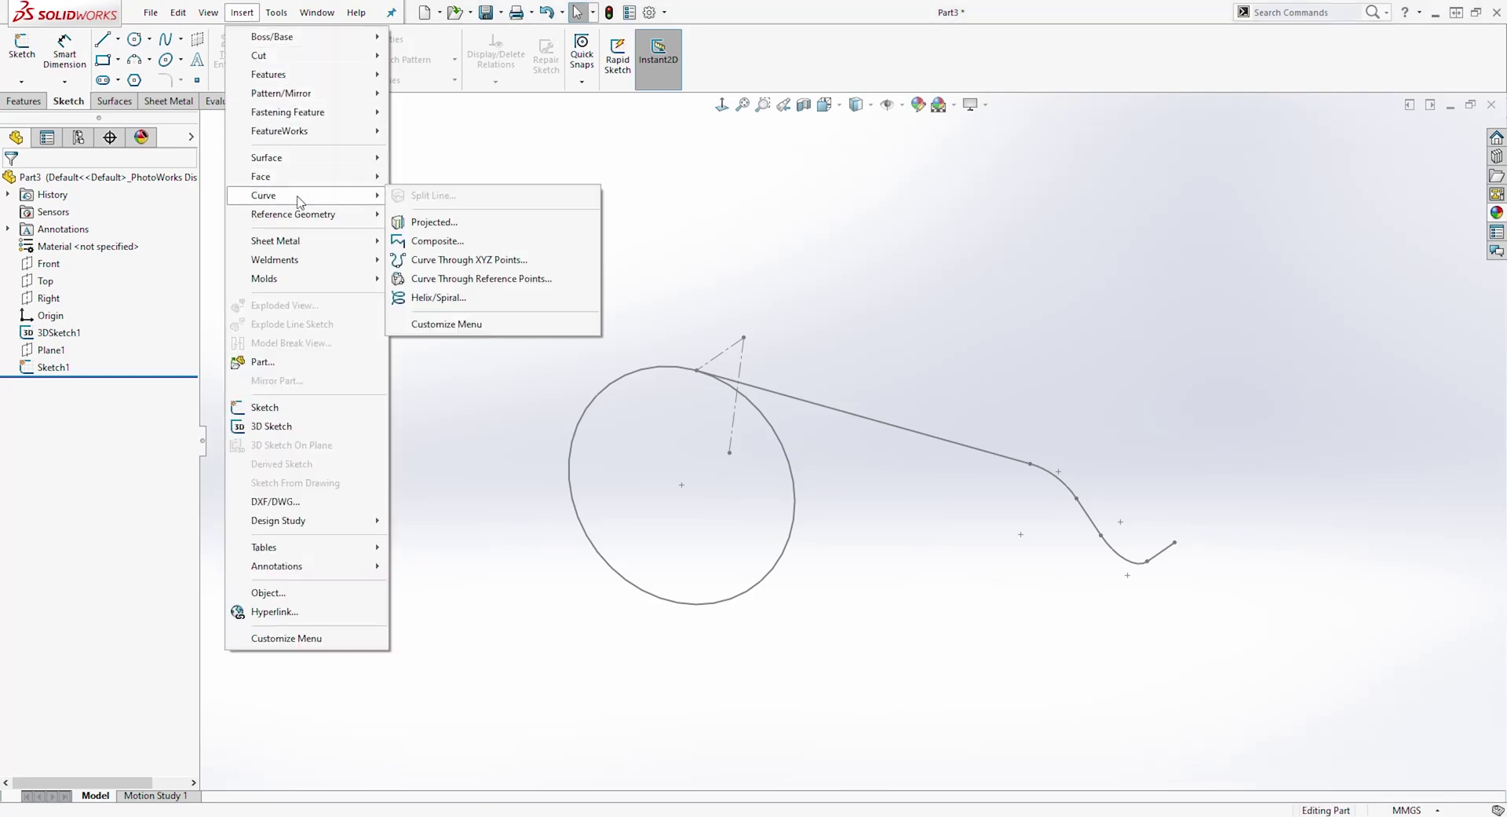
{"action": "left_click", "coordinate": [439, 298]}
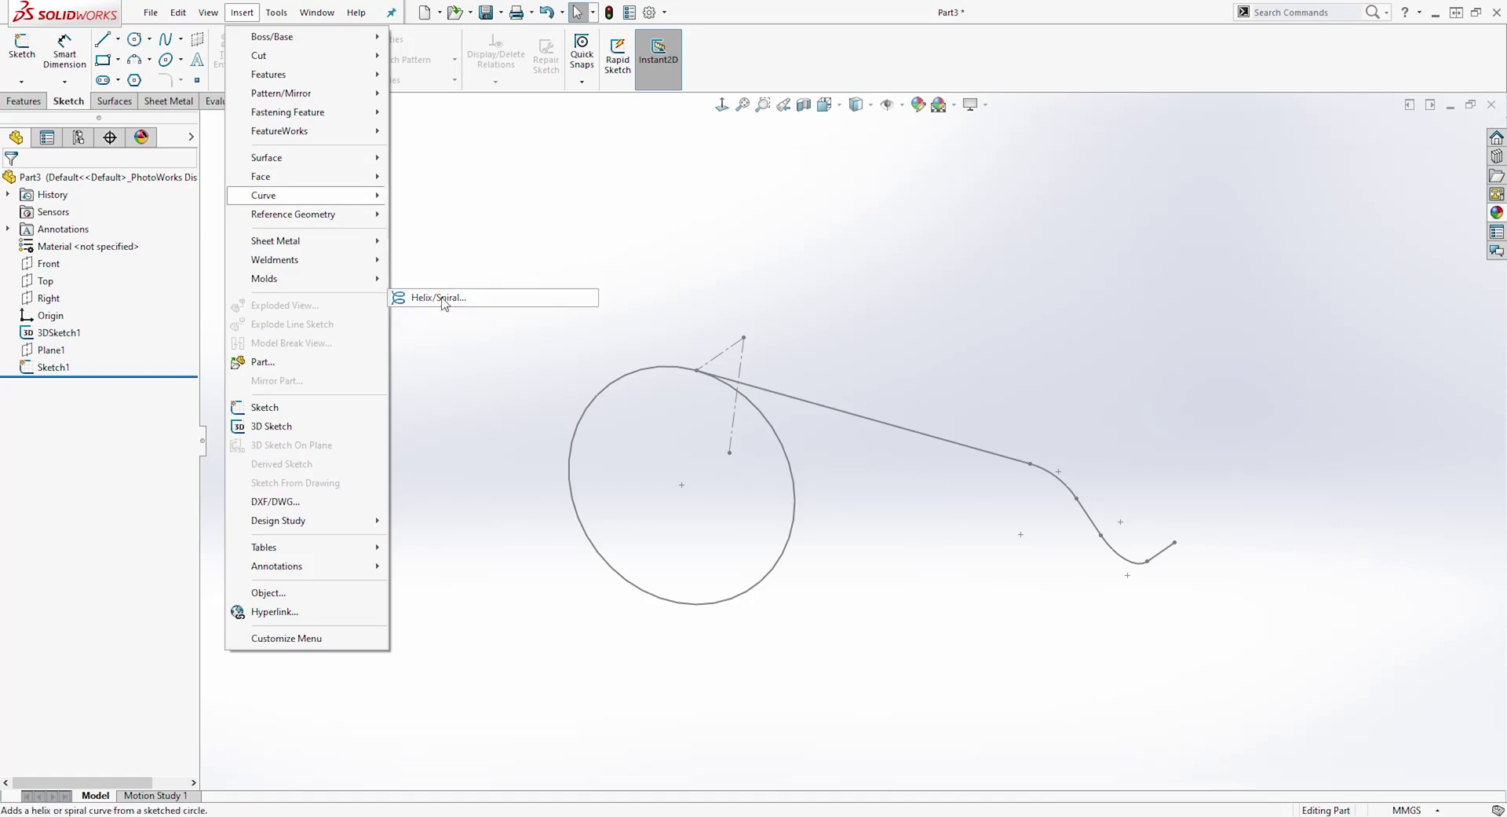
{"action": "left_click", "coordinate": [605, 385]}
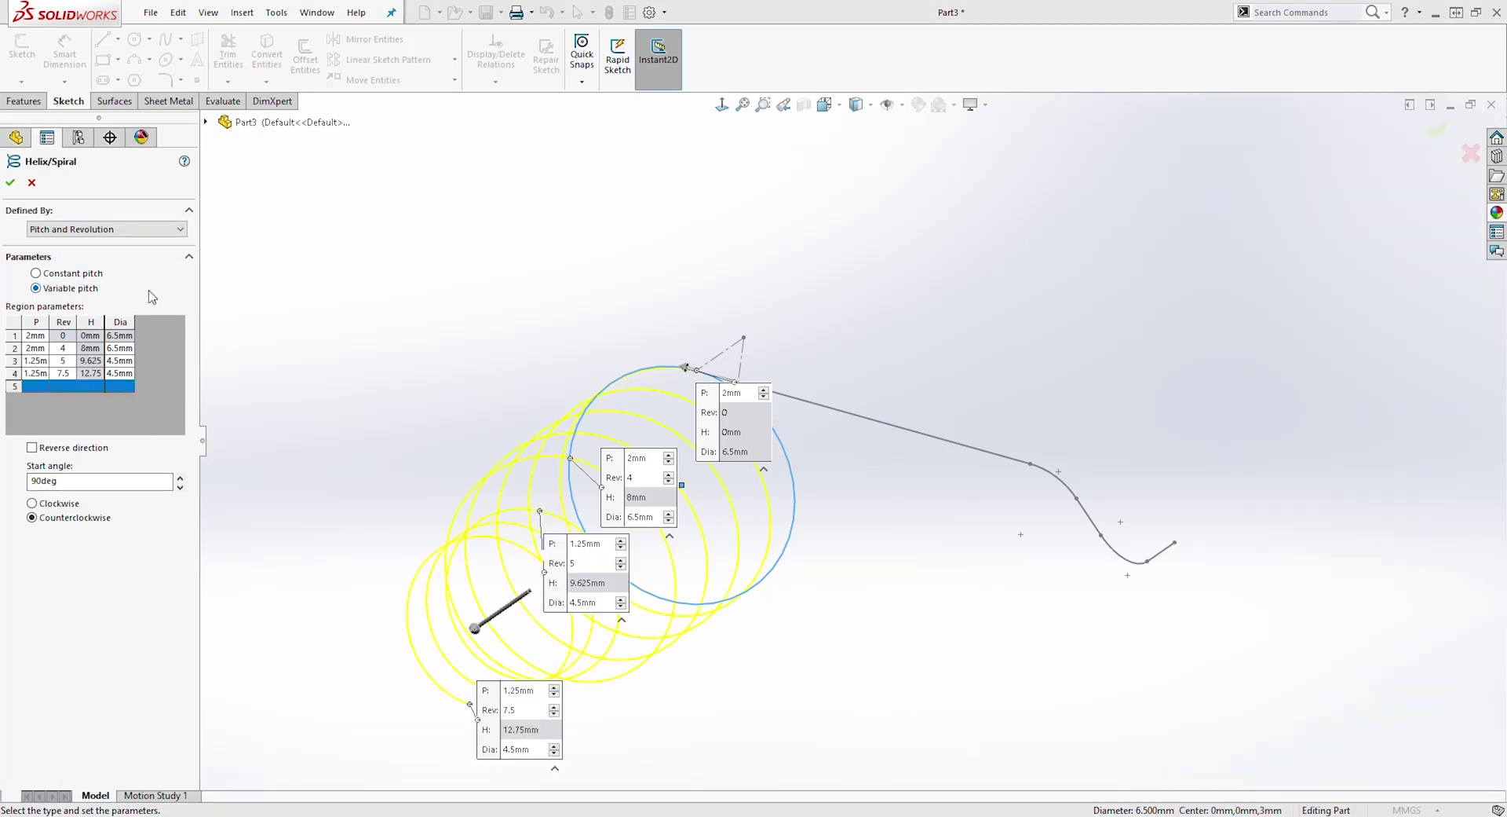
{"action": "mouse_move", "coordinate": [882, 654]}
{"action": "middle_mouse_down"}
{"action": "mouse_move", "coordinate": [832, 630]}
{"action": "mouse_move", "coordinate": [825, 650]}
{"action": "middle_mouse_up"}
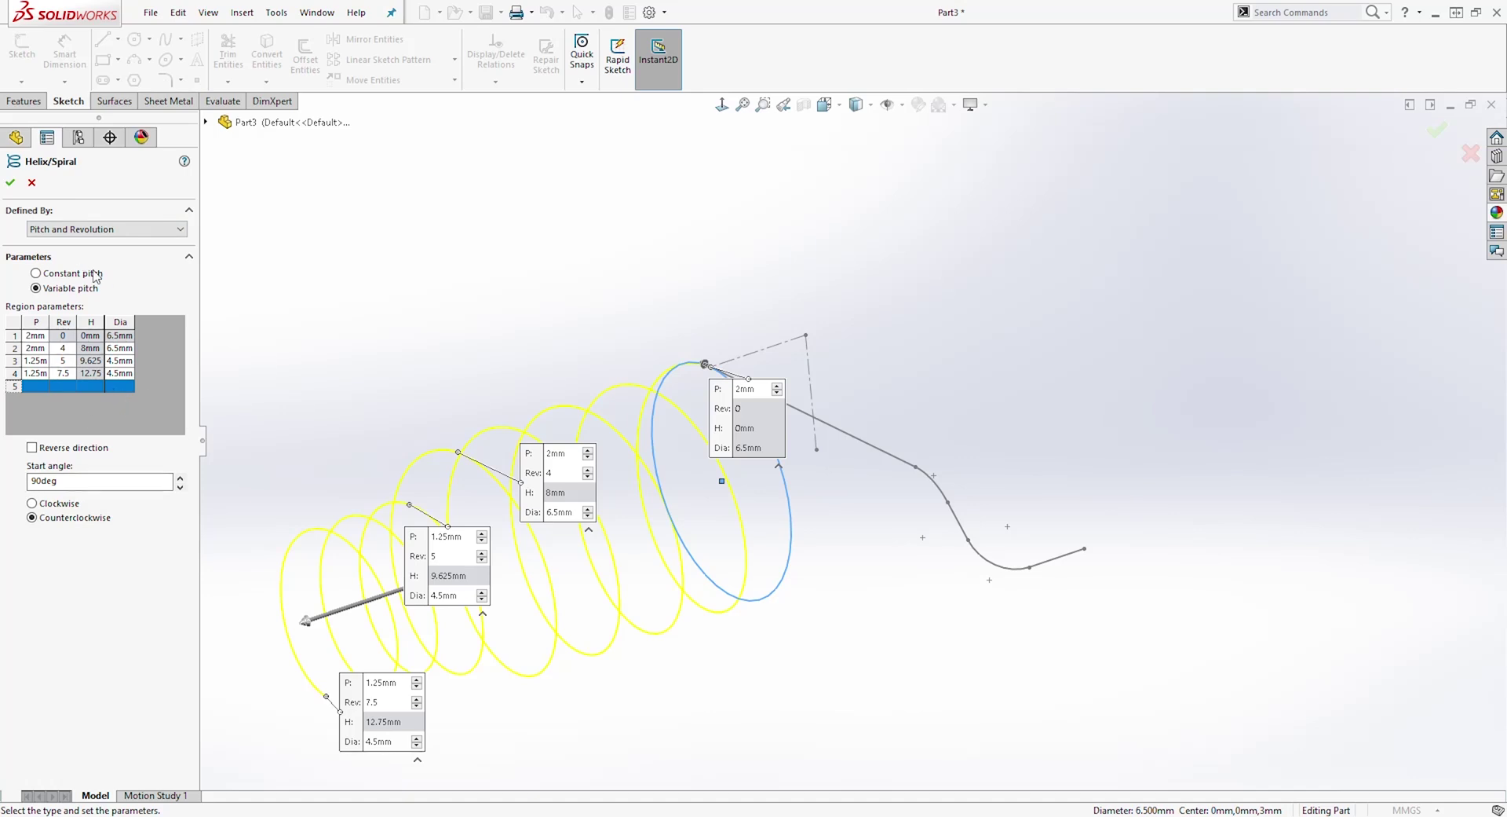
{"action": "left_click", "coordinate": [10, 182]}
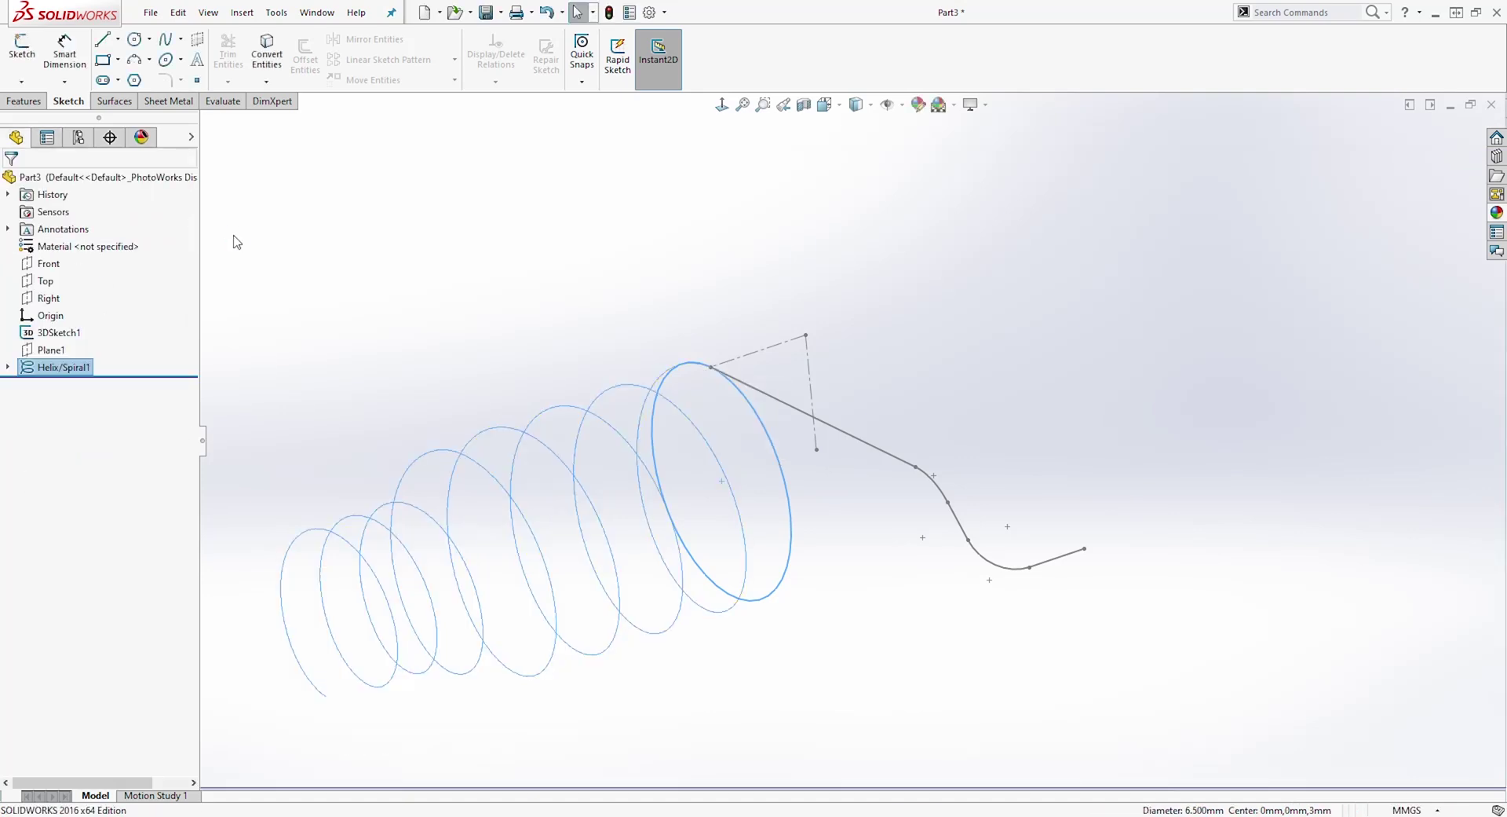
{"action": "mouse_move", "coordinate": [712, 437]}
{"action": "middle_mouse_down"}
{"action": "mouse_move", "coordinate": [737, 414]}
{"action": "mouse_move", "coordinate": [663, 522]}
{"action": "mouse_move", "coordinate": [525, 585]}
{"action": "mouse_move", "coordinate": [611, 582]}
{"action": "middle_mouse_up"}
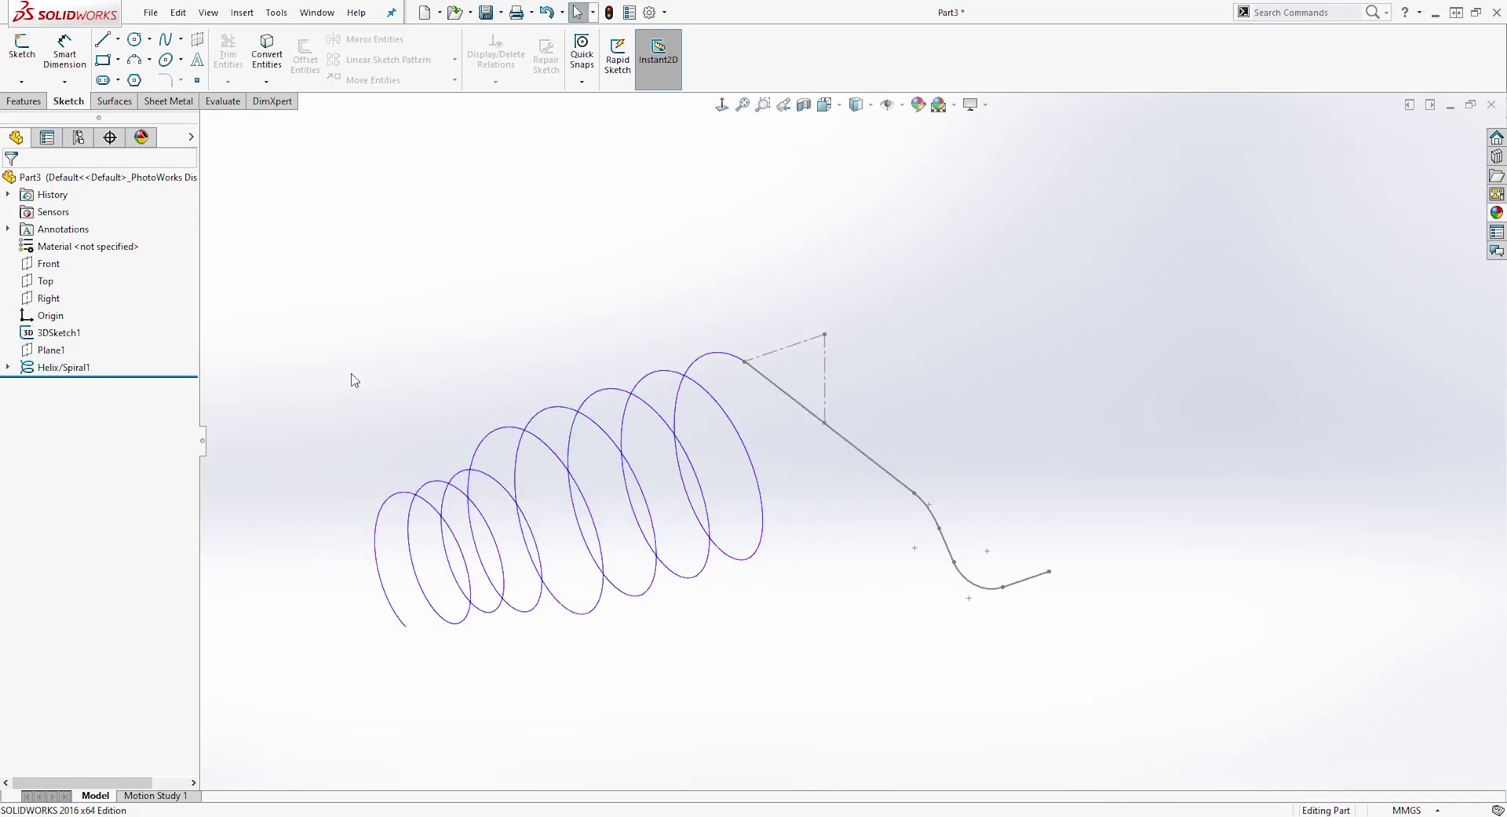
Step: Start a sketch on the Front plane and draw a circle about 3.39 mm in diameter centred on the origin
{"action": "left_click", "coordinate": [47, 264]}
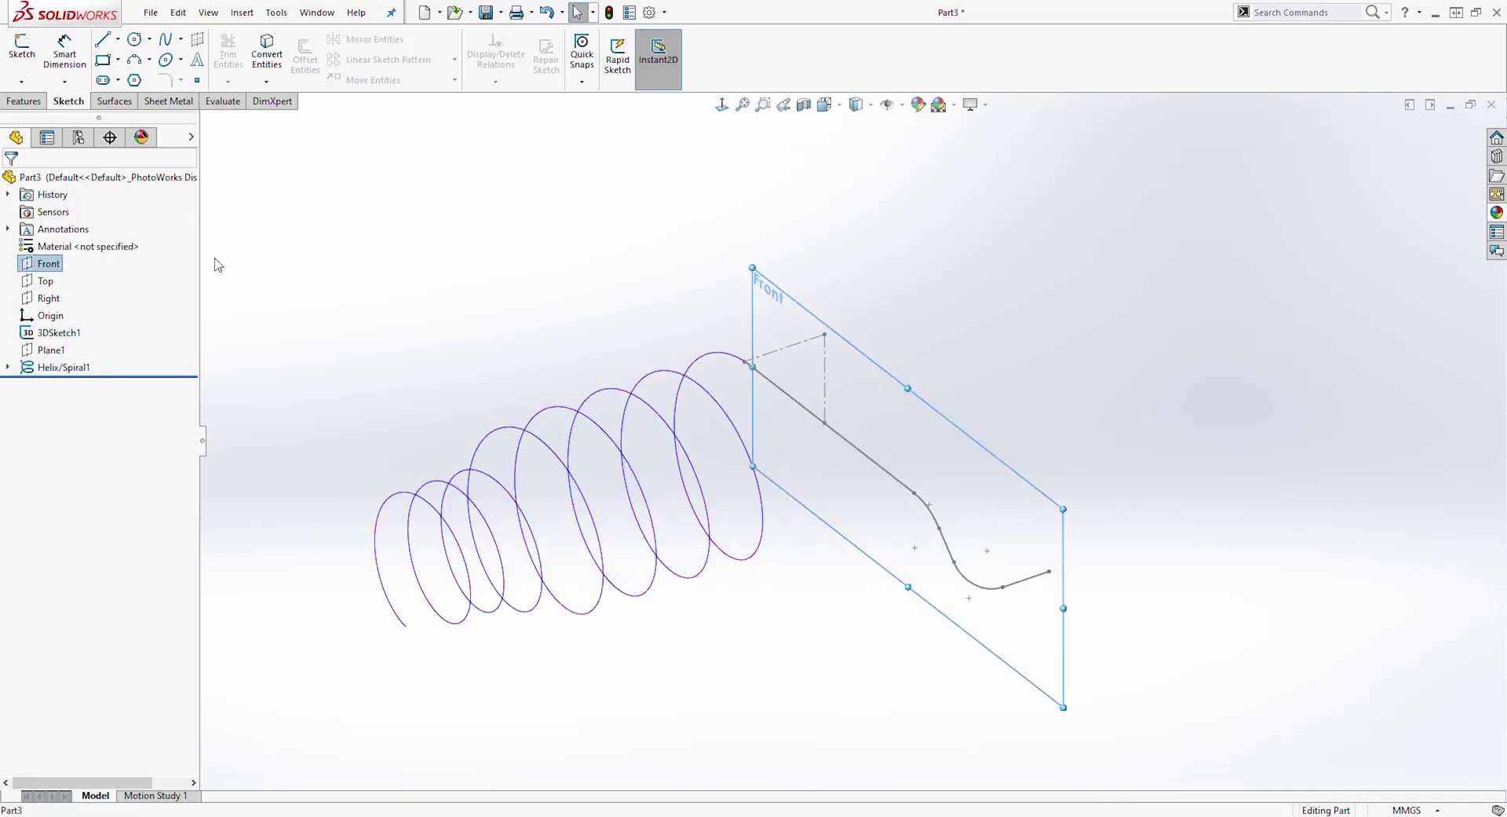
{"action": "left_click", "coordinate": [26, 53]}
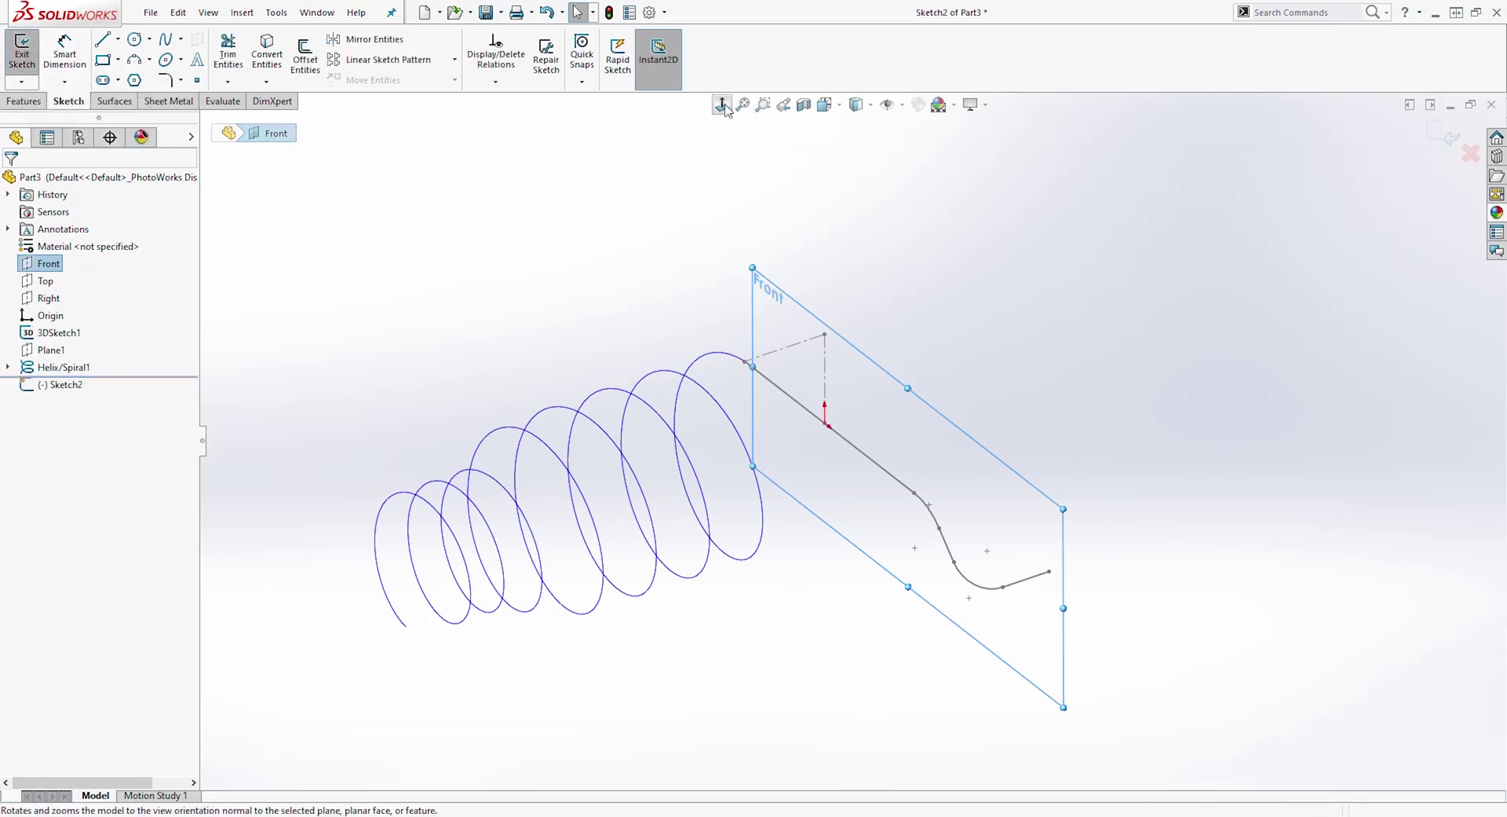
{"action": "key", "text": "ctrl+8"}
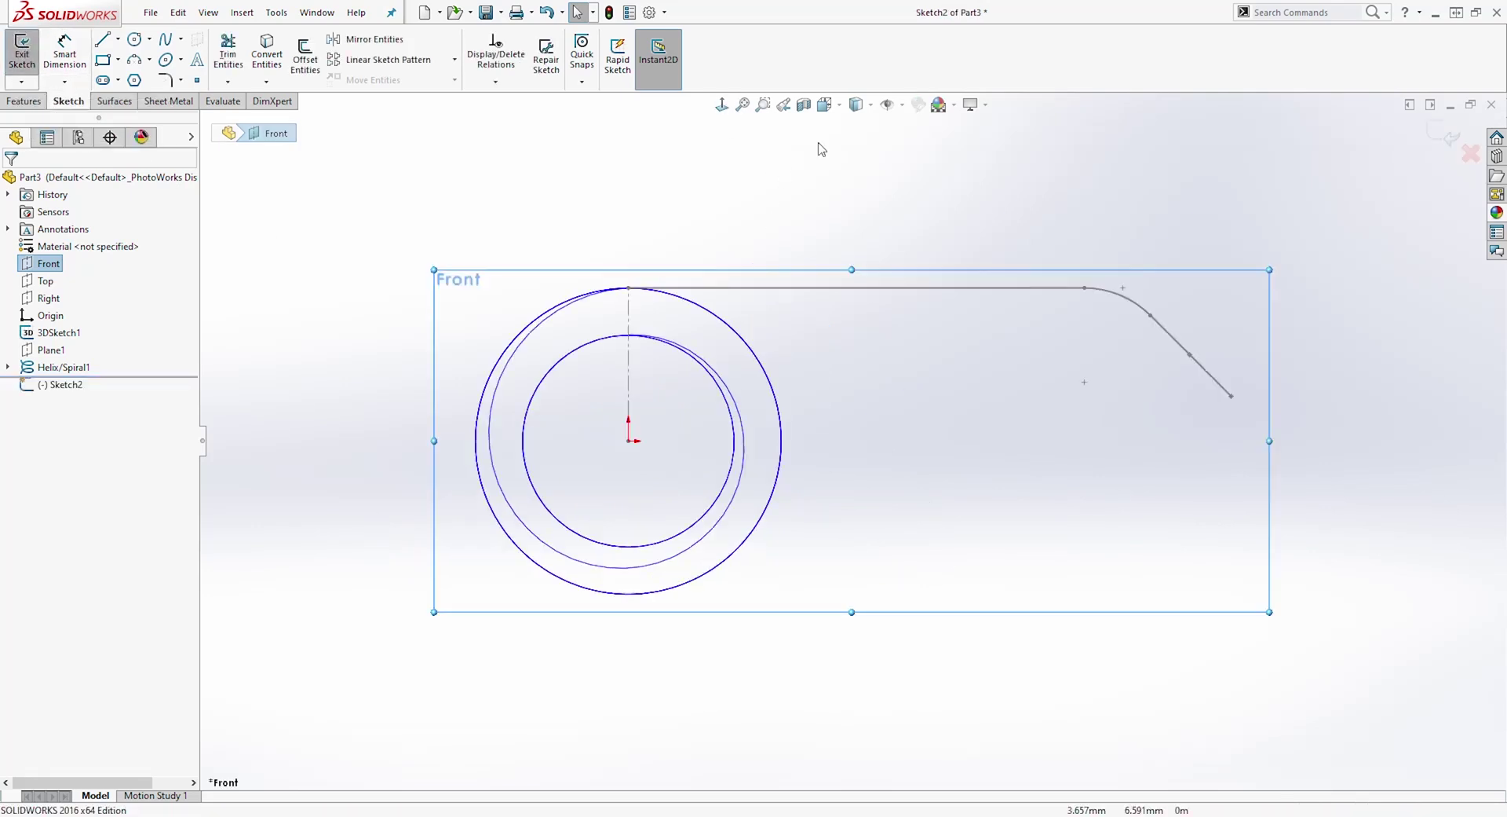
{"action": "left_click", "coordinate": [135, 39]}
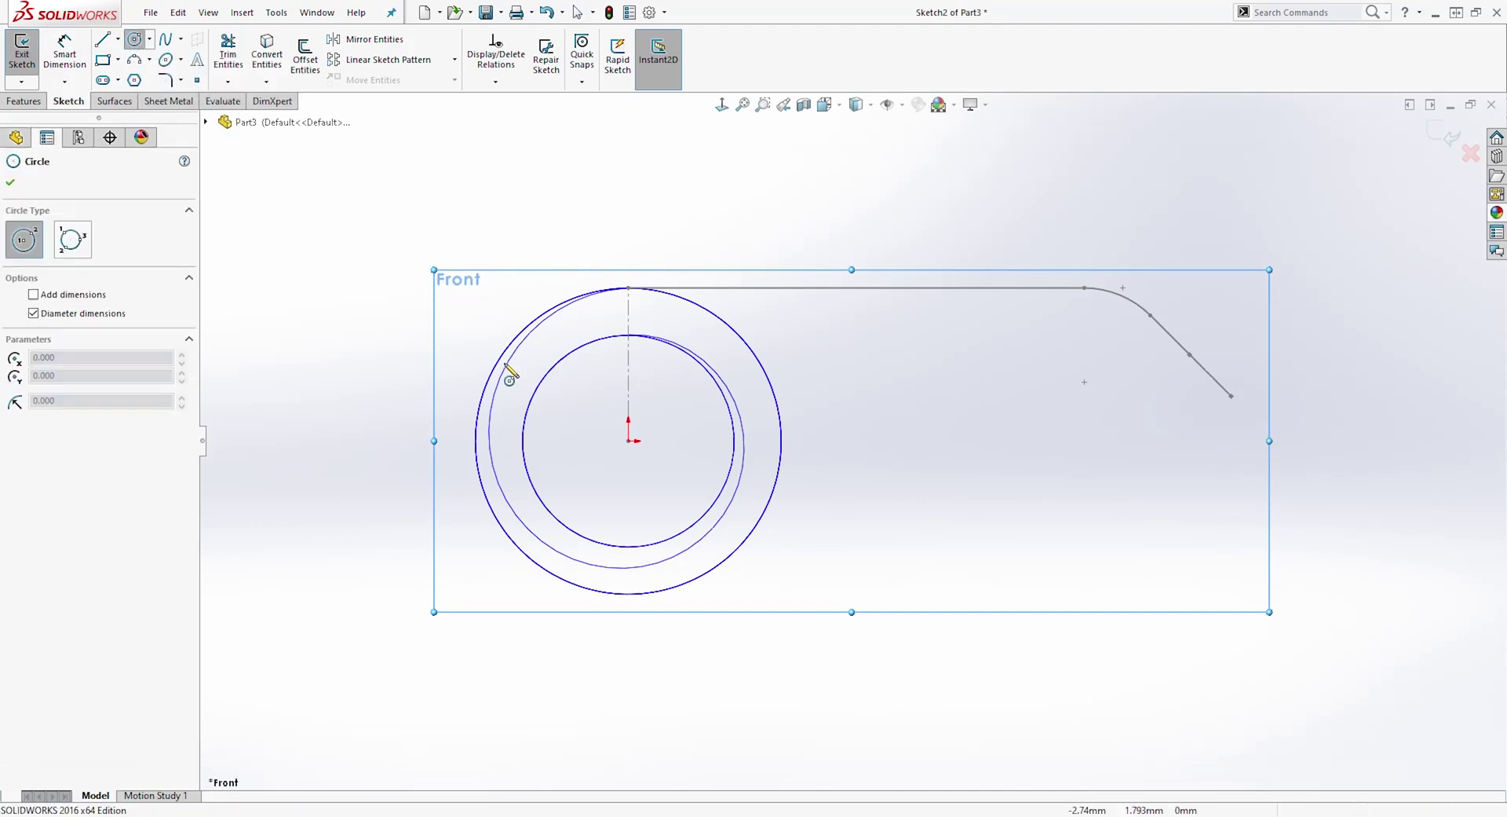
{"action": "left_click", "coordinate": [628, 440]}
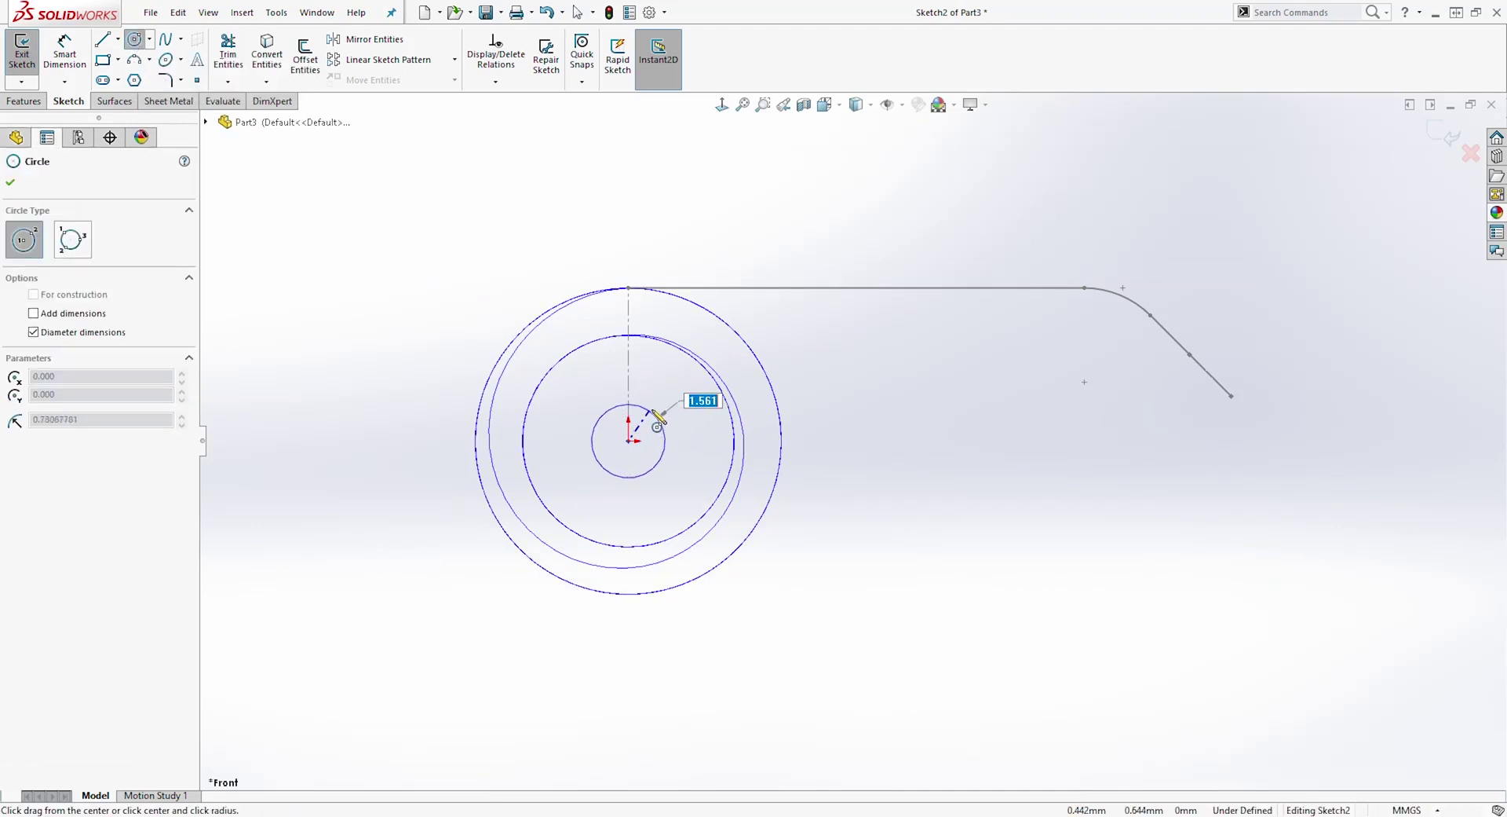
{"action": "left_click", "coordinate": [674, 377]}
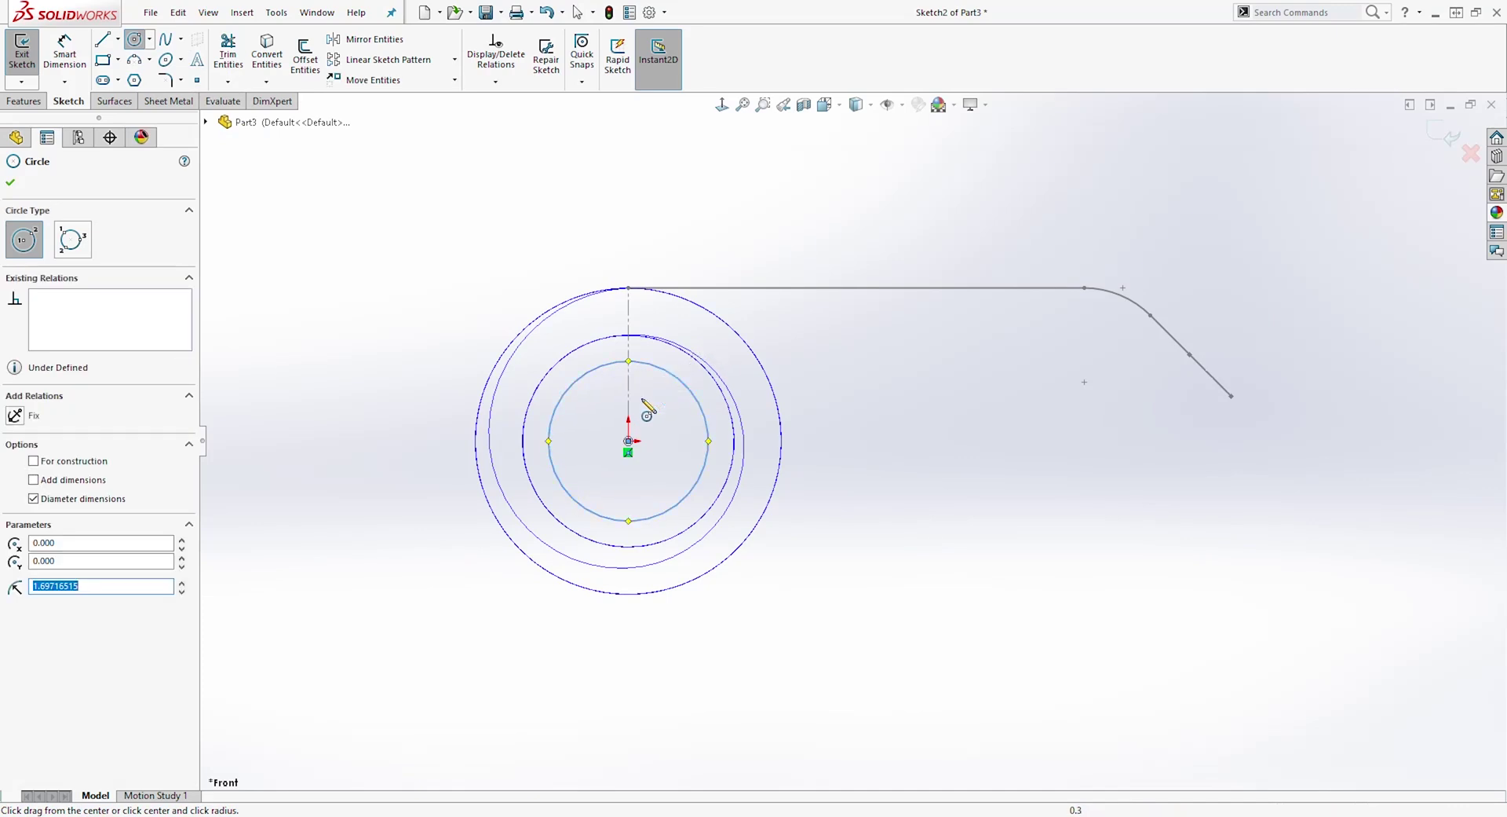
{"action": "key", "text": "Escape"}
Step: Draw a vertical line across the full diameter of the new circle, from its uppermost to its lowest point
{"action": "left_click", "coordinate": [102, 39]}
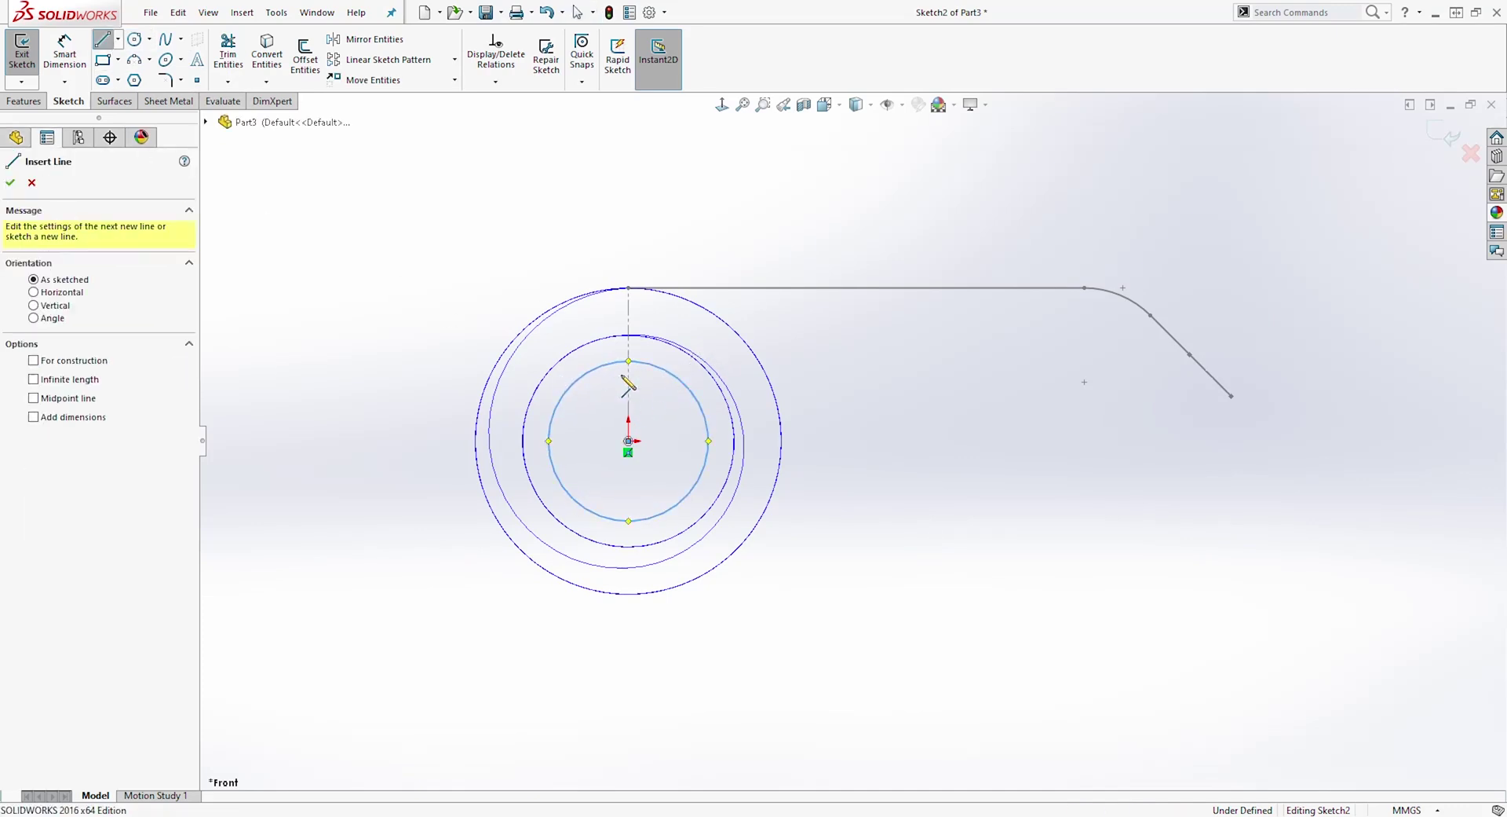
{"action": "left_click", "coordinate": [629, 361]}
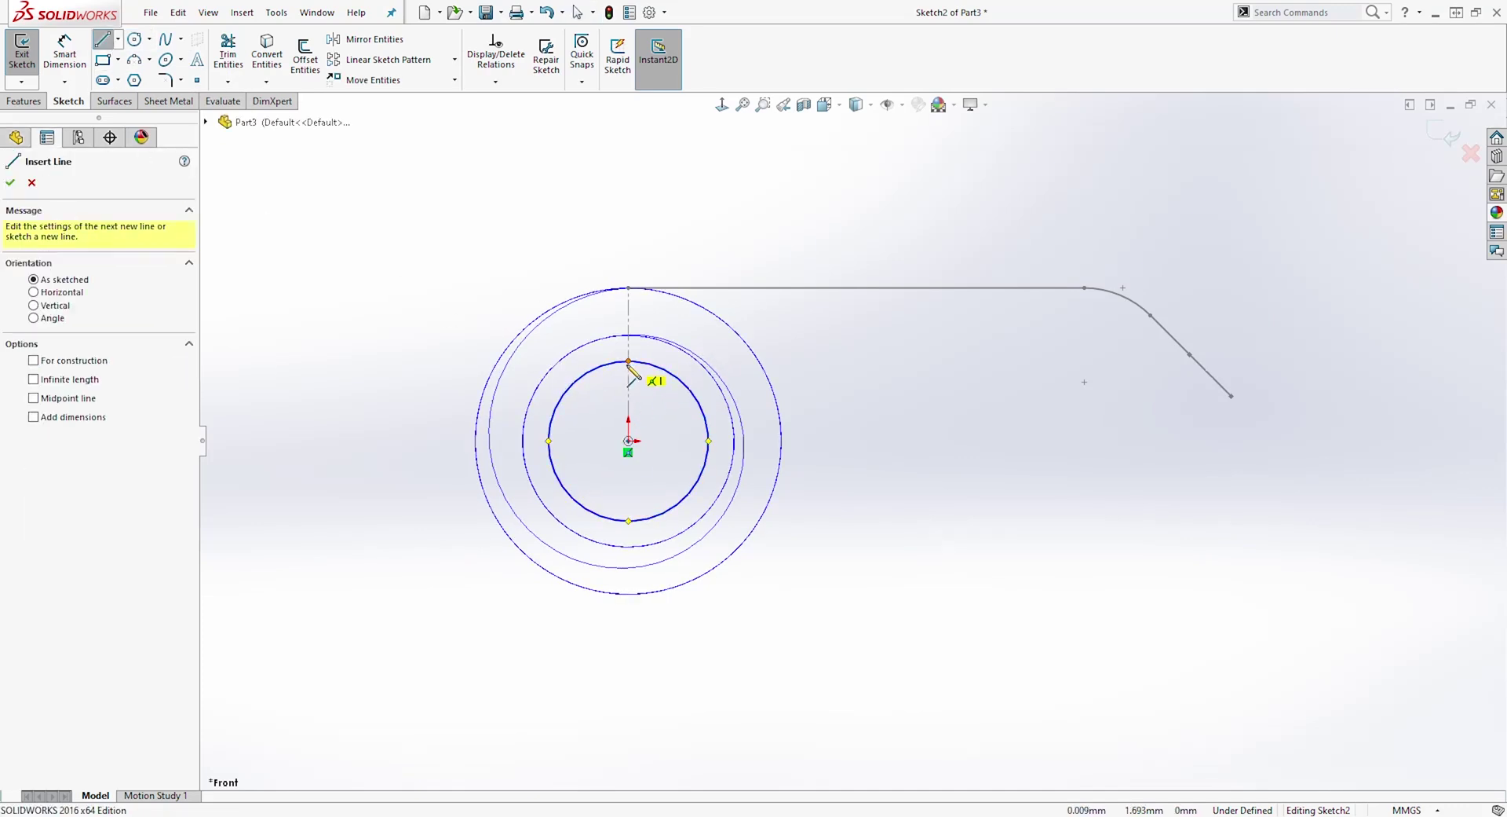
{"action": "left_click", "coordinate": [629, 519]}
{"action": "key", "text": "Escape"}
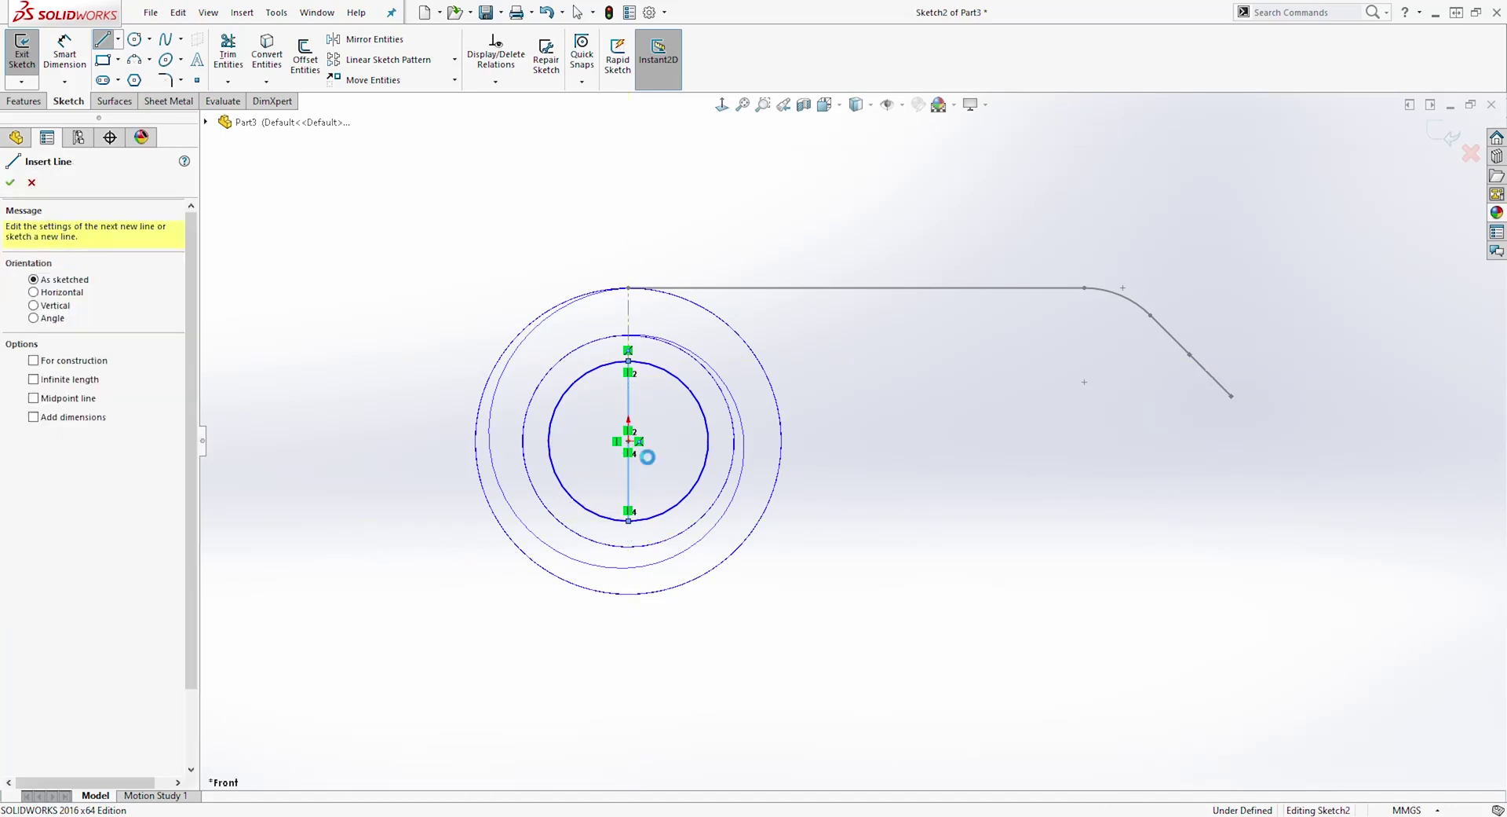
{"action": "key", "text": "Escape"}
Step: Trim away the left half of the circle and convert the vertical diameter line to construction geometry
{"action": "left_click", "coordinate": [228, 53]}
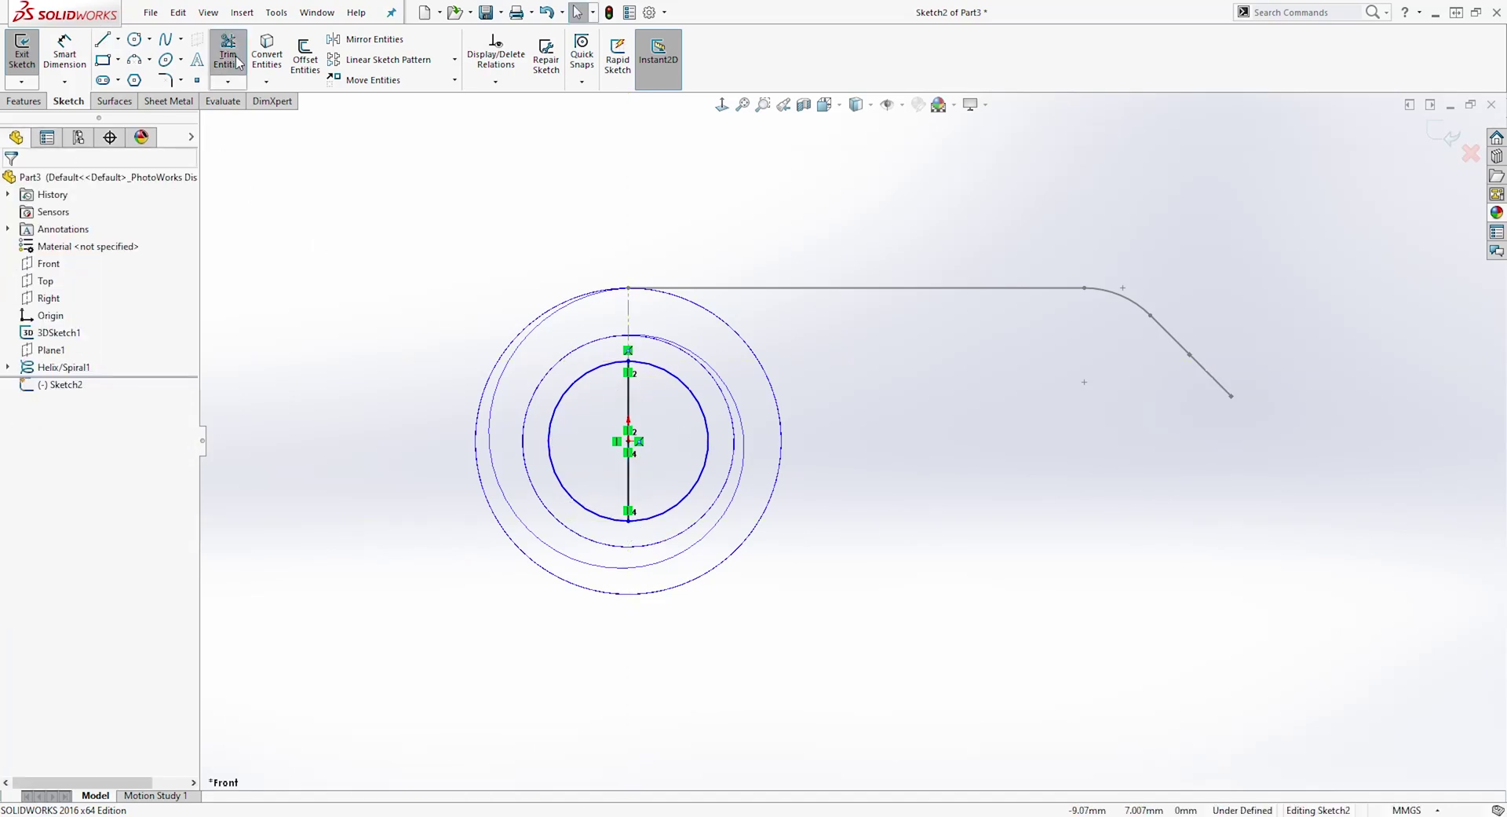
{"action": "left_click", "coordinate": [587, 399]}
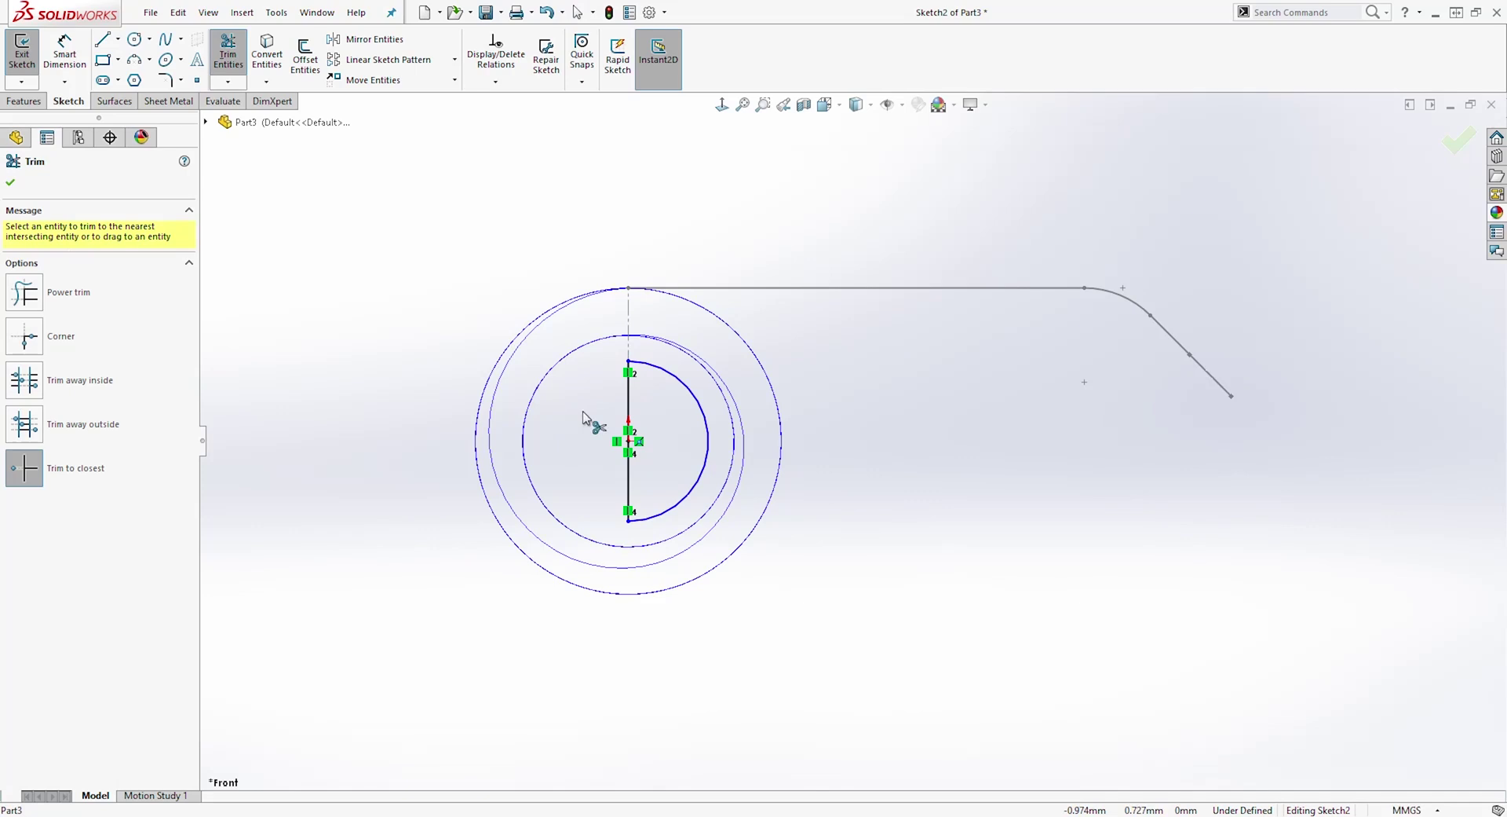
{"action": "key", "text": "Escape"}
{"action": "left_click", "coordinate": [630, 487]}
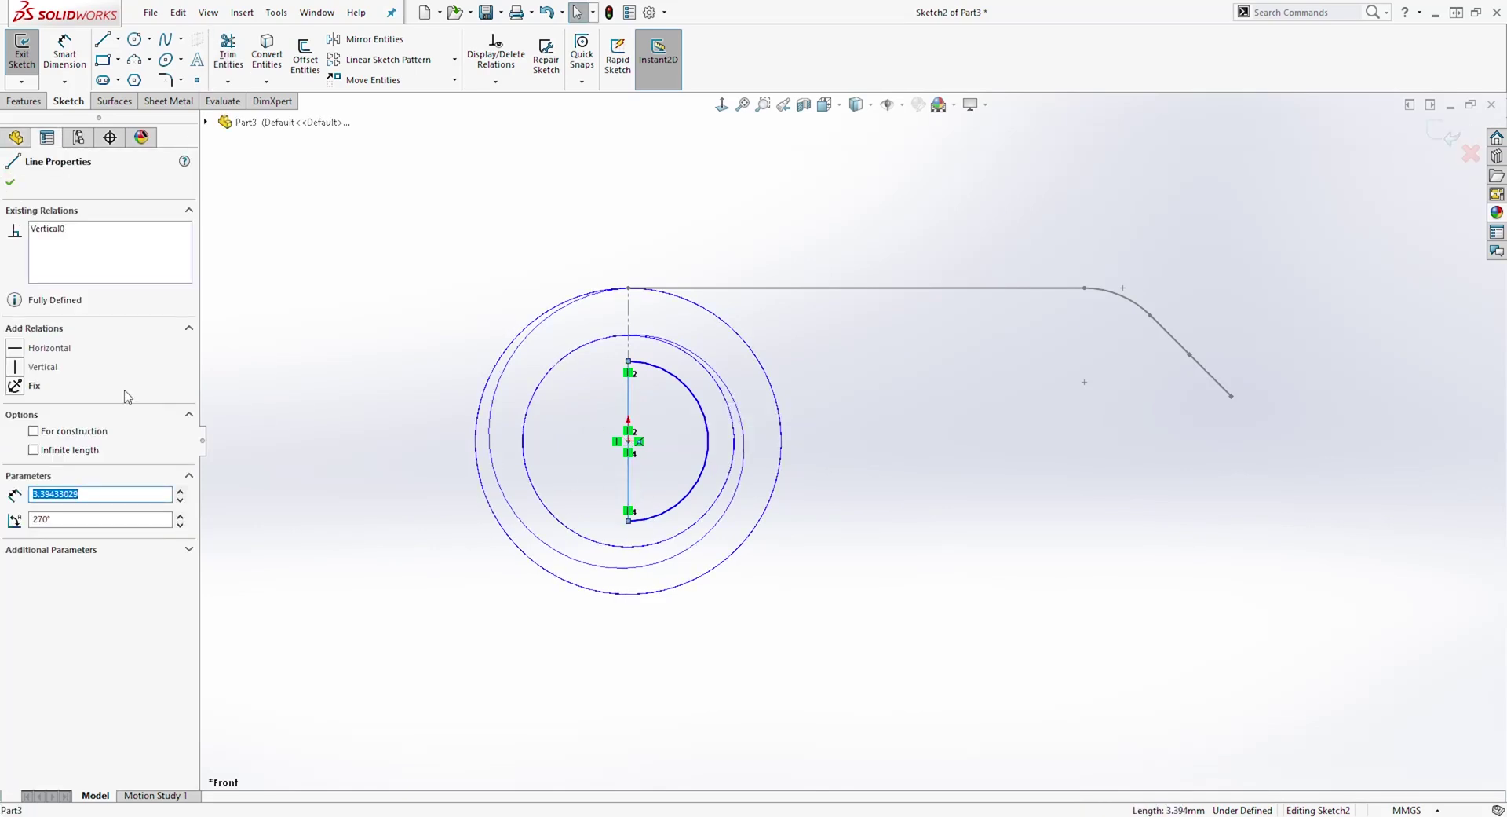
{"action": "left_click", "coordinate": [42, 436]}
{"action": "key", "text": "Escape"}
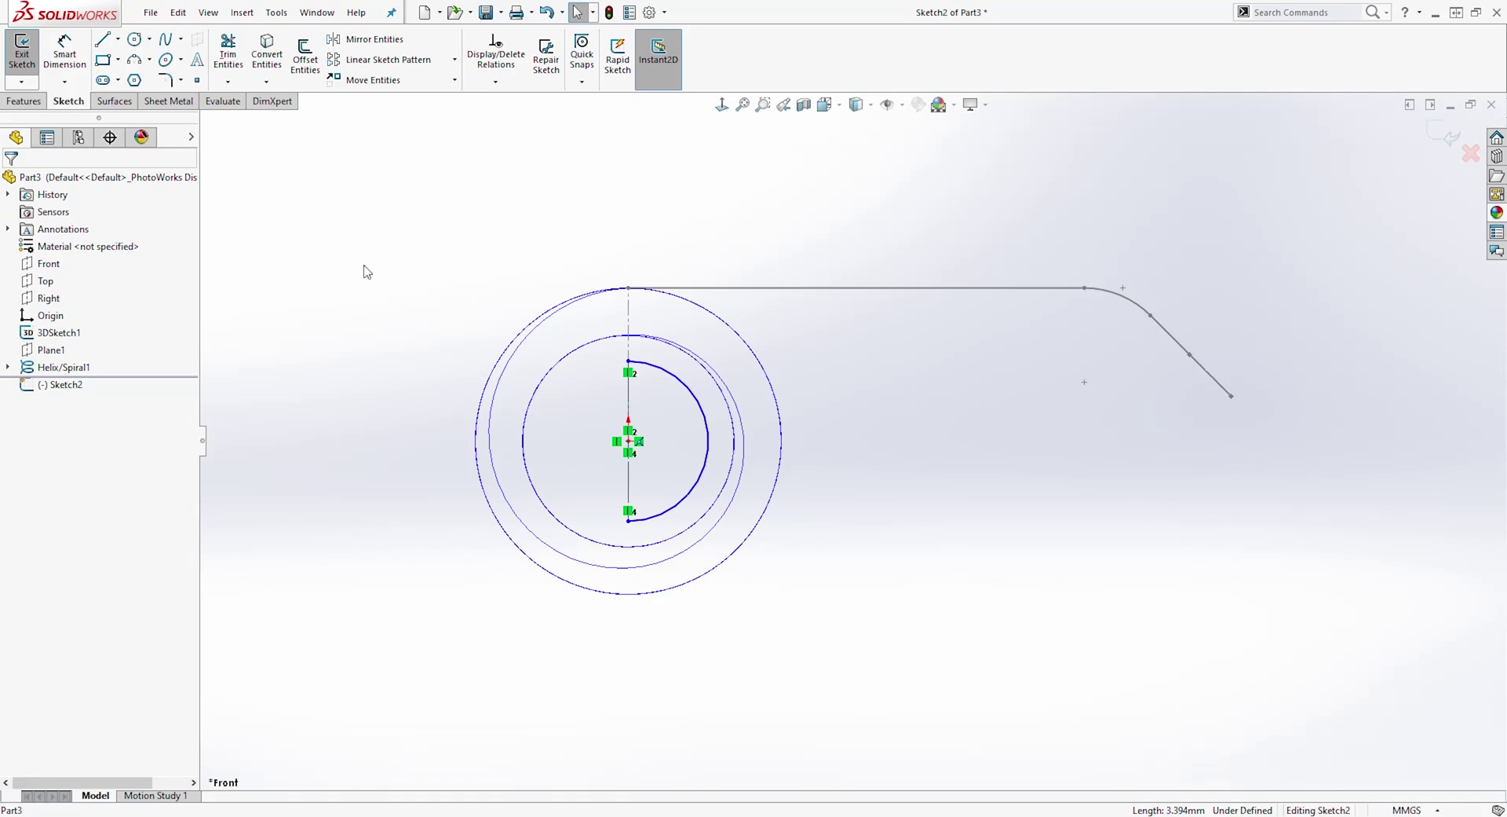
Step: Dimension the semicircular arc with a radius of 2.25 mm and finish the sketch
{"action": "left_click", "coordinate": [64, 54]}
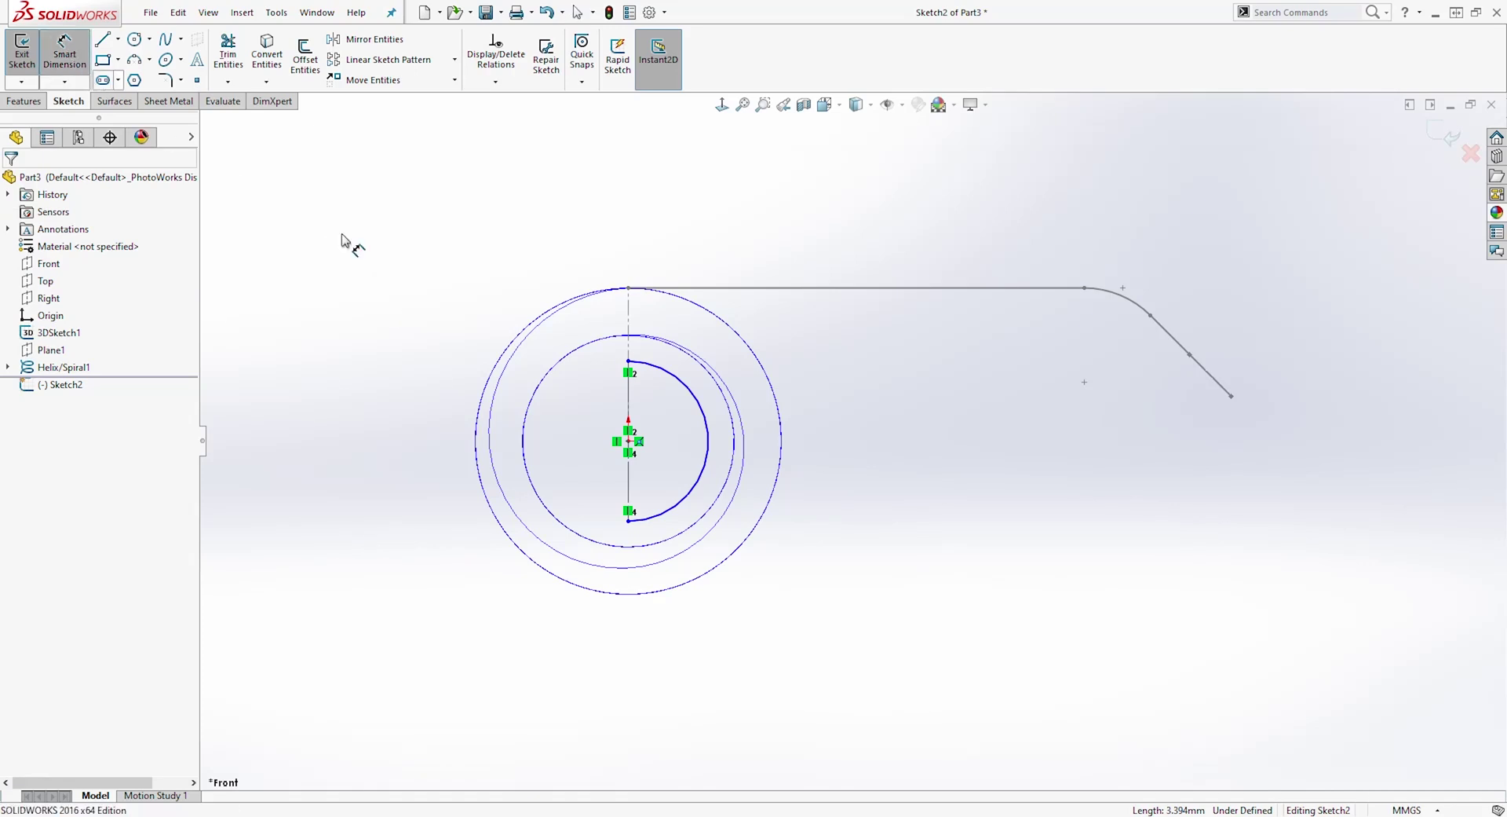
{"action": "left_click", "coordinate": [706, 403]}
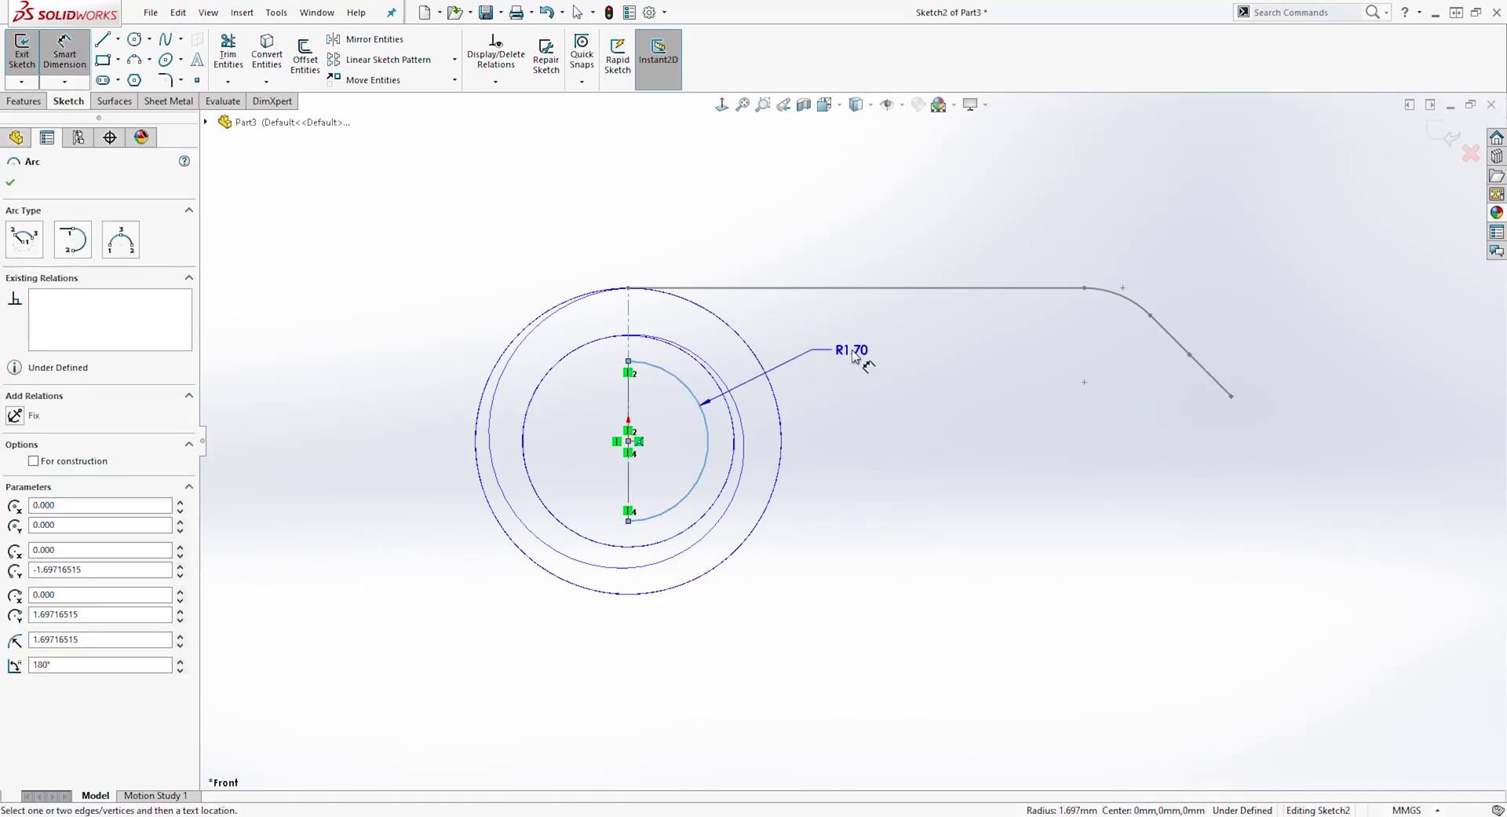
{"action": "left_click", "coordinate": [855, 360]}
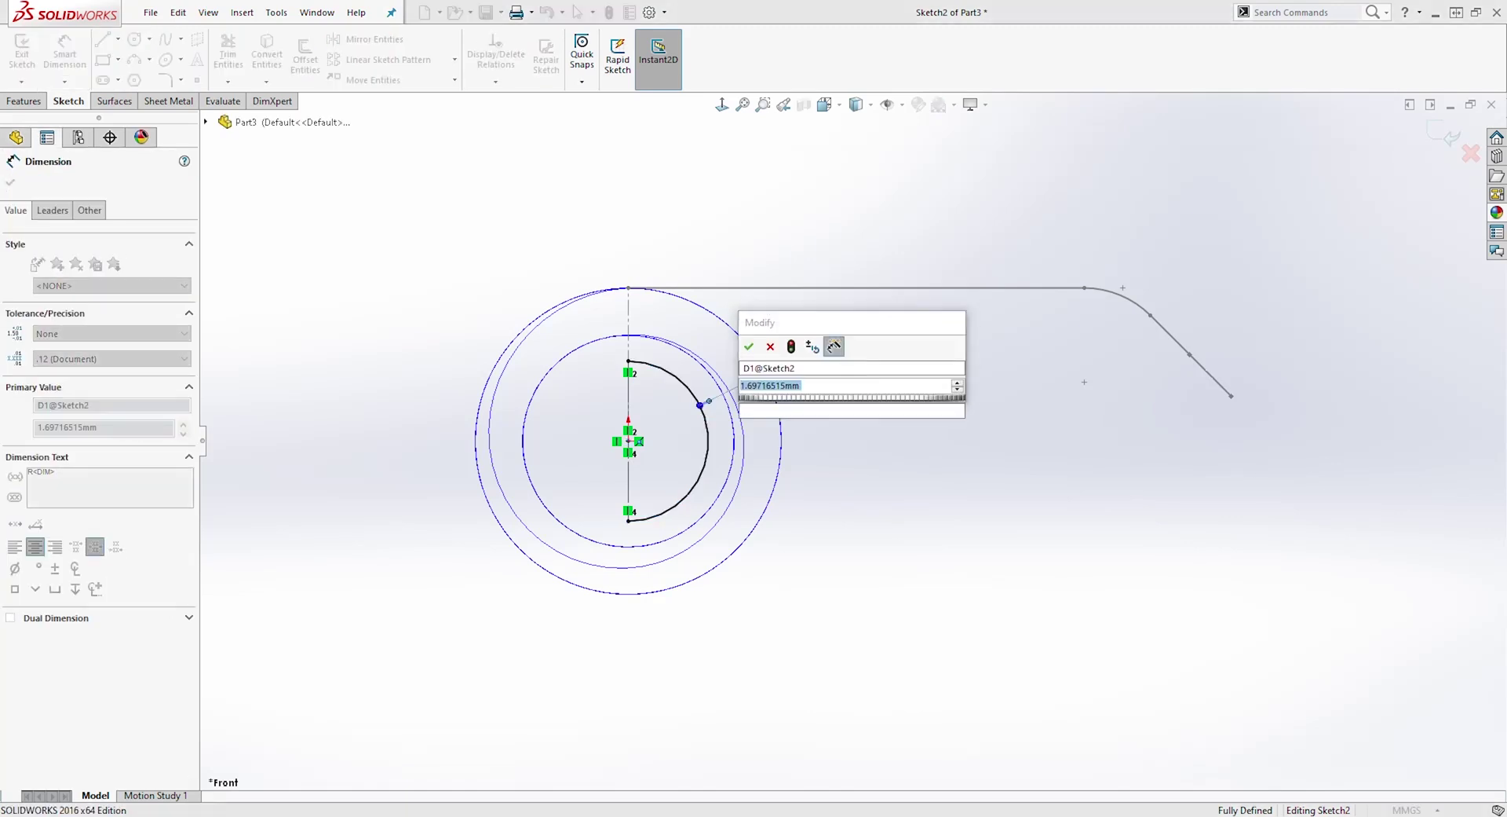
{"action": "type", "text": "2.25"}
{"action": "key", "text": "Return"}
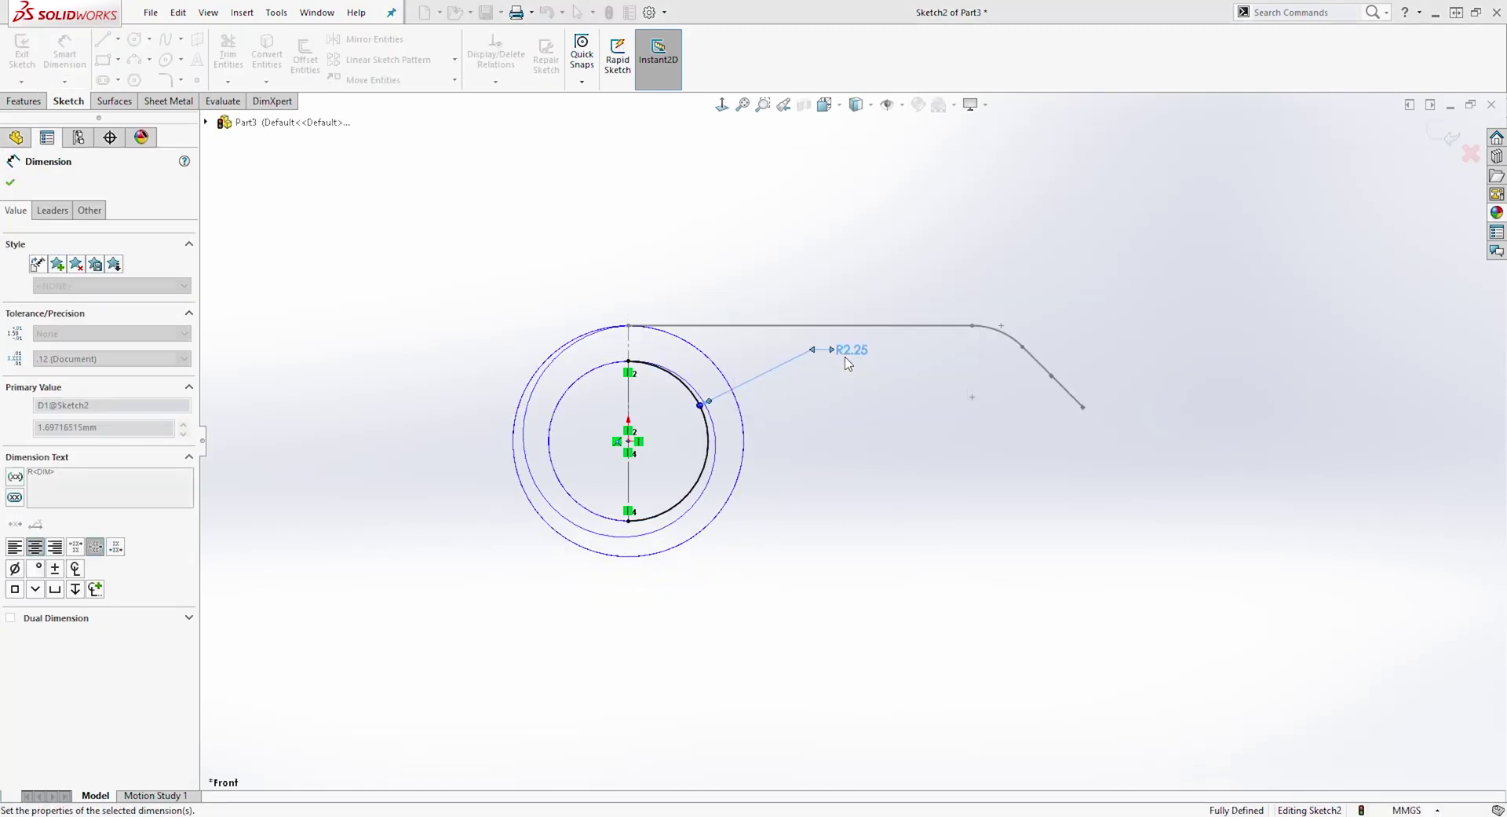
{"action": "key", "text": "Escape"}
{"action": "key", "text": "Escape"}
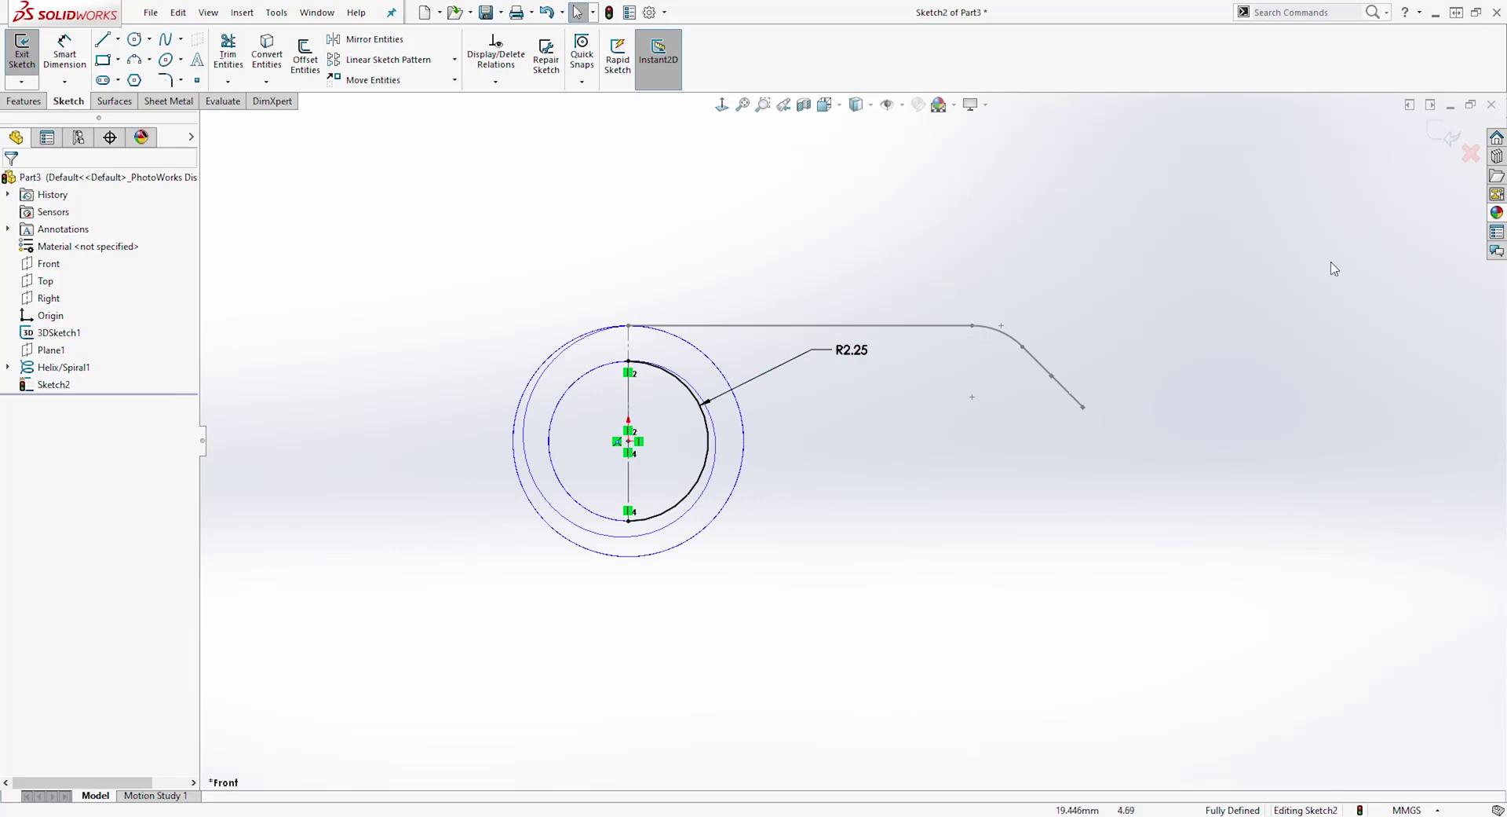
{"action": "left_click", "coordinate": [1441, 141]}
{"action": "mouse_move", "coordinate": [1044, 573]}
{"action": "middle_mouse_down"}
{"action": "mouse_move", "coordinate": [1012, 572]}
{"action": "mouse_move", "coordinate": [991, 621]}
{"action": "mouse_move", "coordinate": [1000, 609]}
{"action": "mouse_move", "coordinate": [973, 581]}
{"action": "mouse_move", "coordinate": [996, 595]}
{"action": "mouse_move", "coordinate": [974, 489]}
{"action": "mouse_move", "coordinate": [963, 494]}
{"action": "mouse_move", "coordinate": [922, 432]}
{"action": "middle_mouse_up"}
{"action": "left_click", "coordinate": [996, 595]}
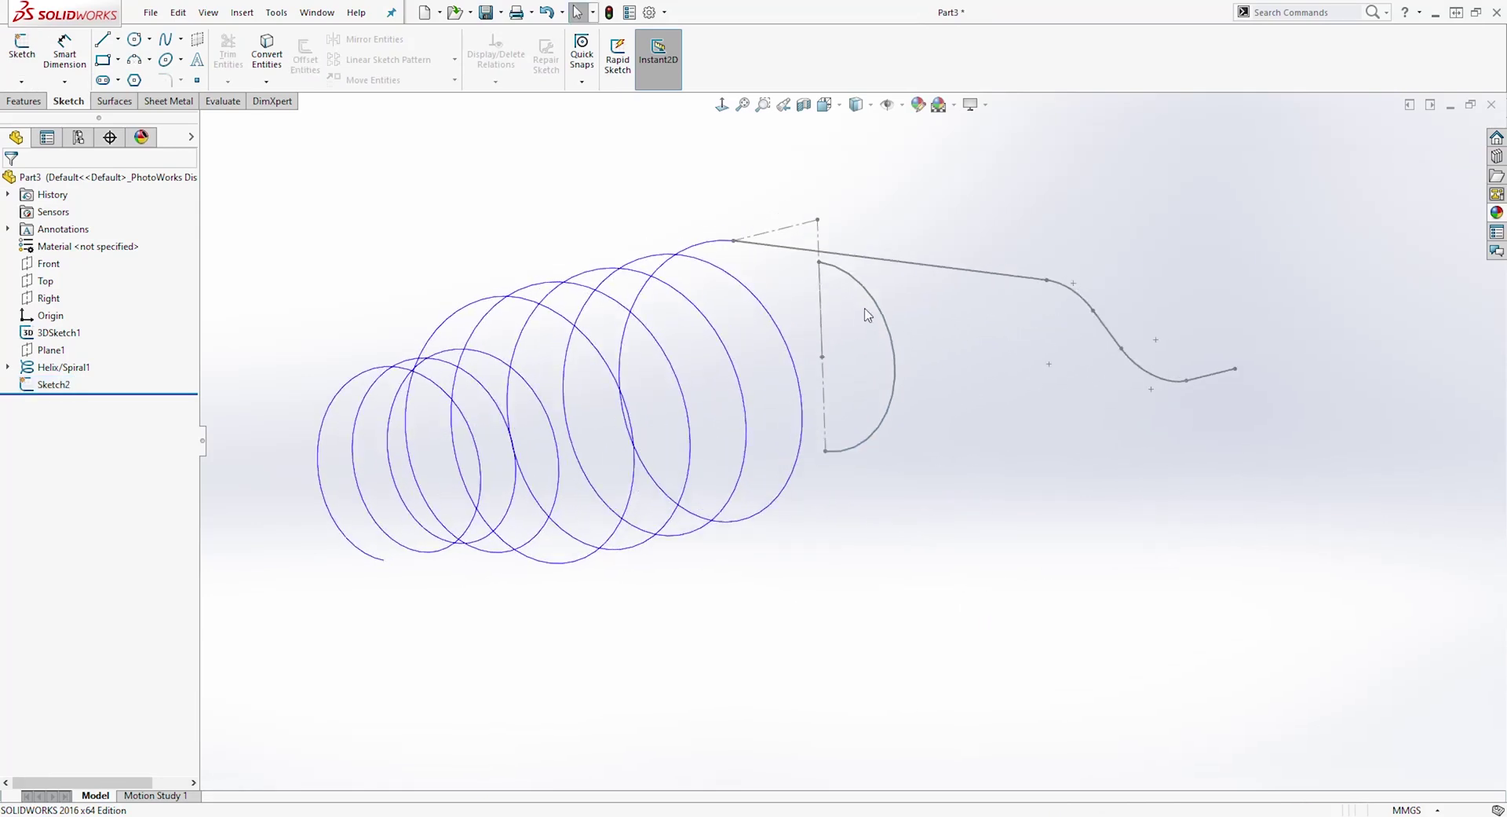
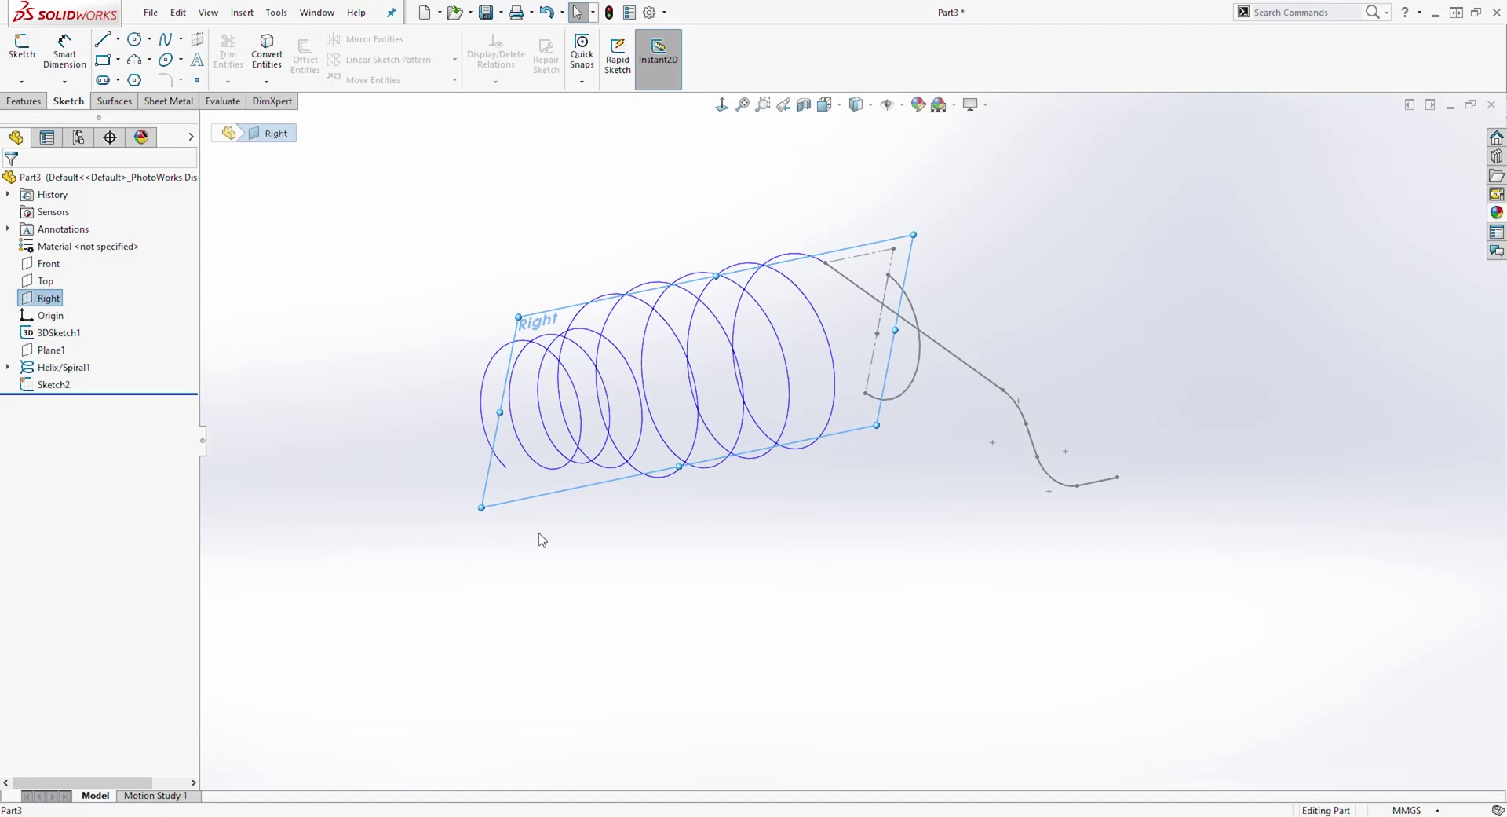
Step: Start a sketch on the Right plane and draw a circle in the free space beyond the helix's small end
{"action": "middle_click_drag", "start_coordinate": [541, 538], "coordinate": [556, 572]}
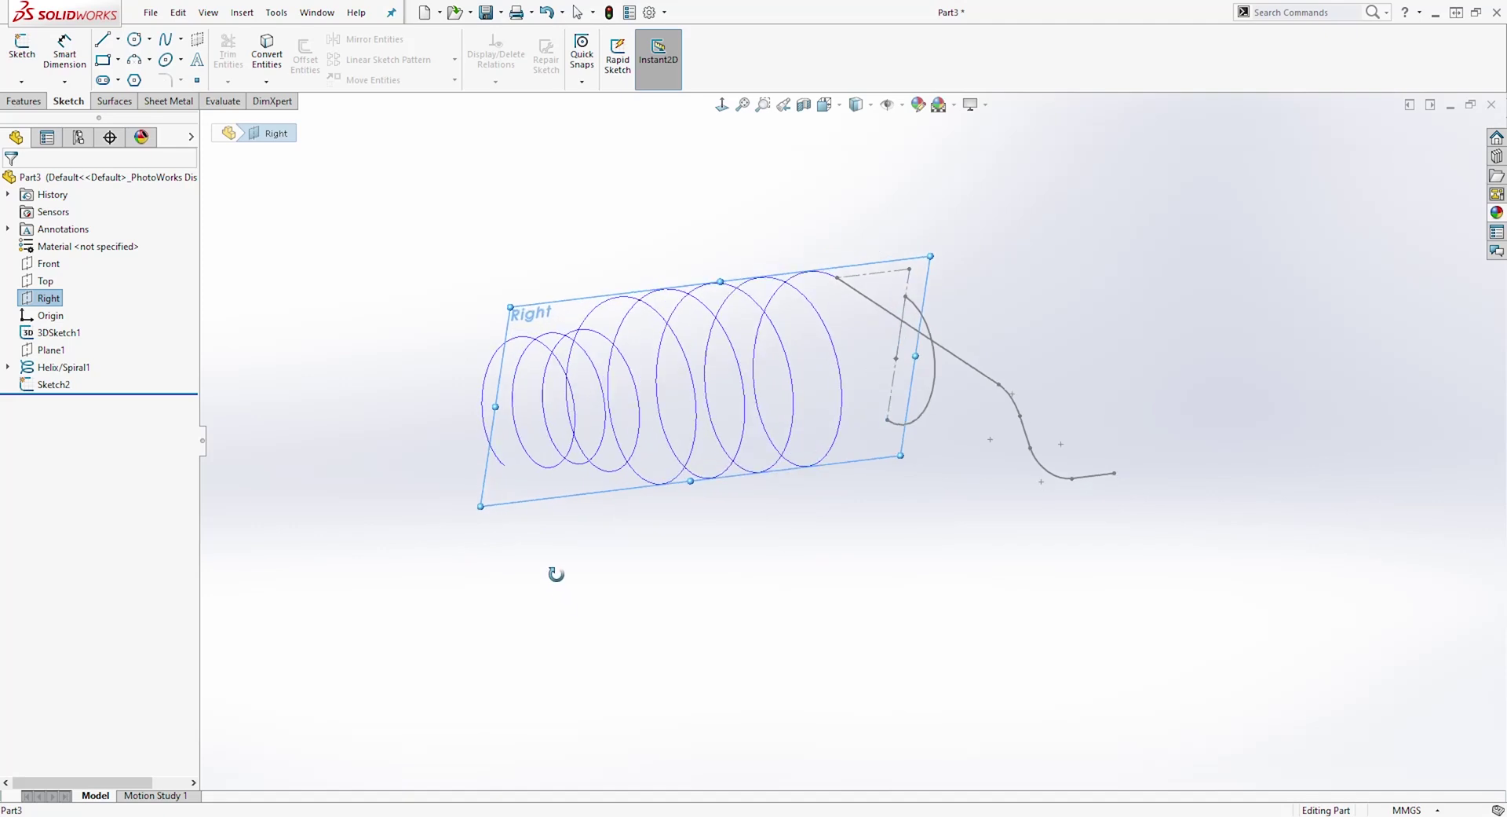
{"action": "left_click", "coordinate": [23, 49]}
{"action": "left_click", "coordinate": [722, 105]}
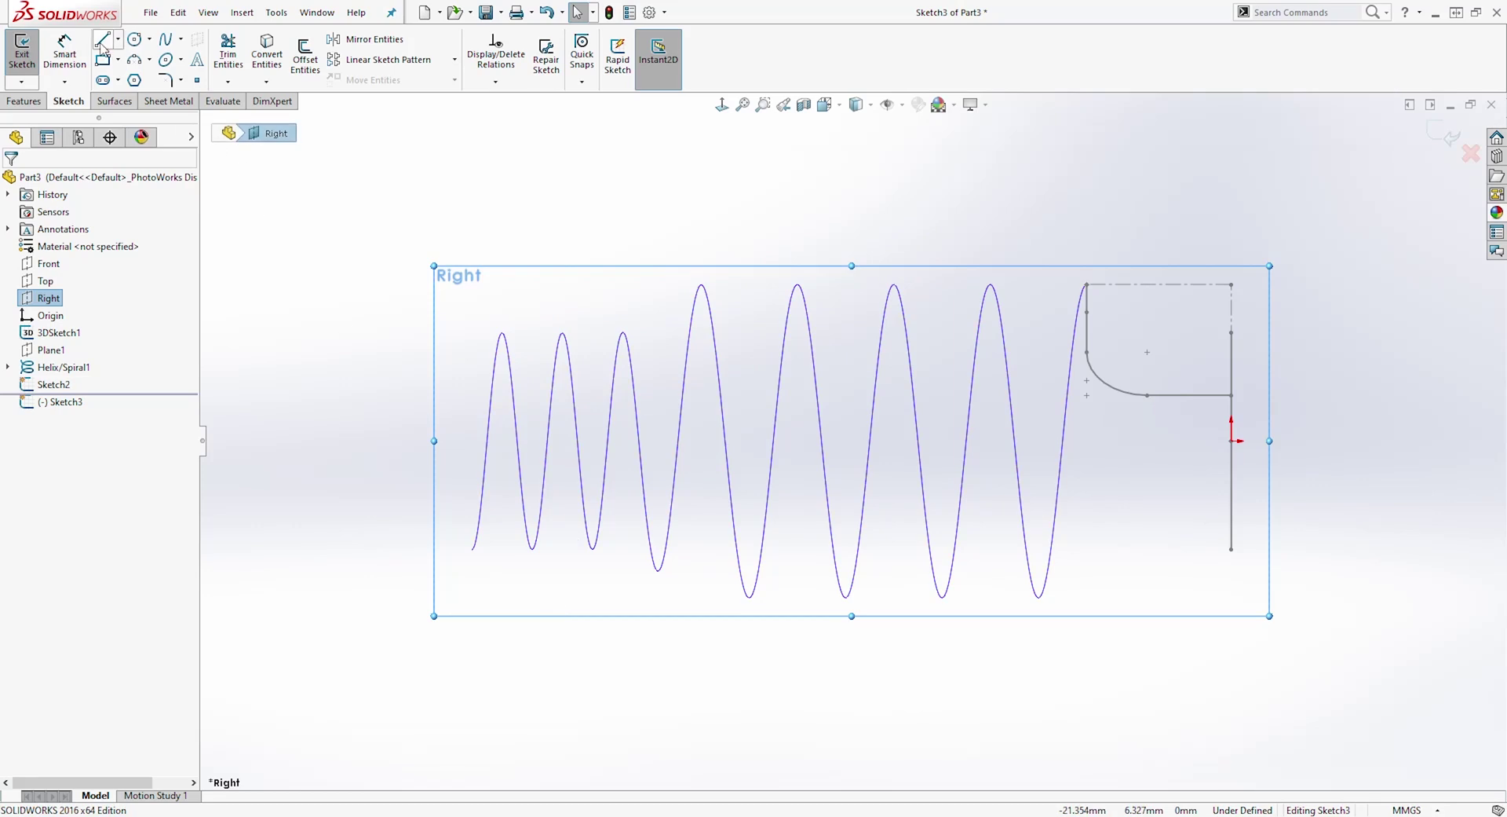
{"action": "left_click", "coordinate": [136, 40]}
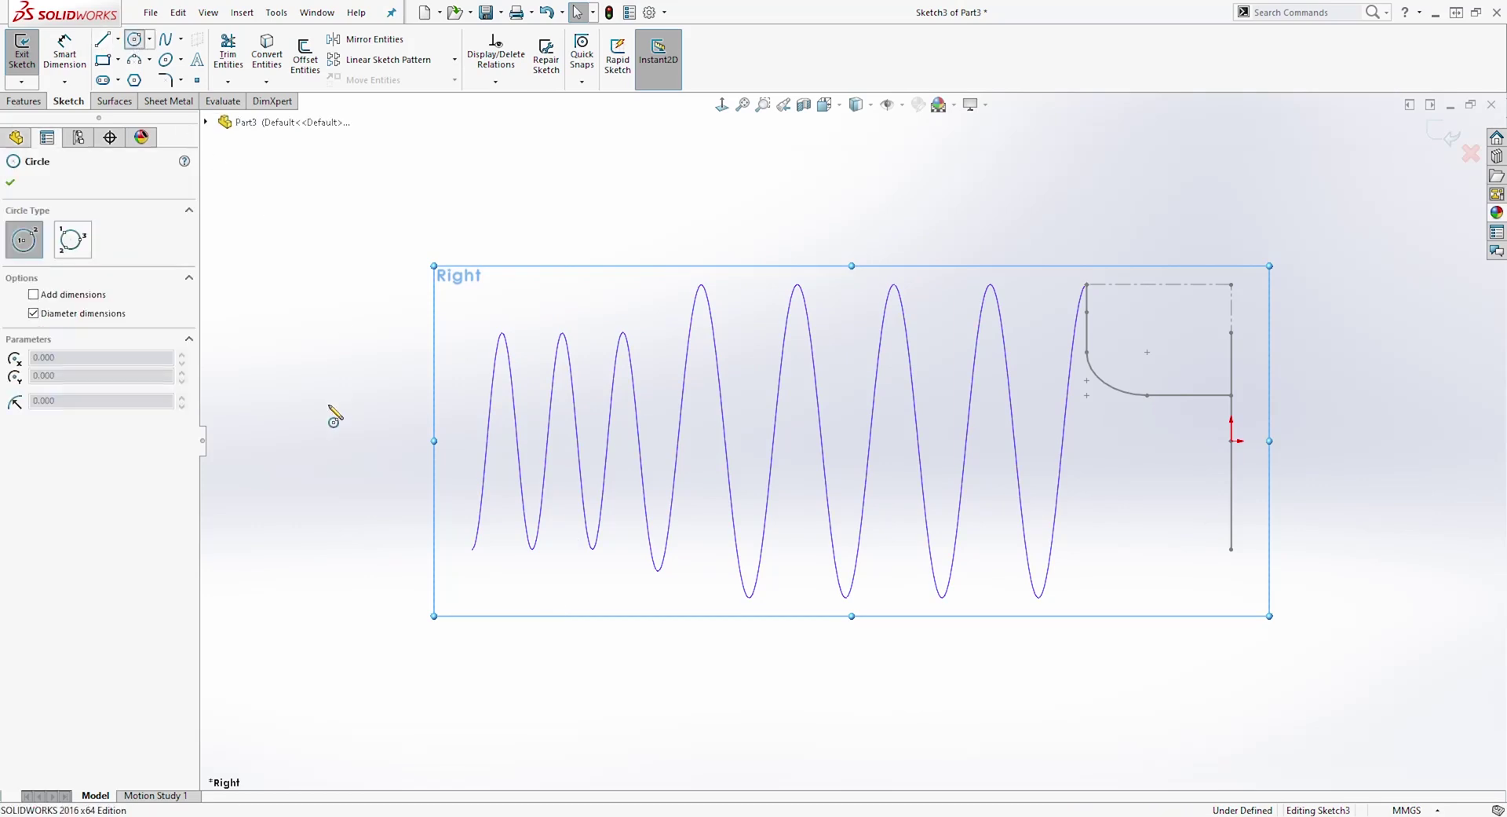
{"action": "left_click", "coordinate": [358, 464]}
{"action": "left_click", "coordinate": [396, 426]}
{"action": "key", "text": "Escape"}
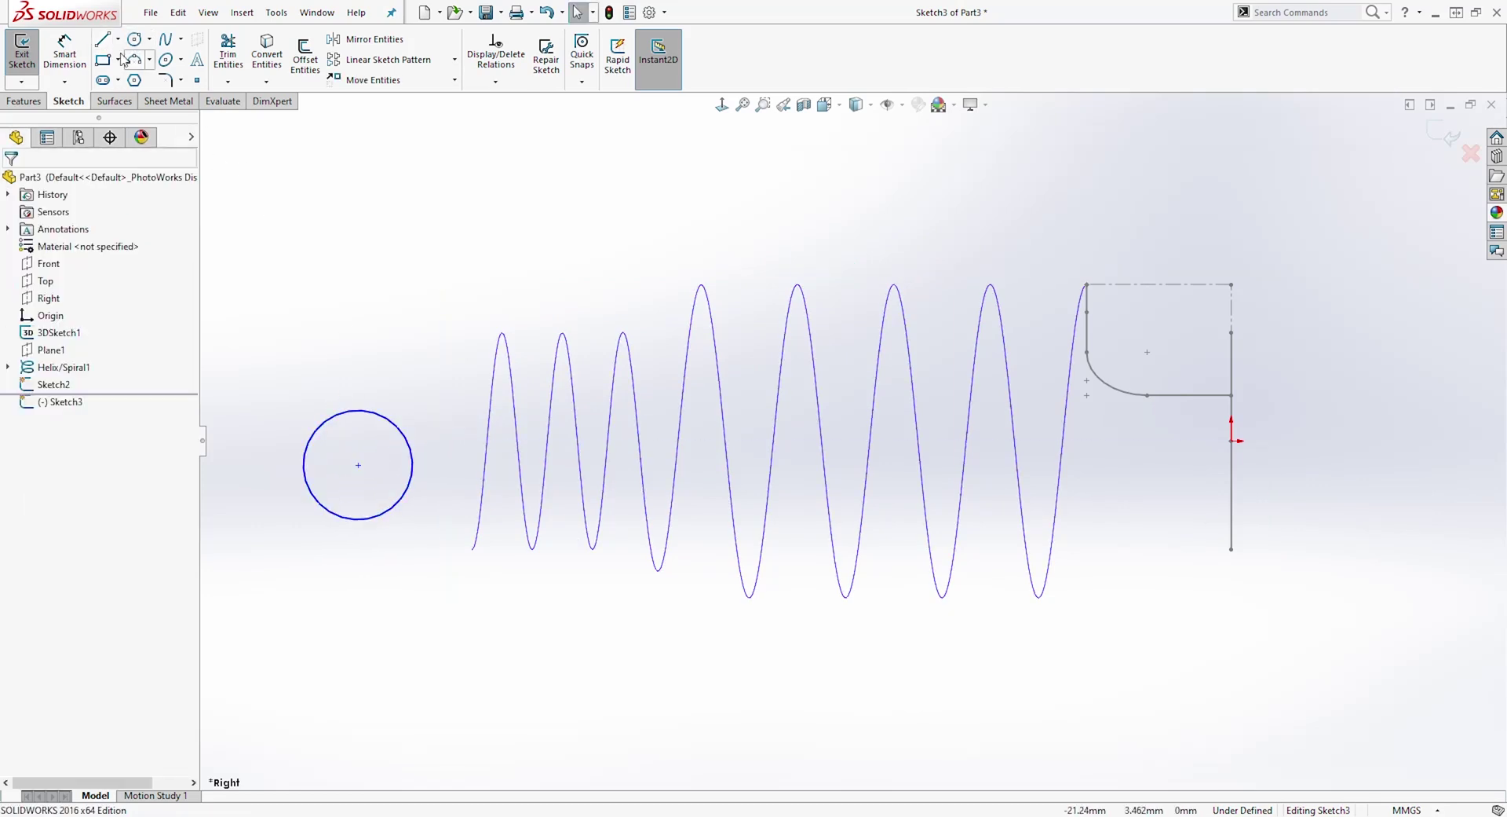
Step: Draw two separate slanted lines about 3 mm long, one on each side of the circle, spreading outward toward their lower ends
{"action": "key", "text": "l"}
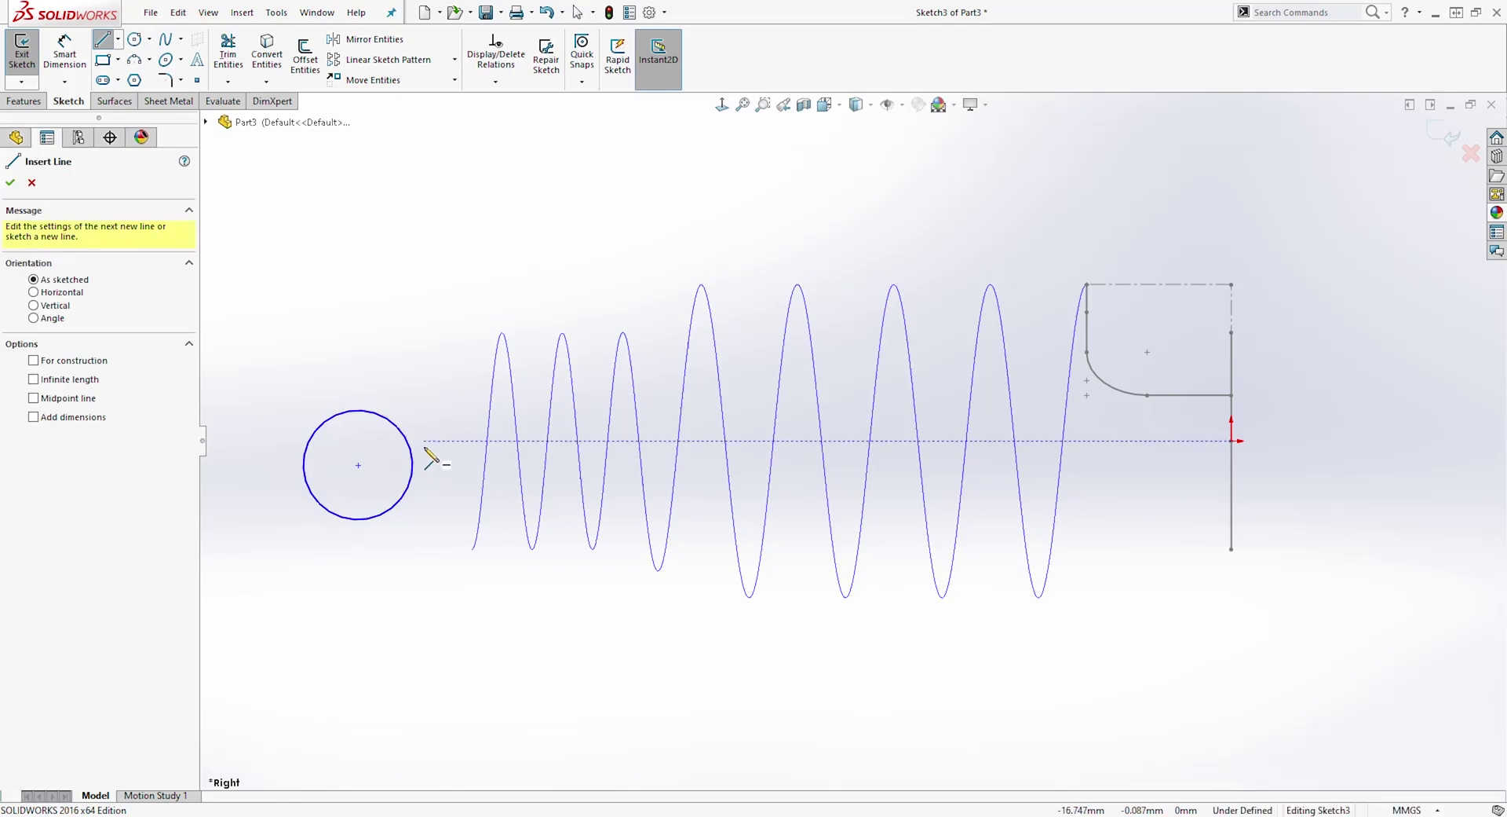
{"action": "left_click", "coordinate": [424, 442]}
{"action": "left_click", "coordinate": [456, 586]}
{"action": "key", "text": "Escape"}
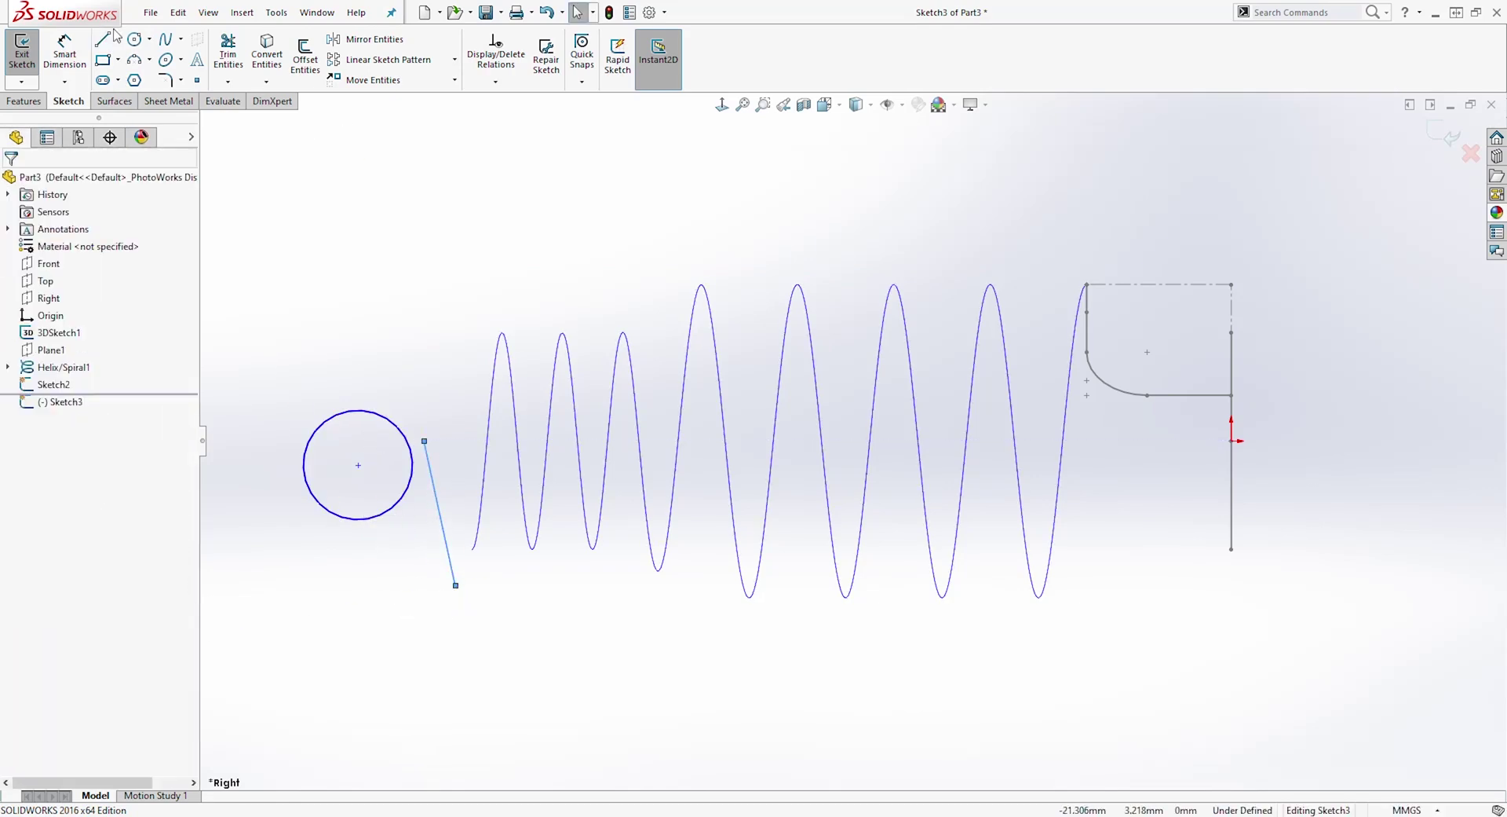
{"action": "left_click", "coordinate": [104, 43]}
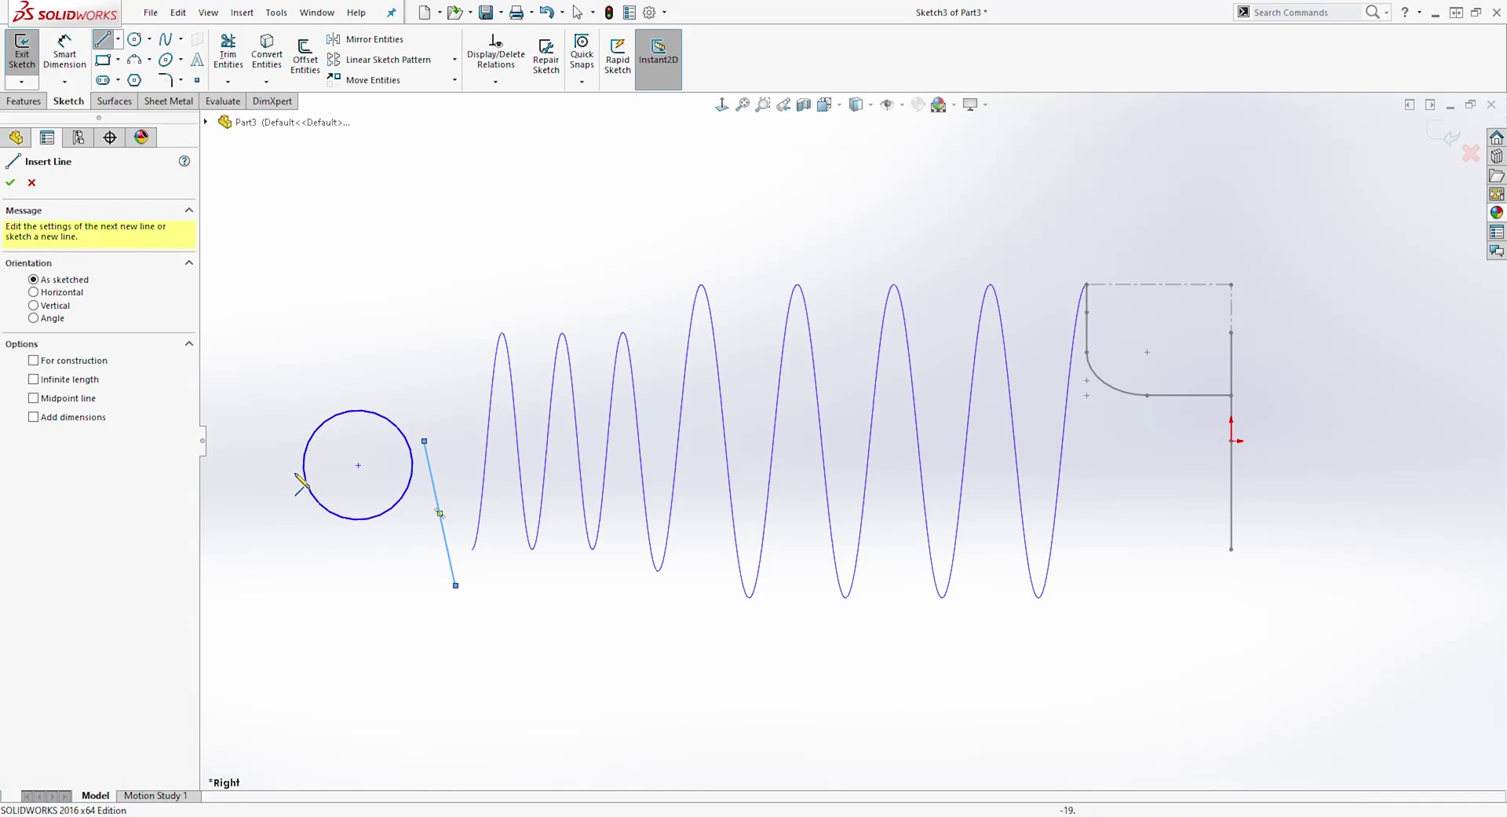
{"action": "left_click", "coordinate": [297, 453]}
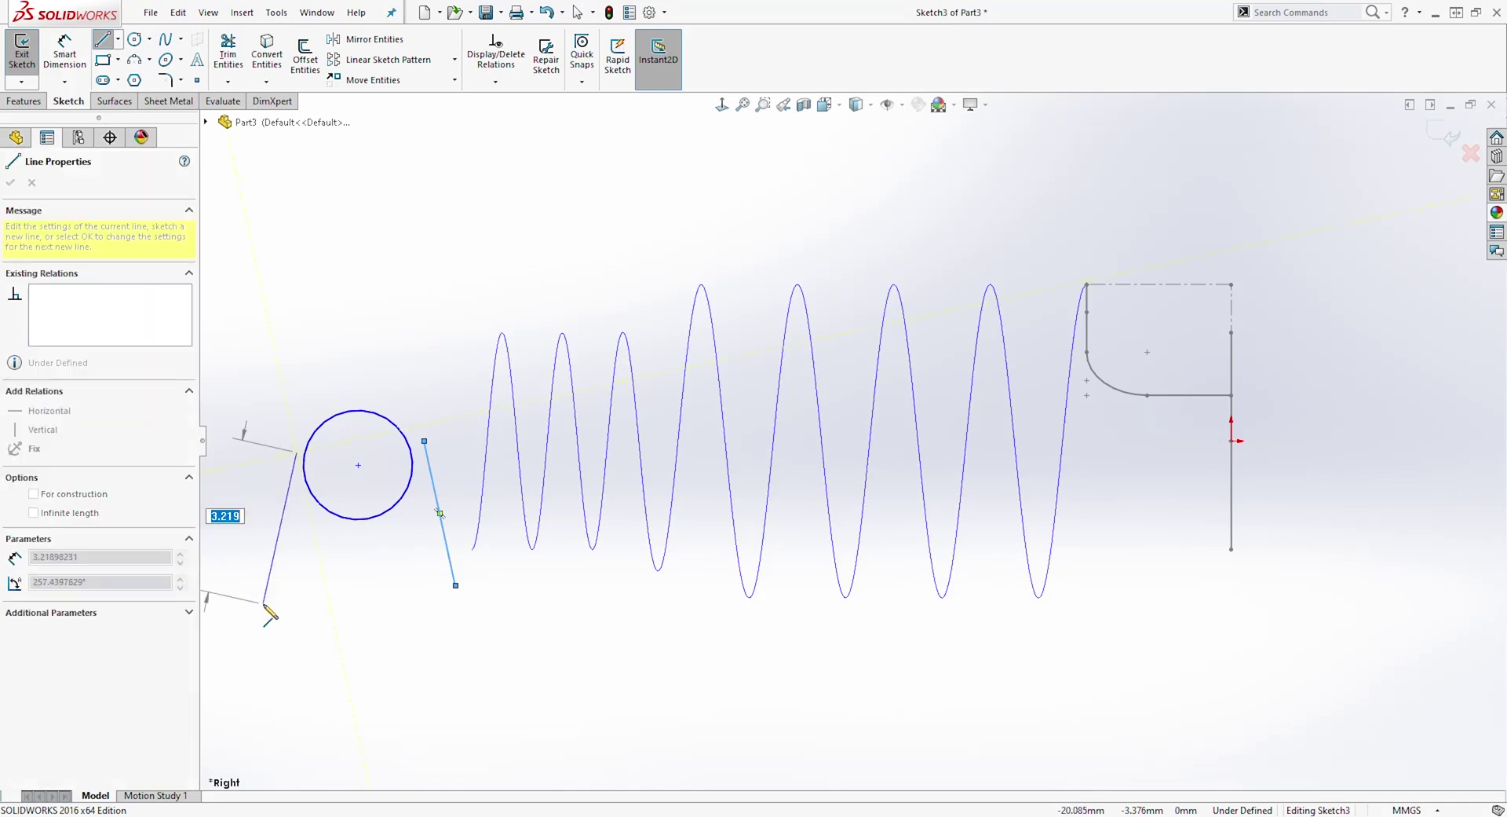
{"action": "left_click", "coordinate": [263, 603]}
{"action": "key", "text": "Escape"}
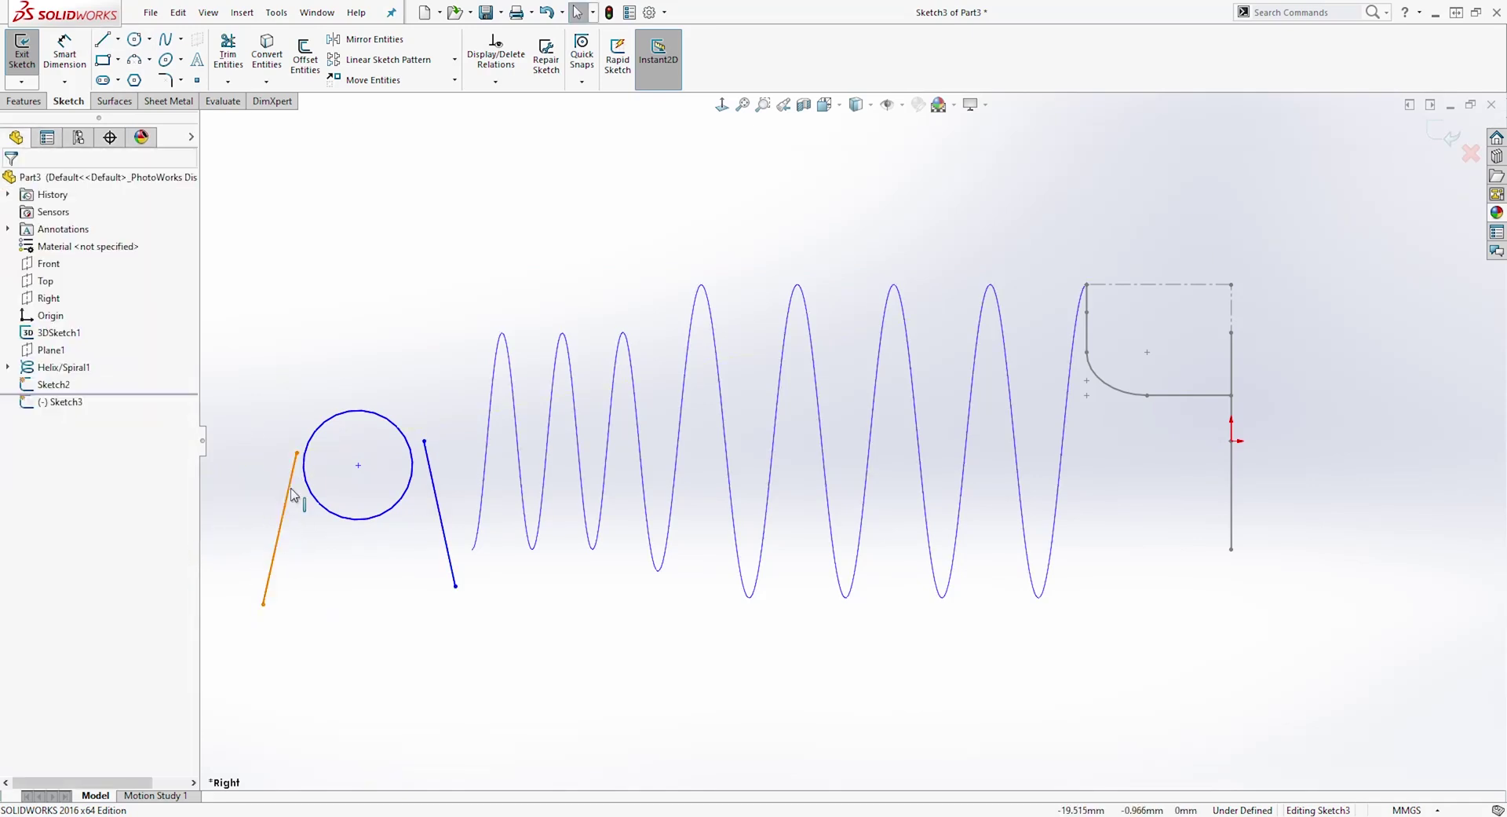
Step: Make both slanted lines tangent to the circle
{"action": "left_click", "coordinate": [288, 490]}
{"action": "left_click", "coordinate": [312, 449], "text": "ctrl"}
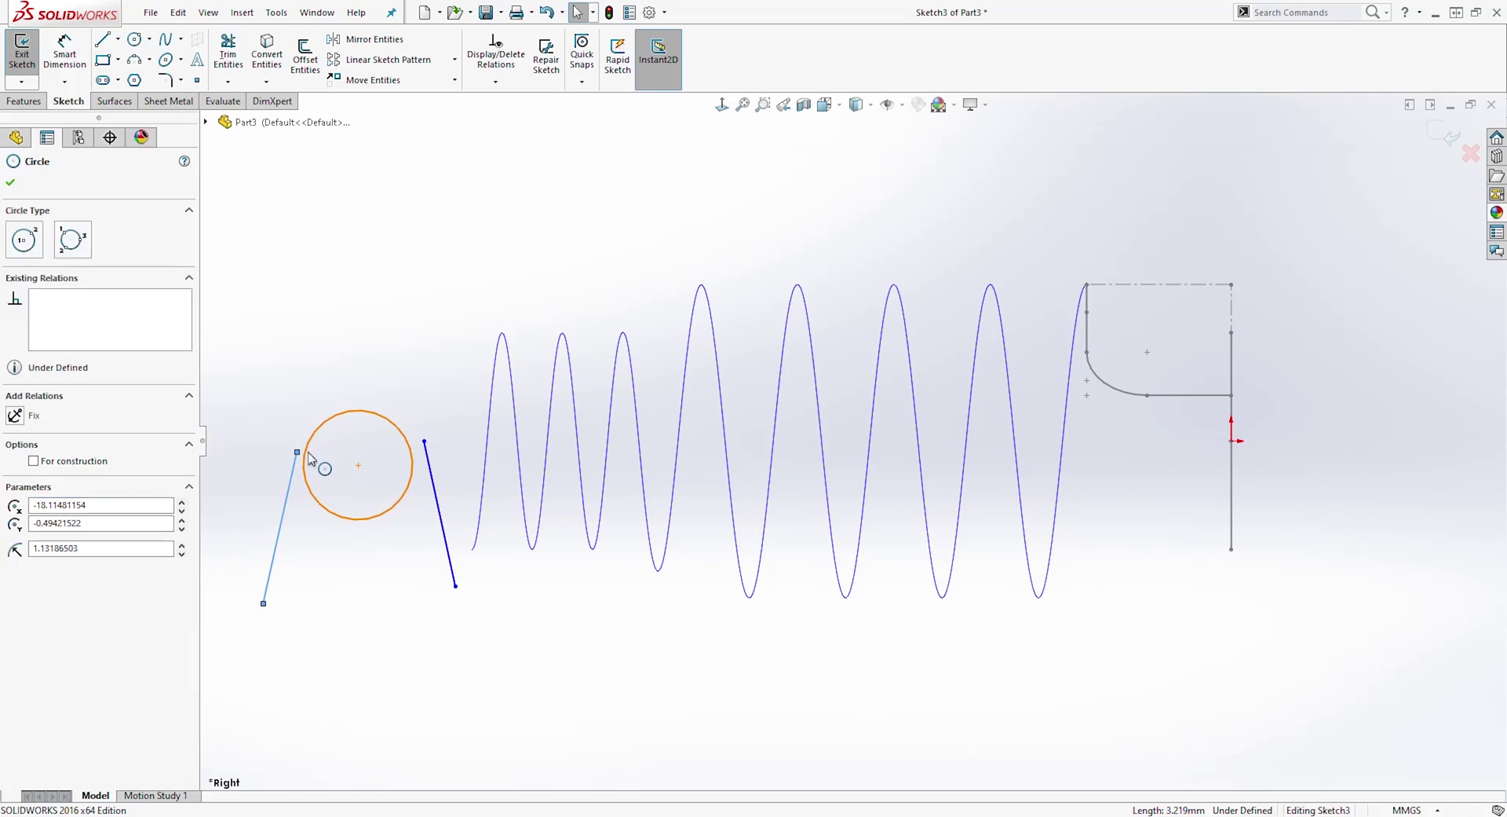
{"action": "left_click", "coordinate": [16, 436]}
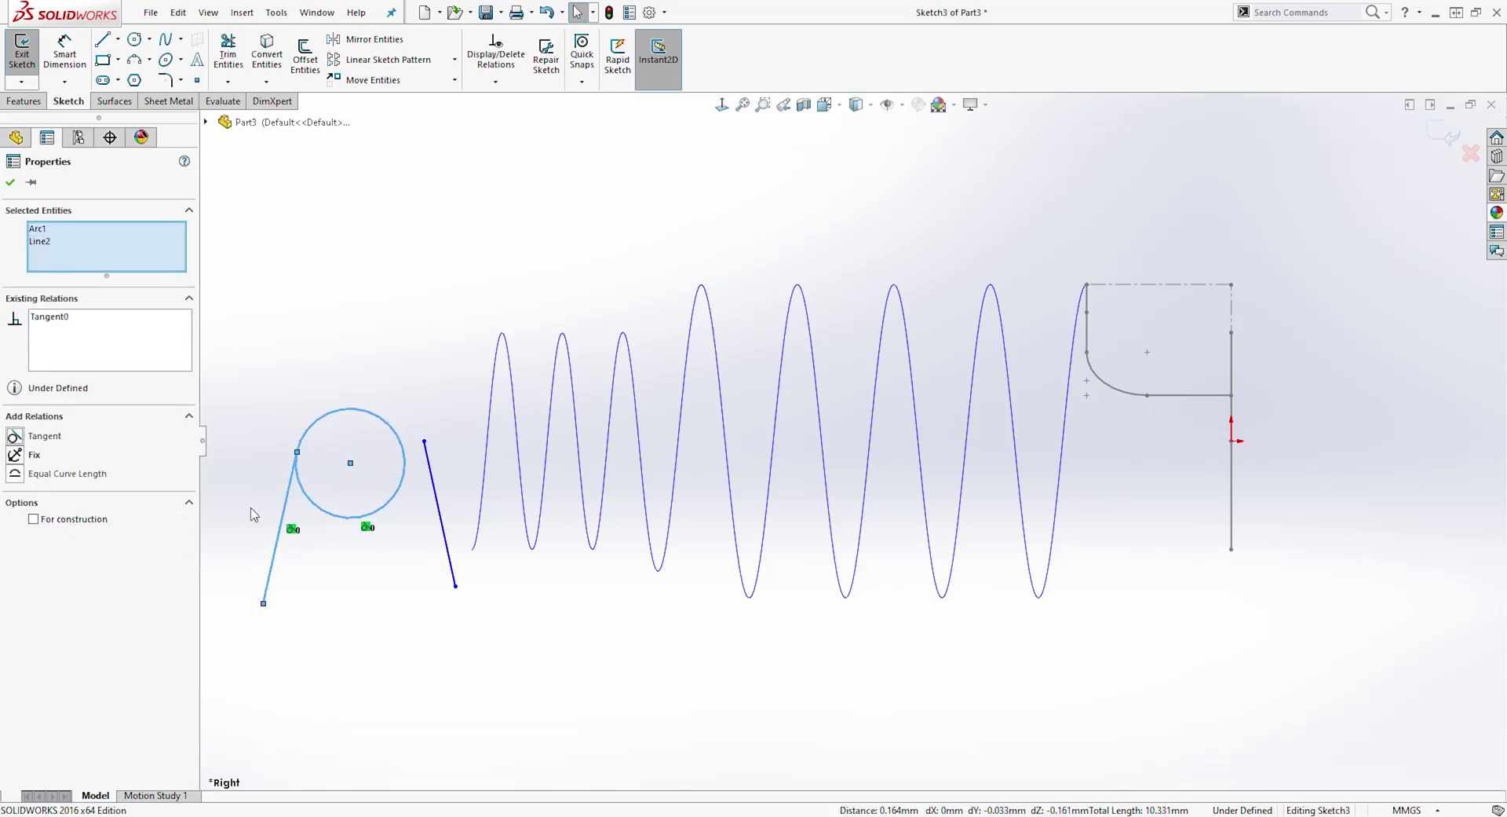
{"action": "left_click", "coordinate": [421, 532]}
{"action": "left_click", "coordinate": [407, 476]}
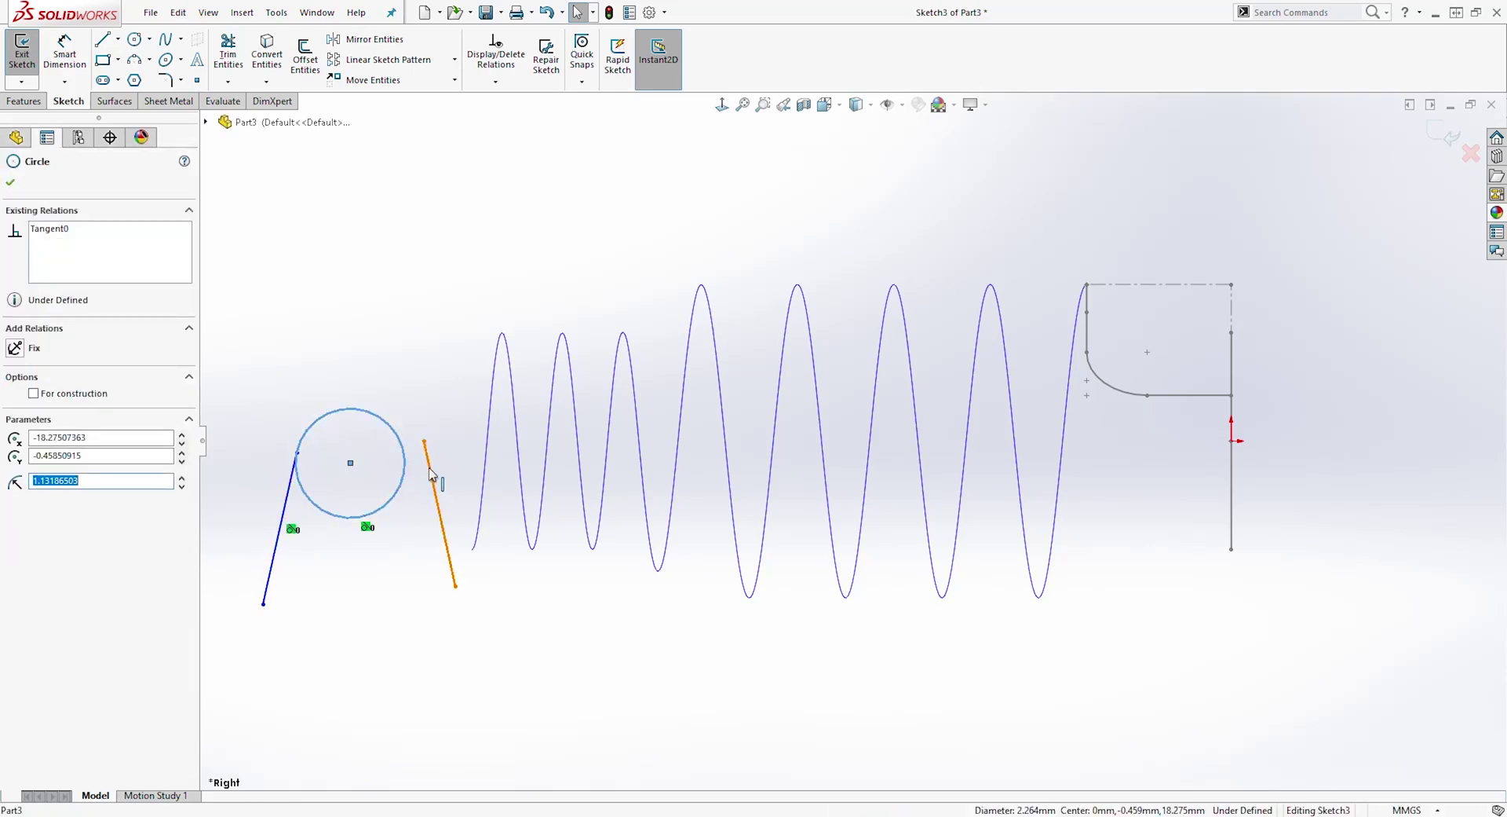
{"action": "left_click", "coordinate": [431, 474], "text": "ctrl"}
{"action": "left_click", "coordinate": [16, 436]}
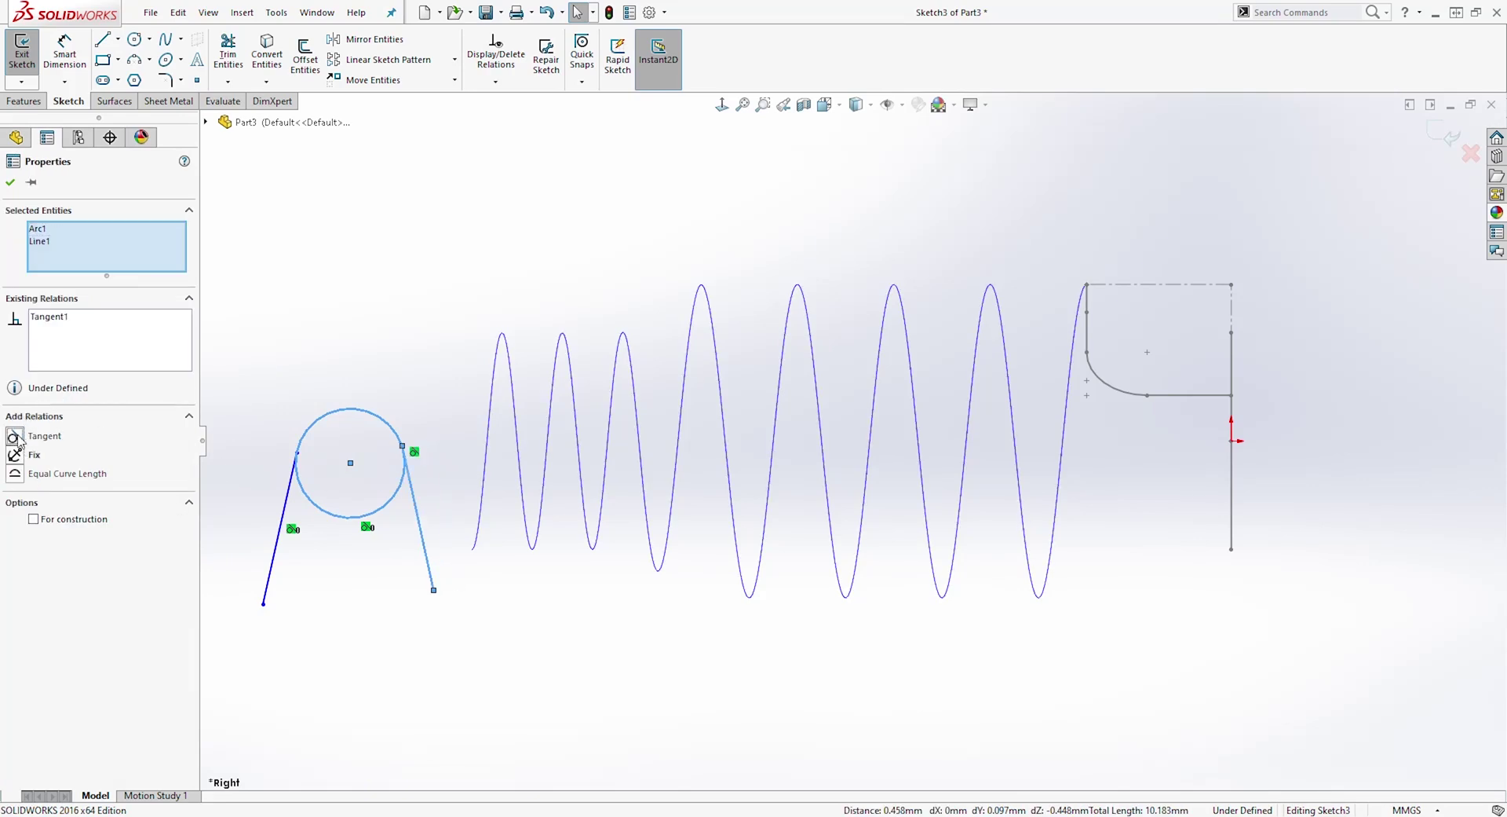
{"action": "left_click", "coordinate": [248, 387]}
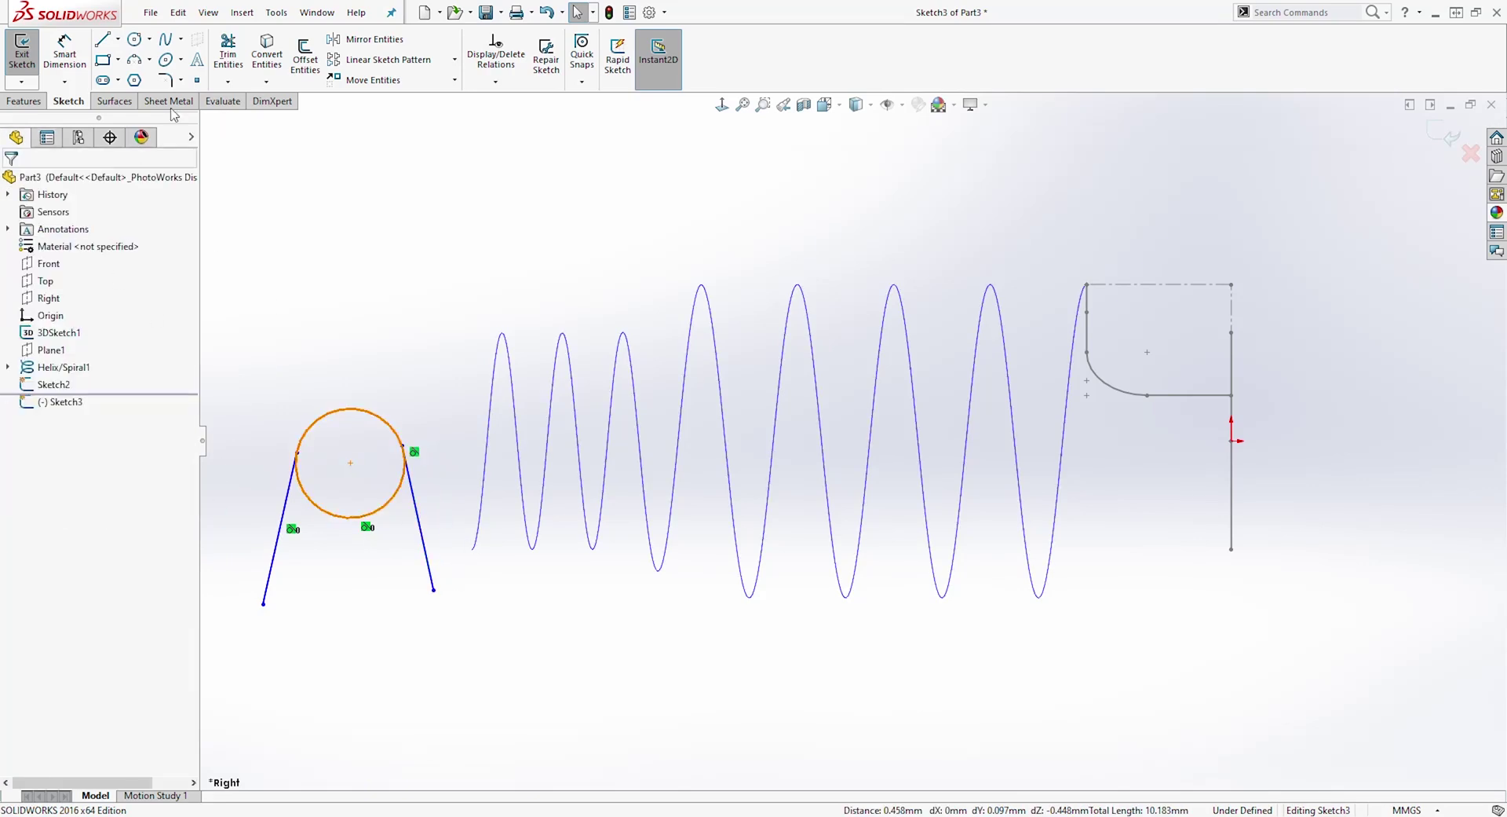
Step: Try to trim away the lower part of the circle between the two tangent lines and undo the trim
{"action": "left_click", "coordinate": [228, 55]}
{"action": "scroll", "coordinate": [424, 534], "scroll_direction": "down", "scroll_amount": 5}
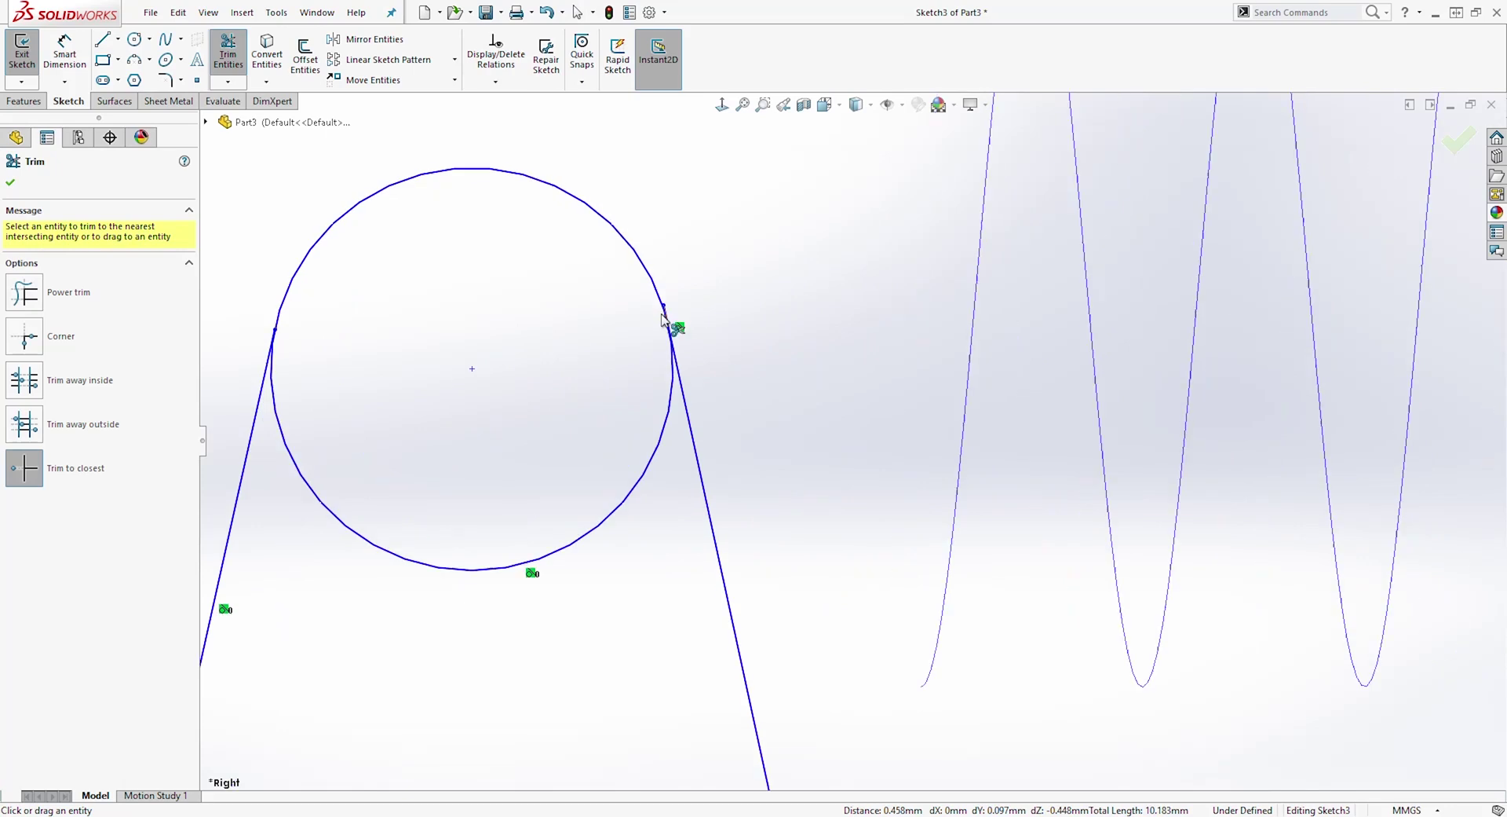
{"action": "left_click", "coordinate": [603, 522]}
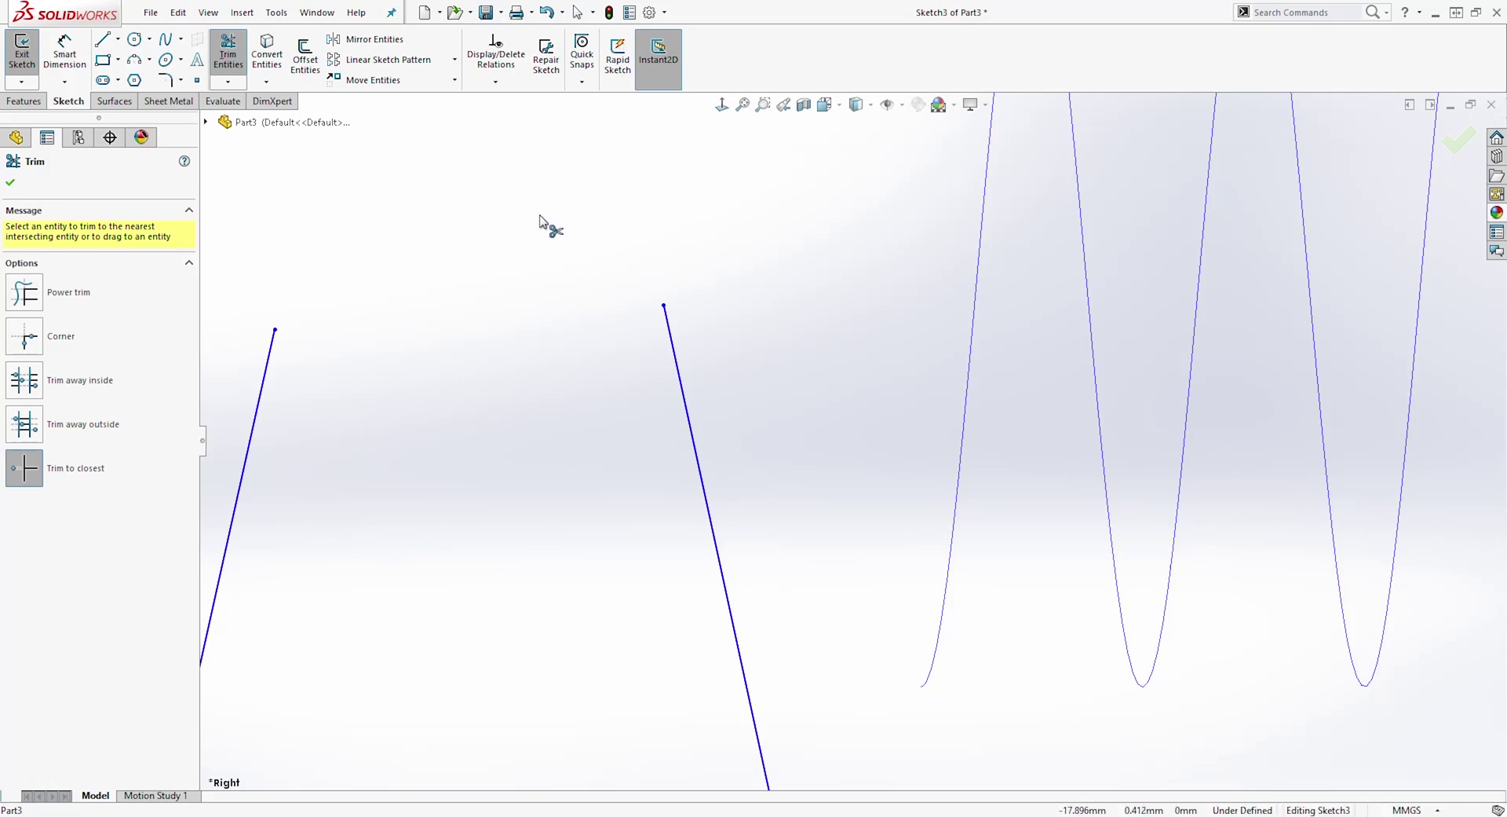
{"action": "key", "text": "Escape"}
{"action": "key", "text": "ctrl+z"}
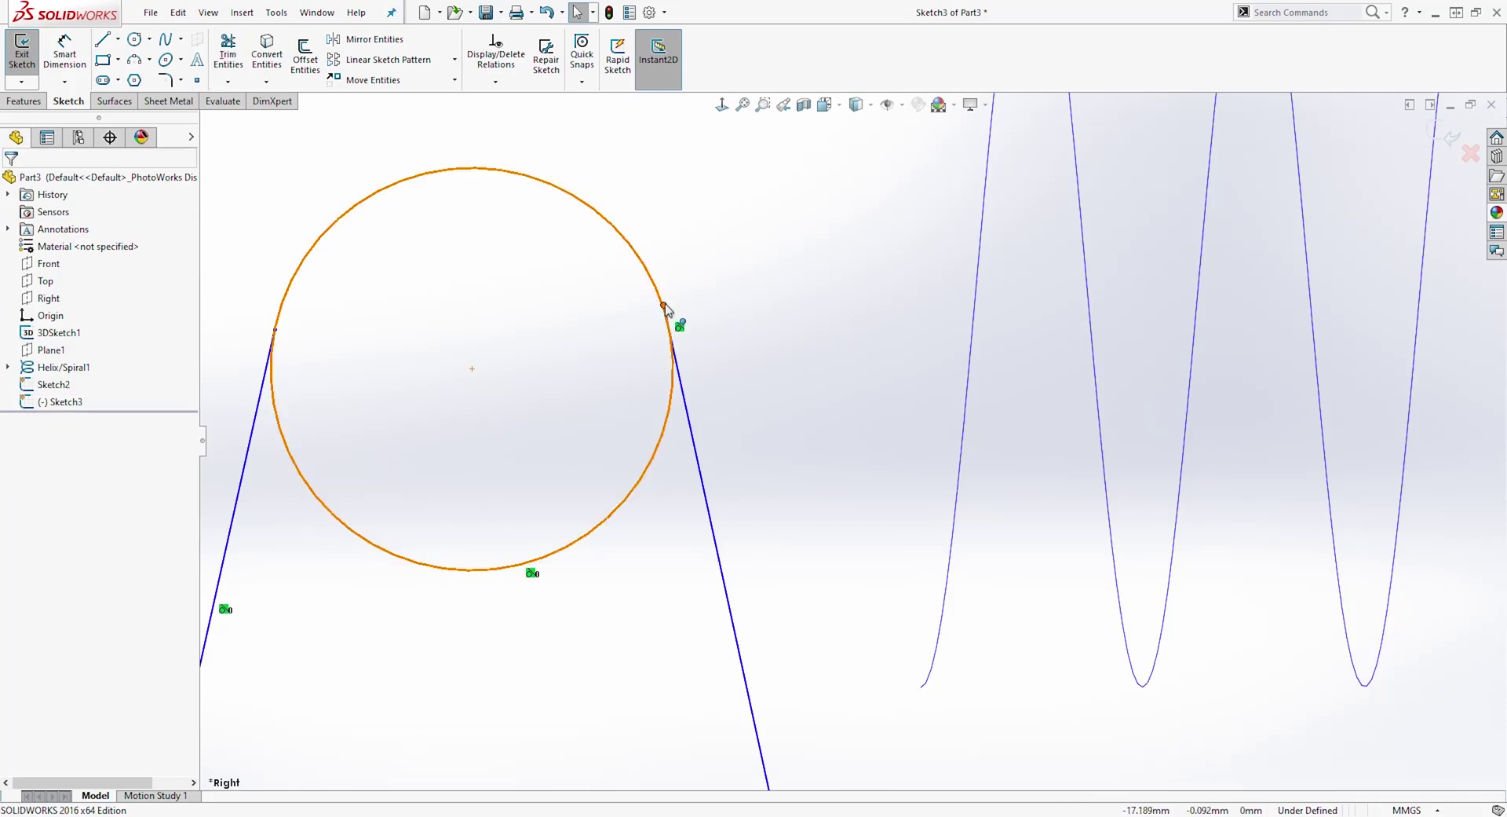
Step: Extend the upper endpoints of both tangent lines upward so that they pass beyond their contact points with the circle
{"action": "left_click_drag", "start_coordinate": [664, 306], "coordinate": [639, 197]}
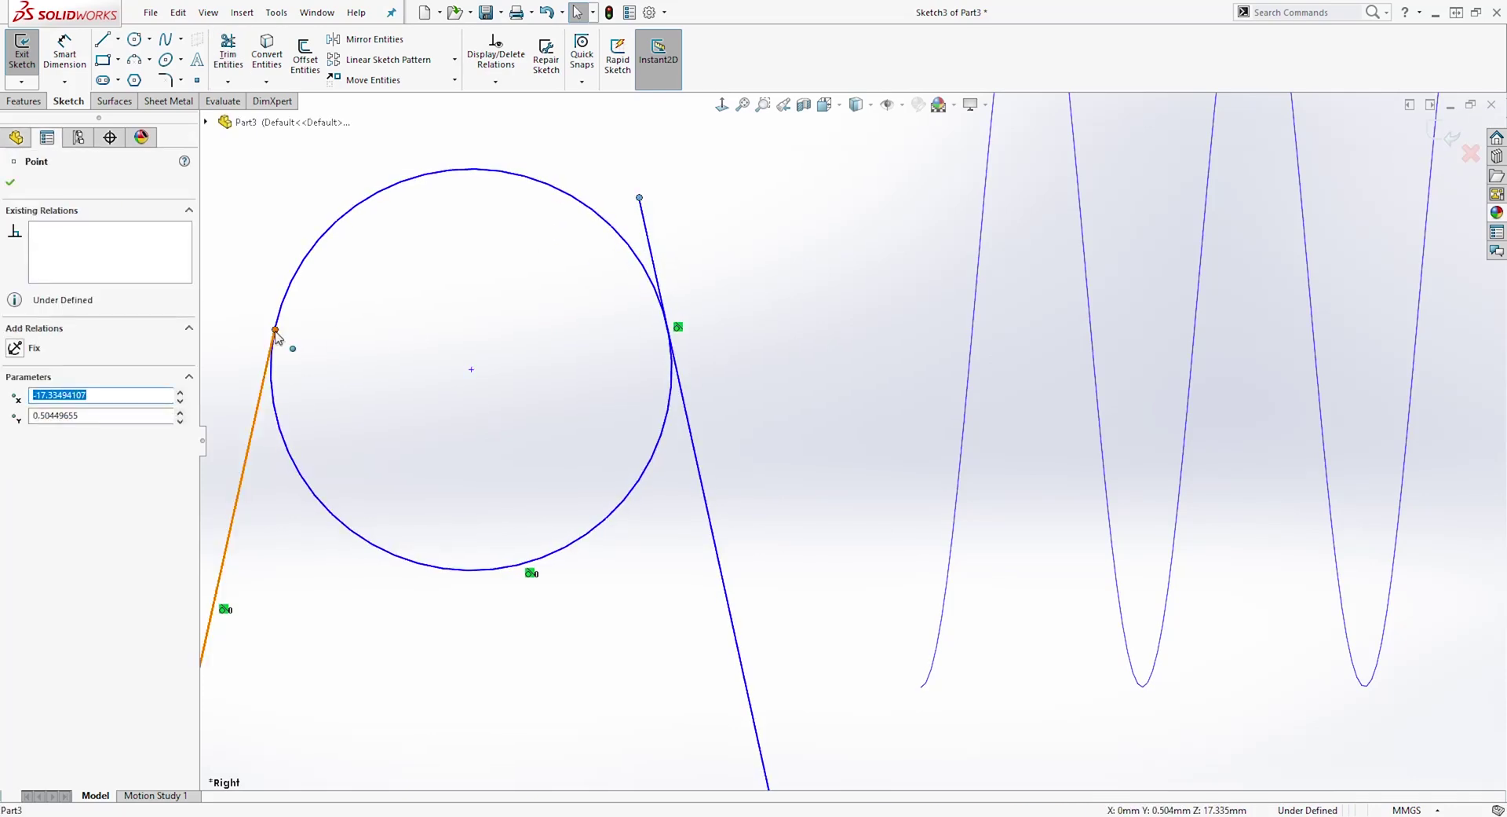
{"action": "left_click_drag", "start_coordinate": [284, 328], "coordinate": [338, 198]}
{"action": "left_click", "coordinate": [387, 394]}
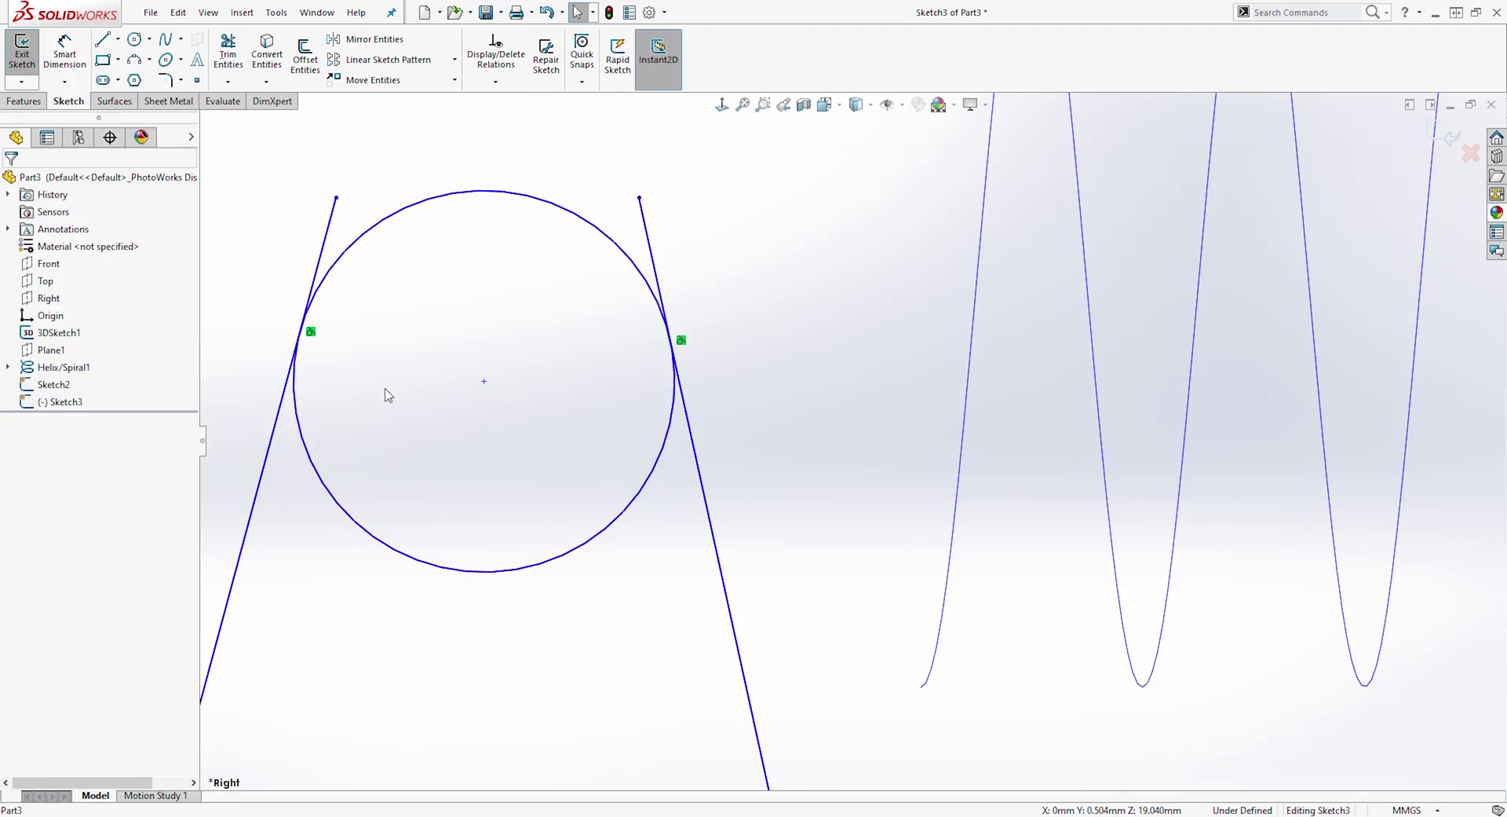
Step: Trim the line ends above both tangent points and the lower part of the circle, leaving an arch with two legs
{"action": "key", "text": "t"}
{"action": "left_click", "coordinate": [333, 228]}
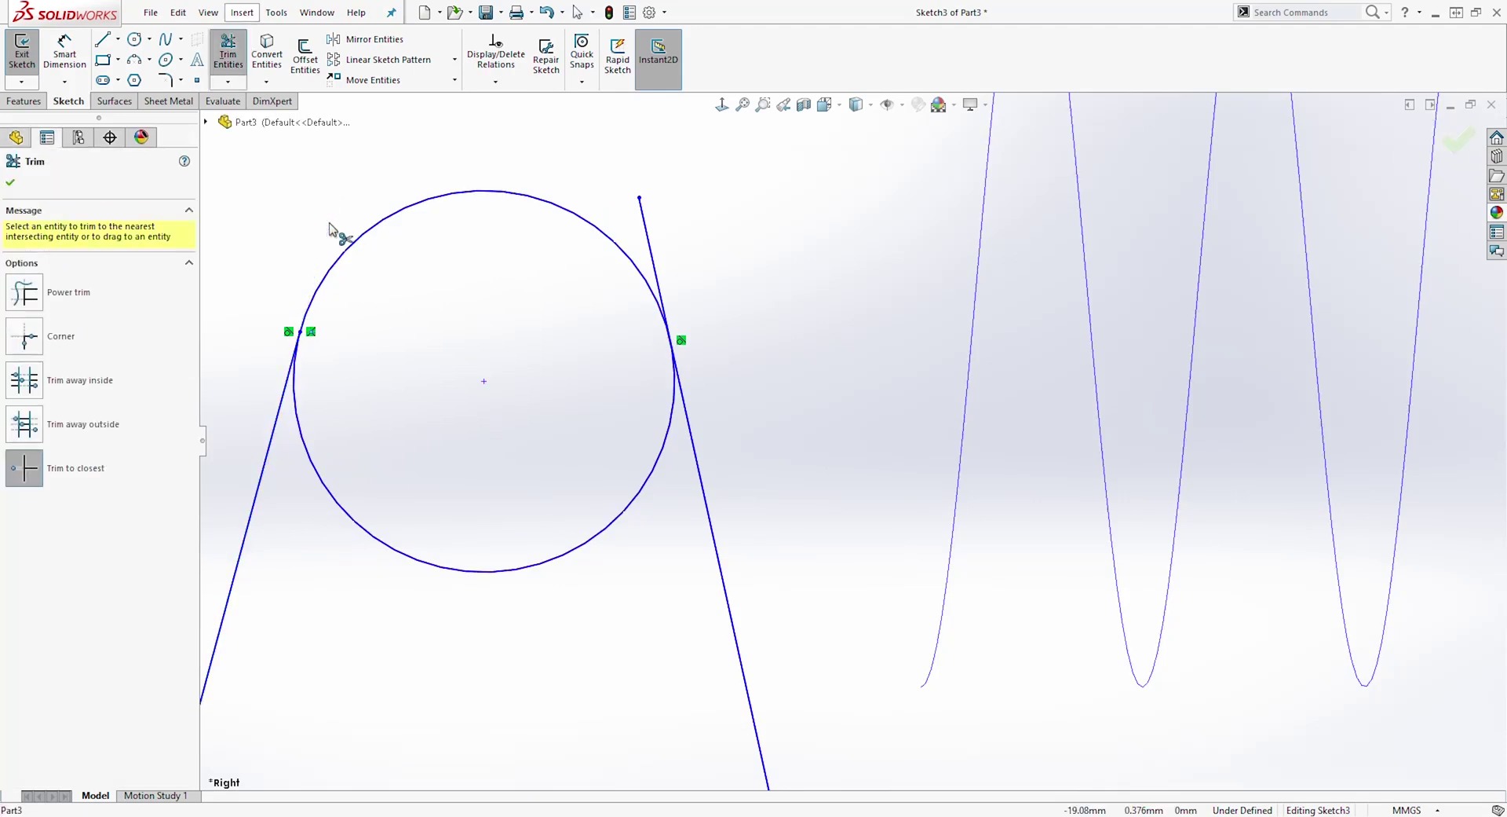
{"action": "left_click", "coordinate": [319, 471]}
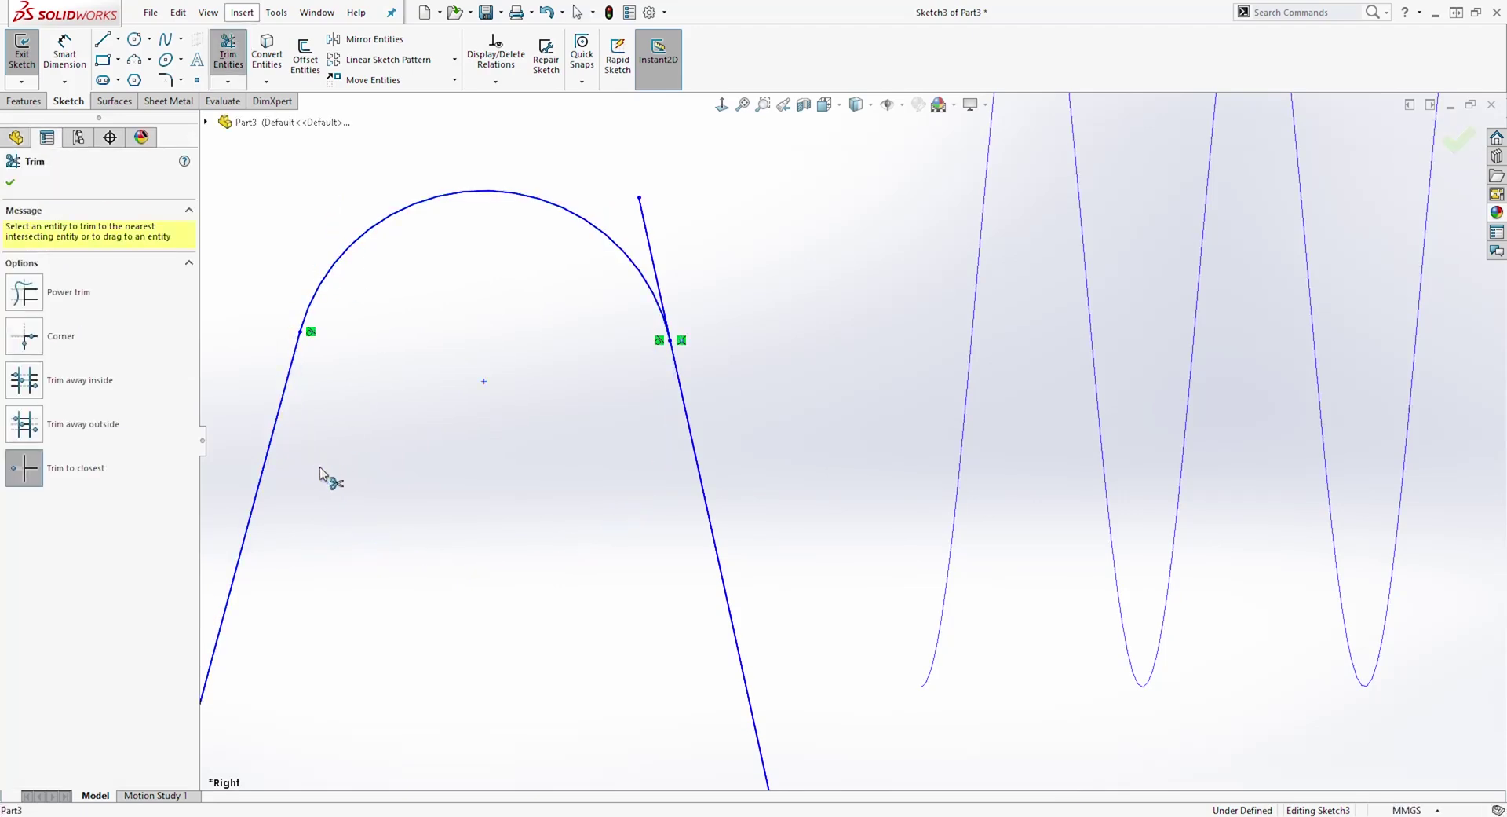
{"action": "left_click", "coordinate": [656, 236]}
{"action": "scroll", "coordinate": [757, 447], "scroll_direction": "up", "scroll_amount": 3}
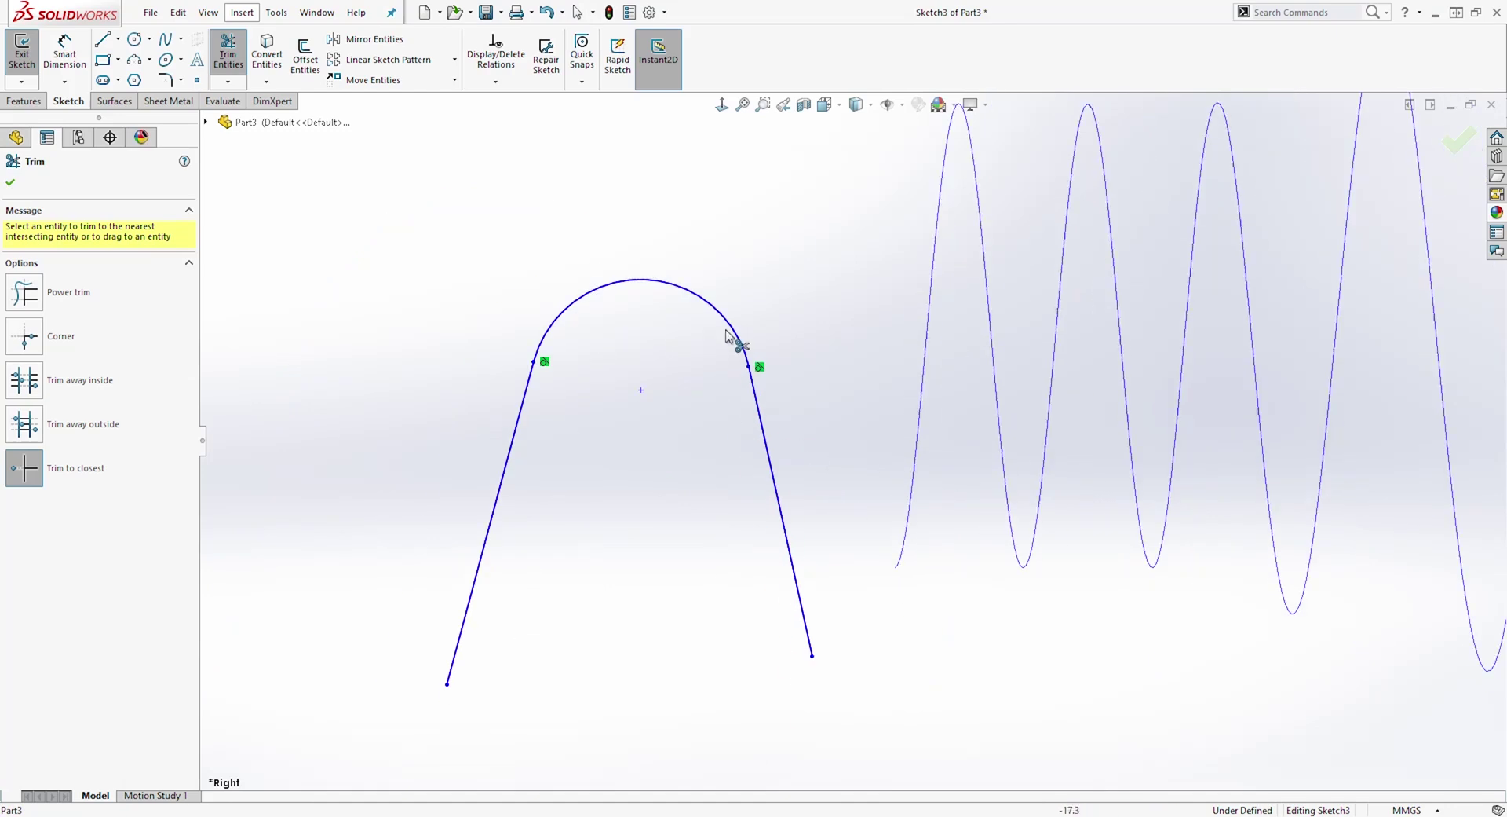
{"action": "key", "text": "Escape"}
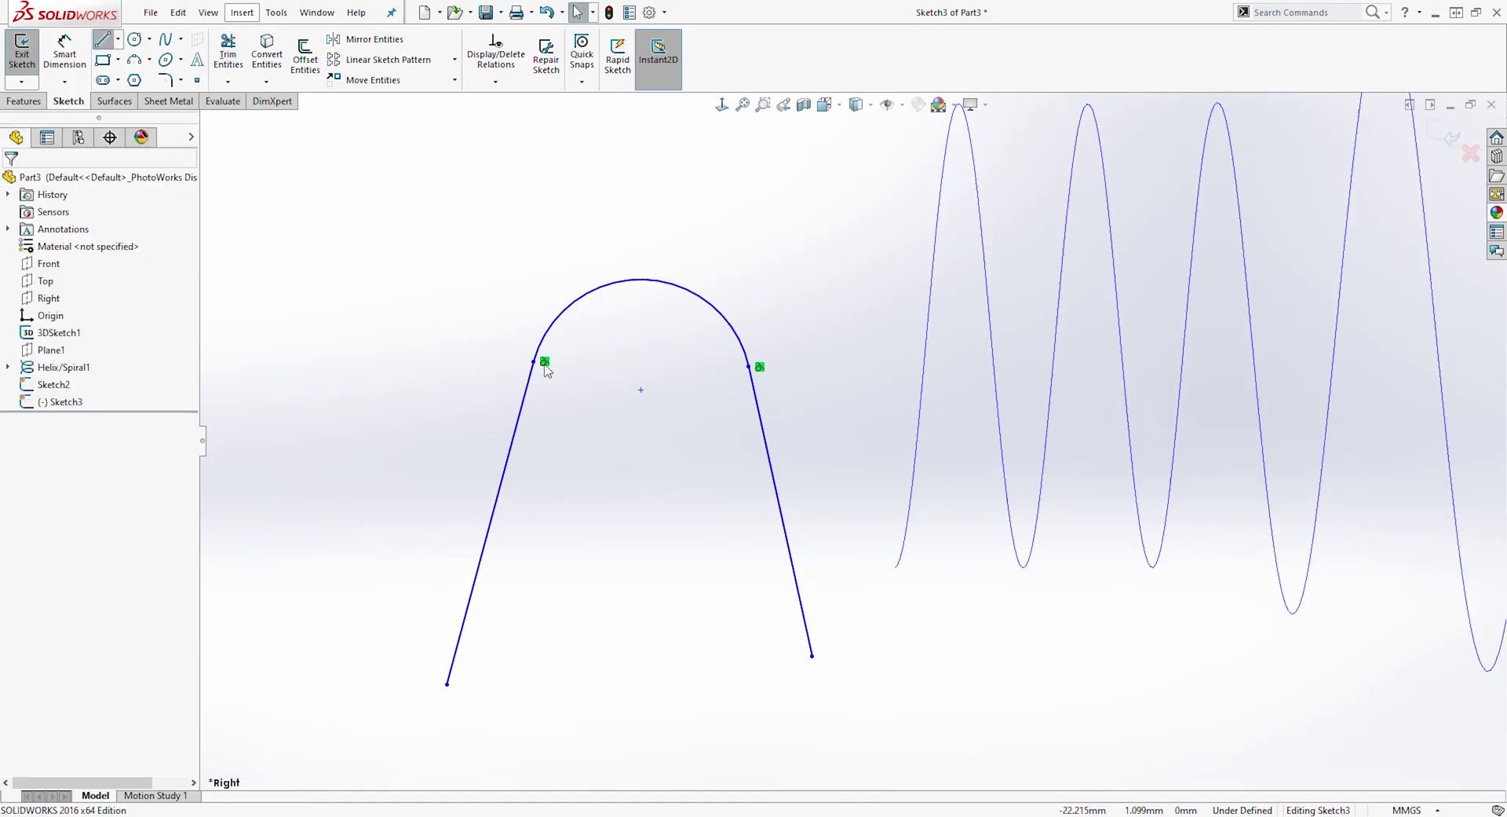
Step: Draw a vertical line about 1.48 mm long downward from the arc's centre and convert it to construction geometry
{"action": "left_click", "coordinate": [641, 388]}
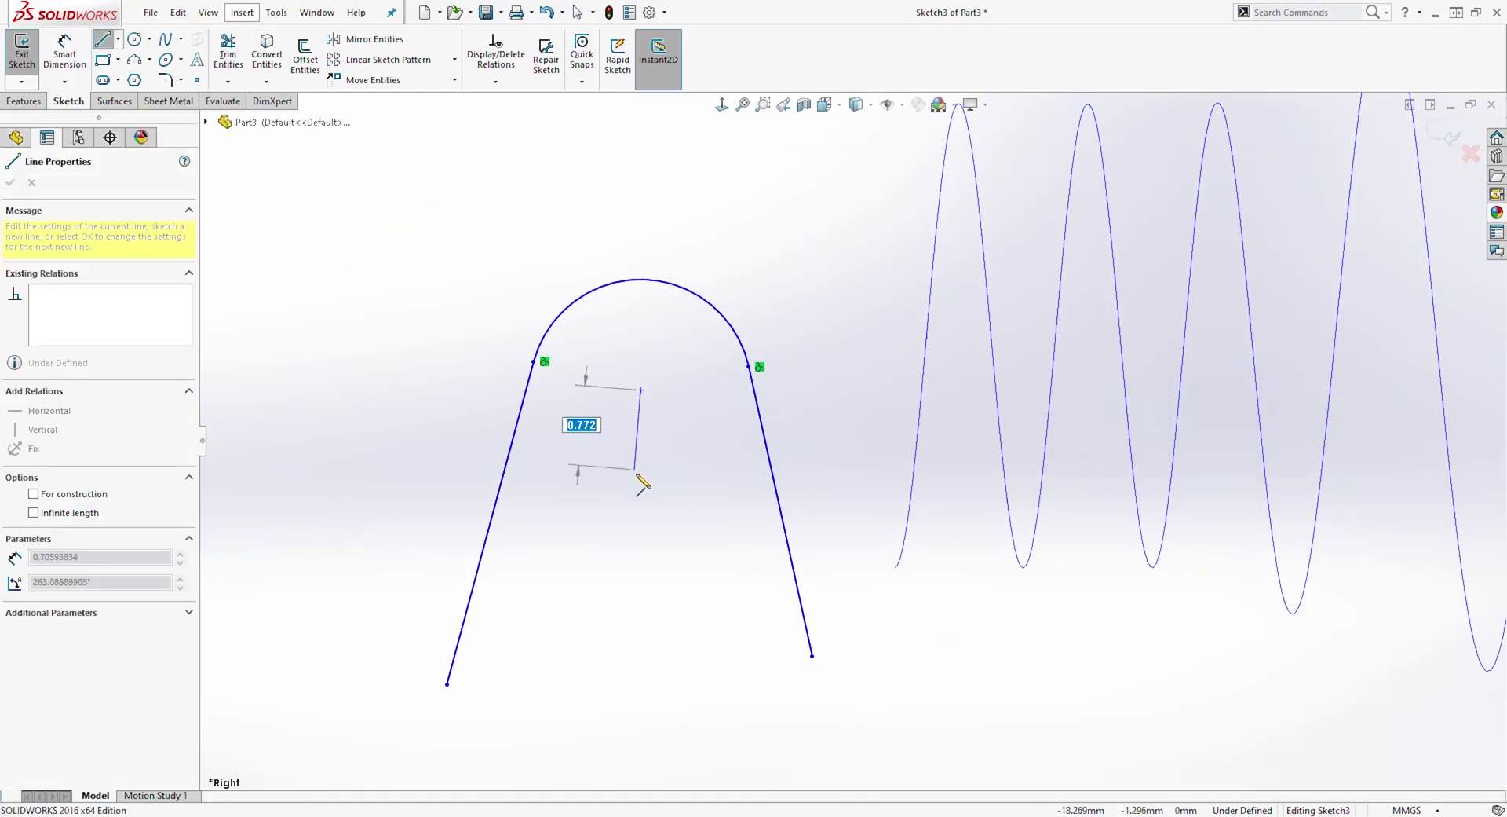
{"action": "left_click", "coordinate": [642, 542]}
{"action": "key", "text": "Escape"}
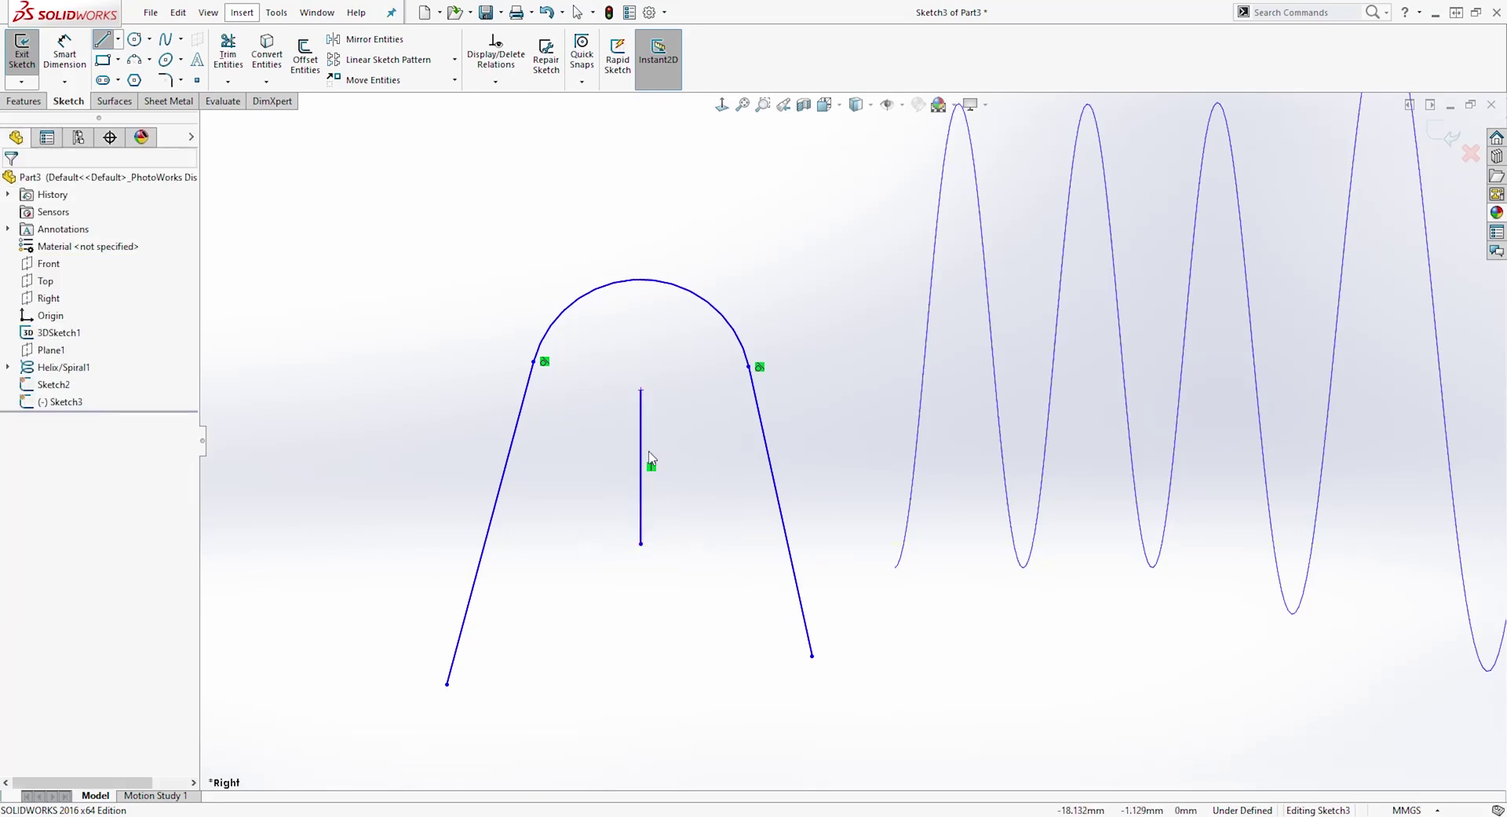
{"action": "left_click", "coordinate": [641, 471]}
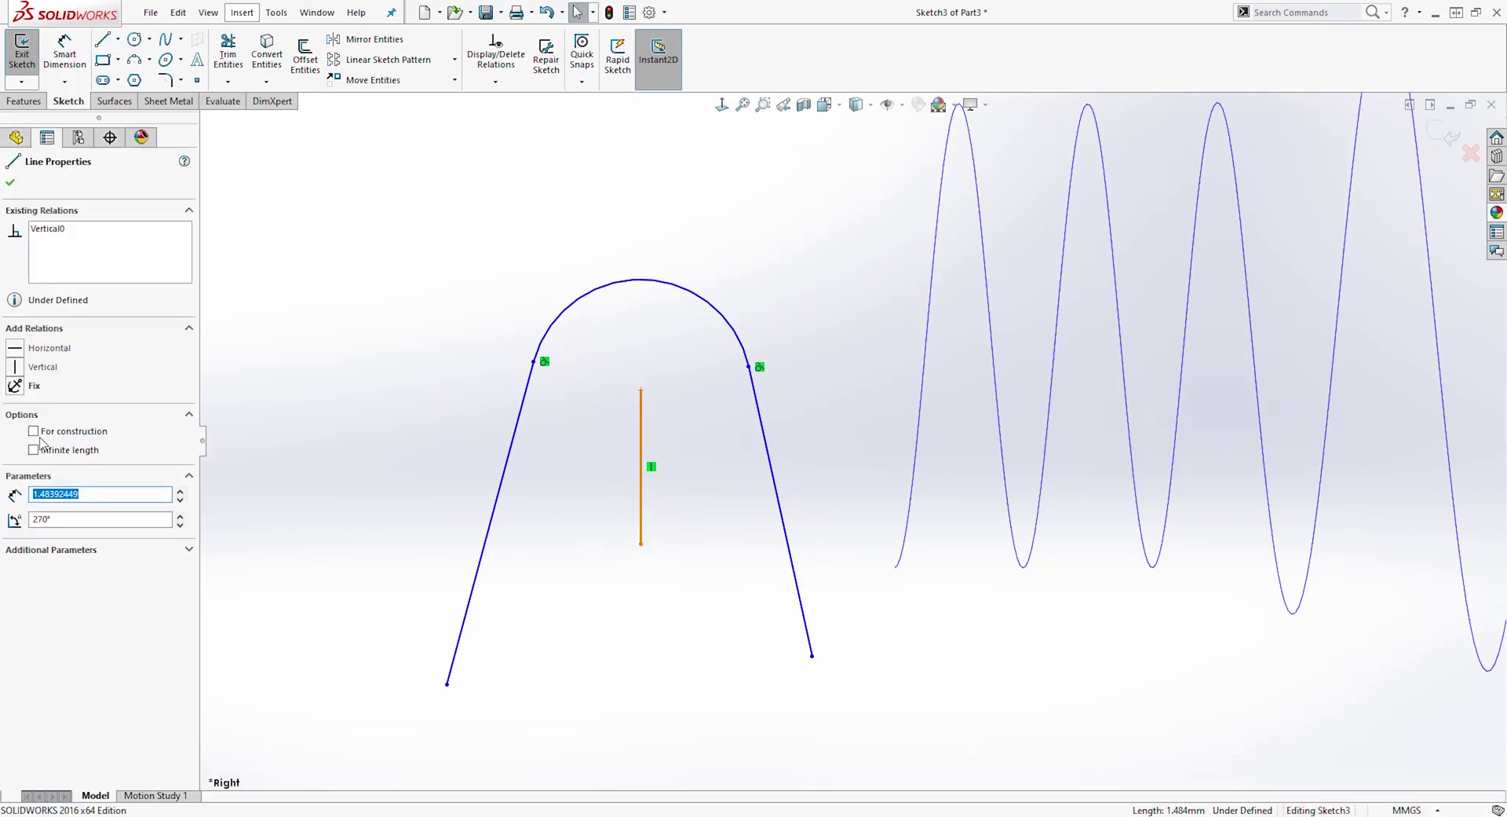
{"action": "left_click", "coordinate": [34, 431]}
{"action": "left_click", "coordinate": [604, 415]}
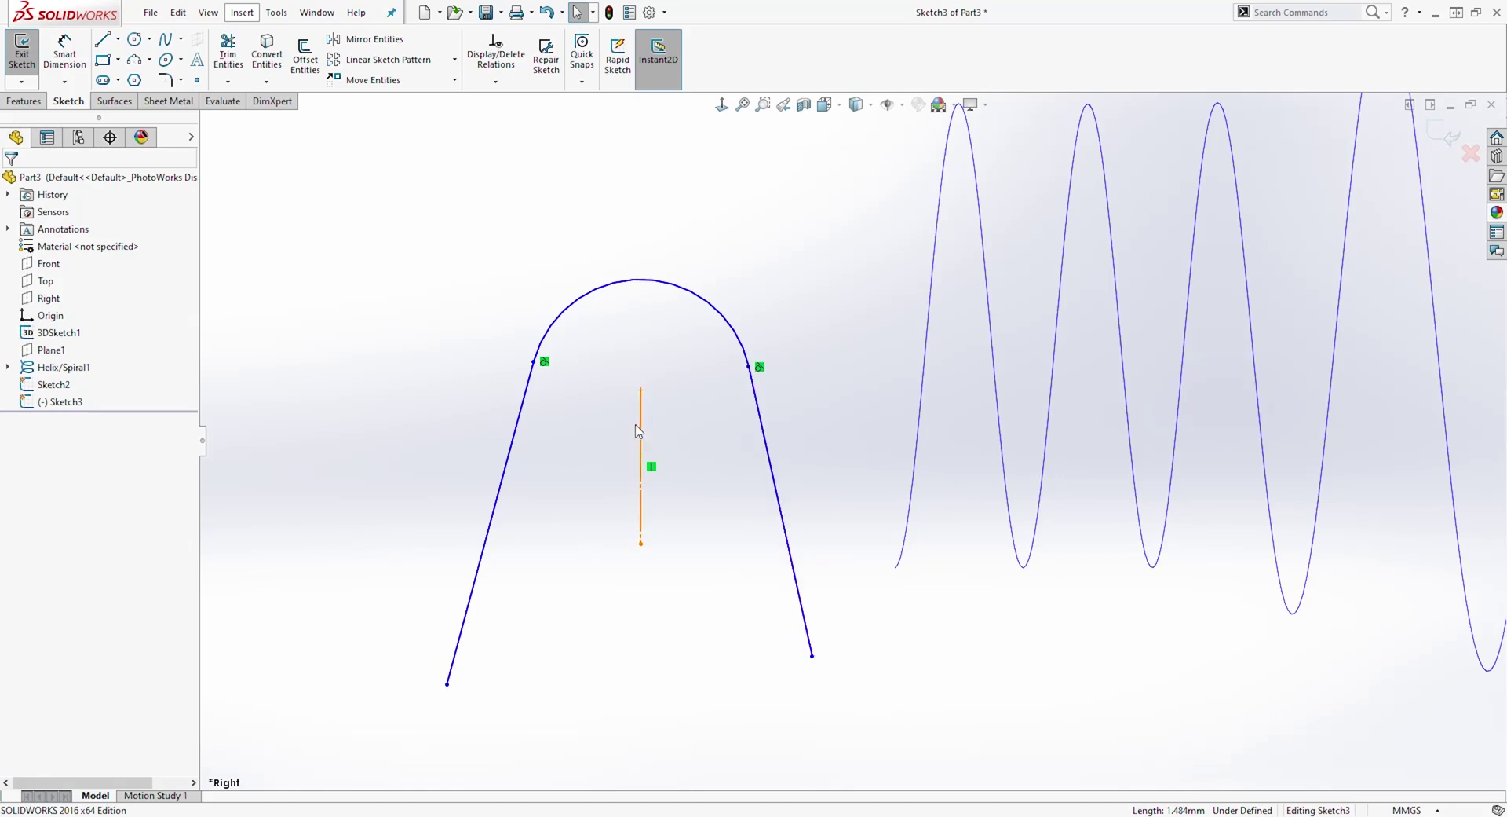
Step: Make the two slanted legs symmetric about the vertical construction line
{"action": "left_click", "coordinate": [521, 424]}
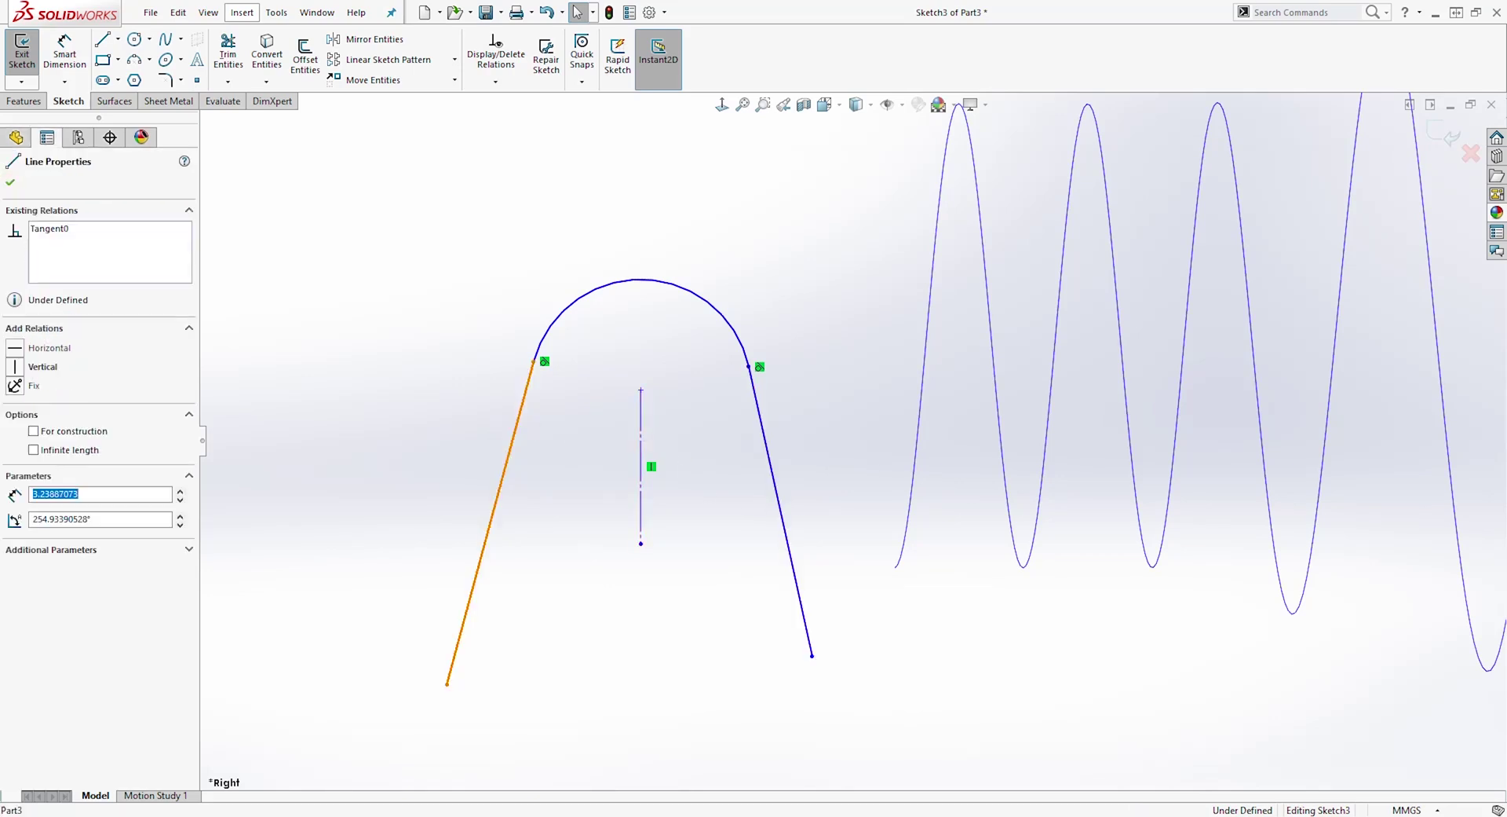
{"action": "left_click", "coordinate": [641, 442], "text": "ctrl"}
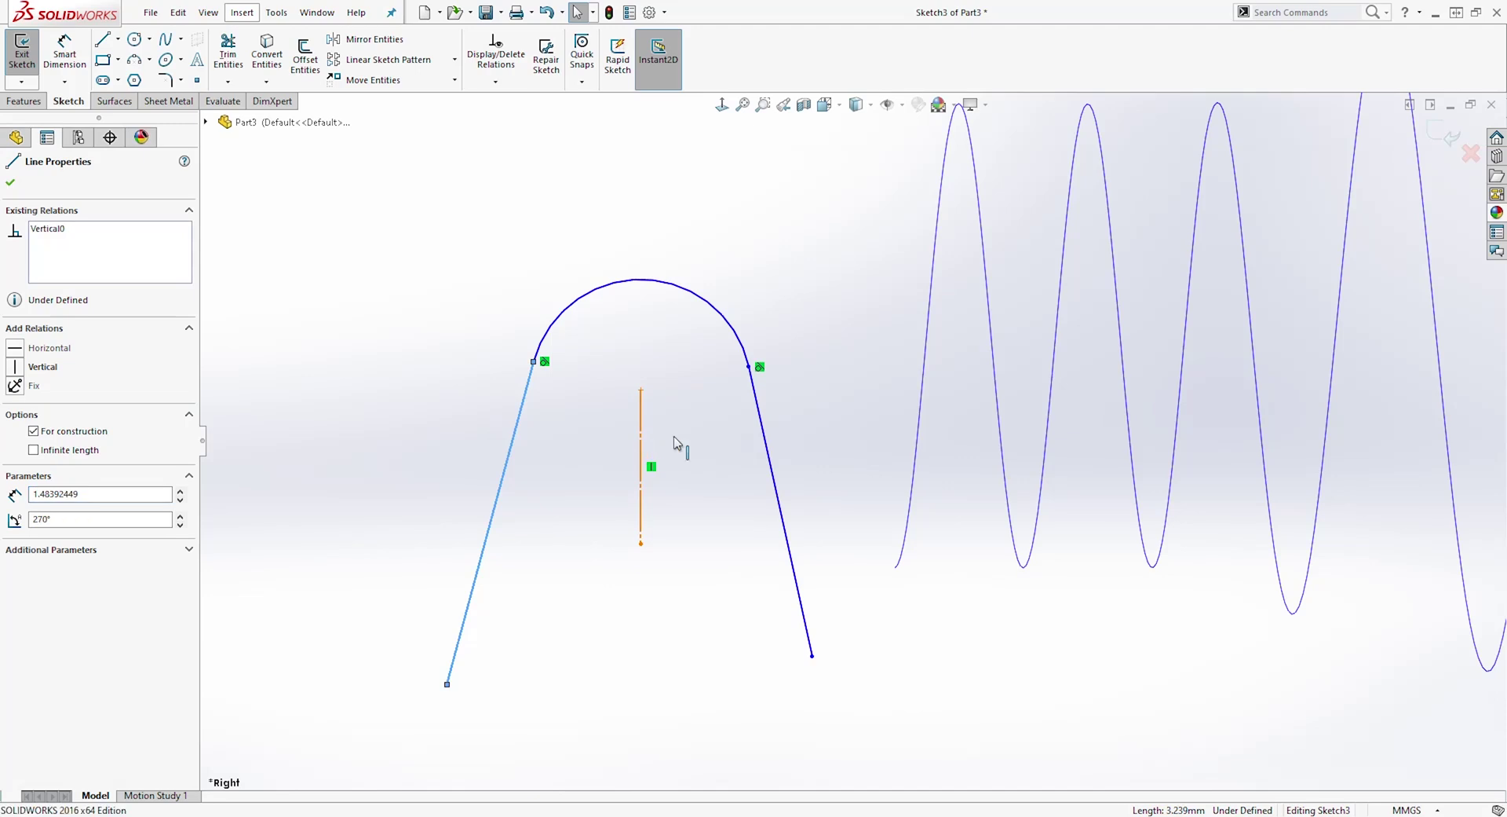
{"action": "left_click", "coordinate": [758, 427]}
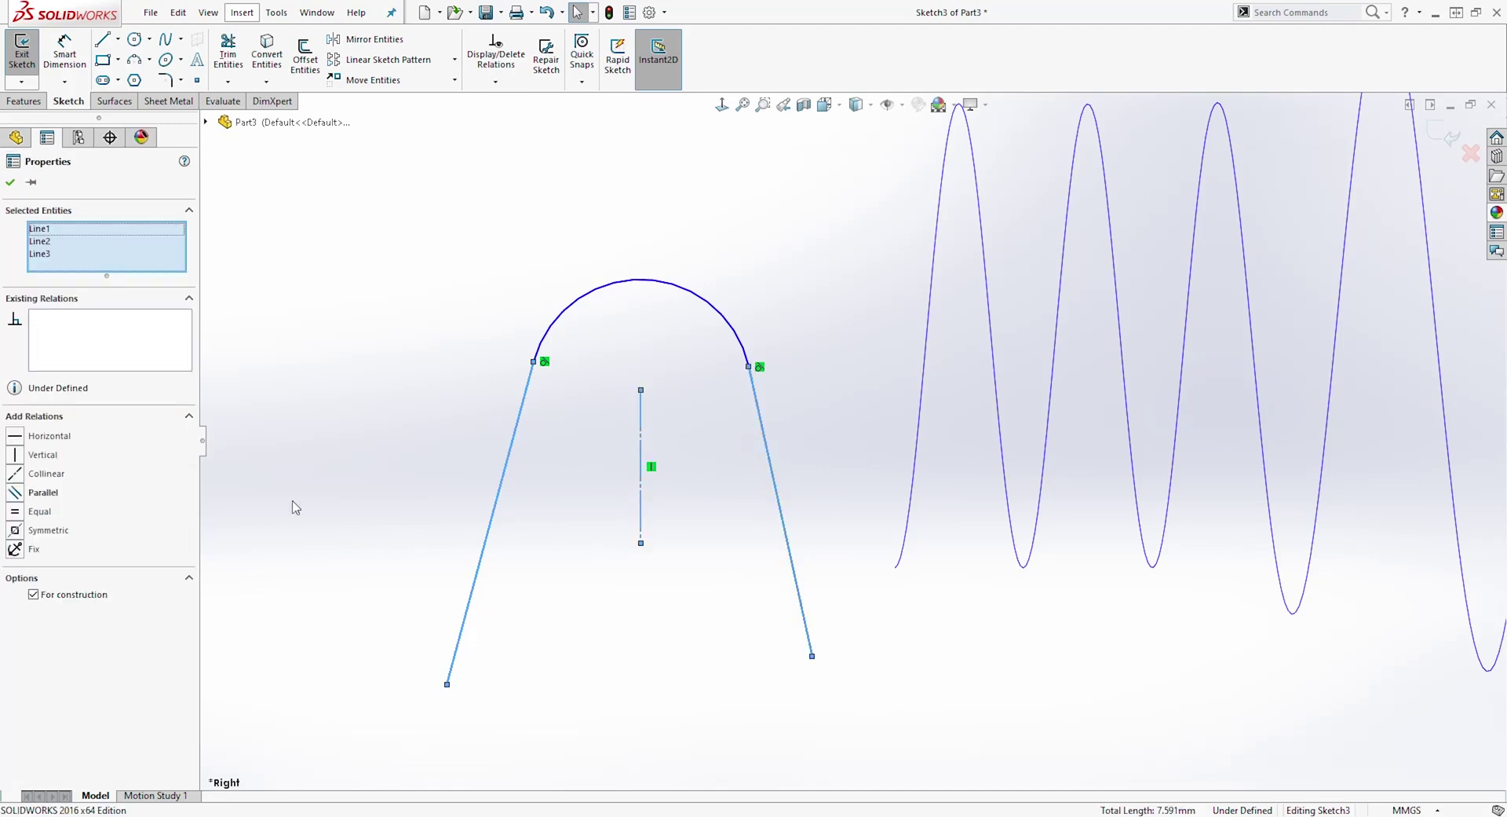
{"action": "left_click", "coordinate": [15, 531]}
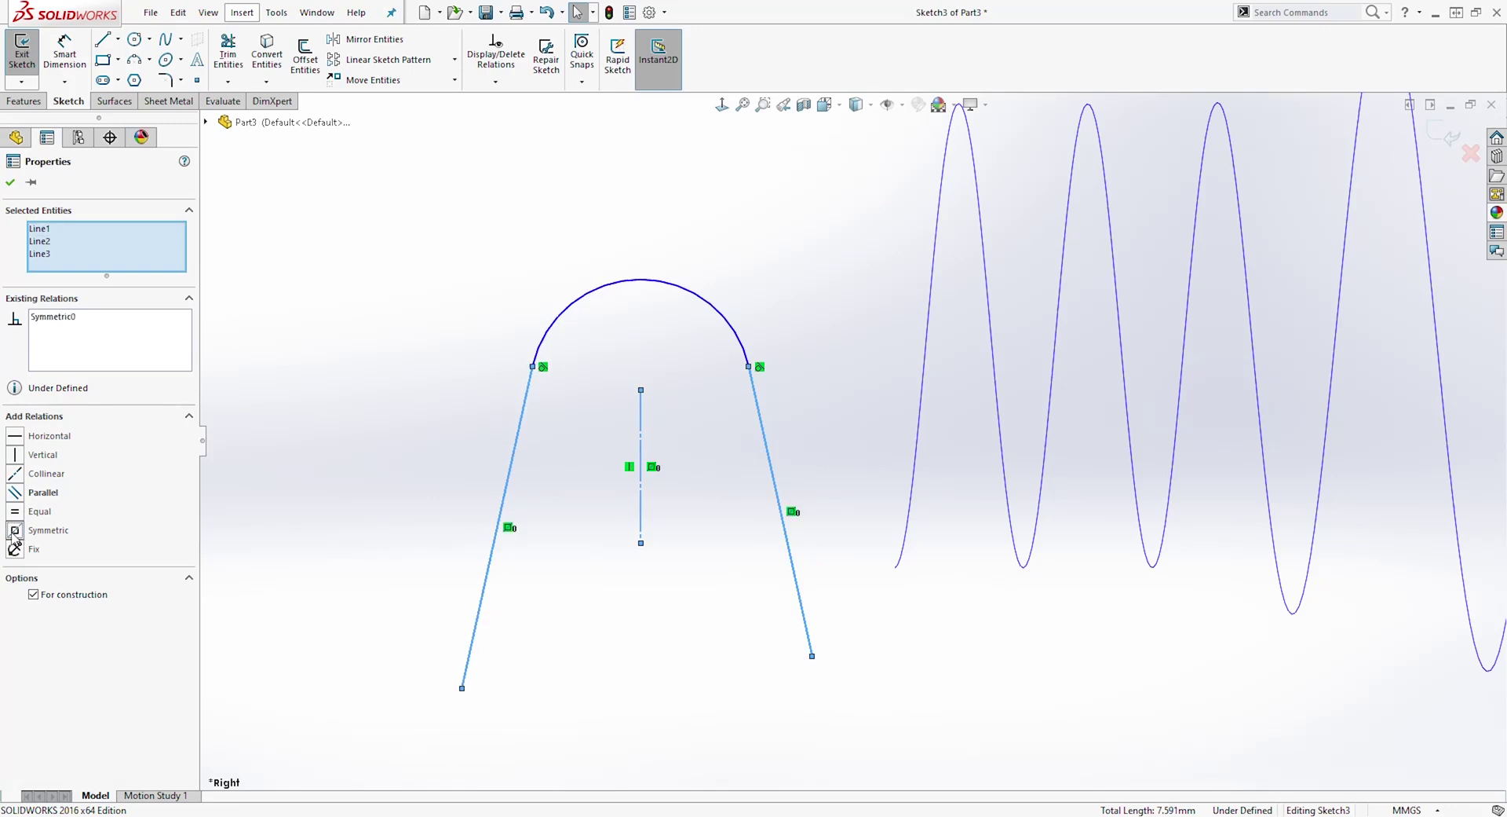
{"action": "left_click", "coordinate": [380, 151]}
Step: Dimension the angle between the two slanted legs as 15°
{"action": "left_click", "coordinate": [67, 48]}
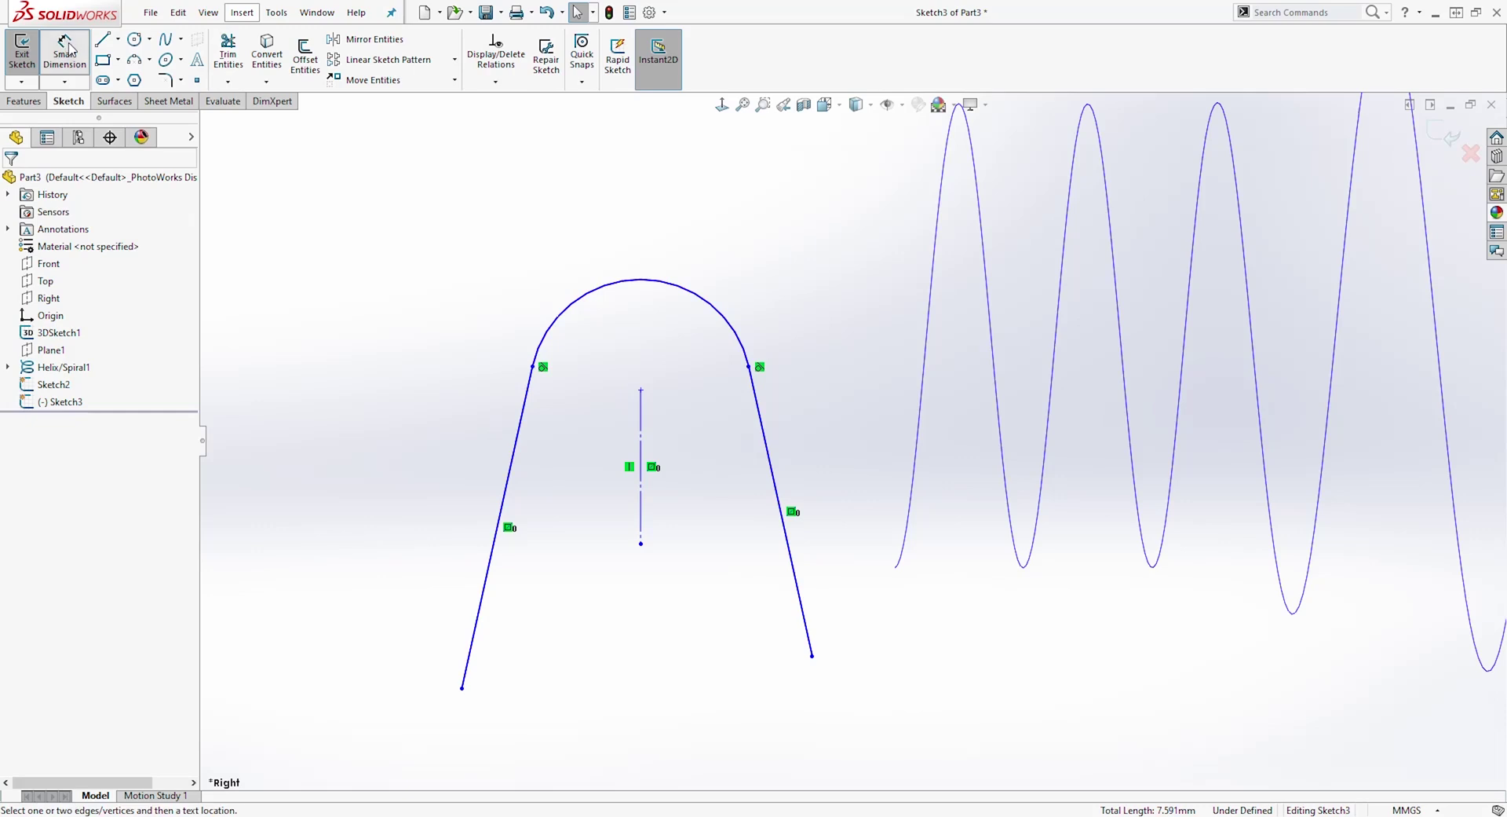
{"action": "left_click", "coordinate": [516, 441]}
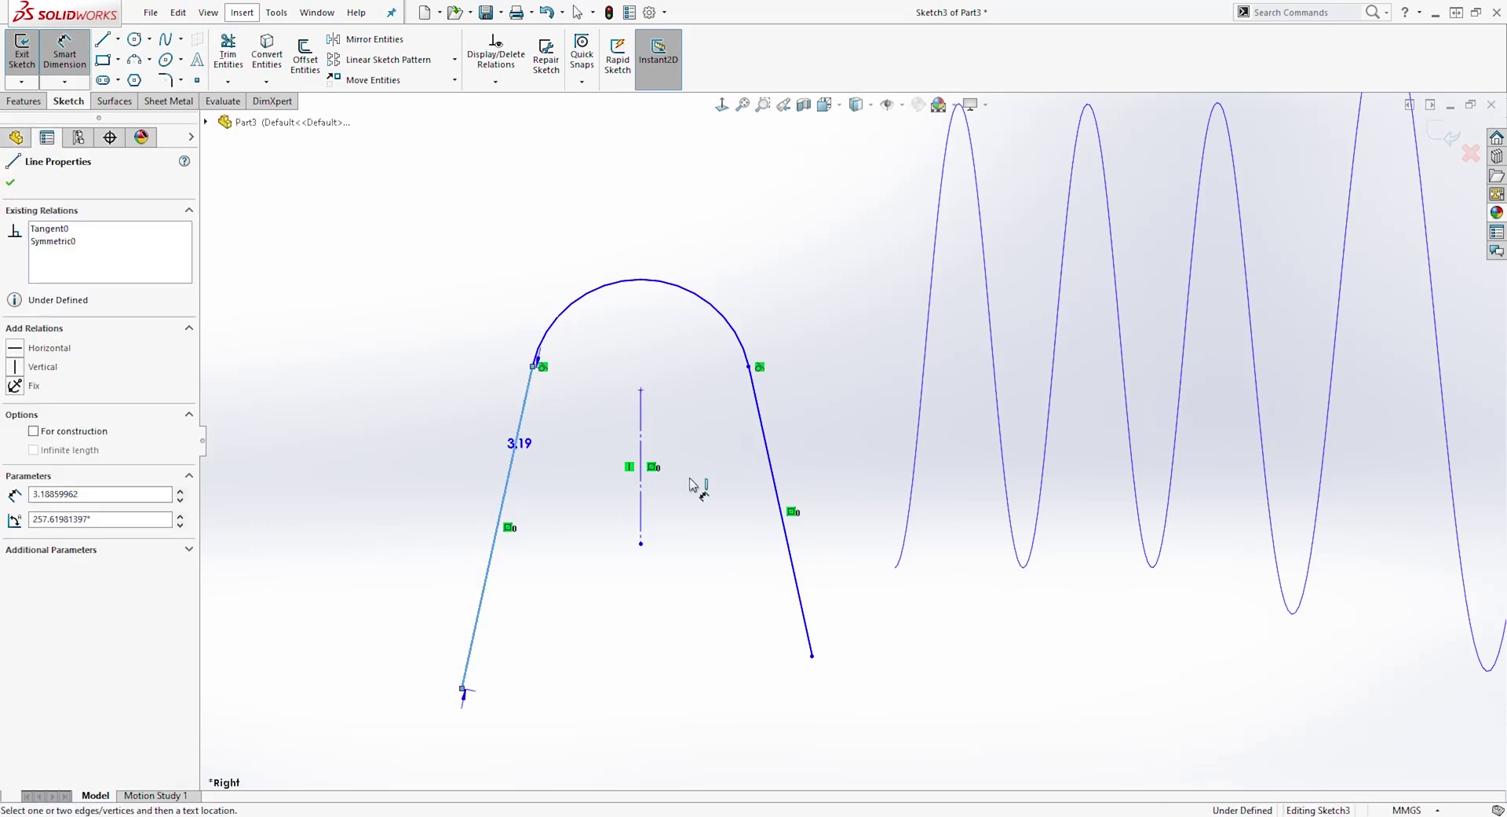
{"action": "left_click", "coordinate": [765, 442]}
{"action": "left_click", "coordinate": [676, 616]}
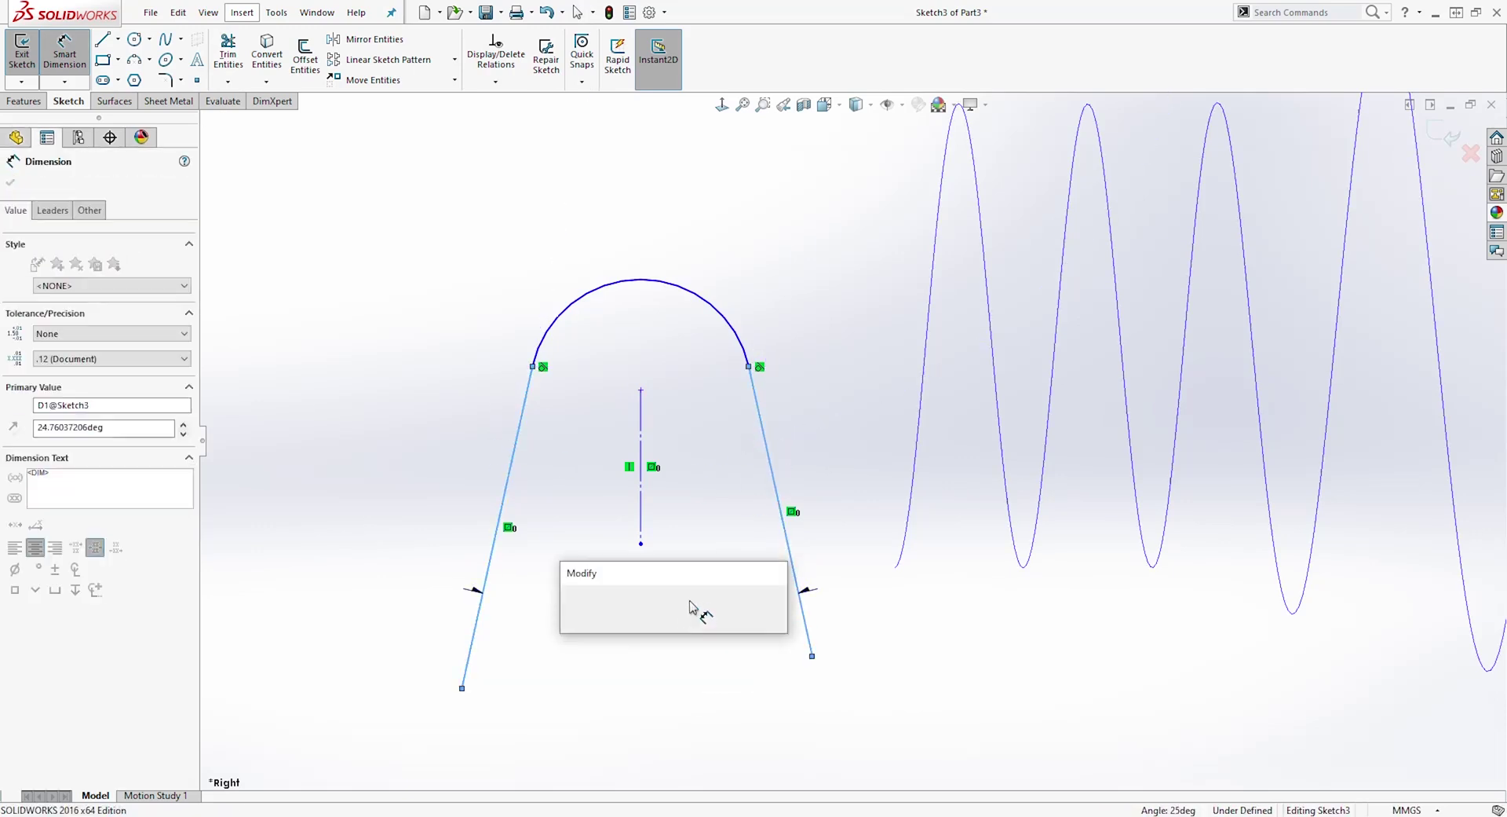
{"action": "type", "text": "15"}
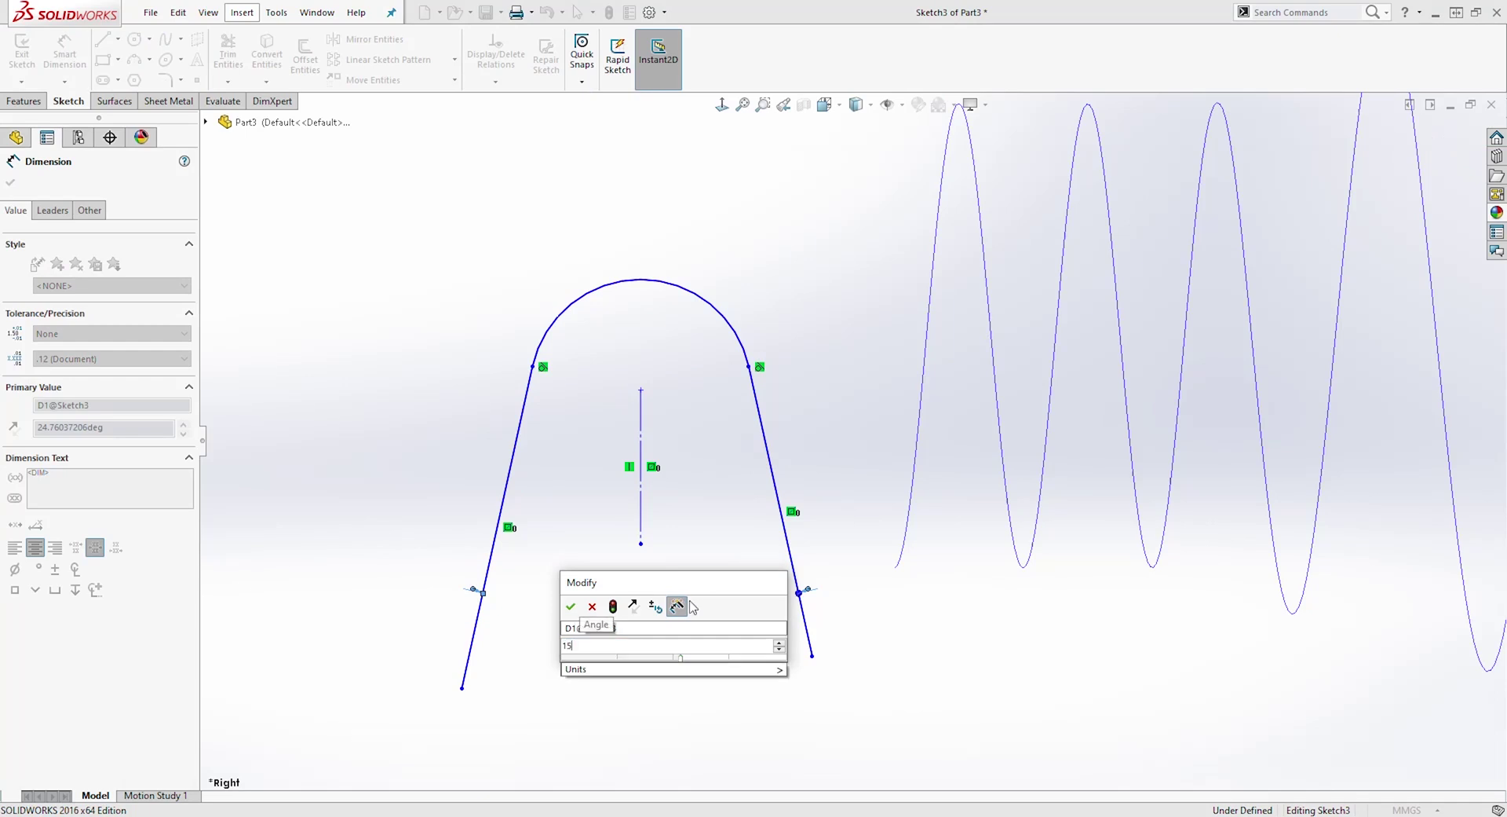
{"action": "key", "text": "Return"}
{"action": "key", "text": "Escape"}
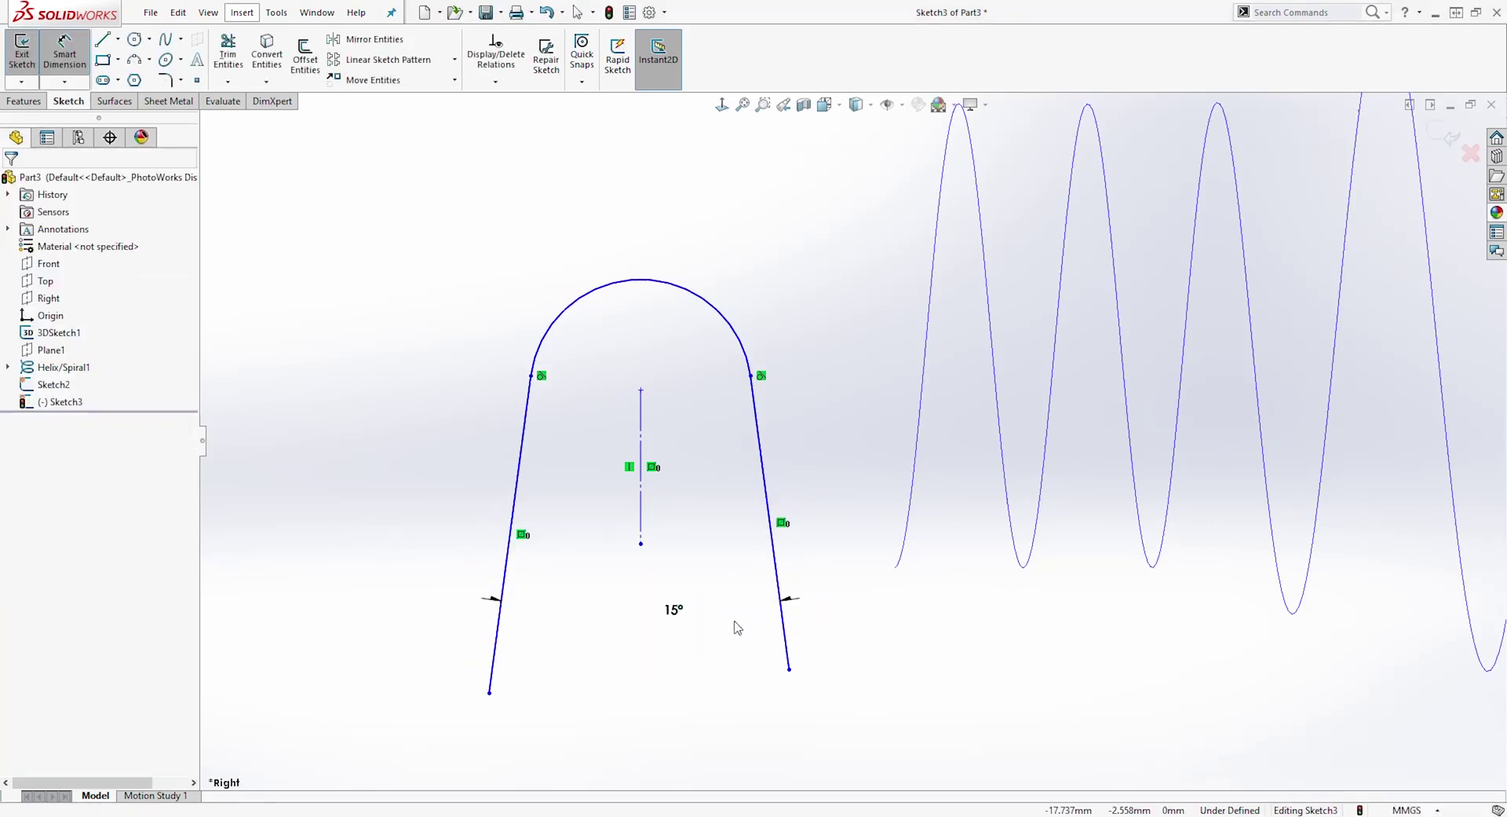
Step: Add a pierce relation between the lower end of the arch's helix-side leg and the helix curve
{"action": "left_click", "coordinate": [790, 669]}
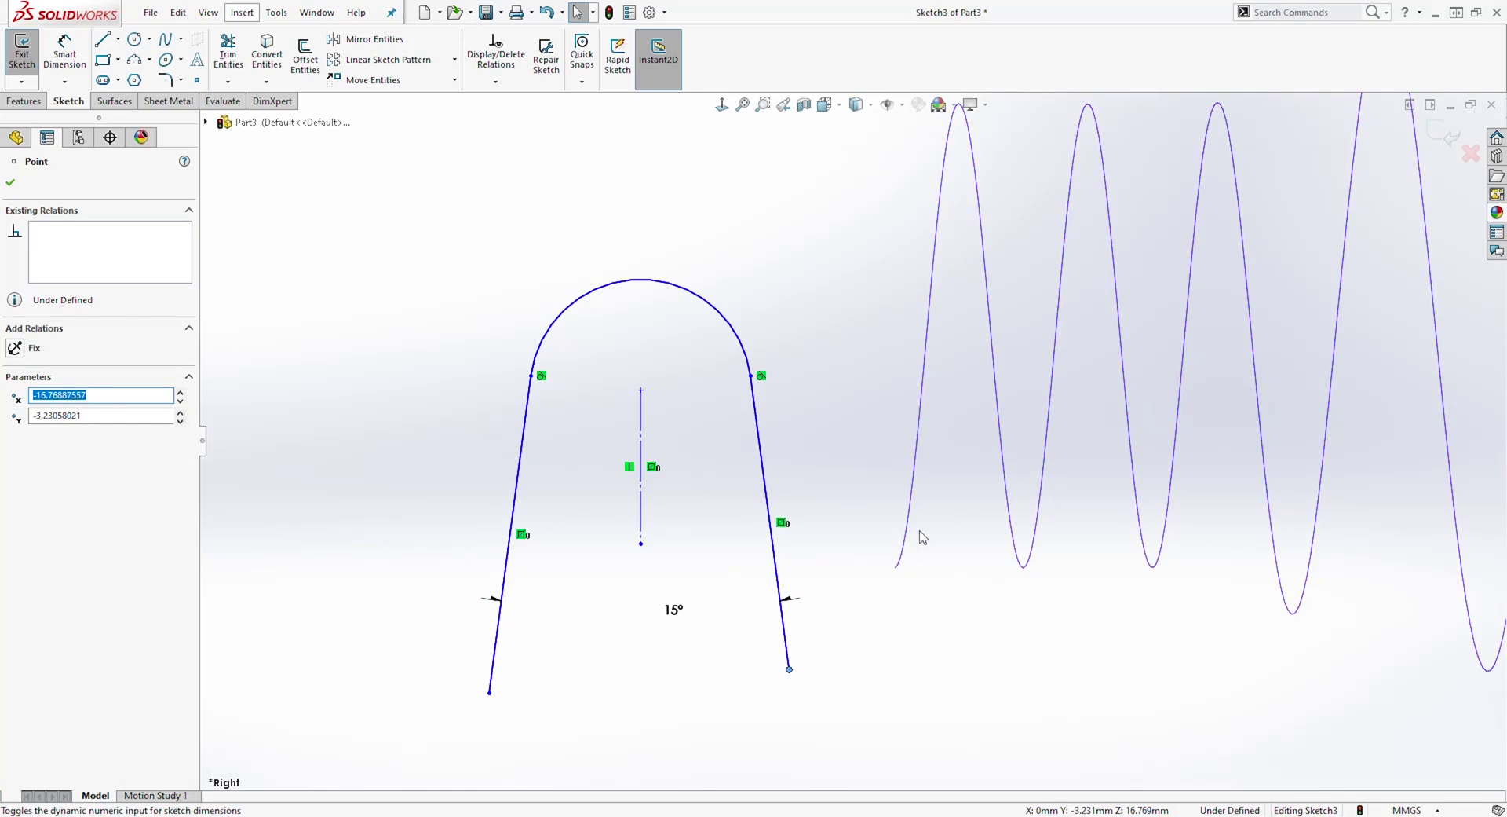
{"action": "scroll", "coordinate": [913, 522], "scroll_direction": "up", "scroll_amount": 4}
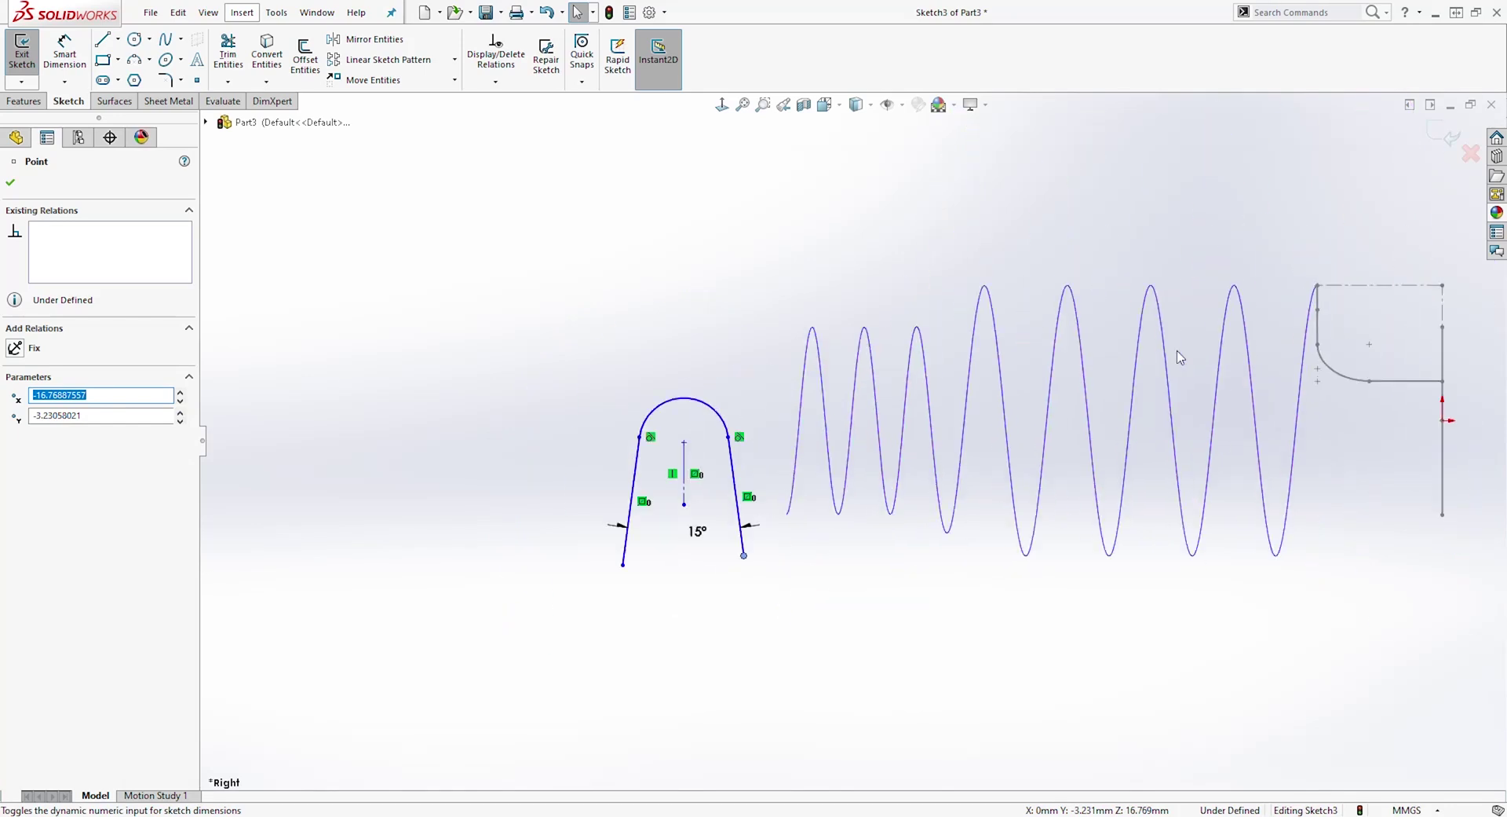
{"action": "scroll", "coordinate": [626, 632], "scroll_direction": "down", "scroll_amount": 1}
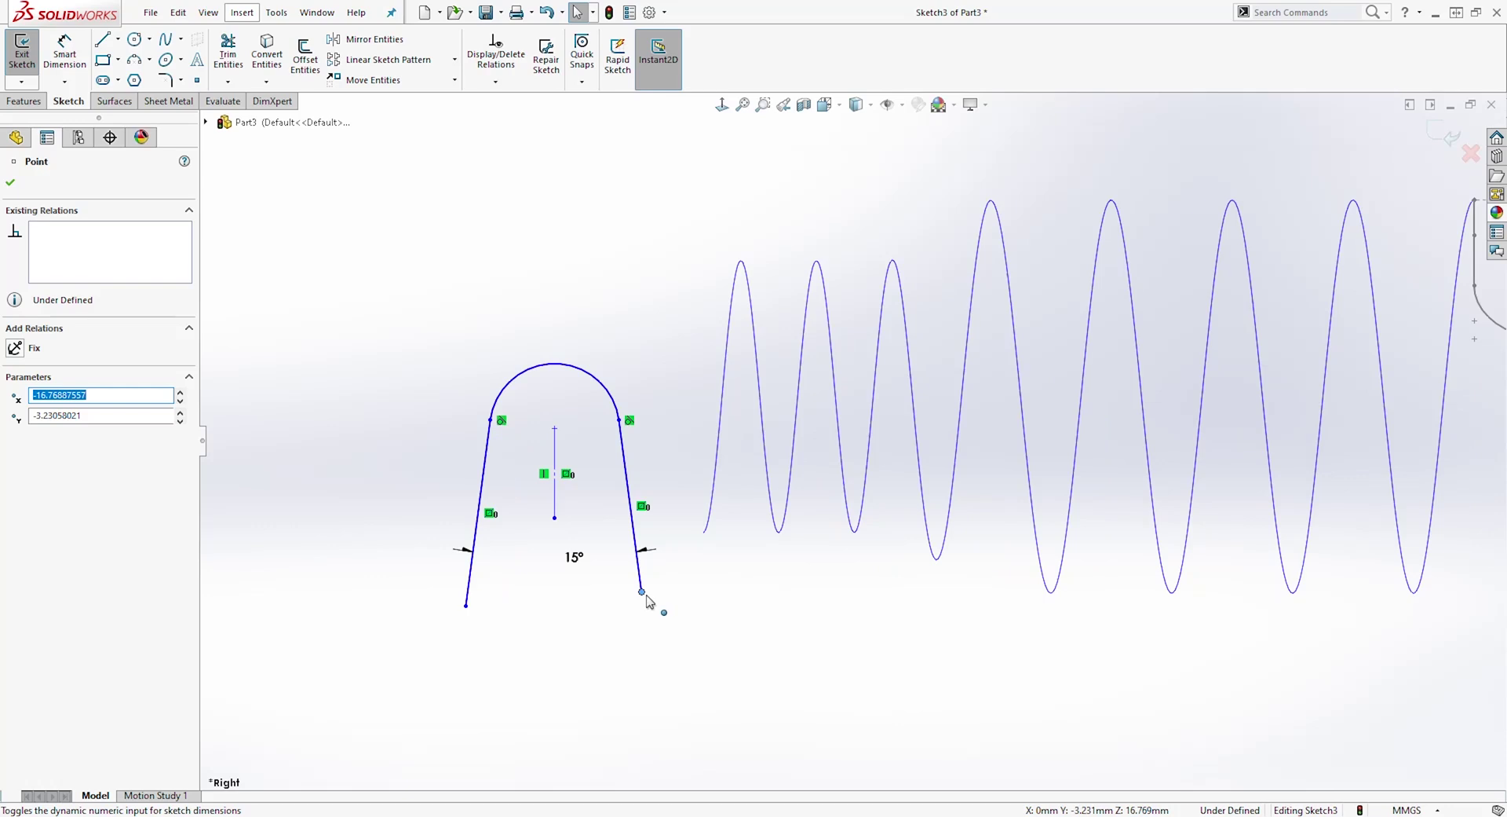
{"action": "left_click", "coordinate": [714, 496], "text": "ctrl"}
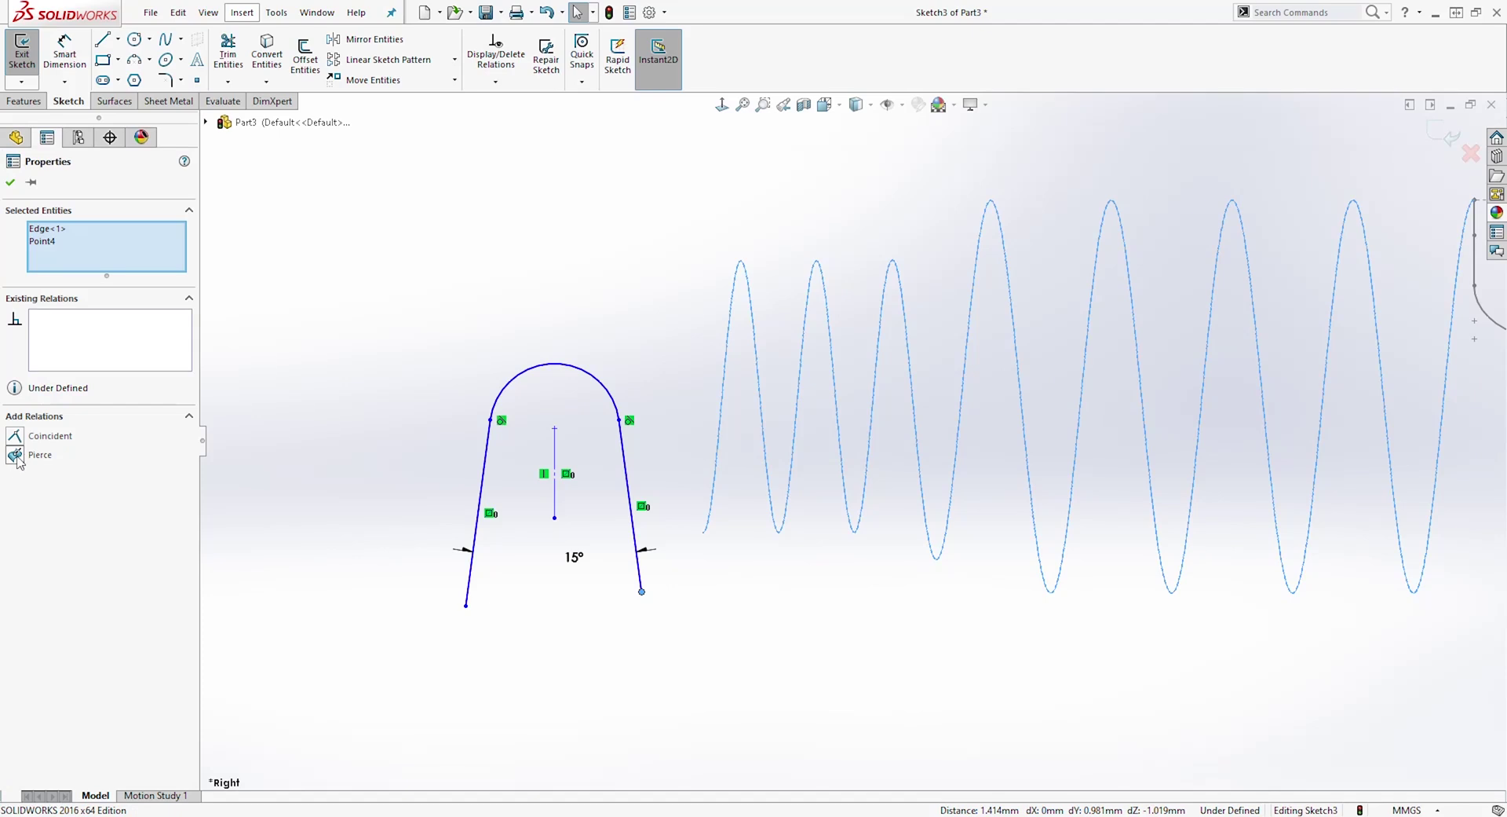
{"action": "left_click", "coordinate": [15, 454]}
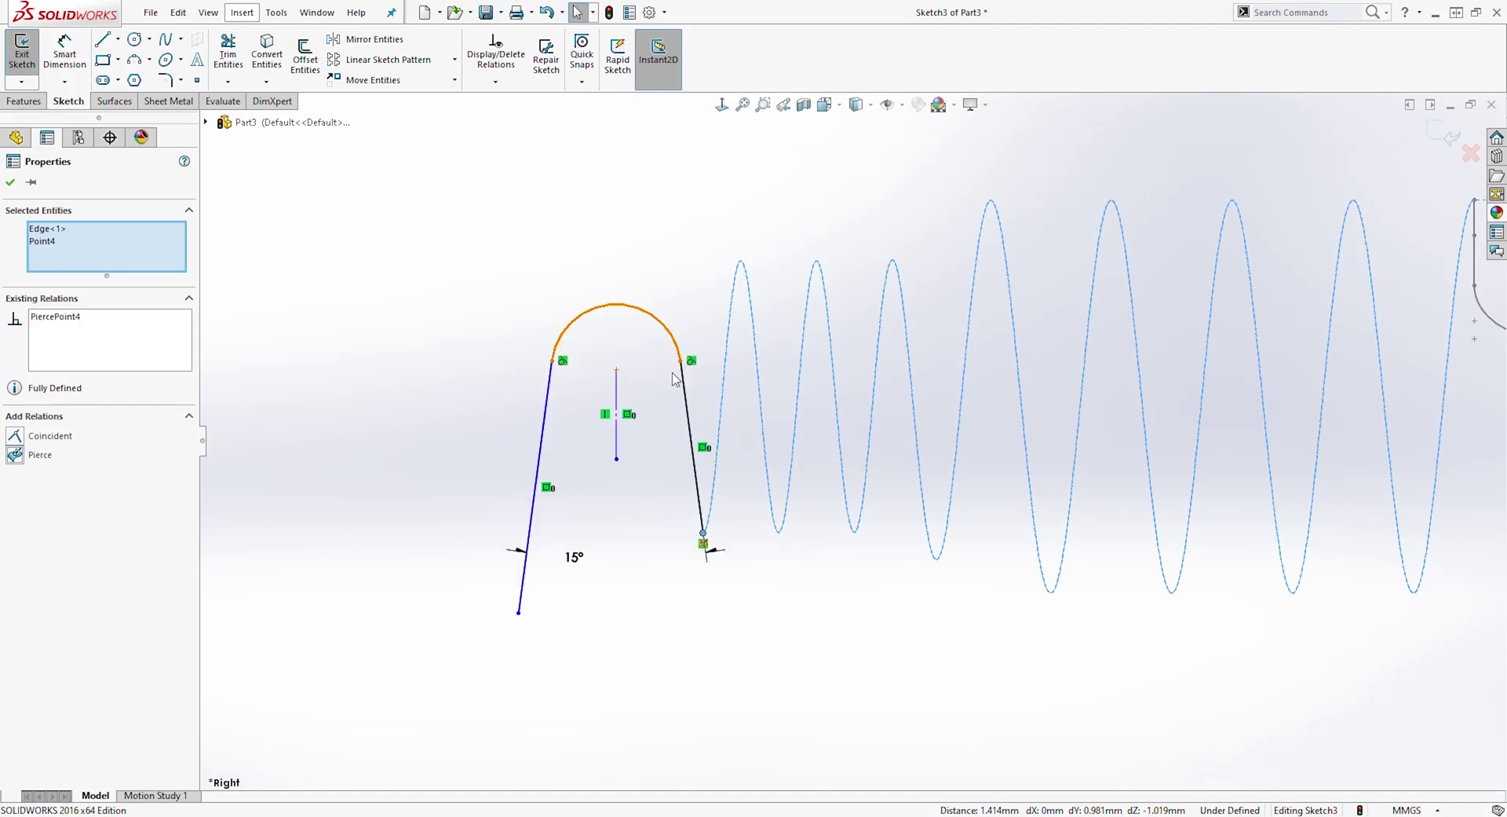
{"action": "left_click", "coordinate": [666, 424]}
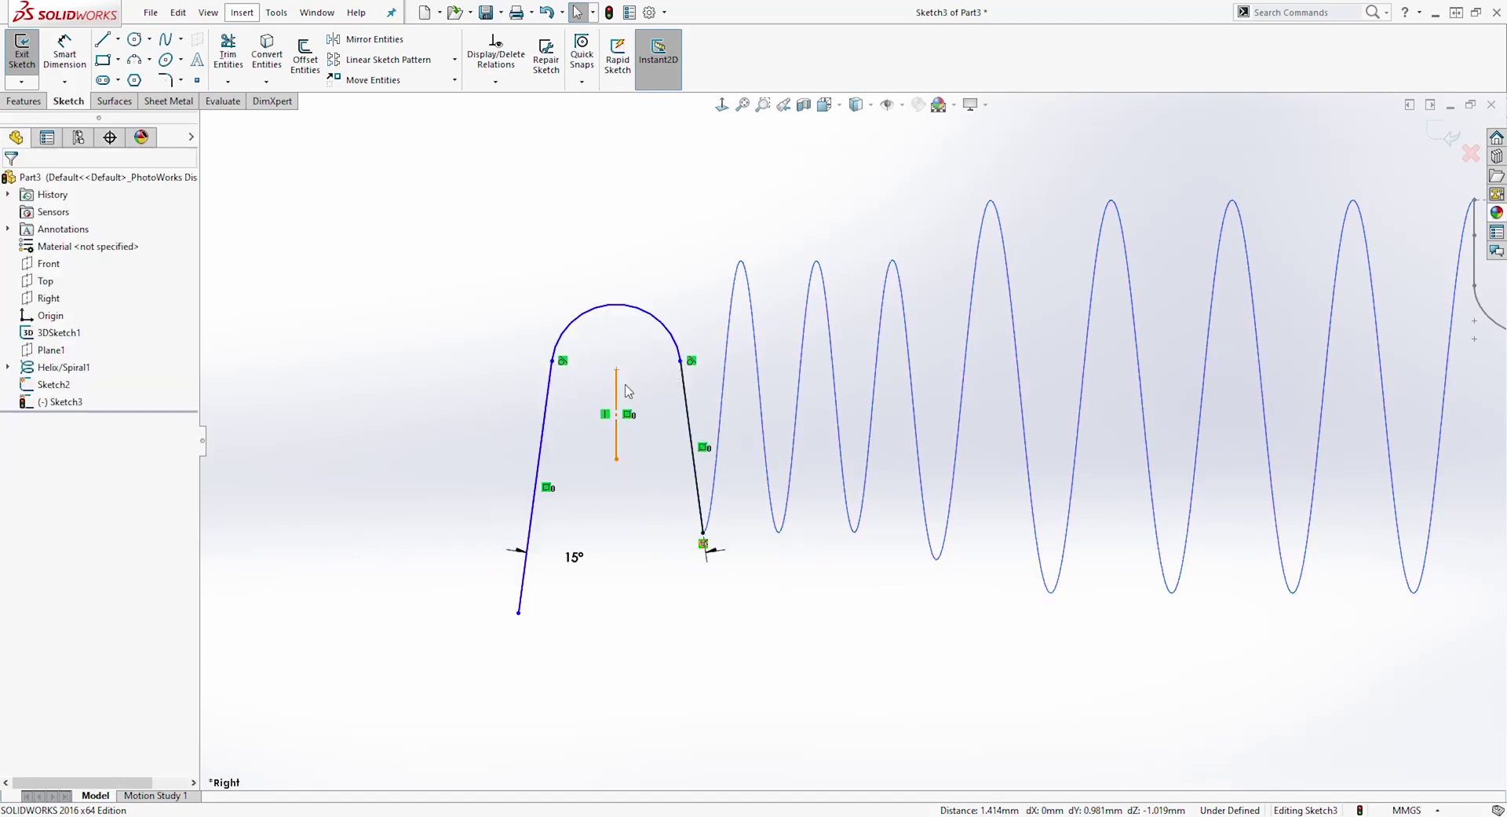
Step: Dimension the vertical distance from the arc's centre to the pierced leg end as 1.25 mm
{"action": "left_click", "coordinate": [66, 52]}
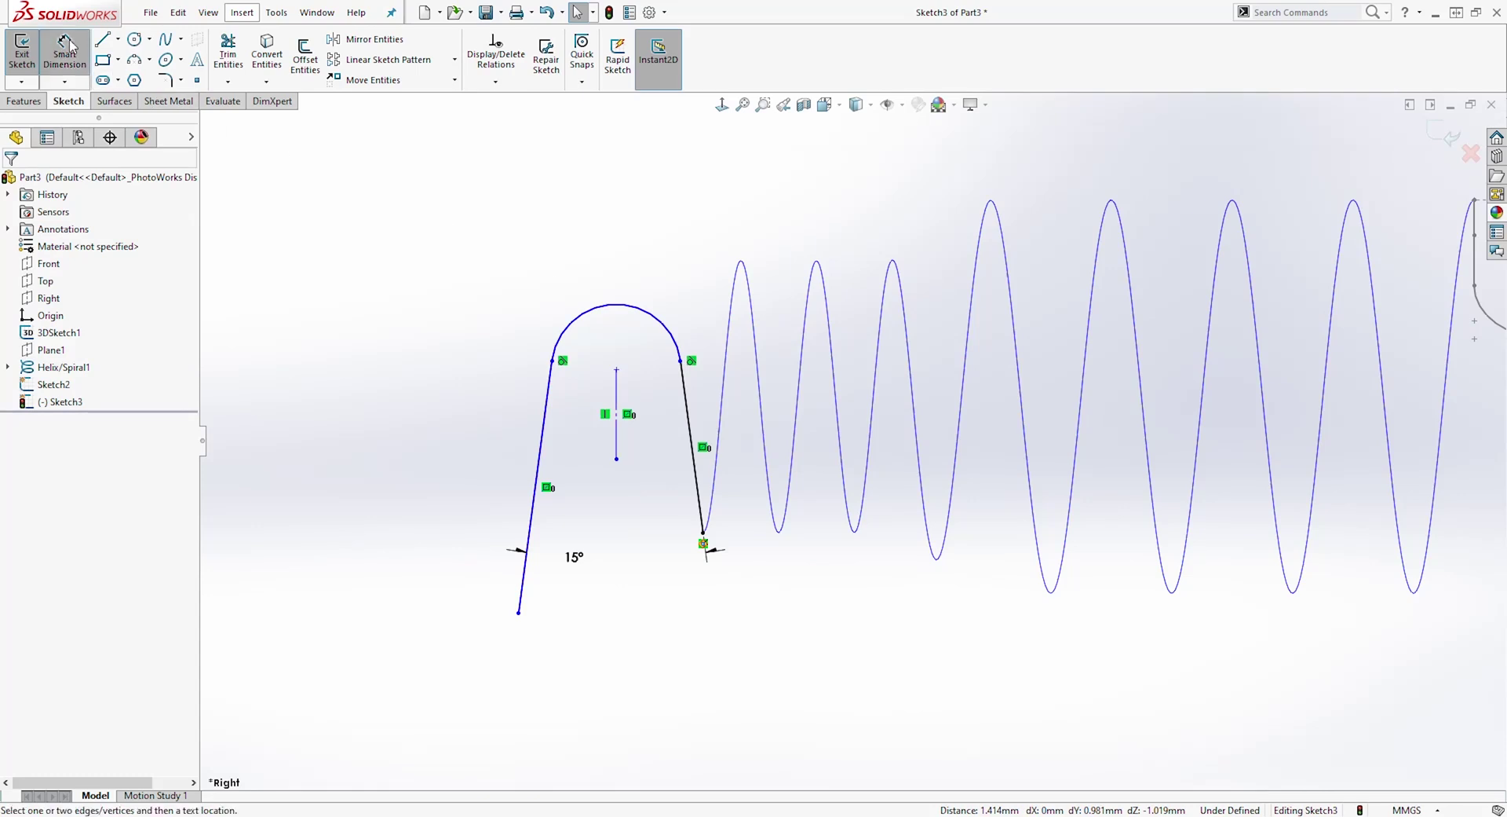
{"action": "left_click", "coordinate": [616, 369]}
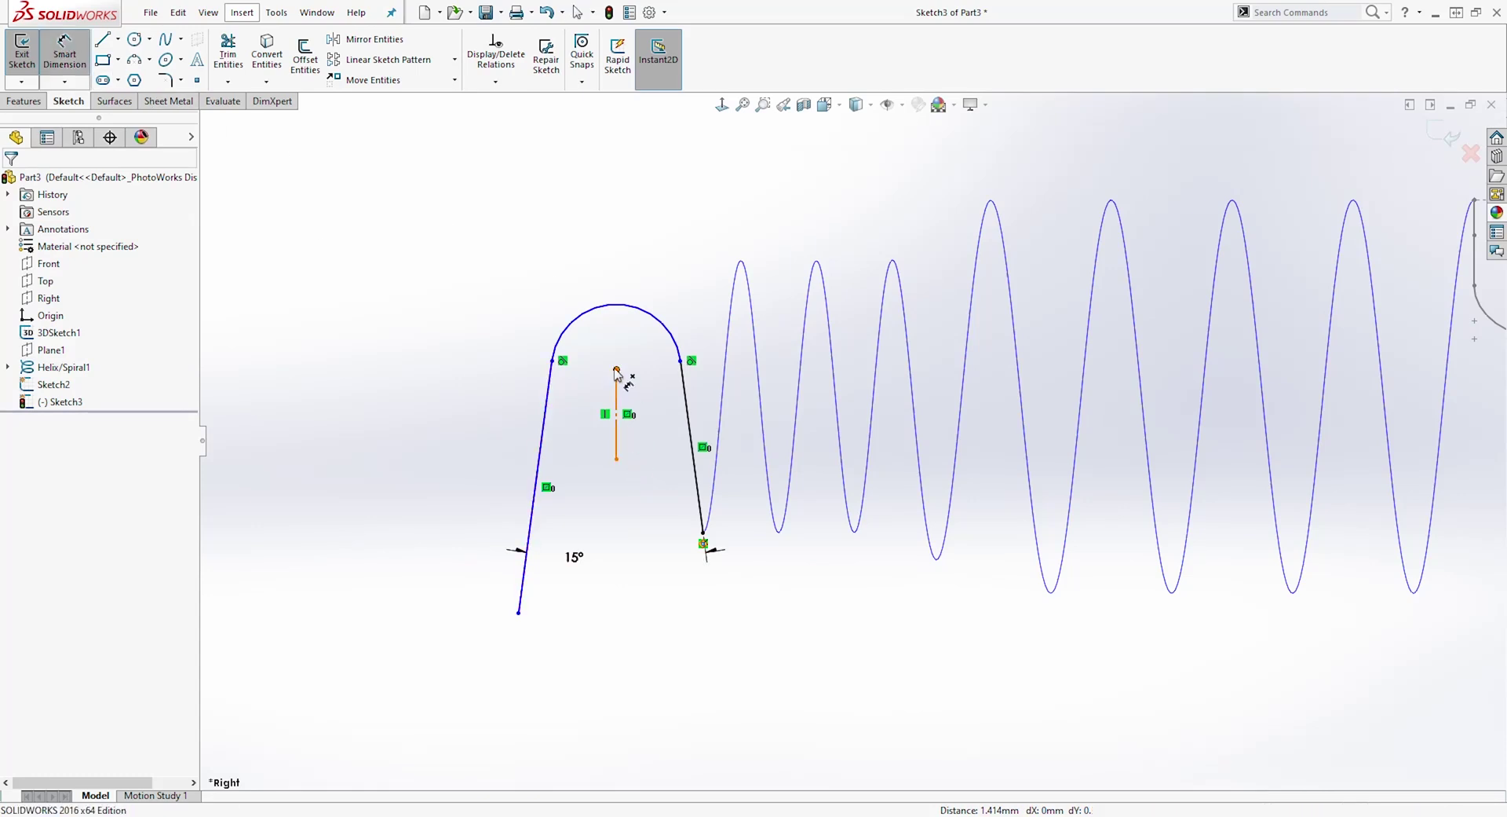
{"action": "left_click", "coordinate": [704, 535]}
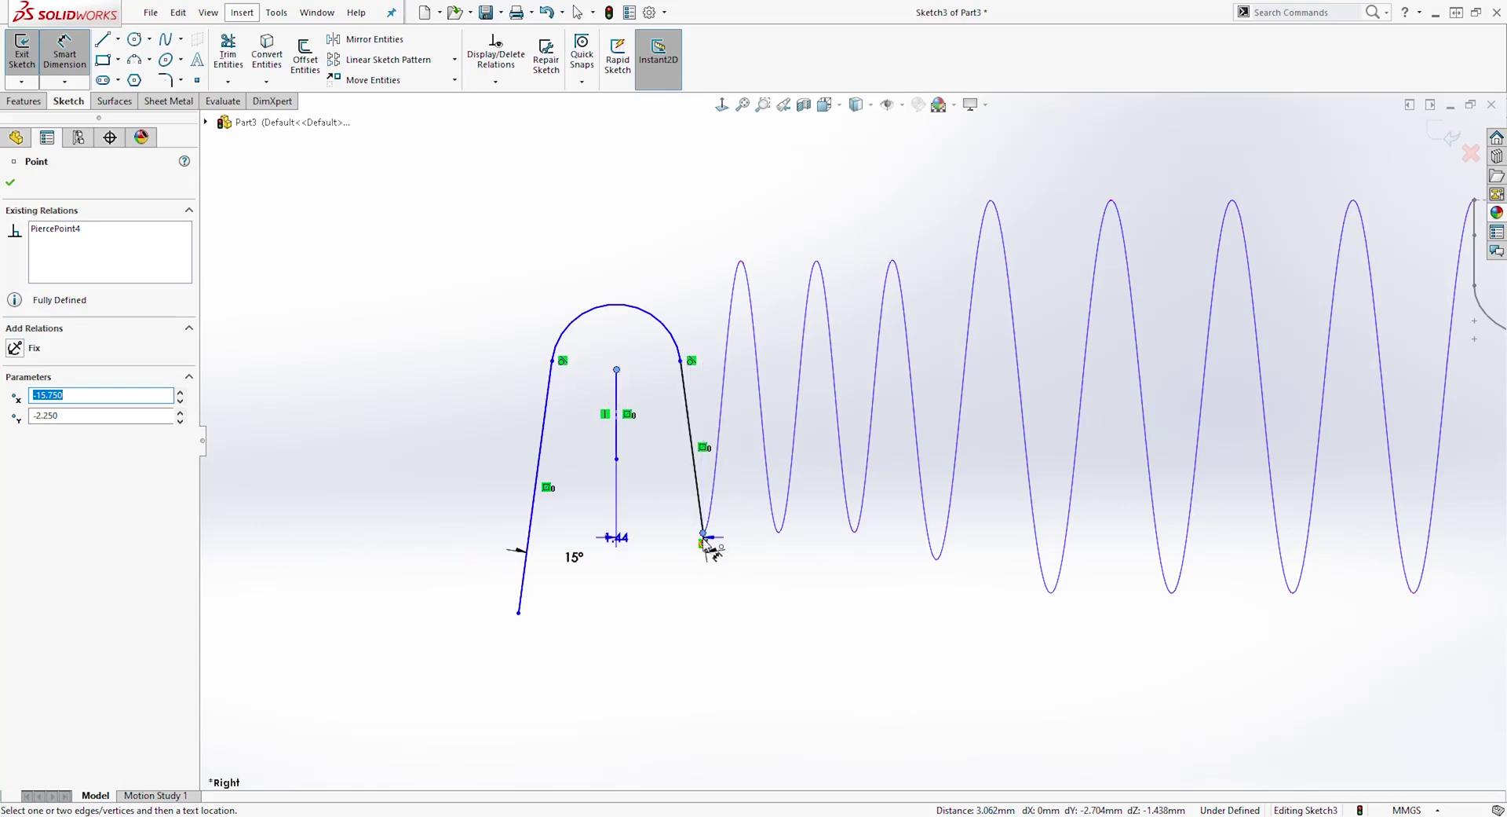
{"action": "left_click", "coordinate": [473, 449]}
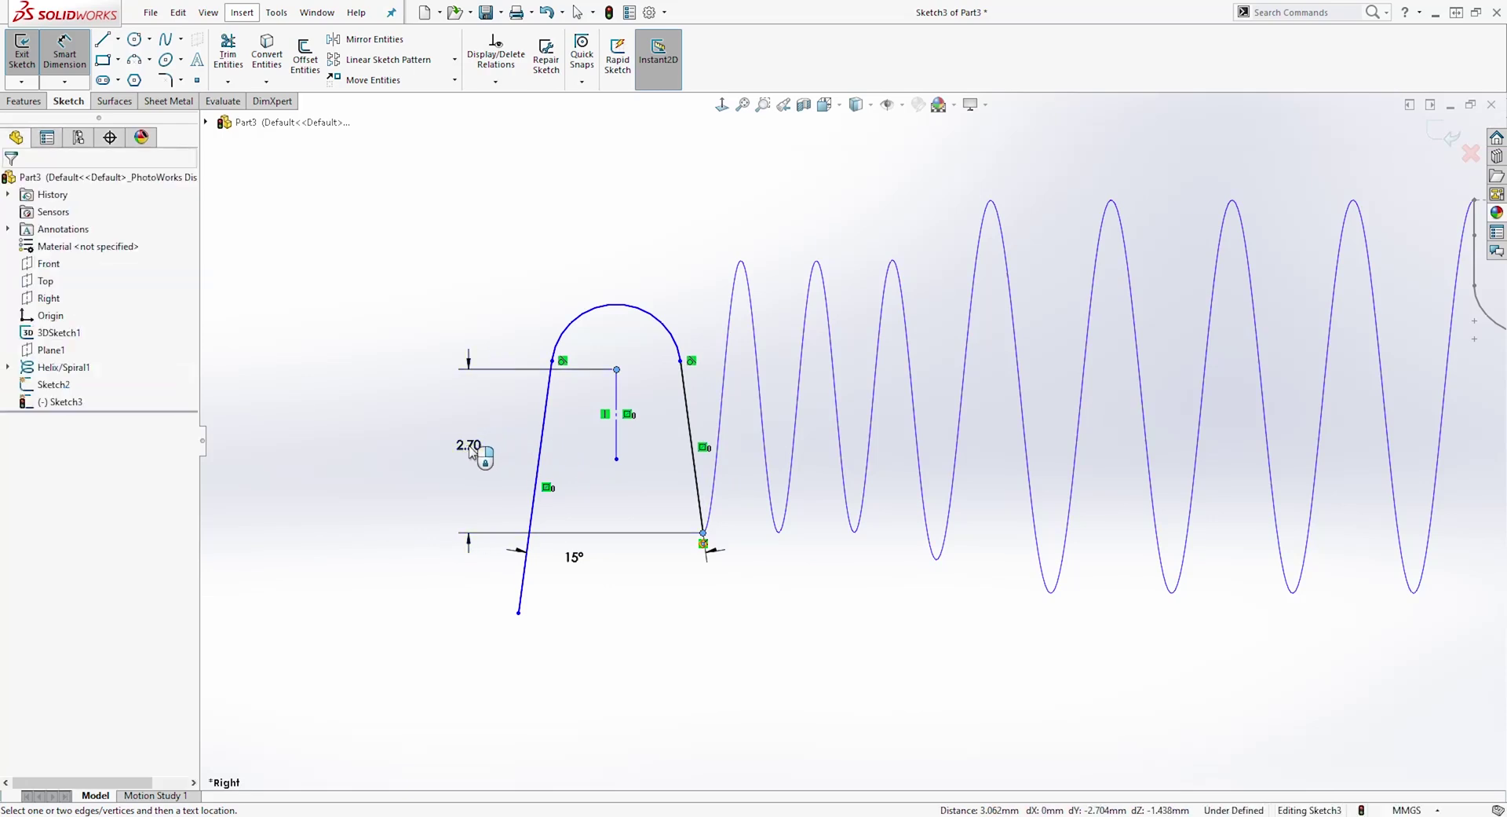
{"action": "type", "text": "1"}
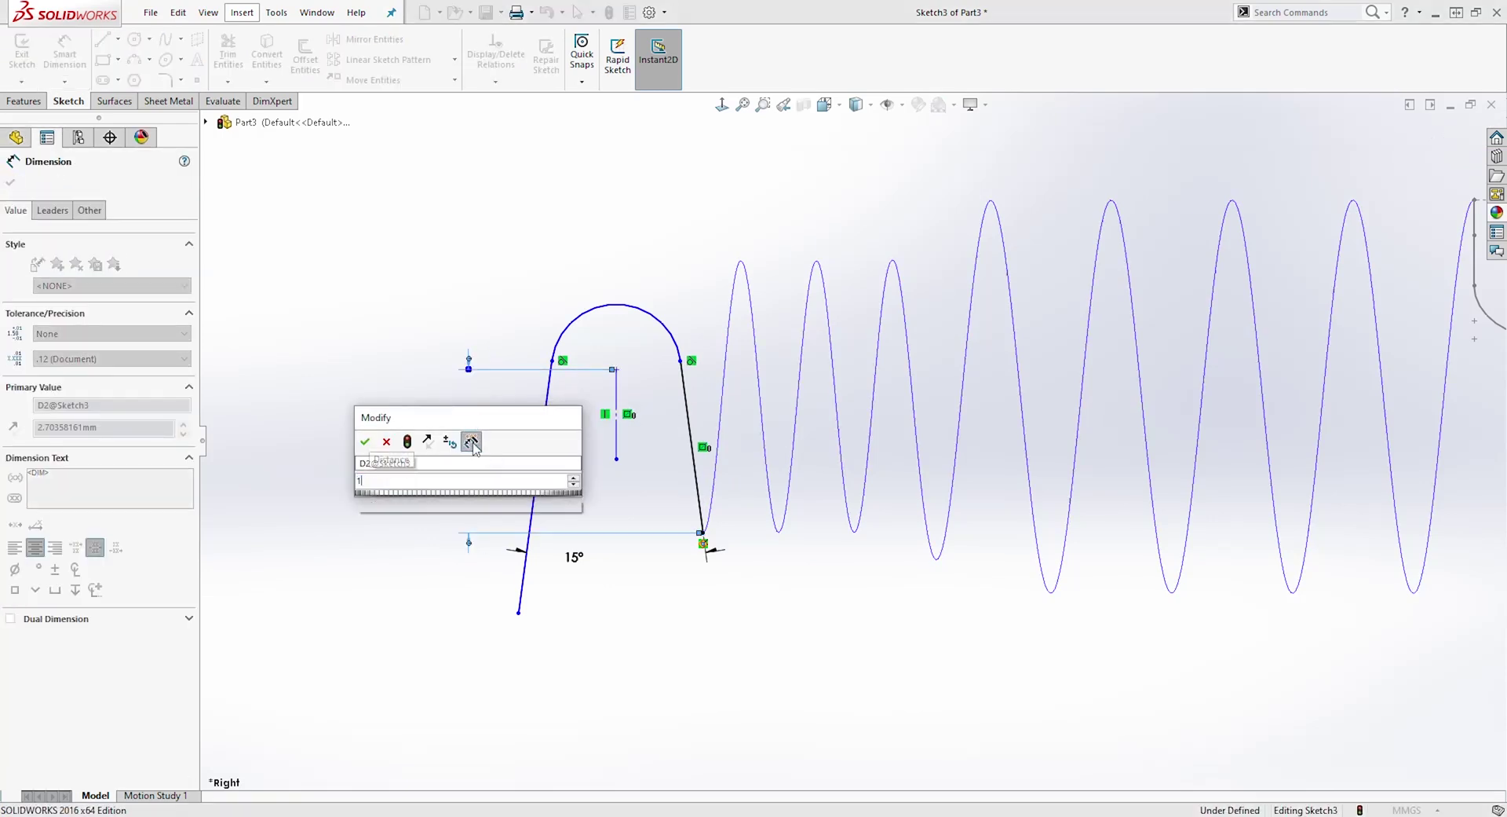
{"action": "type", "text": ".25"}
{"action": "key", "text": "Return"}
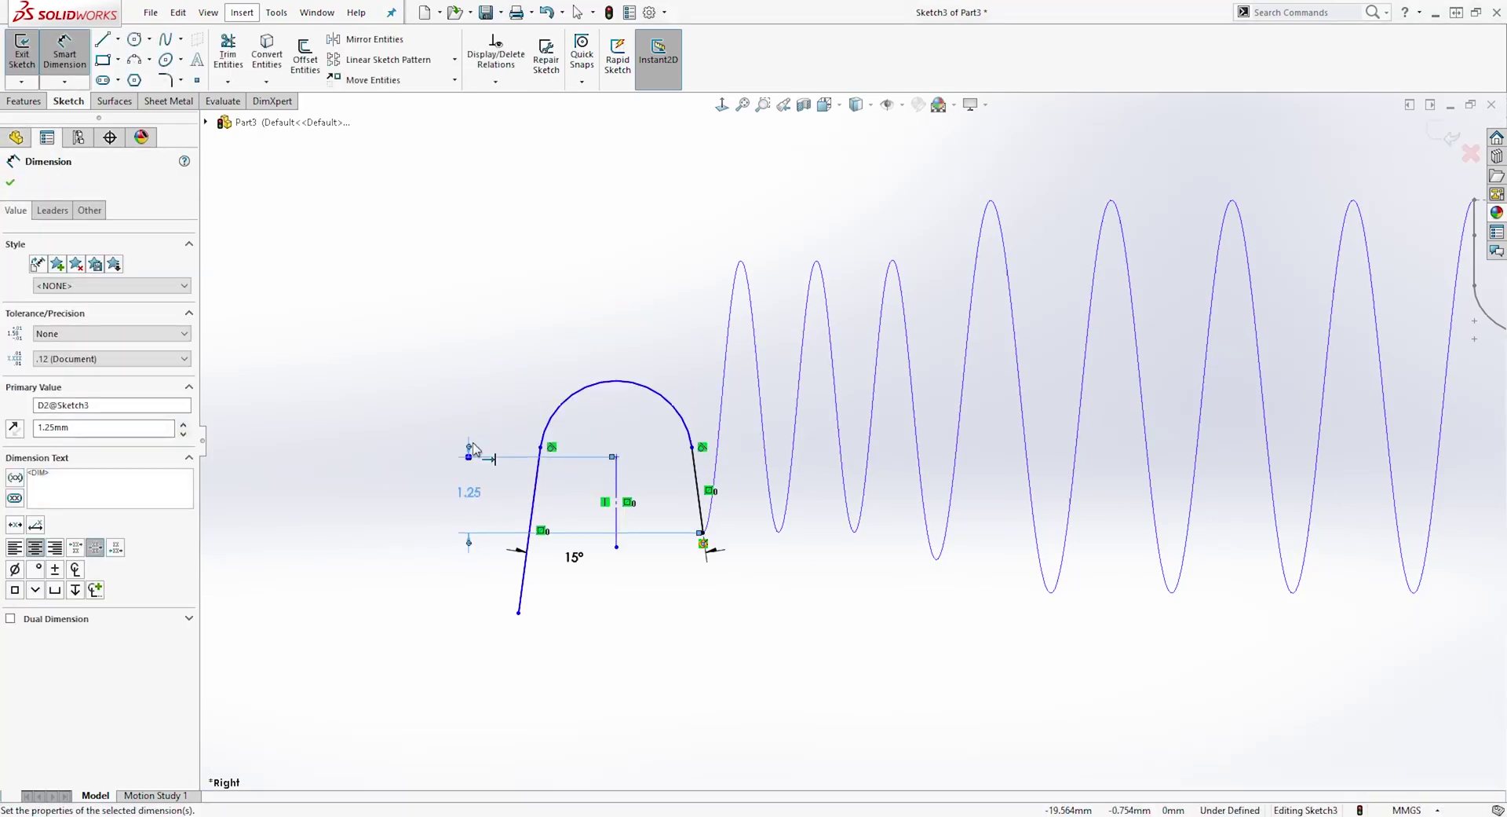
Step: Dimension the radius of the arch's arc as 1.75 mm
{"action": "left_click", "coordinate": [622, 382]}
{"action": "left_click", "coordinate": [676, 265]}
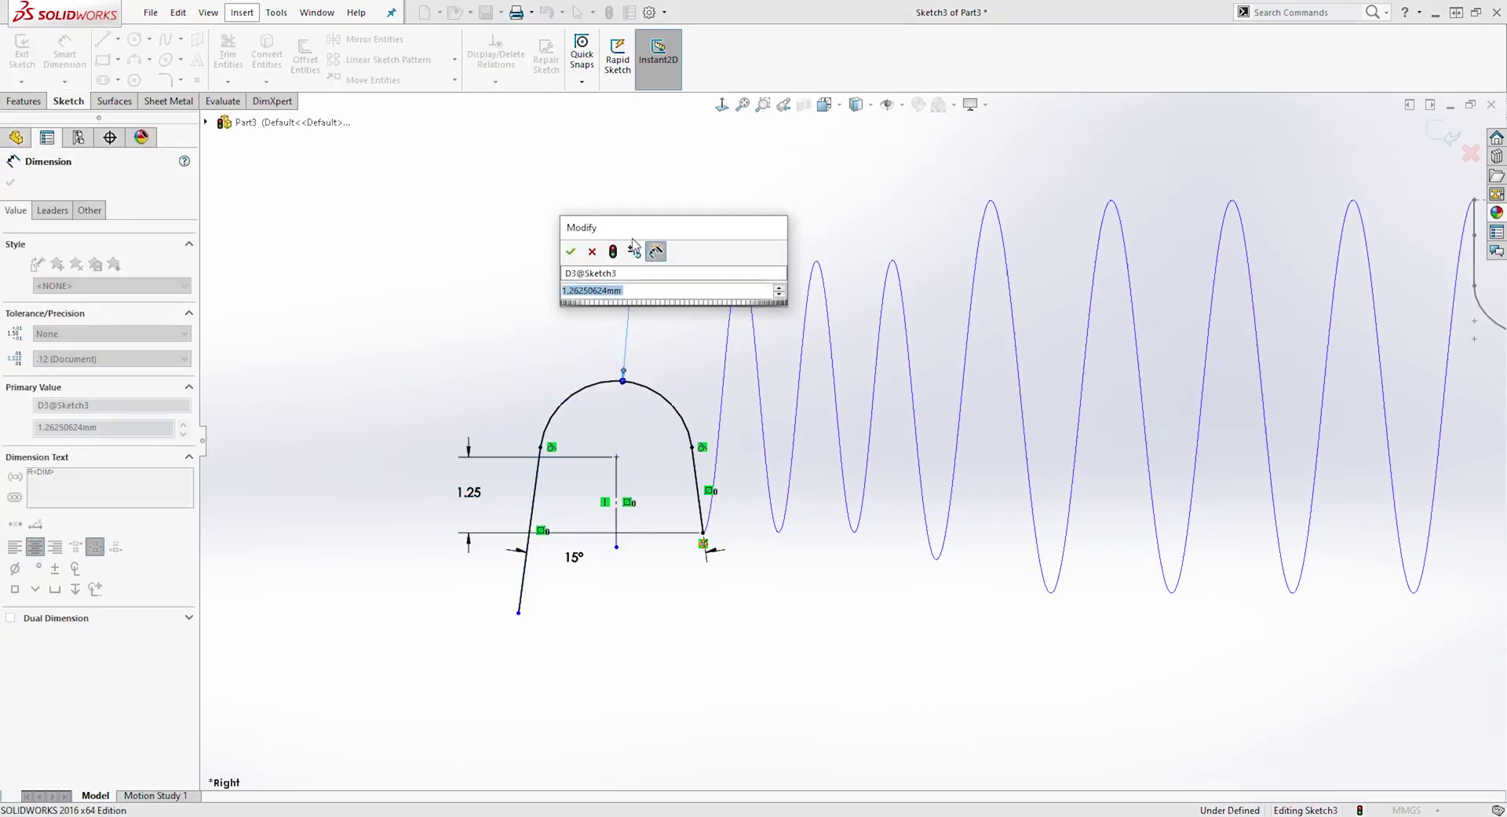
{"action": "type", "text": "1.75"}
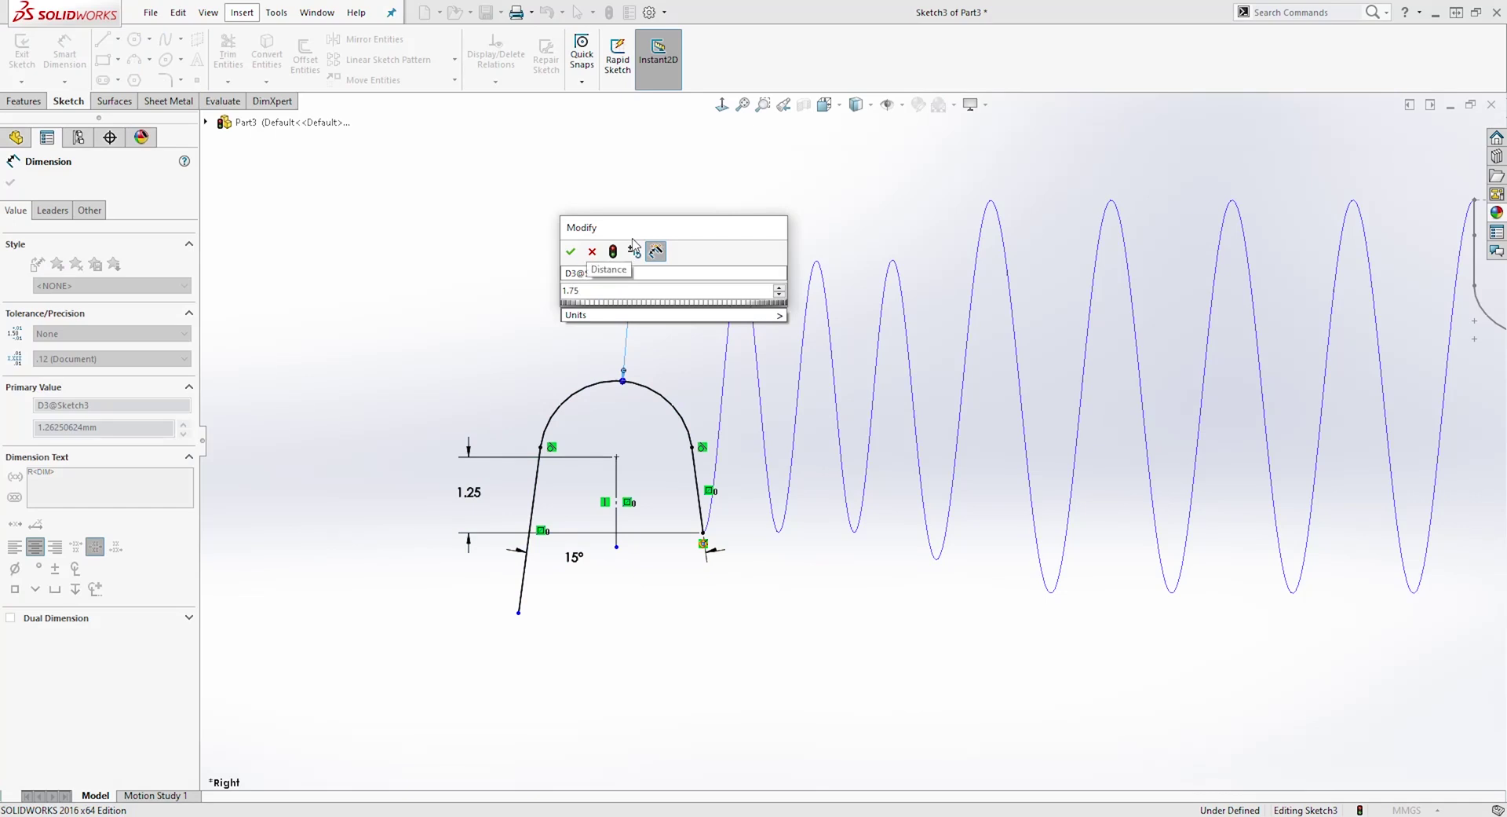
{"action": "key", "text": "Return"}
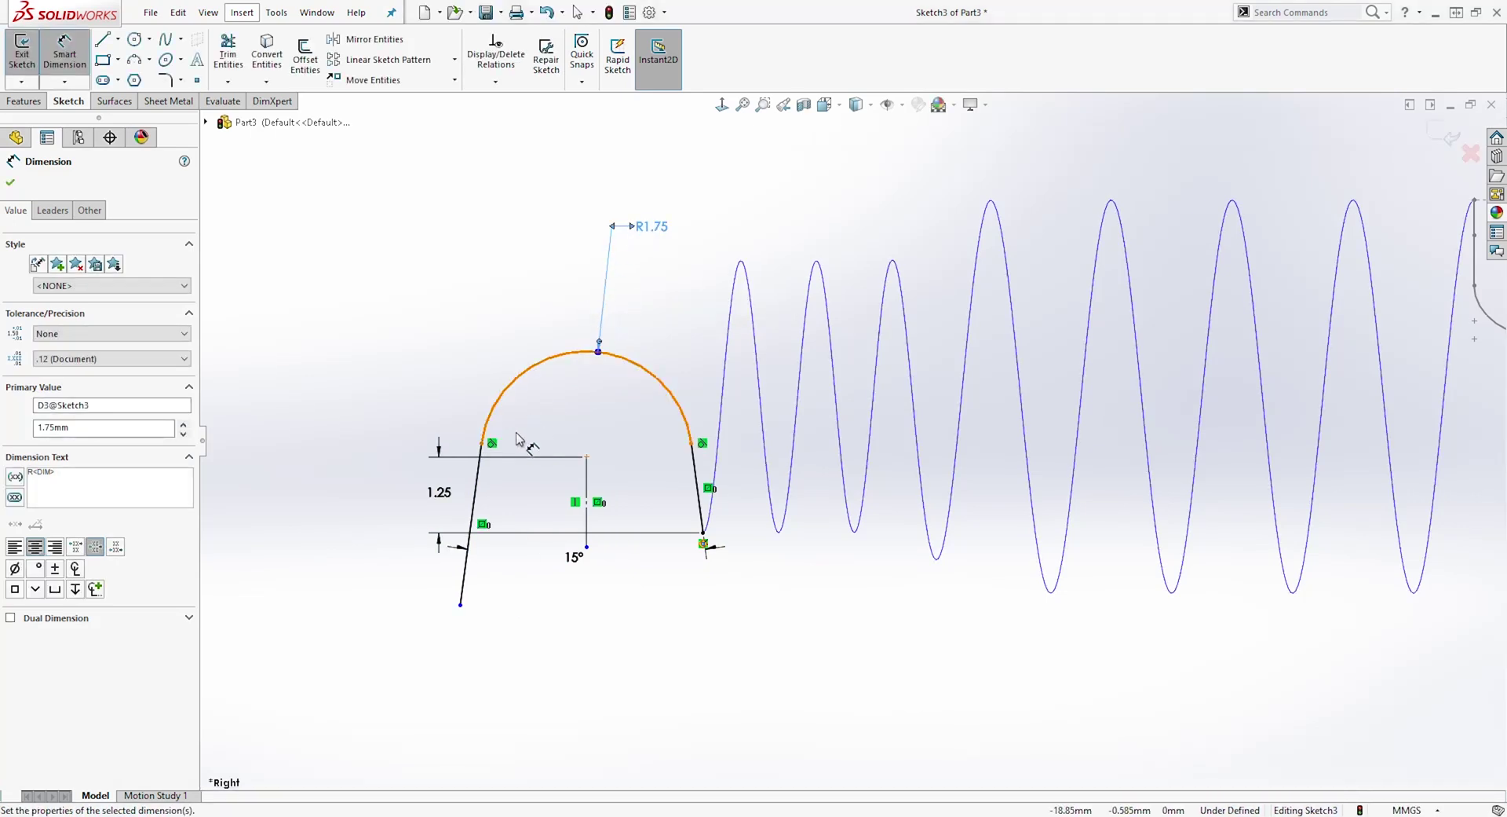
Step: Dimension the vertical distance from the arc's centre to the free leg's lower end as 1.75 mm
{"action": "left_click", "coordinate": [587, 457]}
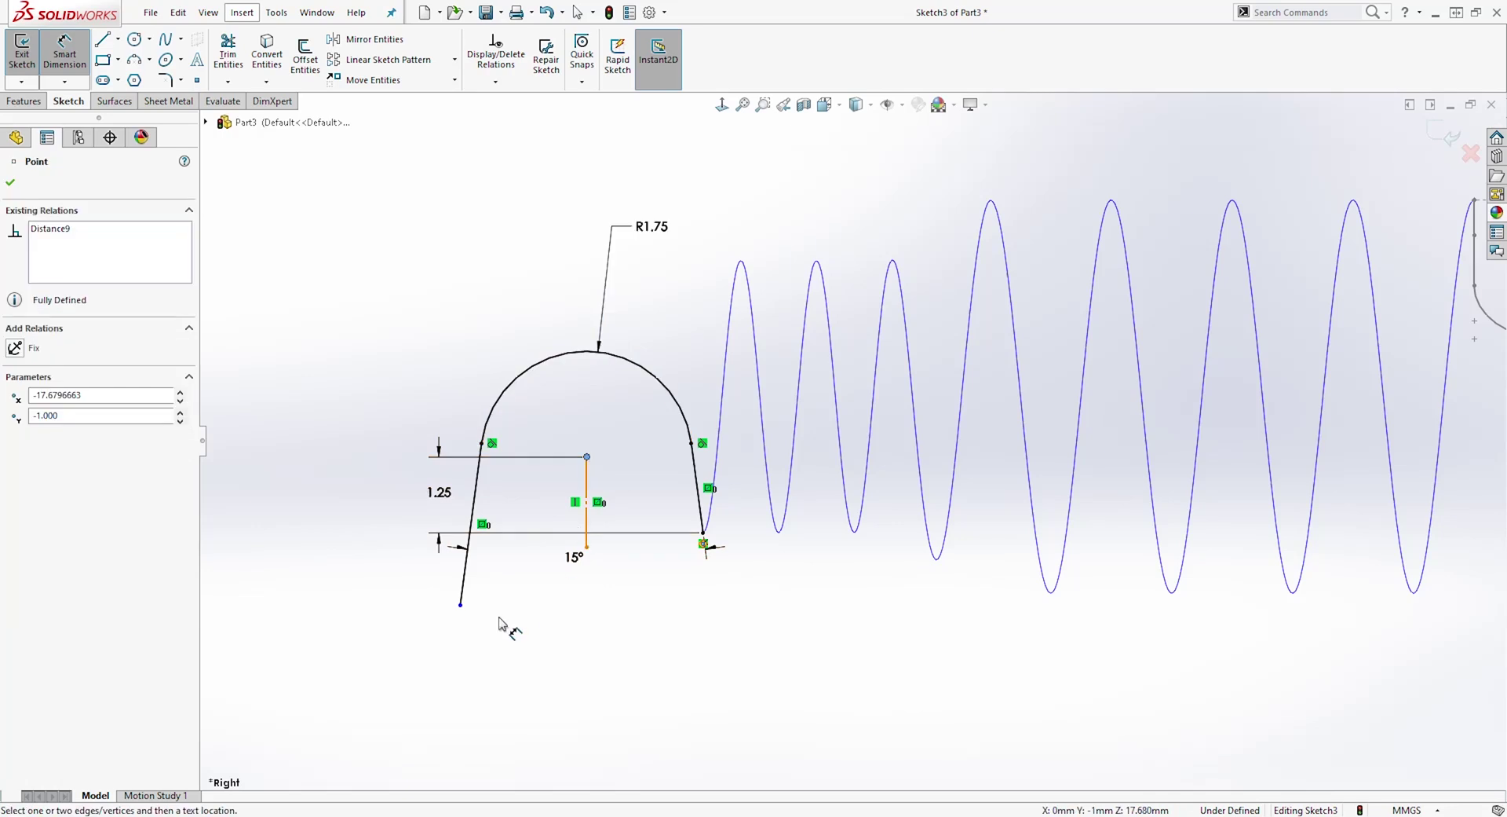
{"action": "left_click", "coordinate": [460, 606]}
{"action": "left_click", "coordinate": [346, 532]}
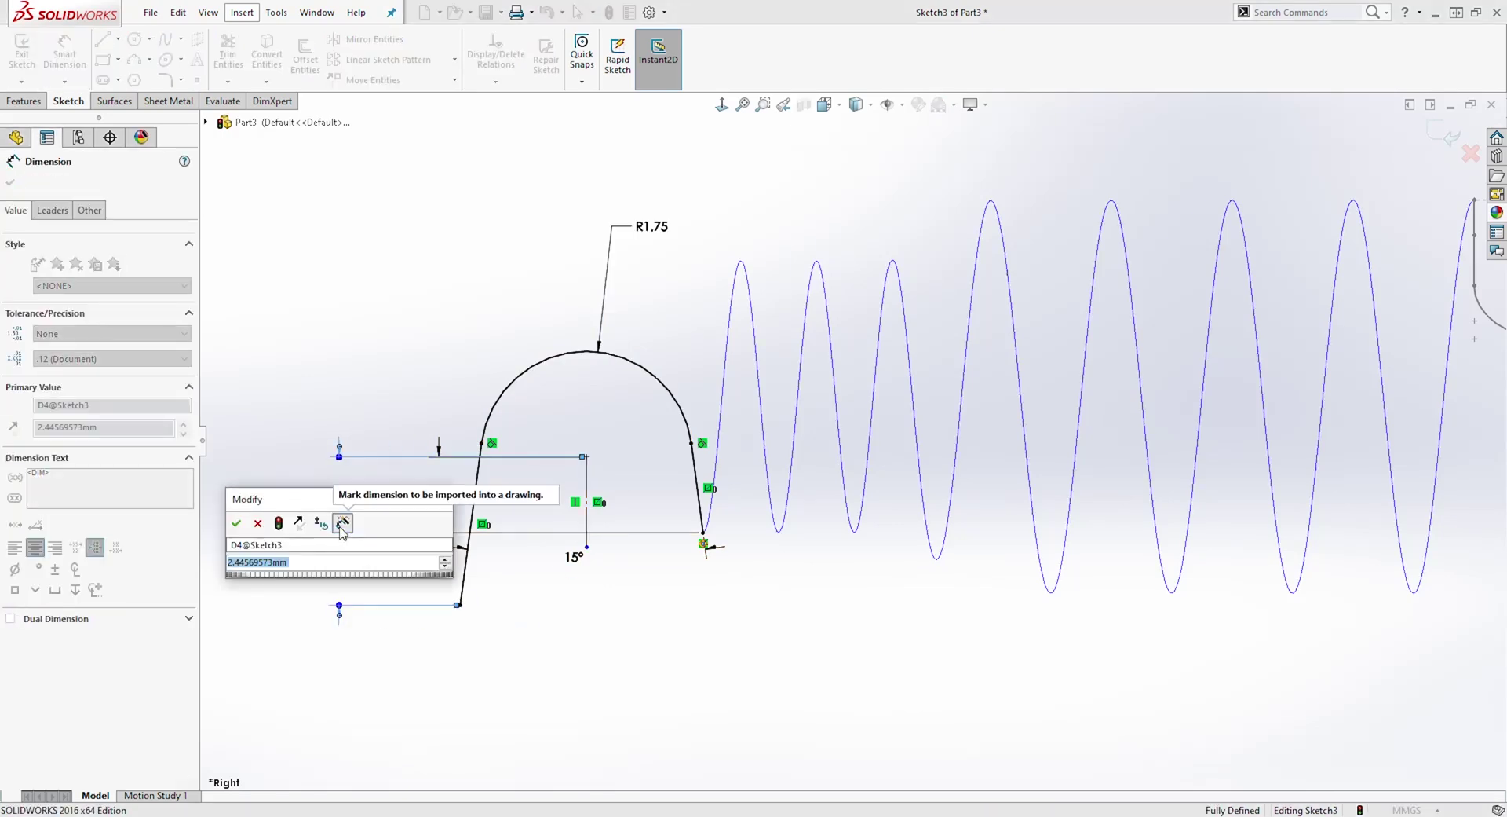
{"action": "type", "text": "1."}
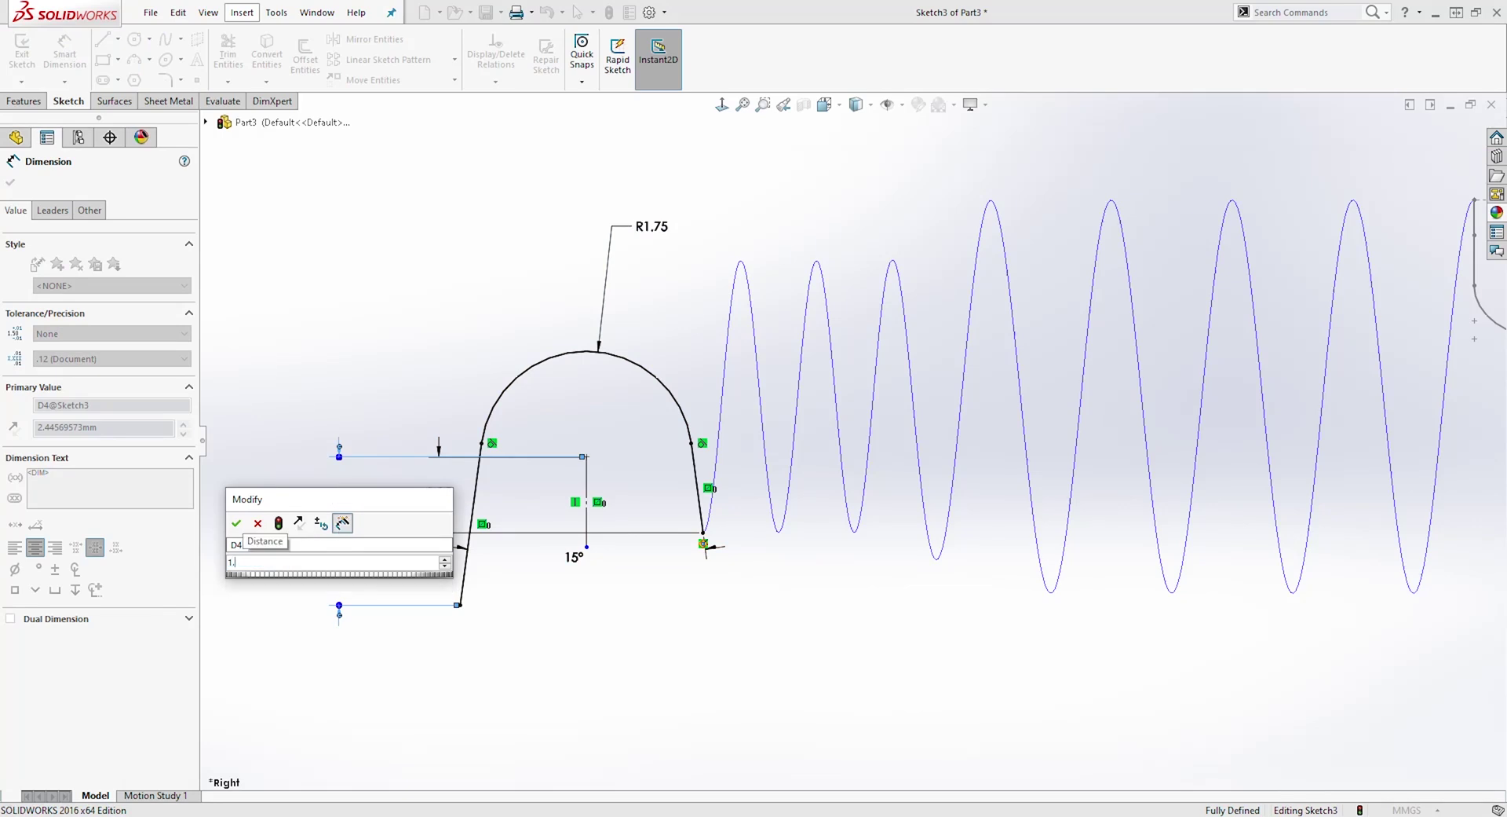
{"action": "type", "text": "75"}
{"action": "key", "text": "Return"}
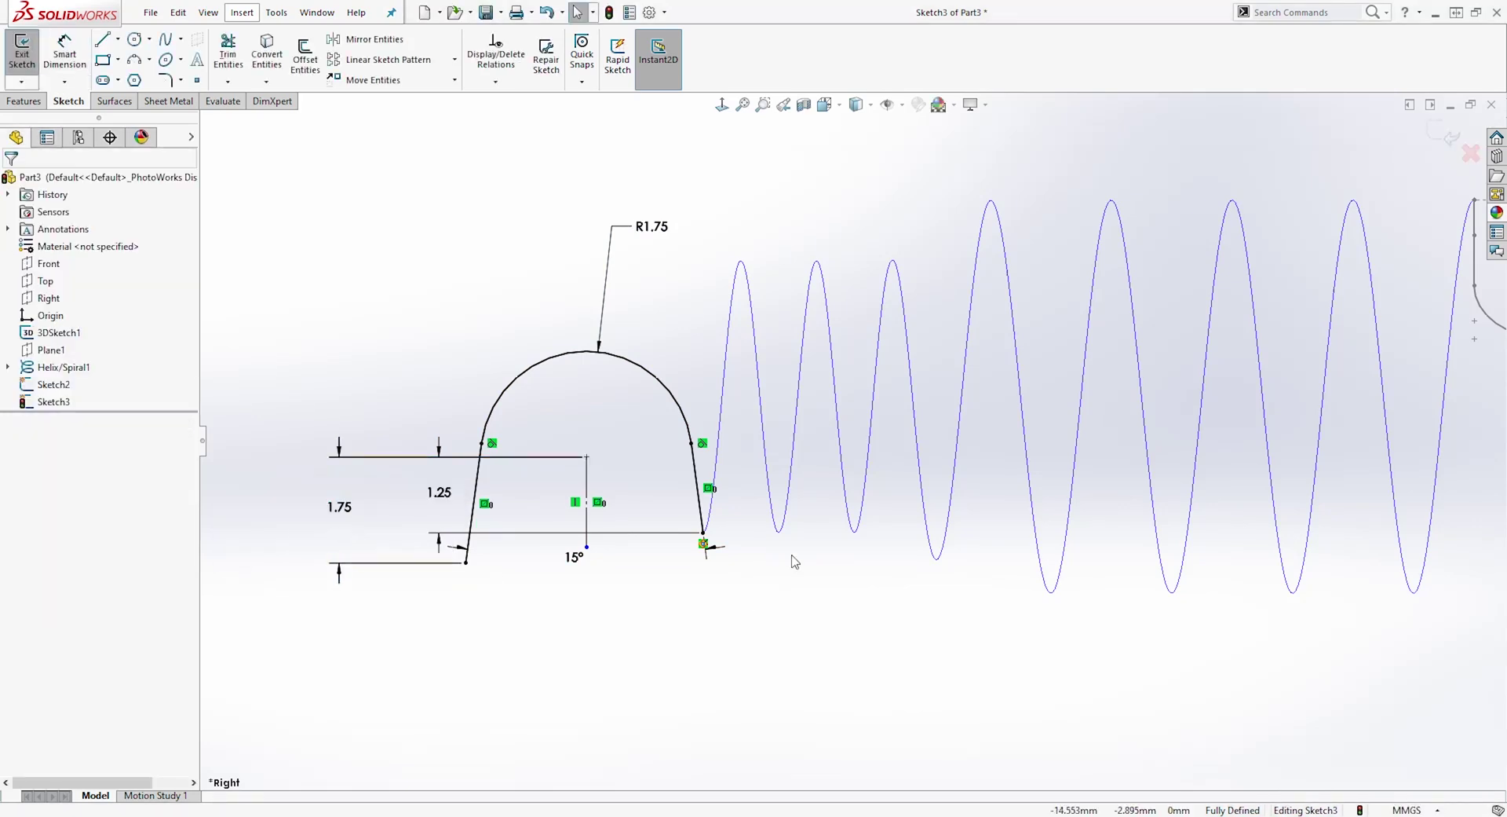
Step: Move the 15° dimension up inside the arch and align the construction line's lower end horizontally with the free leg's end
{"action": "scroll", "coordinate": [672, 437], "scroll_direction": "down", "scroll_amount": 1}
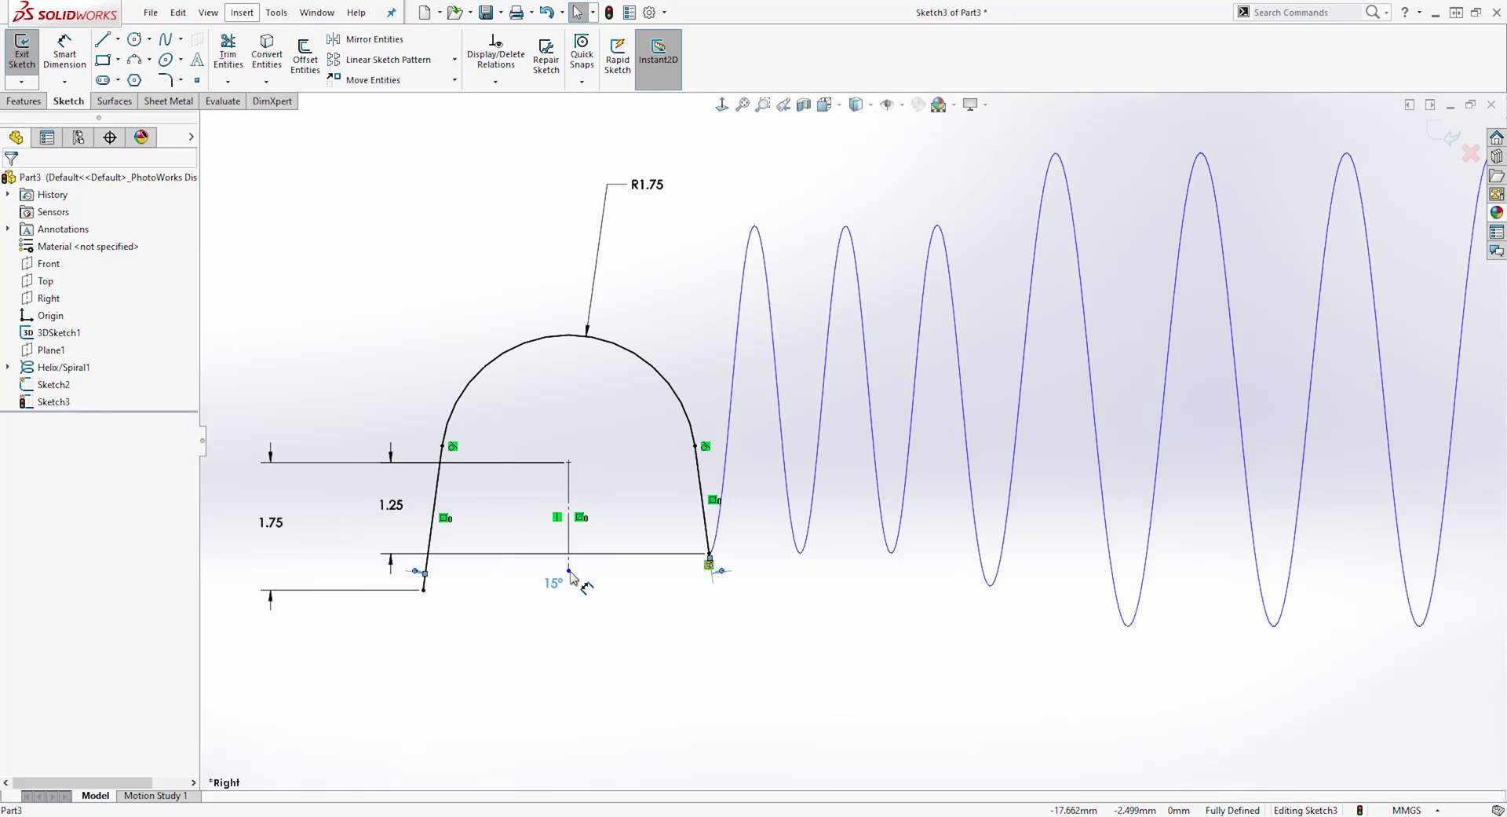
{"action": "left_click_drag", "start_coordinate": [578, 581], "coordinate": [588, 438]}
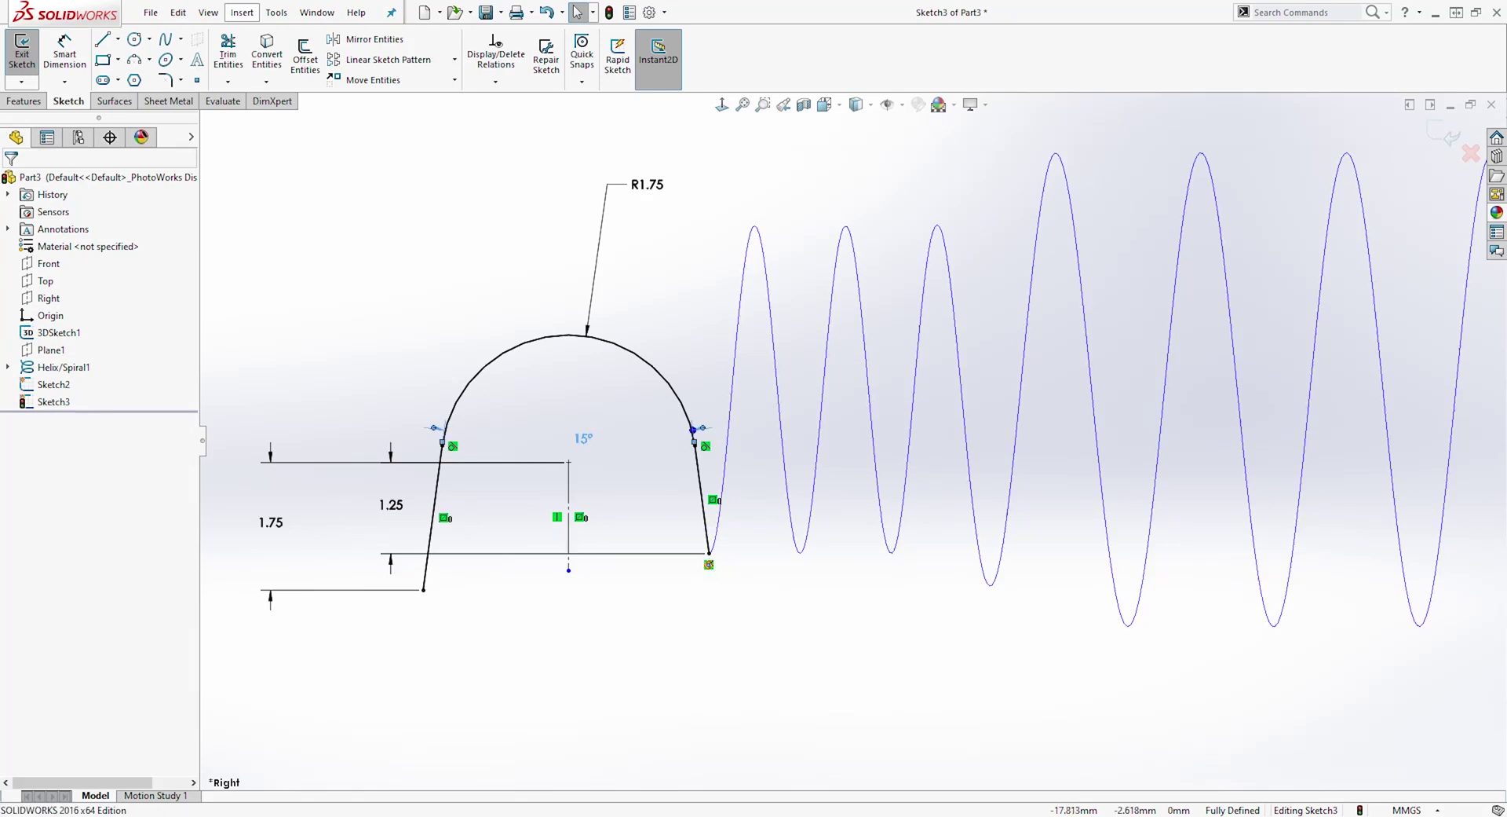
{"action": "left_click", "coordinate": [569, 570]}
{"action": "left_click", "coordinate": [425, 590], "text": "ctrl"}
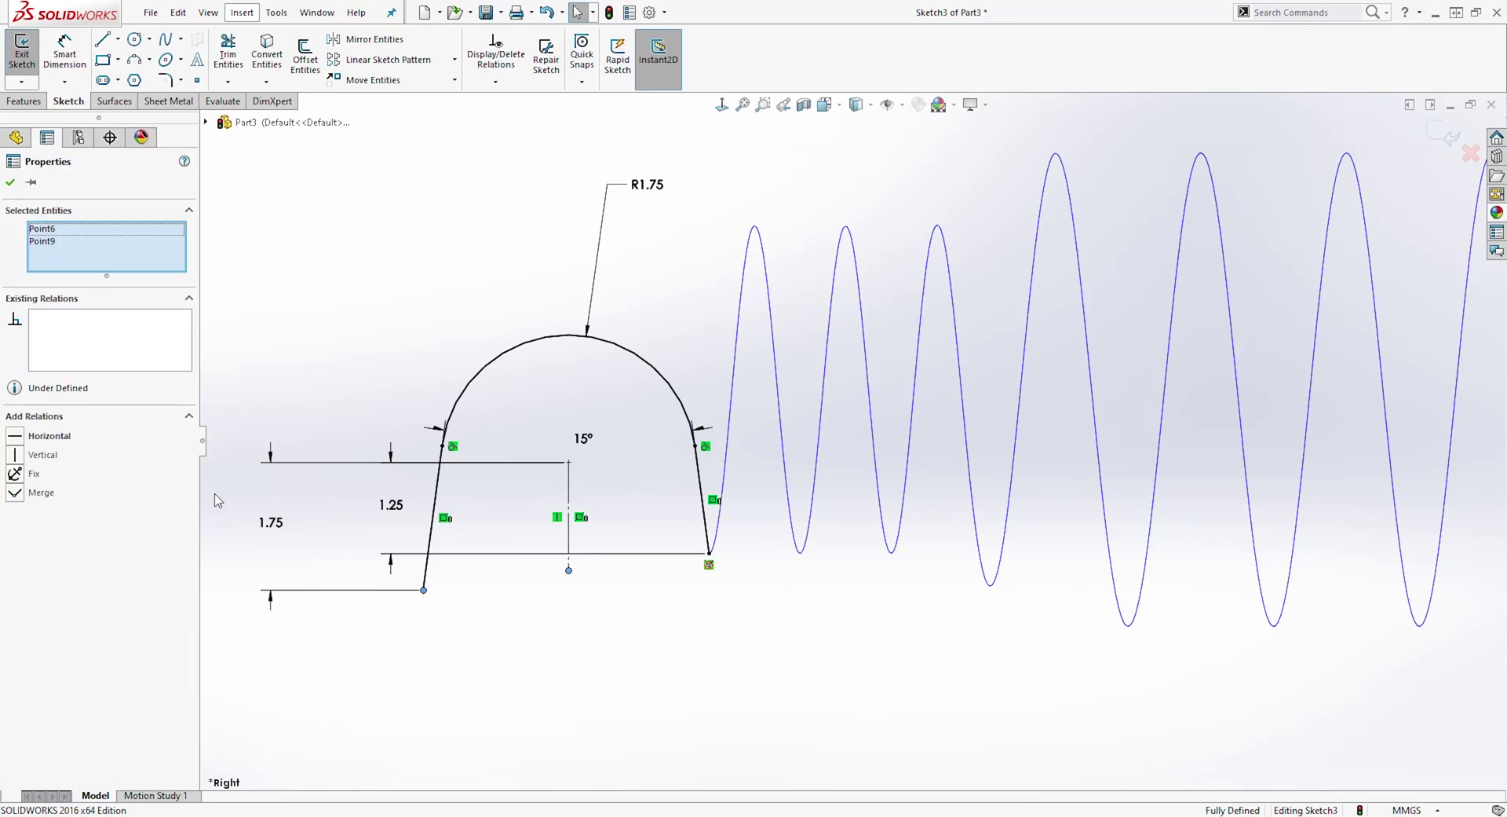
{"action": "left_click", "coordinate": [23, 440]}
{"action": "left_click", "coordinate": [666, 578]}
{"action": "scroll", "coordinate": [789, 553], "scroll_direction": "up", "scroll_amount": 2}
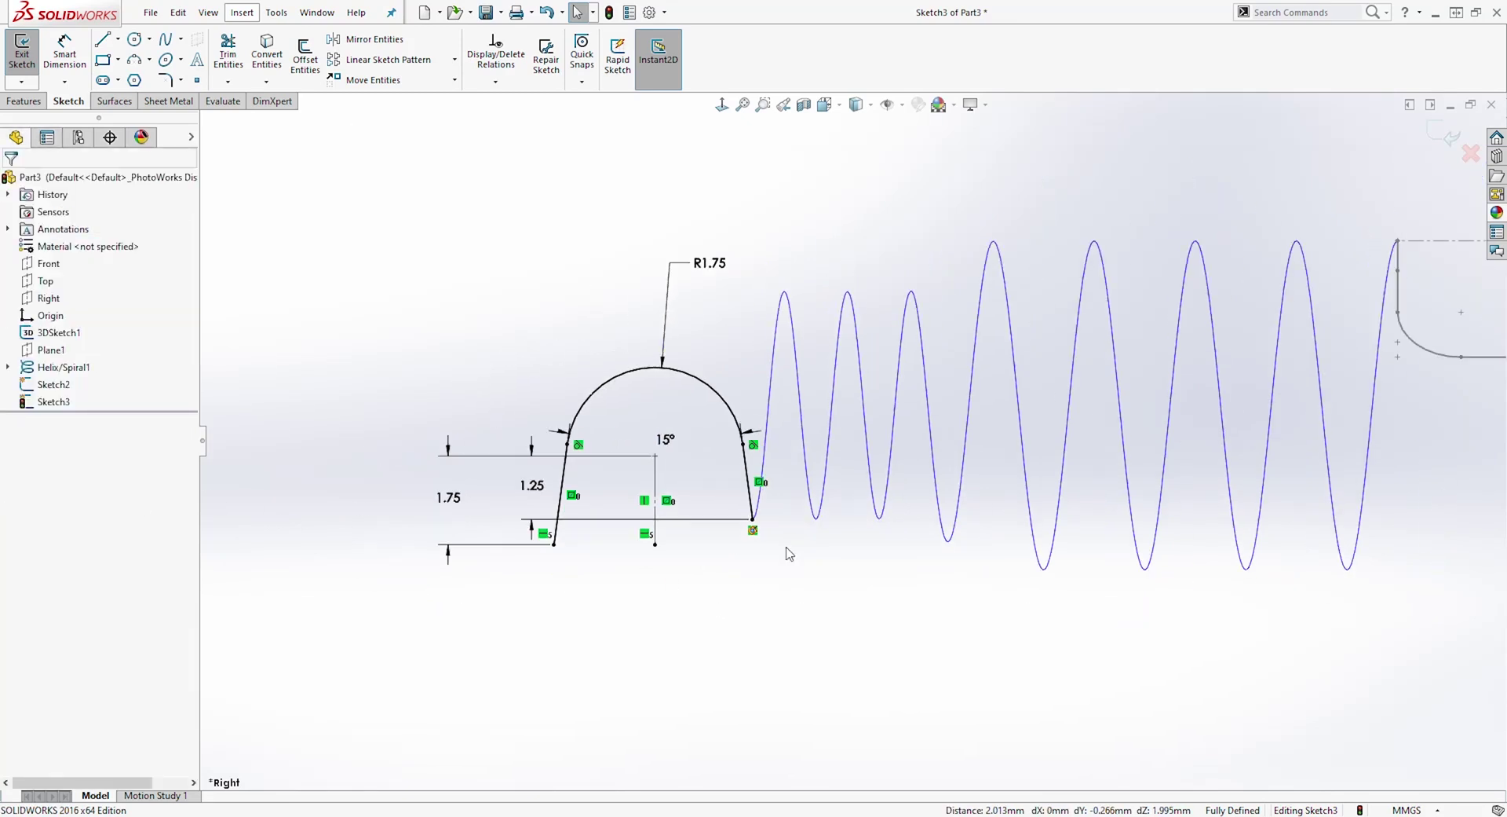
Step: Exit the completed arch sketch and clear its selection
{"action": "key", "text": "f"}
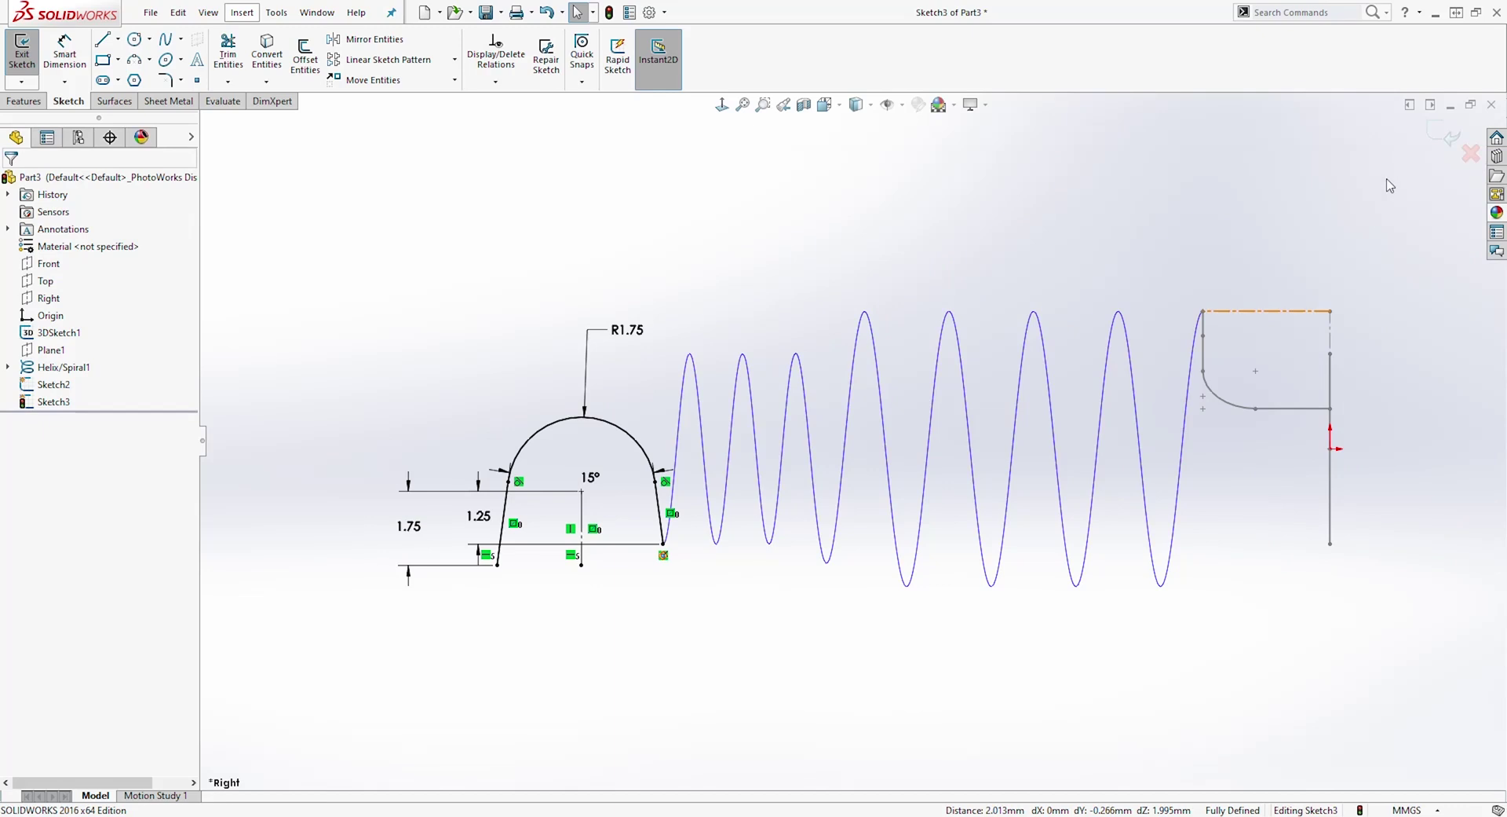
{"action": "left_click", "coordinate": [1443, 137]}
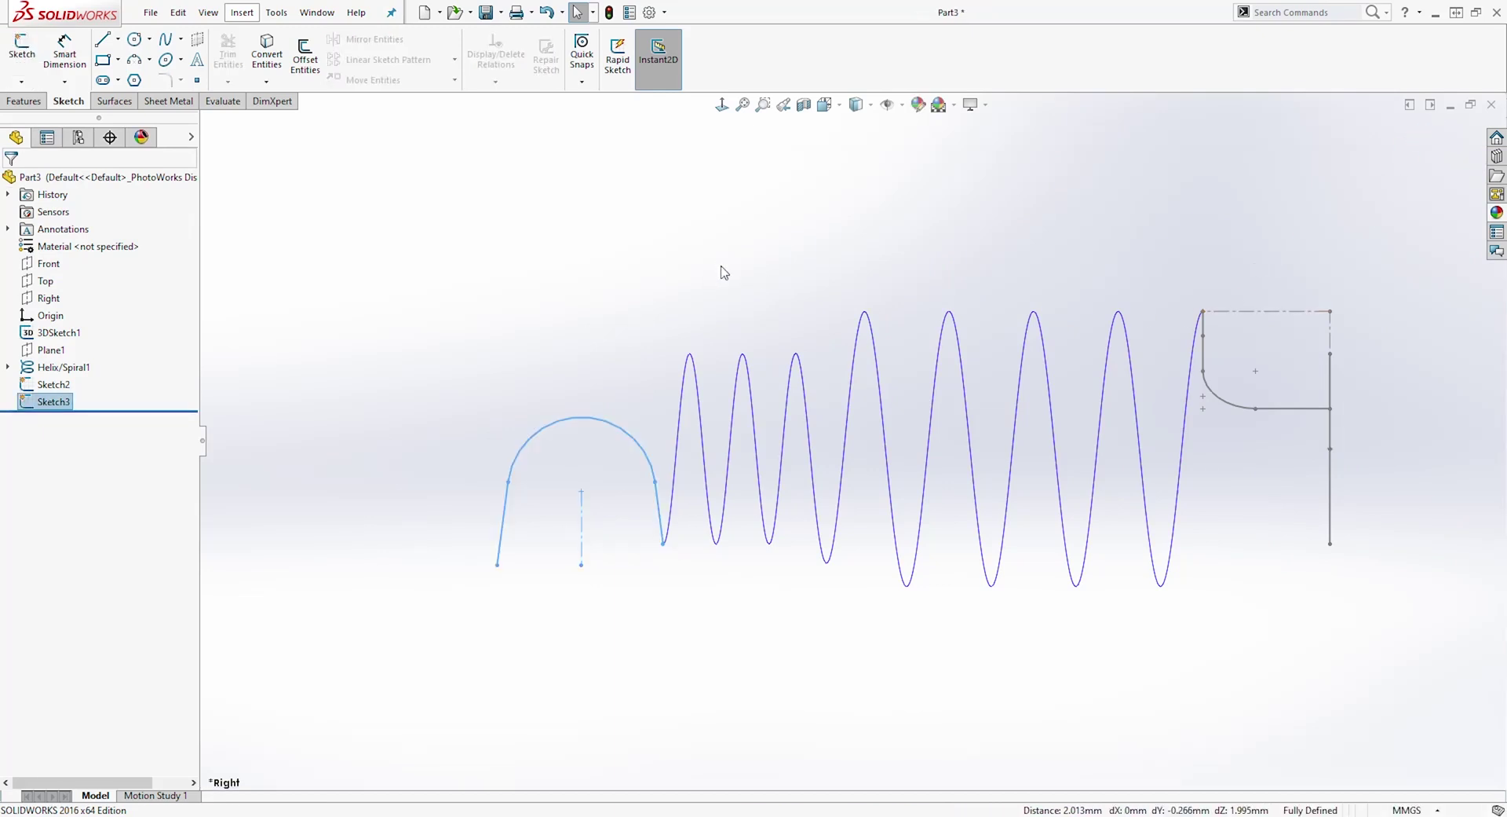
{"action": "mouse_move", "coordinate": [724, 272]}
{"action": "middle_mouse_down"}
{"action": "mouse_move", "coordinate": [791, 370]}
{"action": "mouse_move", "coordinate": [770, 346]}
{"action": "mouse_move", "coordinate": [781, 385]}
{"action": "middle_mouse_up"}
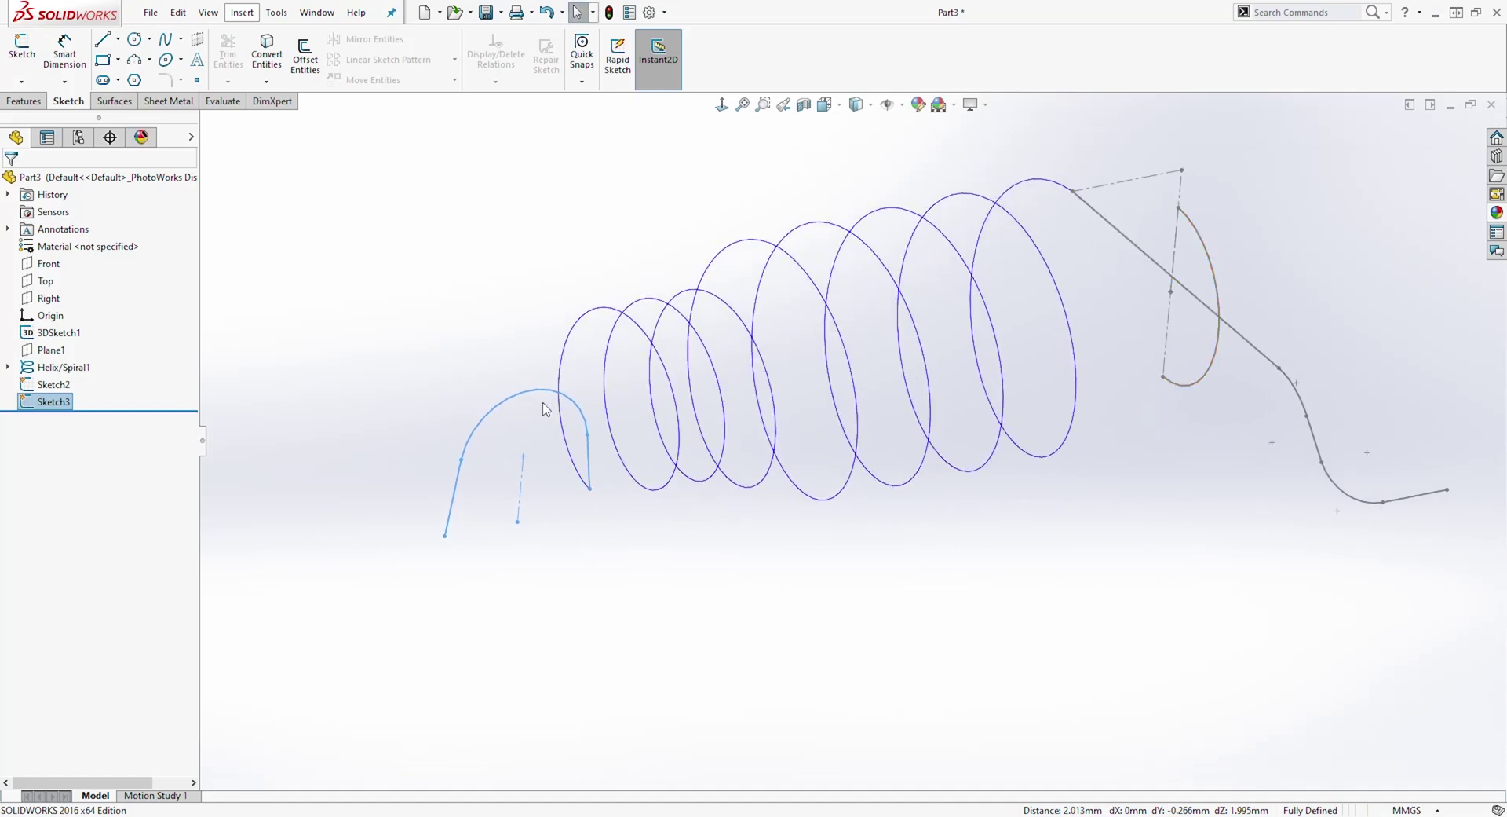
{"action": "left_click", "coordinate": [611, 577]}
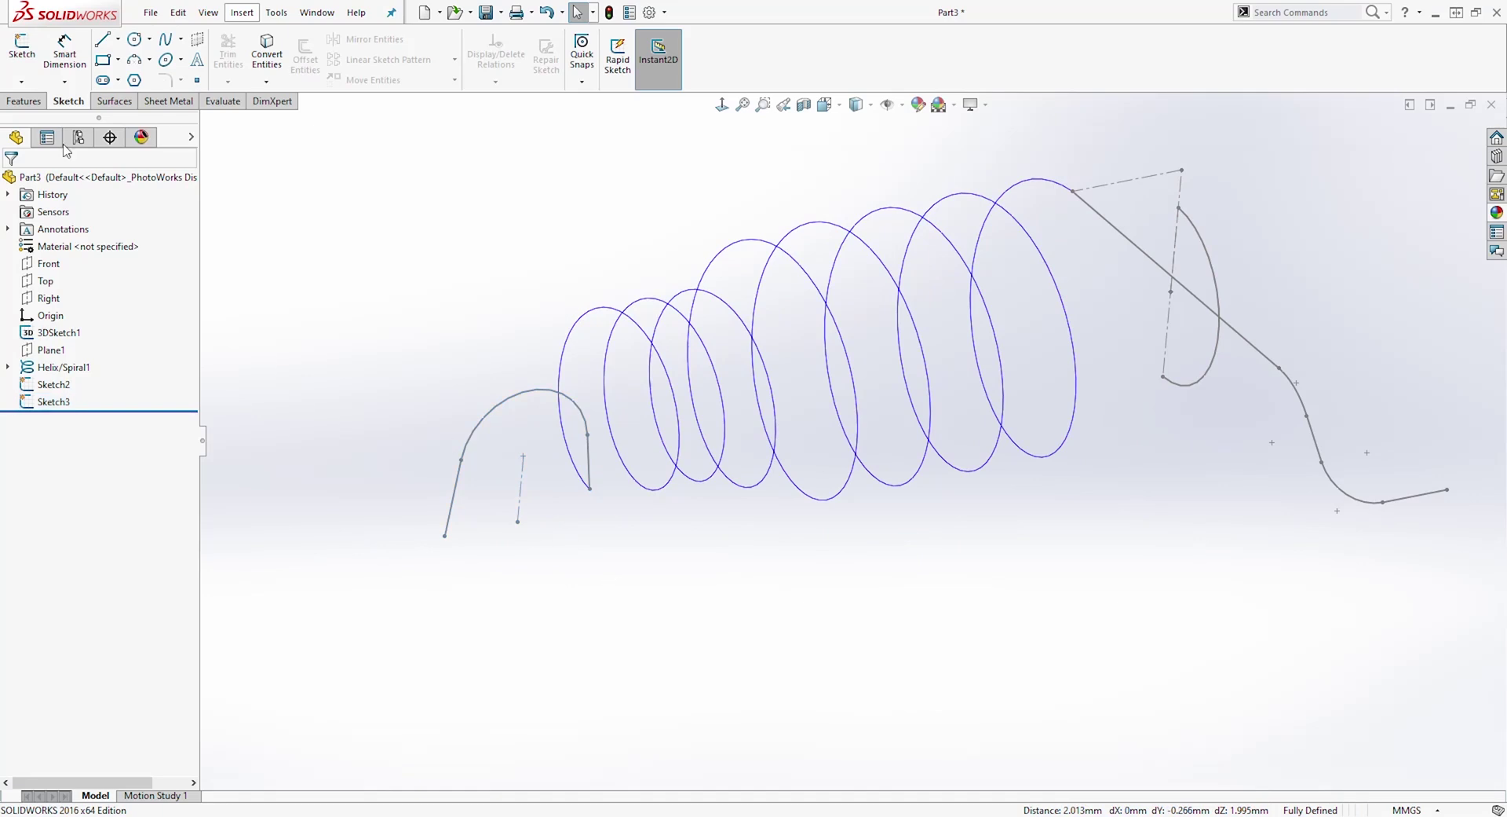
Step: Create a sketch-on-sketch projected curve from the open arc sketch (Sketch2) and the arch sketch (Sketch3)
{"action": "left_click", "coordinate": [243, 13]}
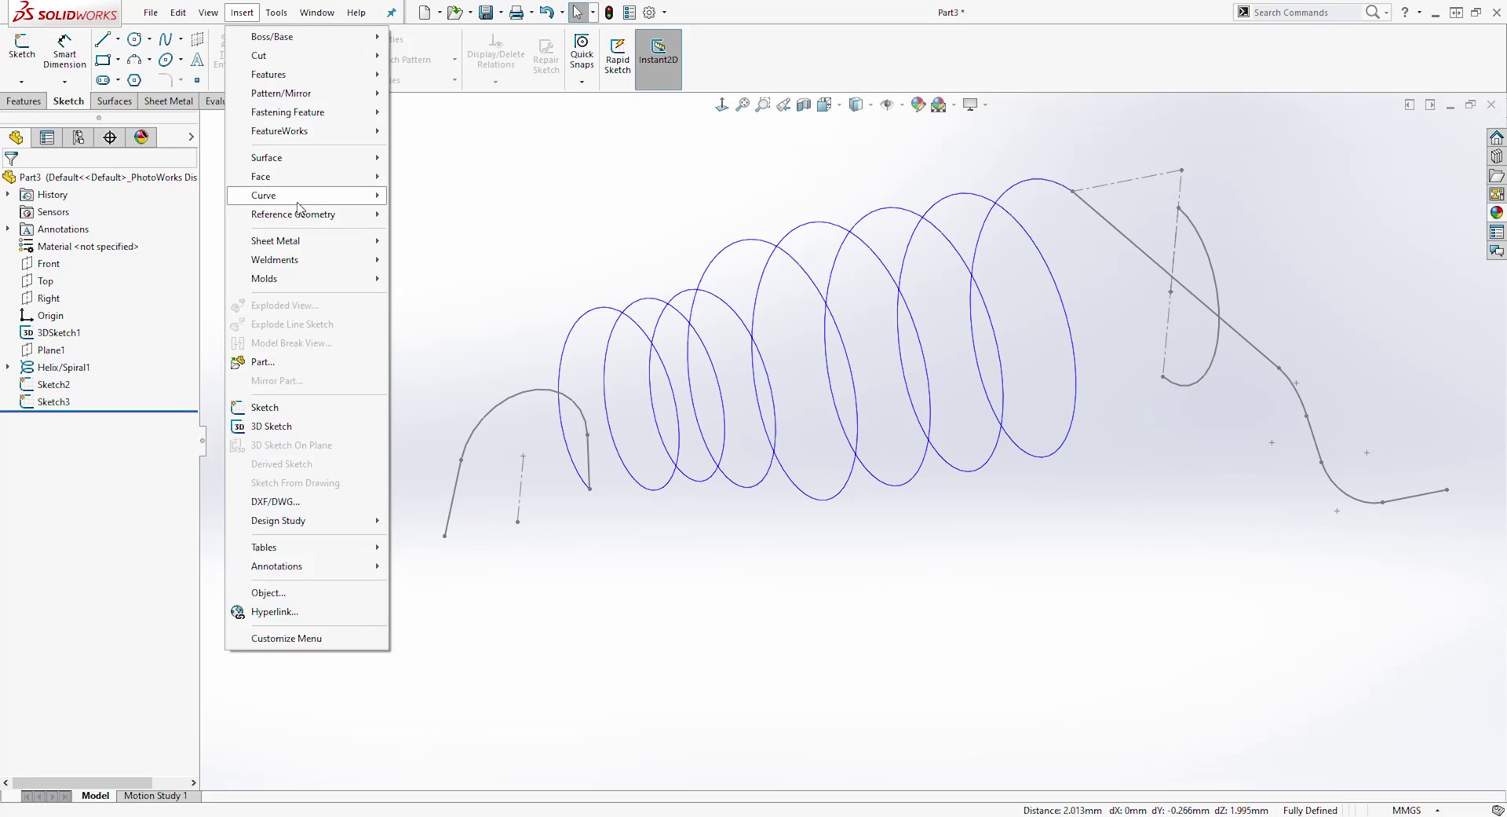
{"action": "mouse_move", "coordinate": [303, 200]}
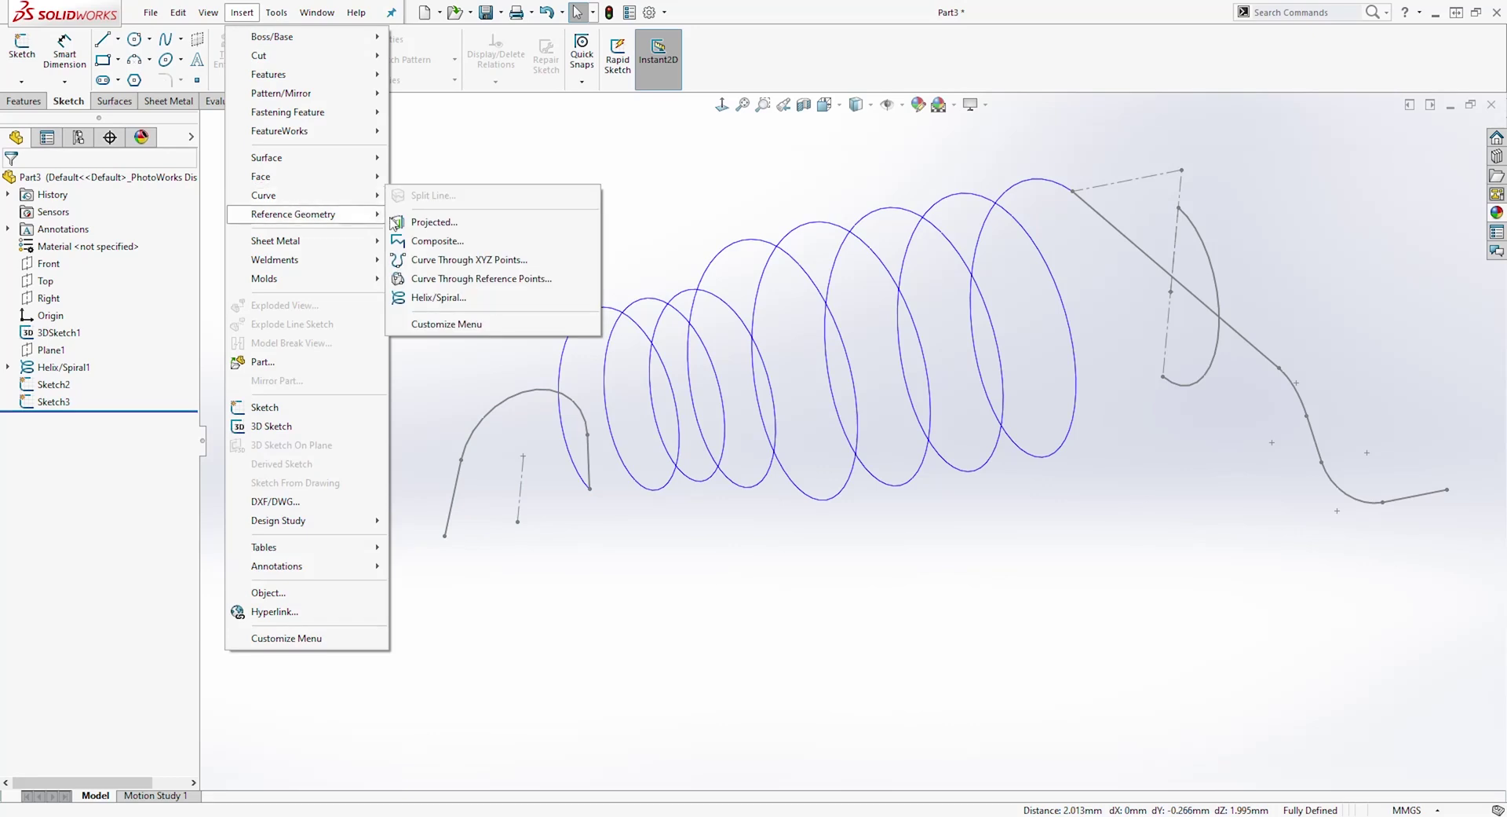
{"action": "left_click", "coordinate": [432, 224]}
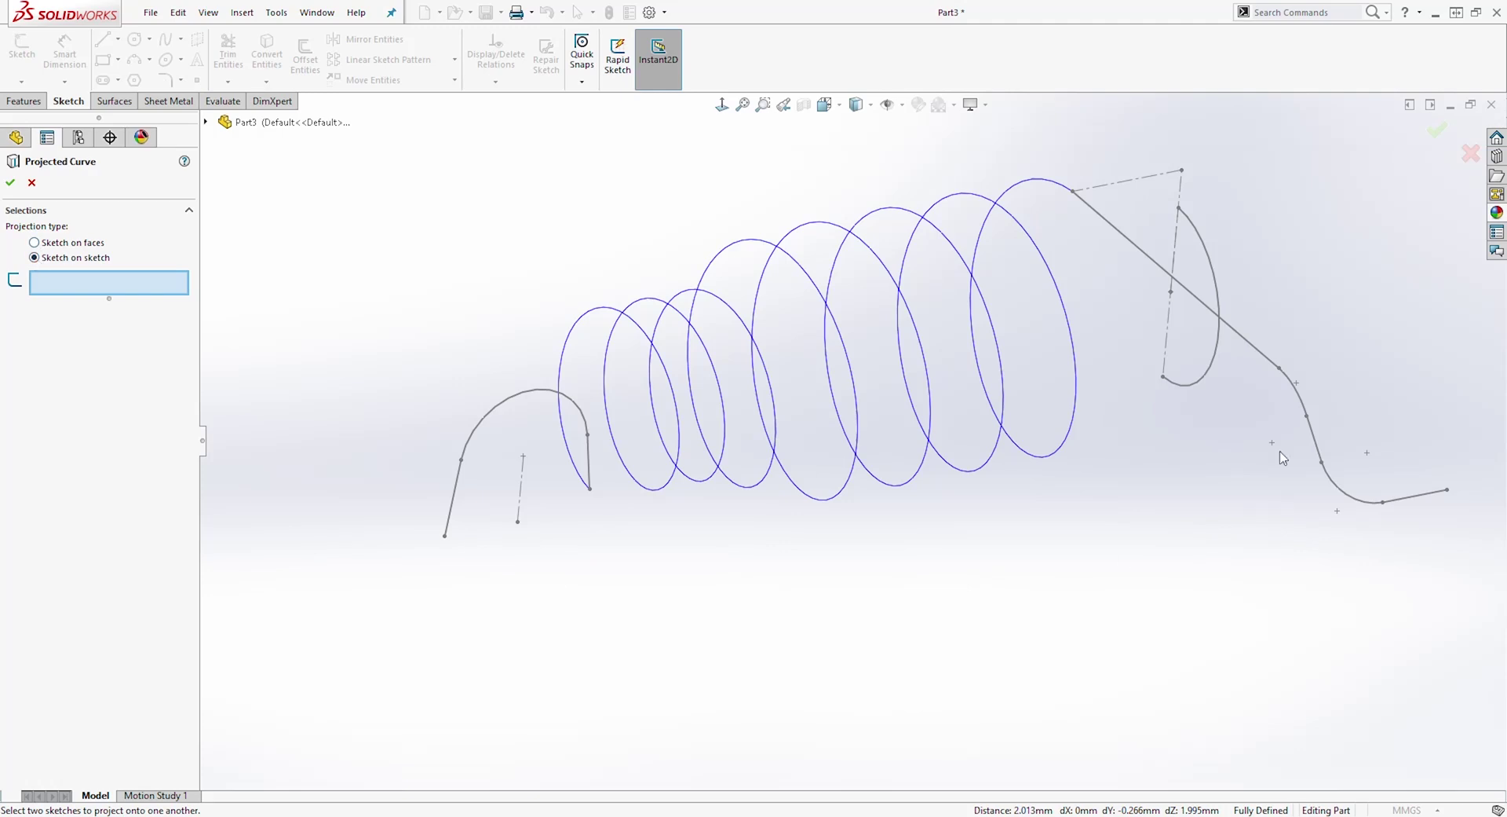
{"action": "left_click", "coordinate": [1218, 304]}
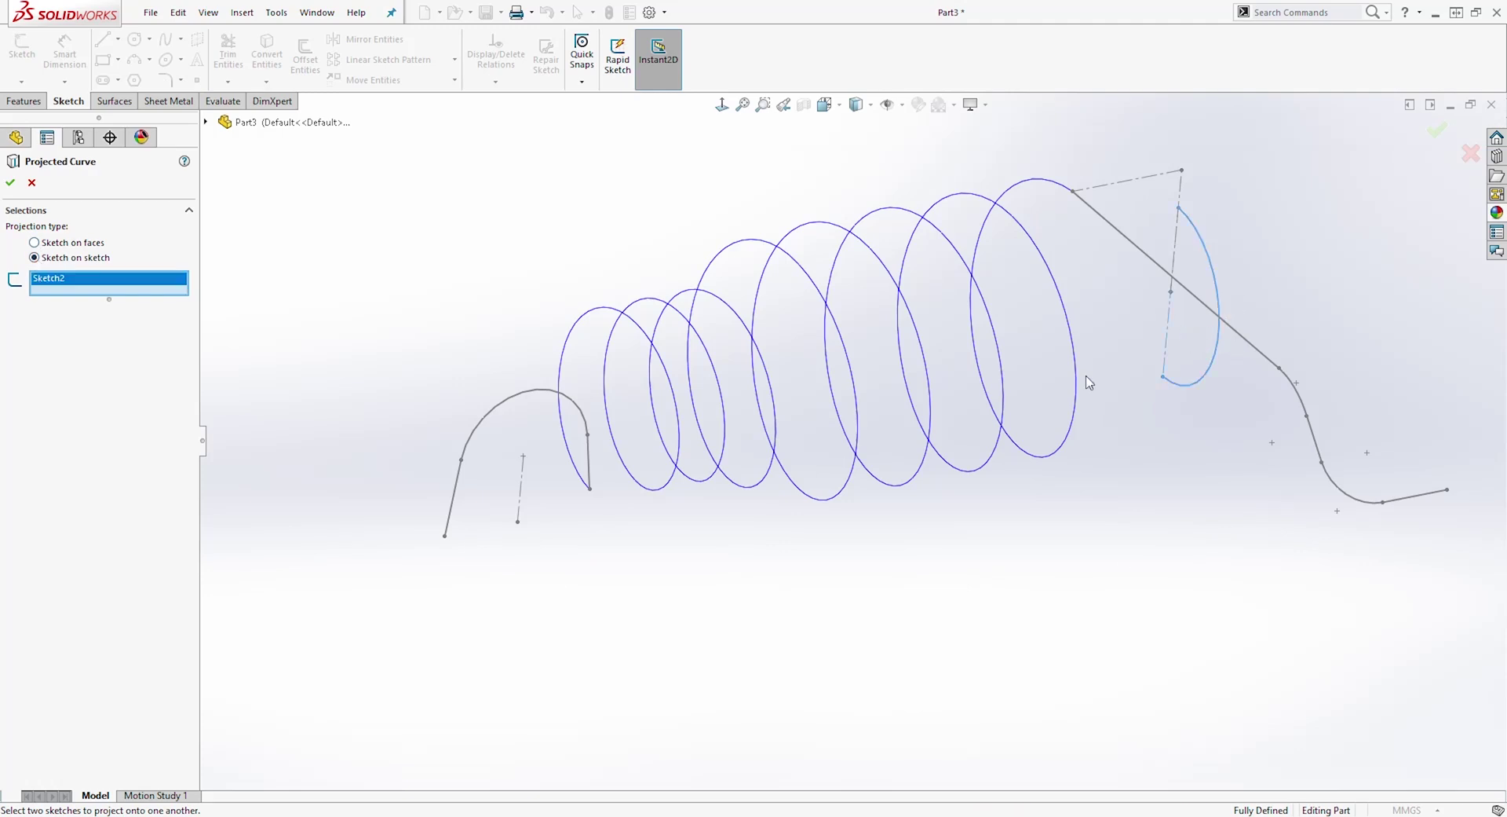
{"action": "left_click", "coordinate": [525, 400]}
{"action": "mouse_move", "coordinate": [617, 590]}
{"action": "middle_mouse_down"}
{"action": "mouse_move", "coordinate": [653, 665]}
{"action": "mouse_move", "coordinate": [596, 568]}
{"action": "mouse_move", "coordinate": [628, 620]}
{"action": "middle_mouse_up"}
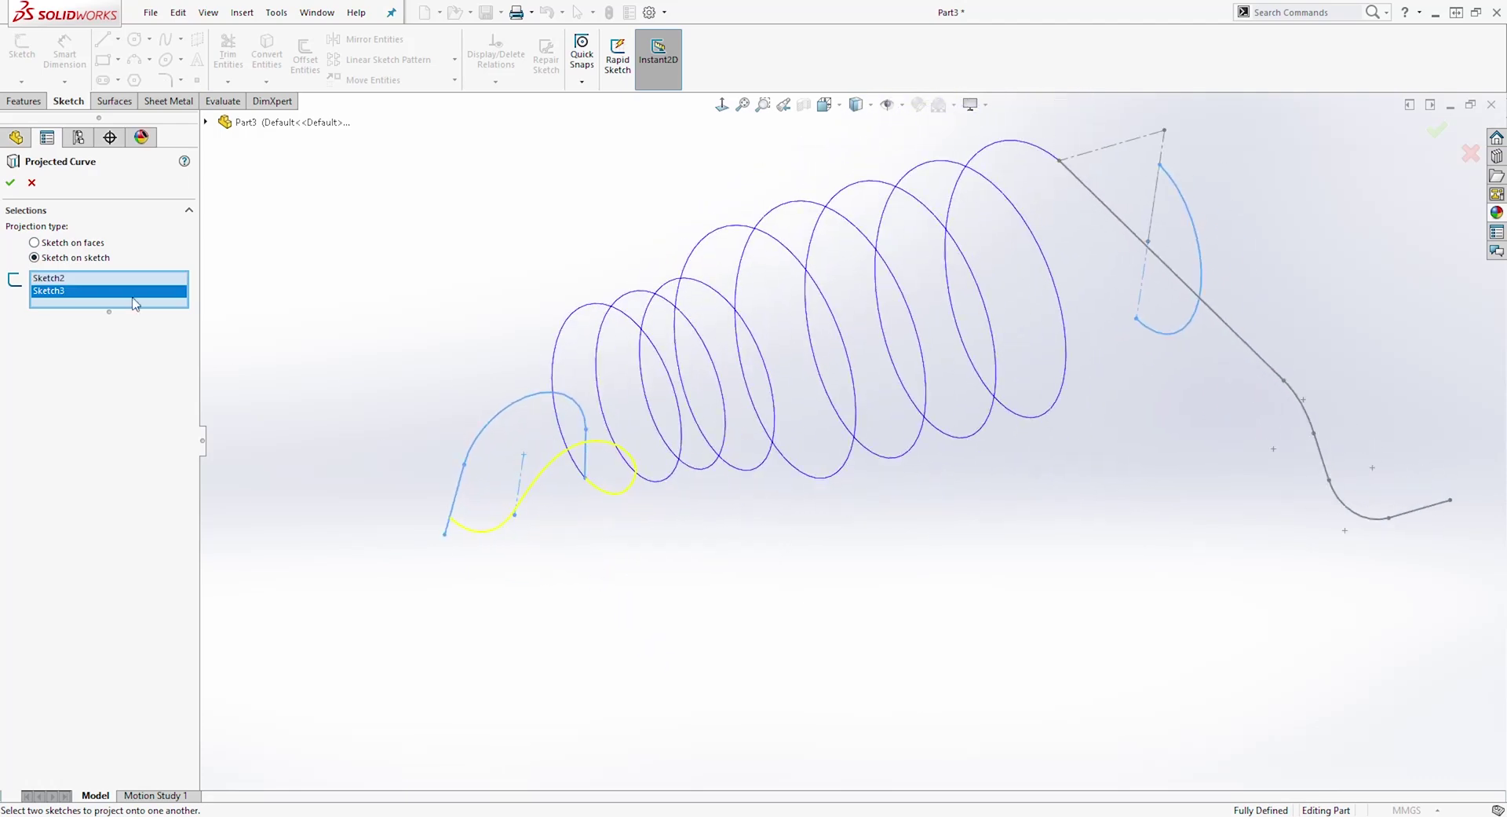
{"action": "left_click", "coordinate": [12, 183]}
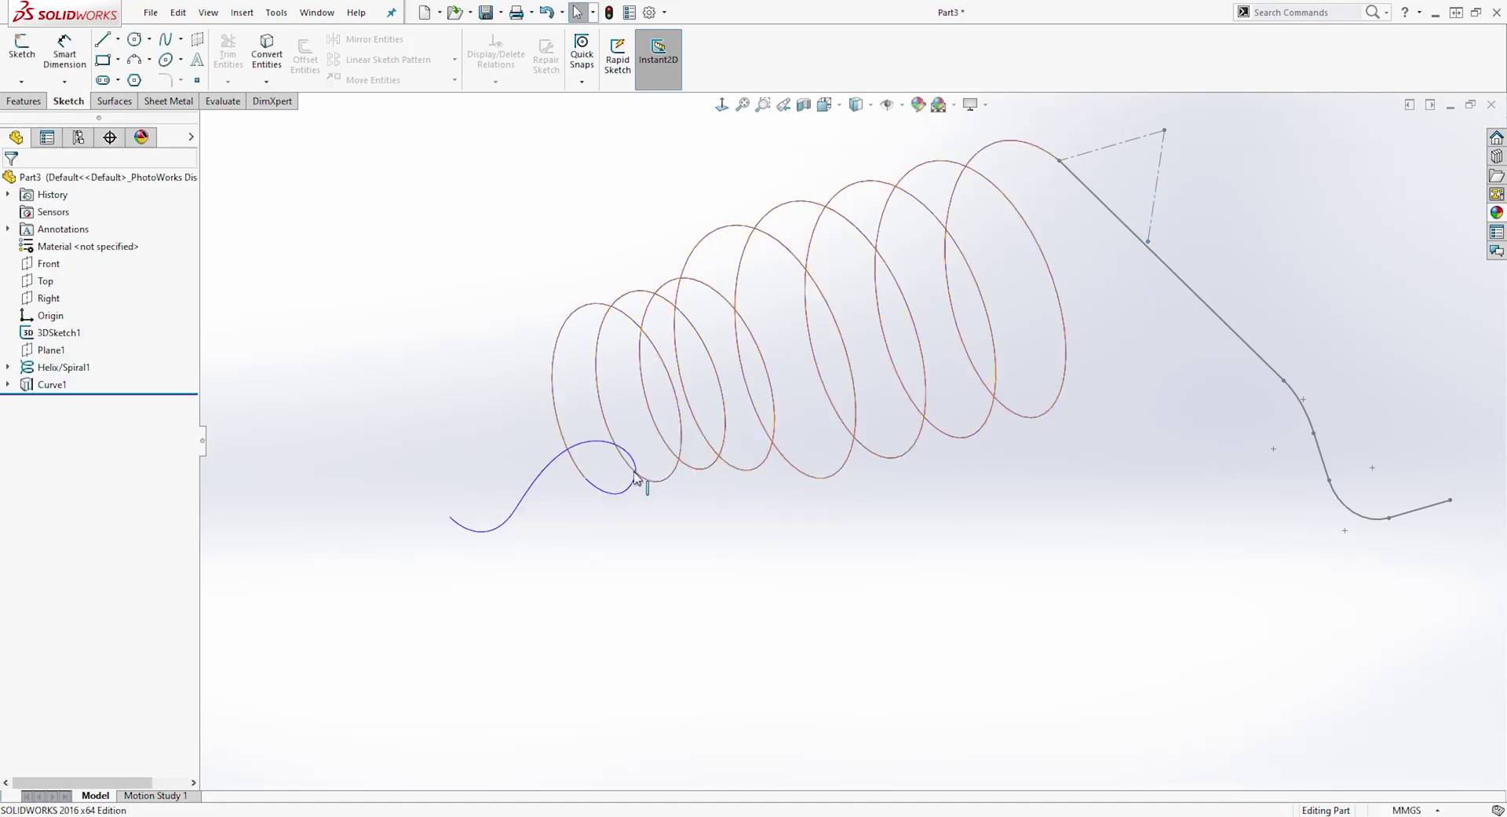
{"action": "mouse_move", "coordinate": [639, 486]}
{"action": "middle_mouse_down"}
{"action": "mouse_move", "coordinate": [707, 521]}
{"action": "mouse_move", "coordinate": [659, 491]}
{"action": "middle_mouse_up"}
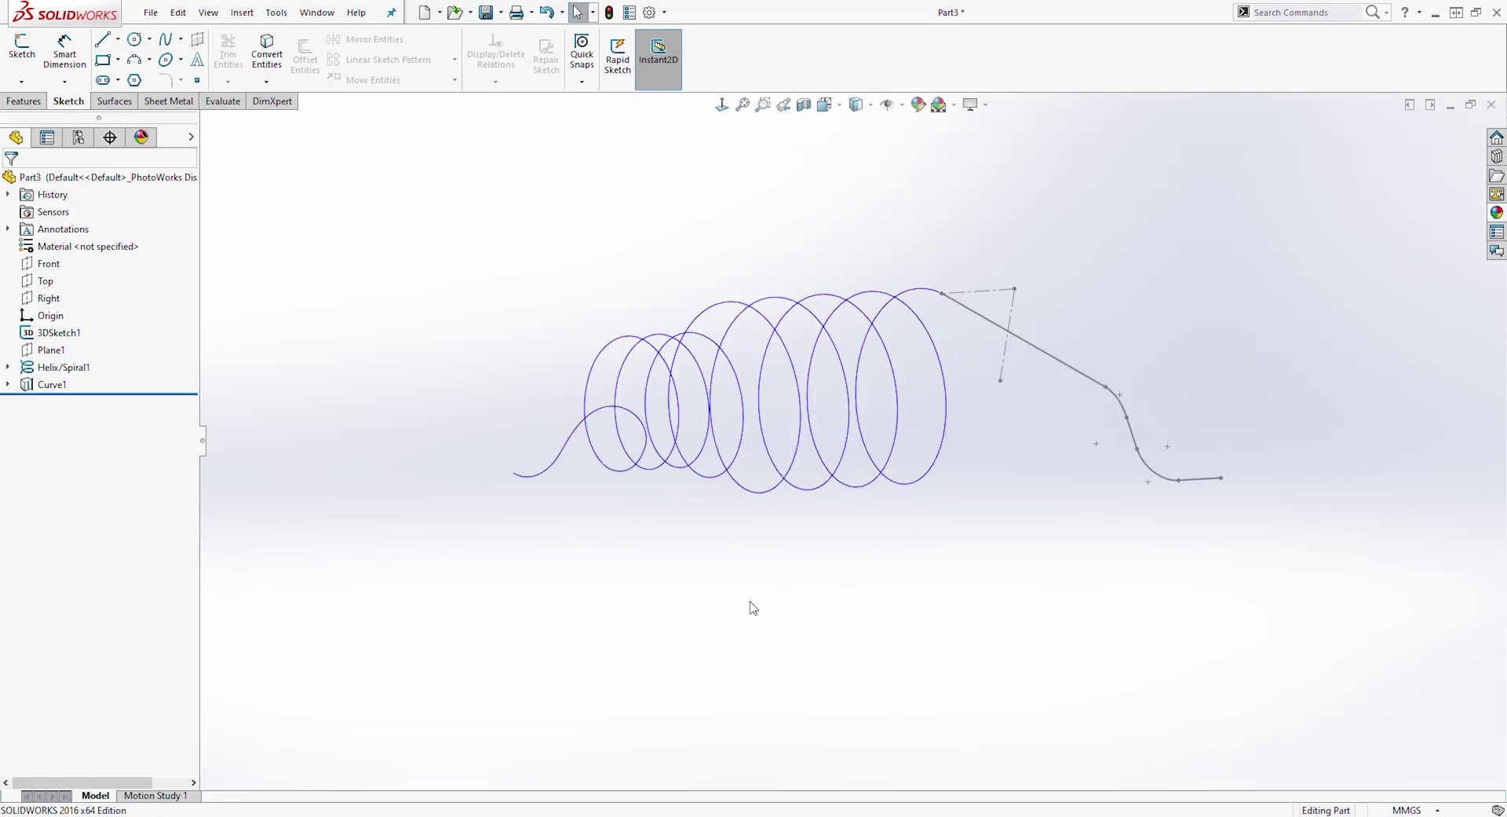
{"action": "scroll", "coordinate": [751, 609], "scroll_direction": "down", "scroll_amount": 5}
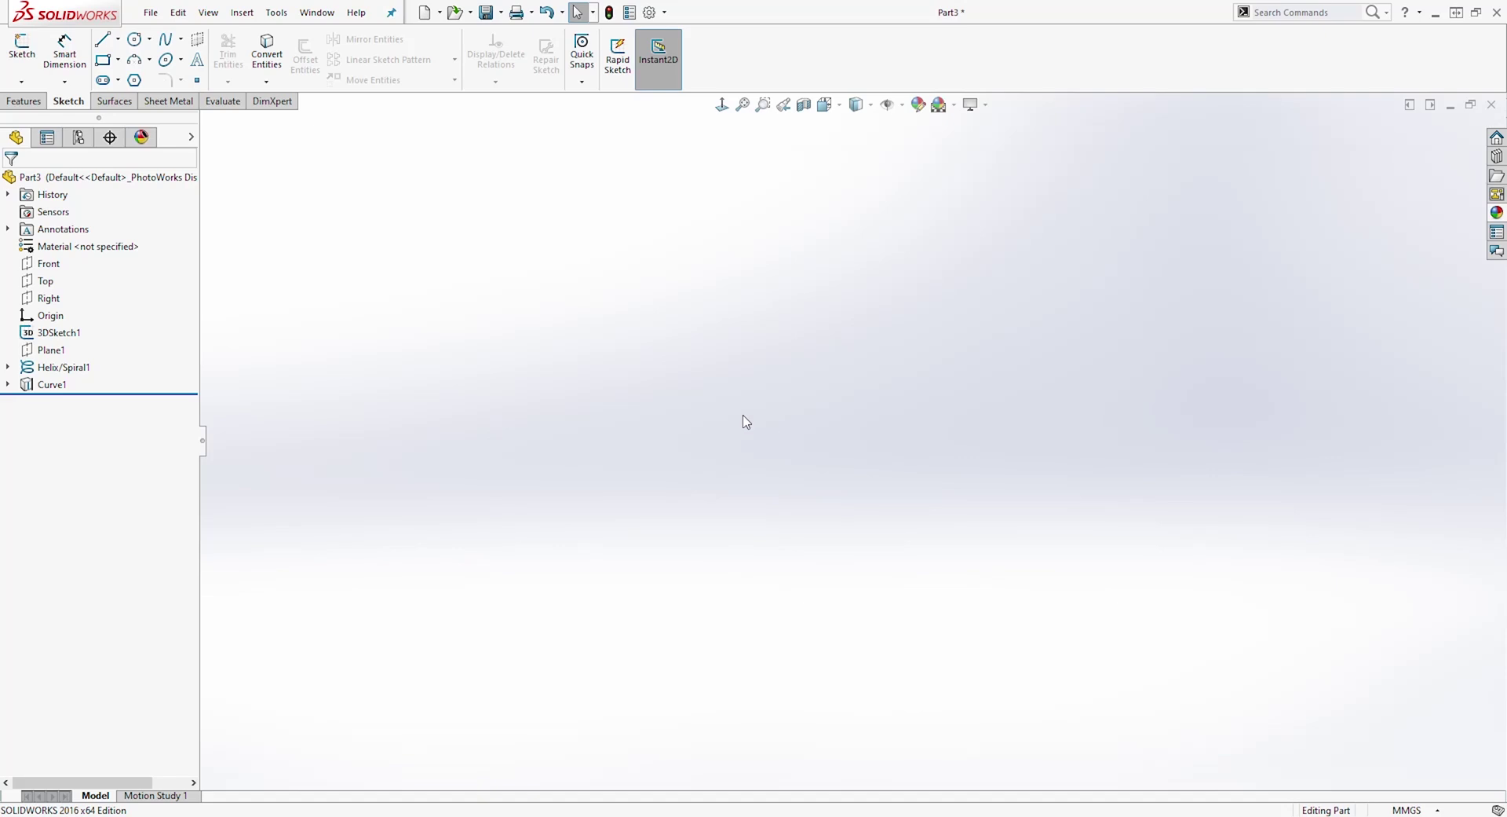
Step: Join the 3D sketch wire path, the helix and the projected curve into one composite curve and clear the selection
{"action": "scroll", "coordinate": [751, 416], "scroll_direction": "up", "scroll_amount": 5}
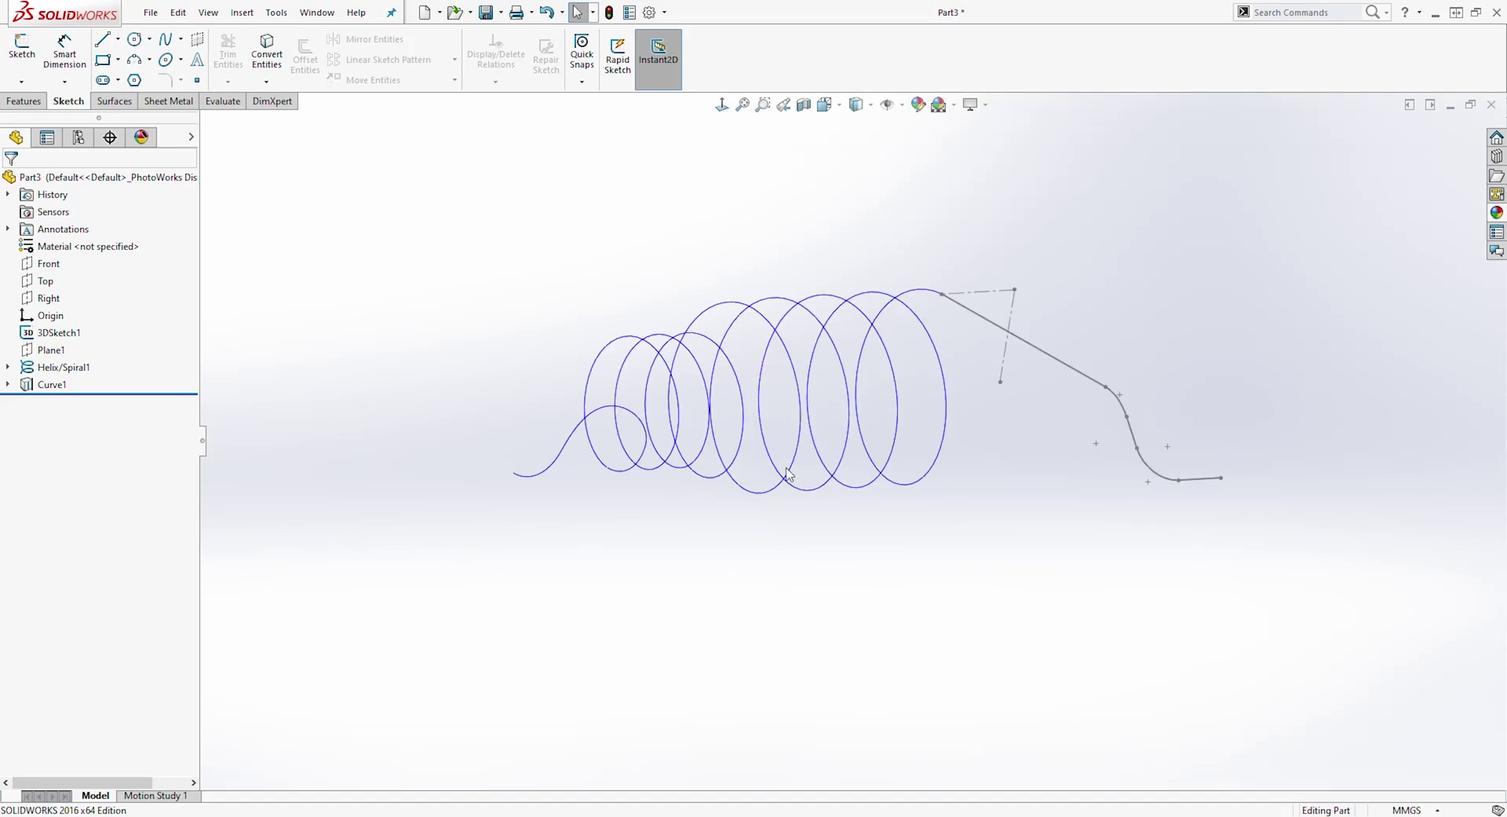
{"action": "scroll", "coordinate": [745, 575], "scroll_direction": "down", "scroll_amount": 5}
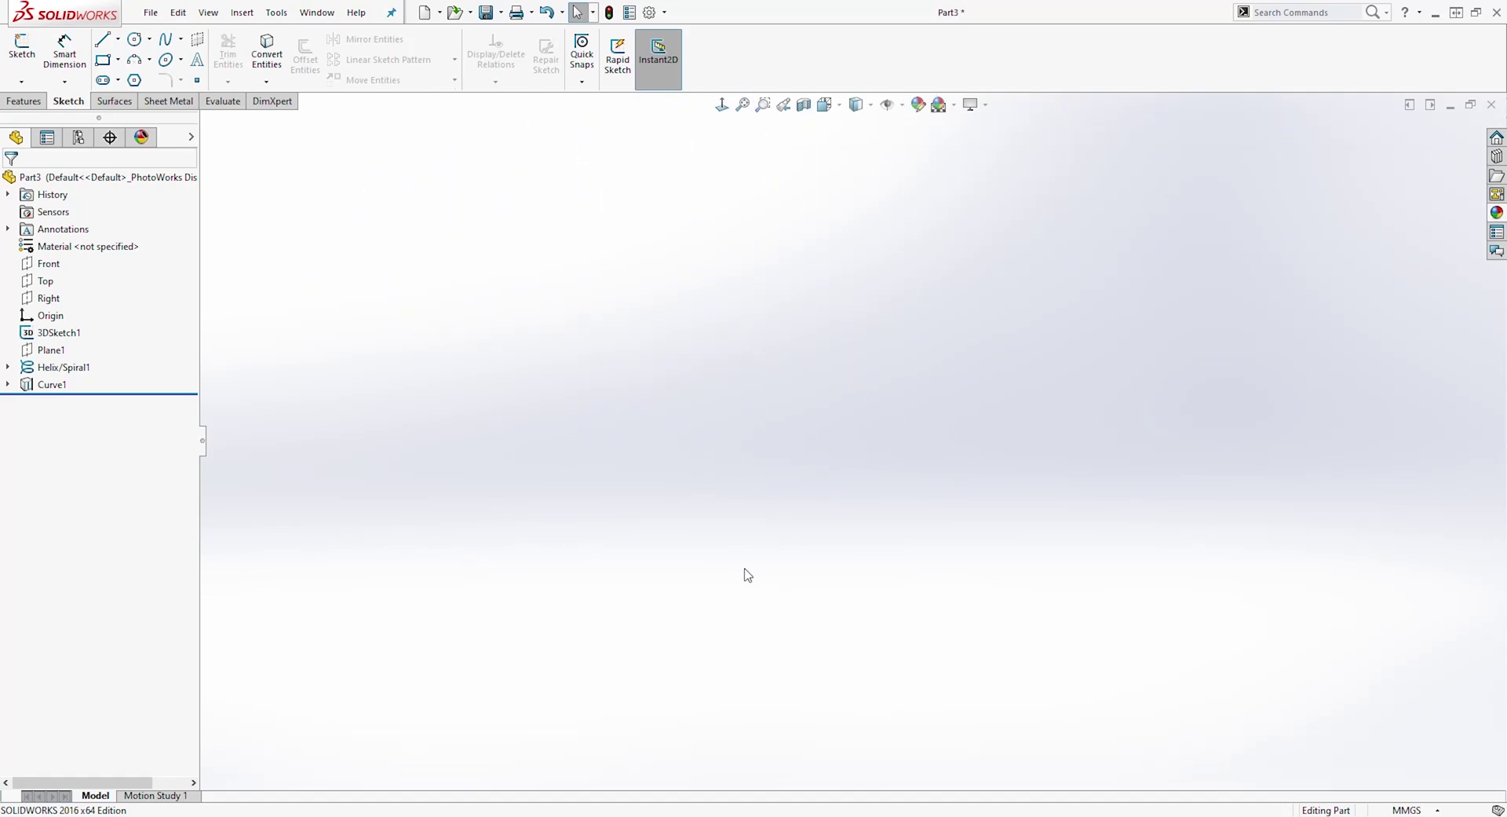
{"action": "scroll", "coordinate": [823, 546], "scroll_direction": "up", "scroll_amount": 5}
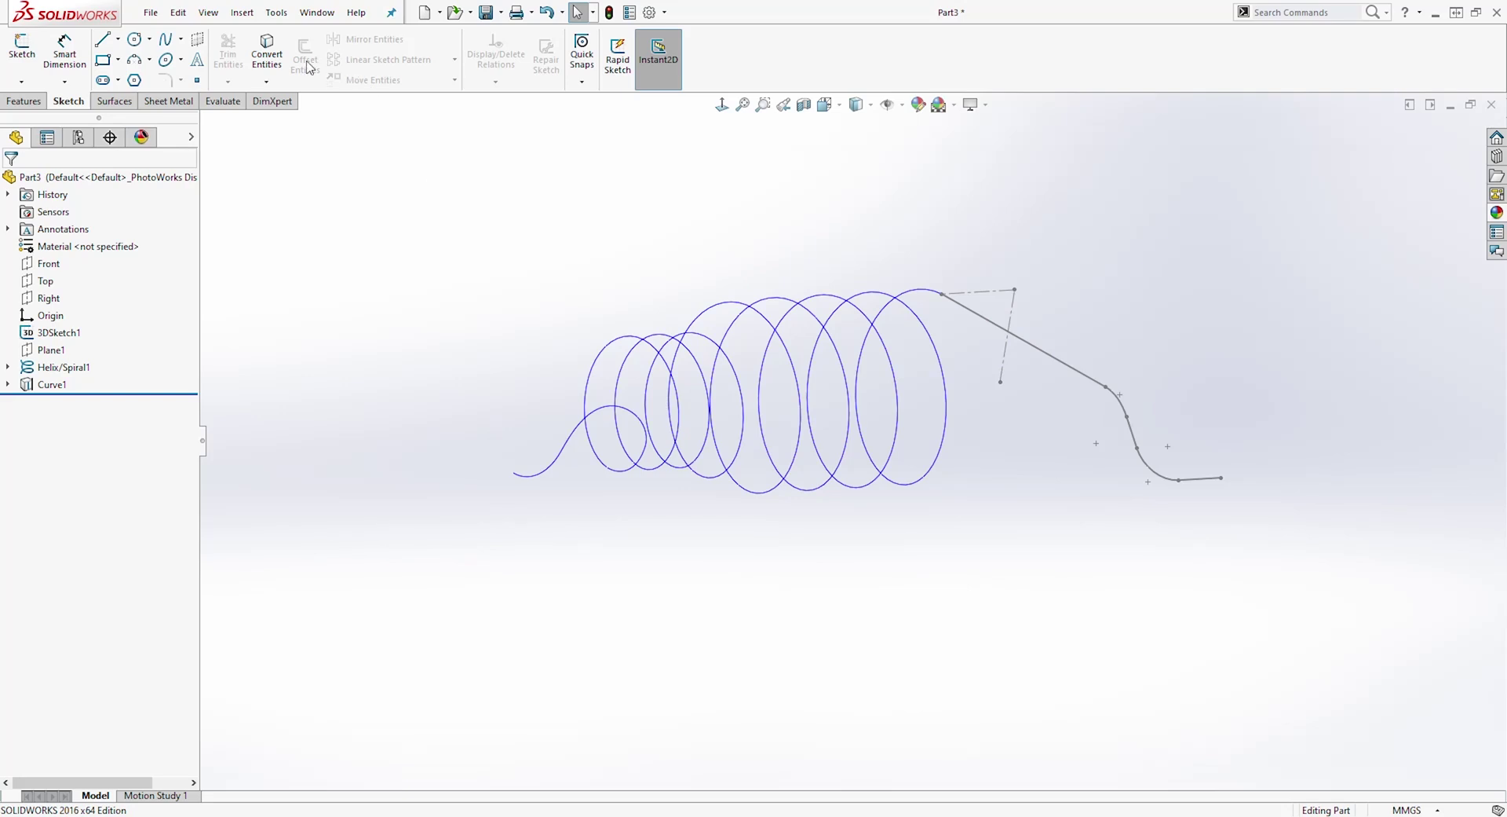
{"action": "left_click", "coordinate": [243, 14]}
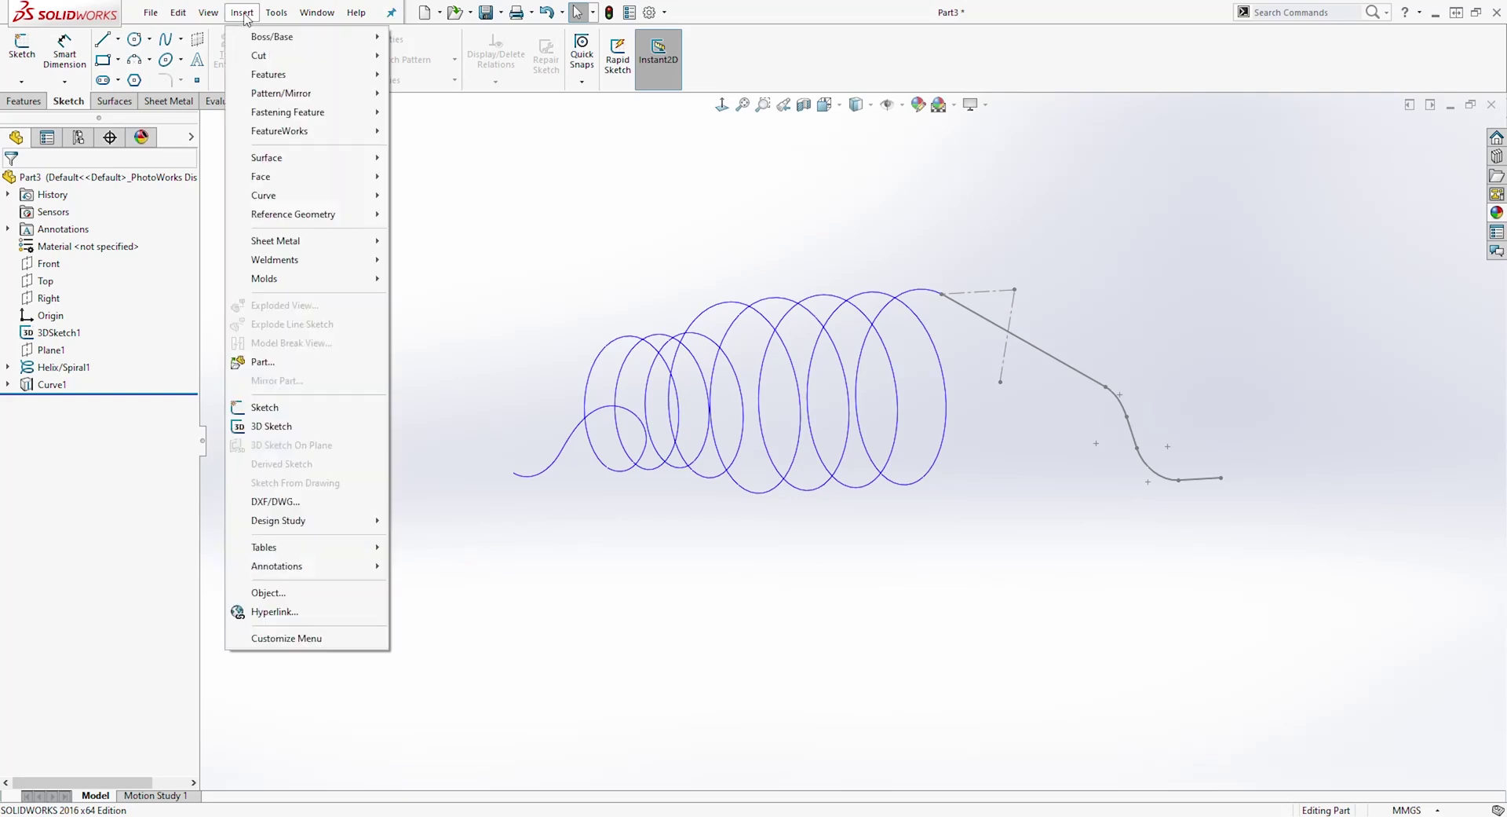
{"action": "mouse_move", "coordinate": [281, 196]}
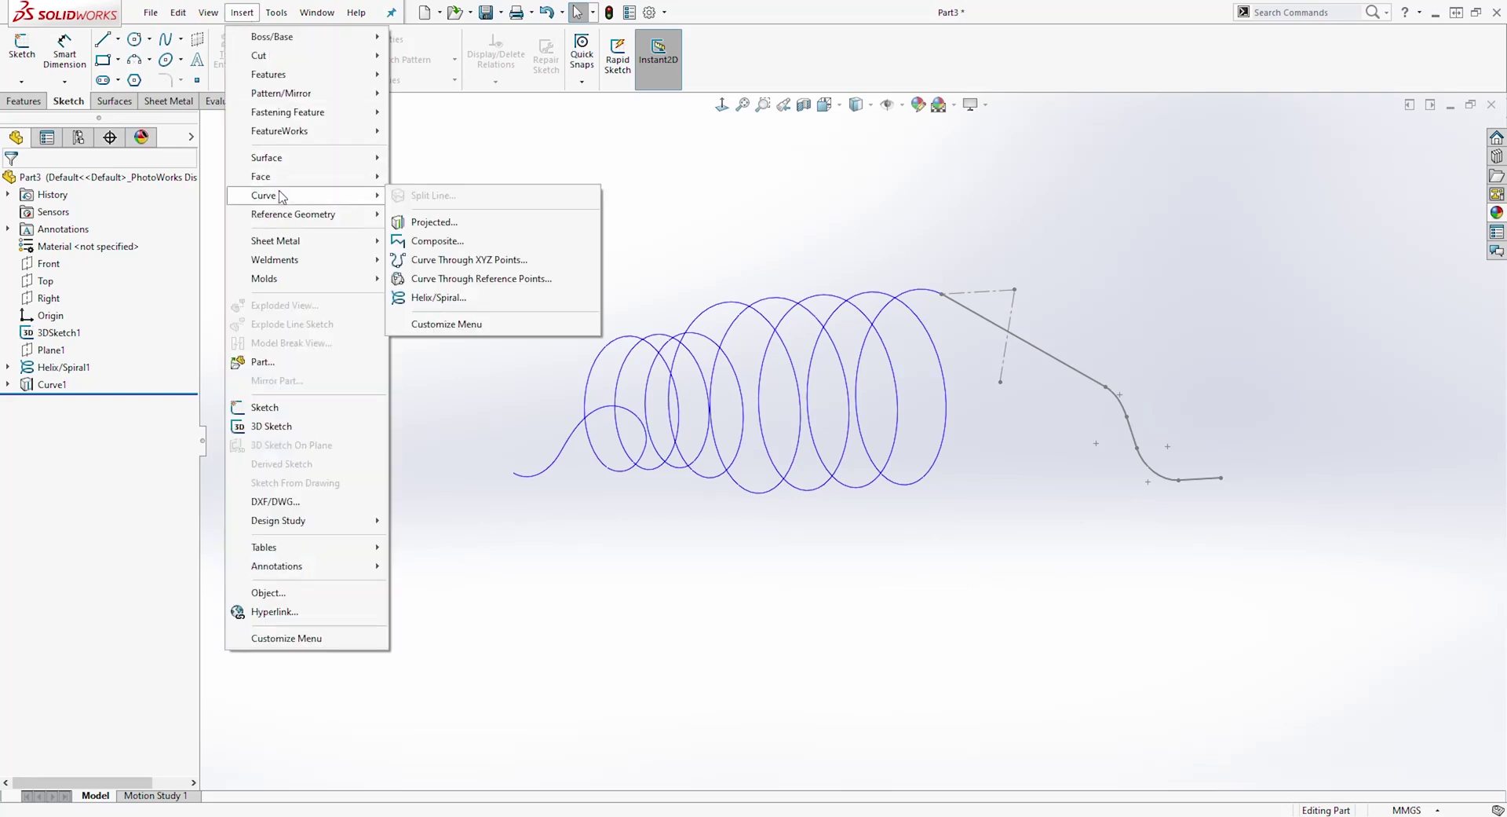
{"action": "left_click", "coordinate": [441, 243]}
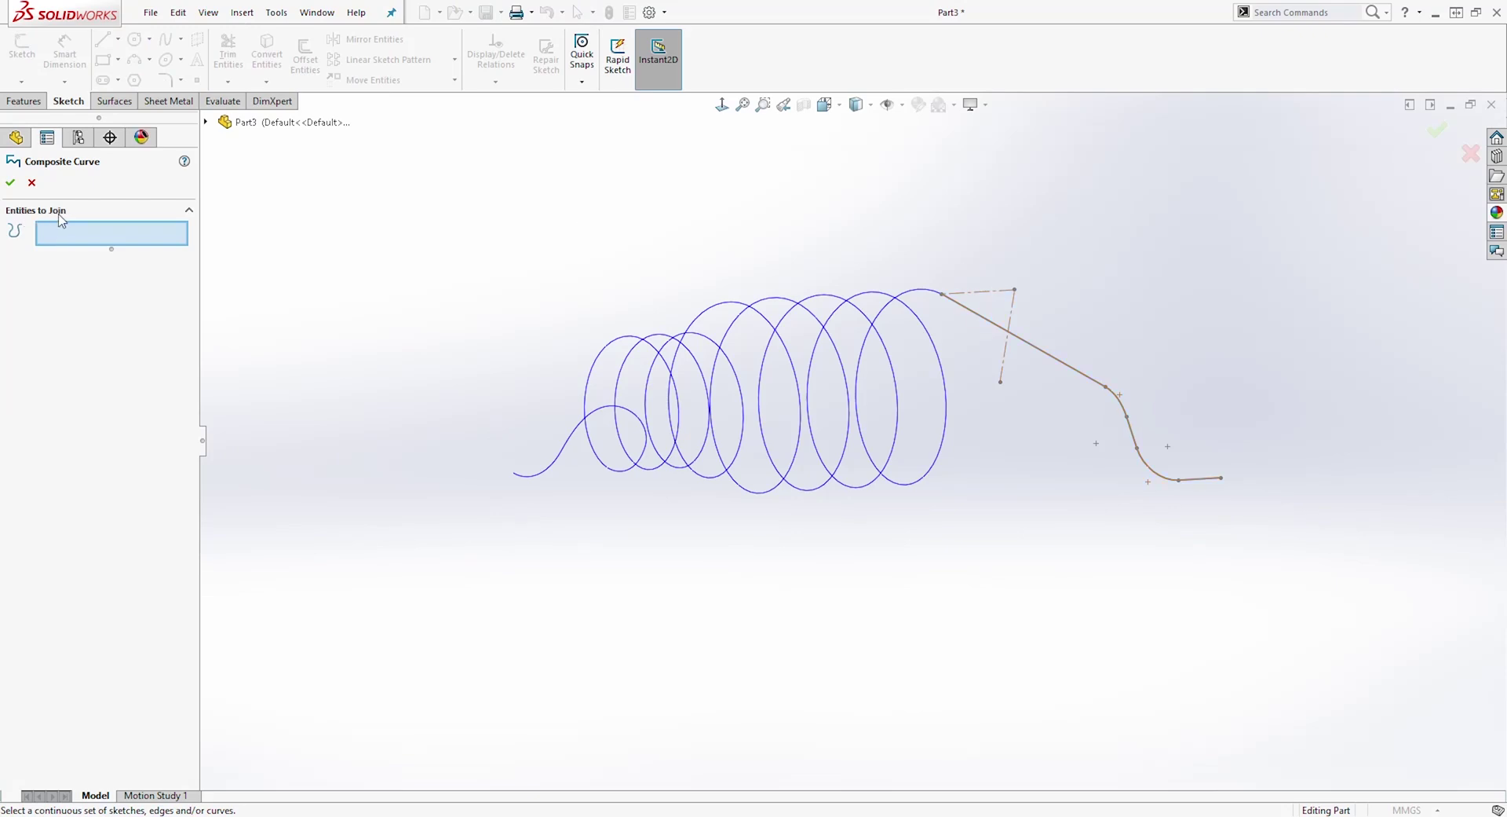
{"action": "left_click", "coordinate": [985, 325]}
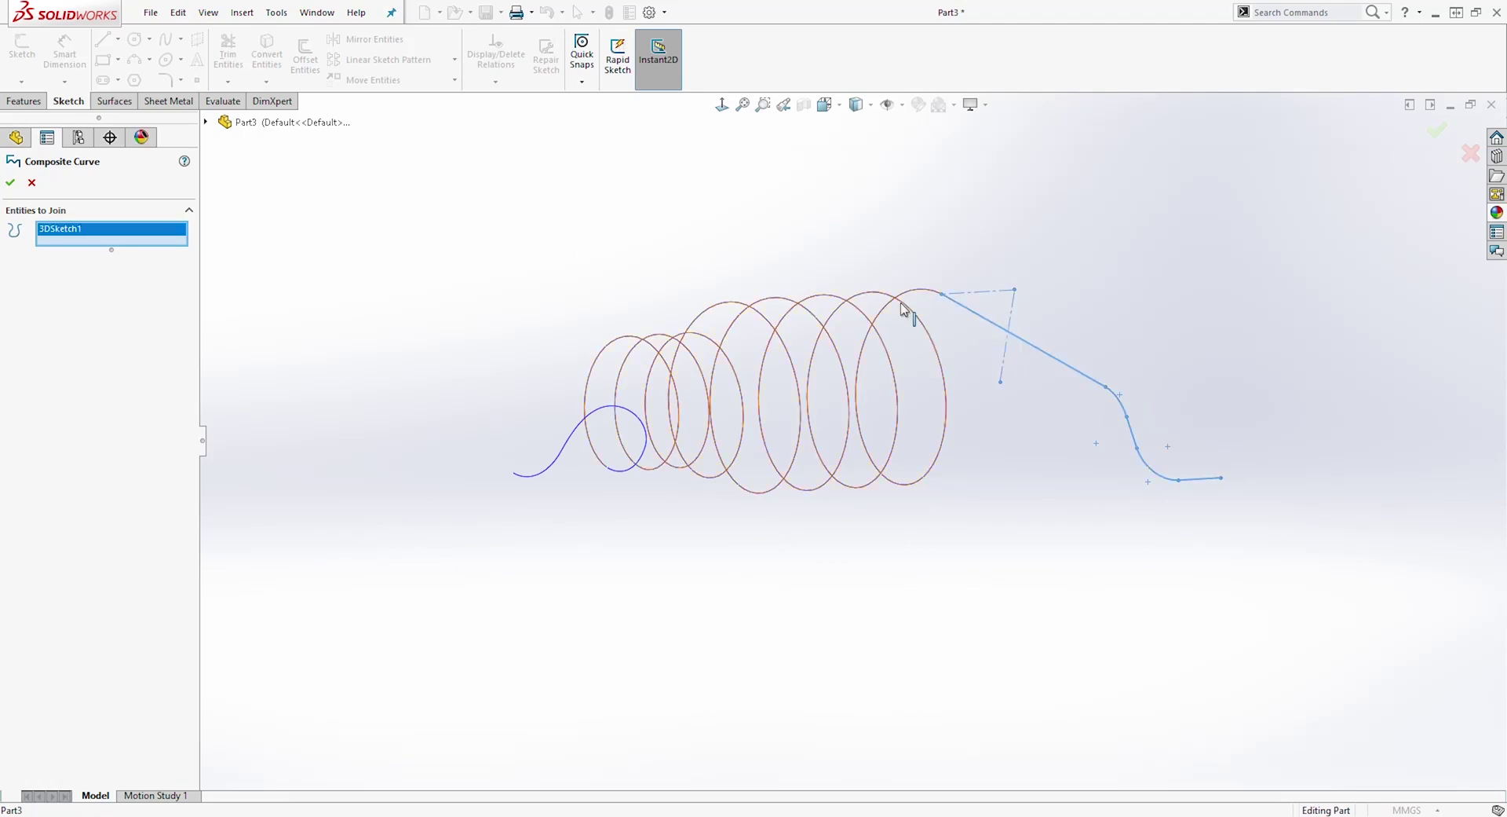
{"action": "left_click", "coordinate": [903, 307]}
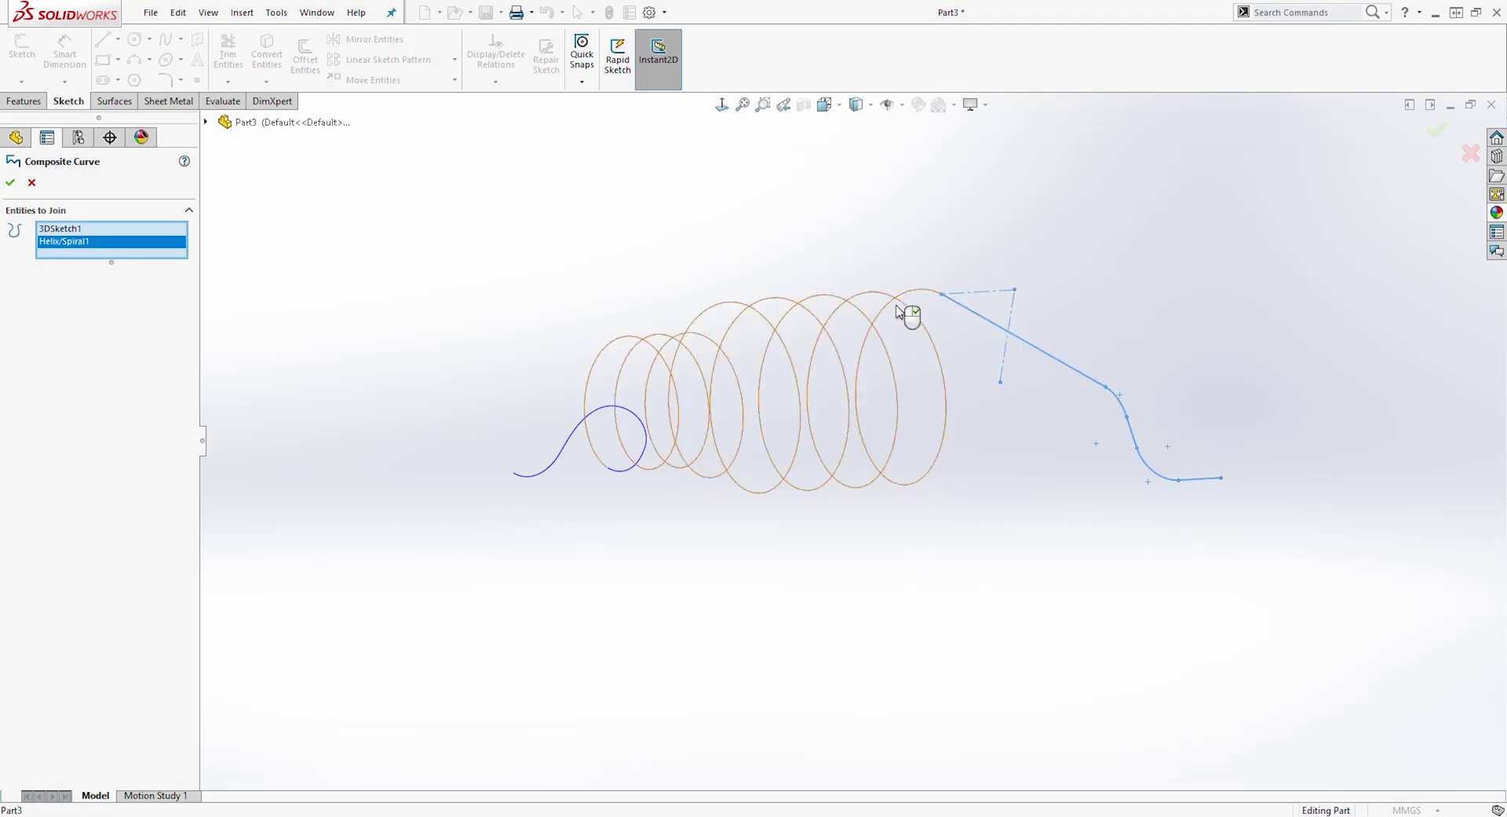
{"action": "left_click", "coordinate": [585, 432]}
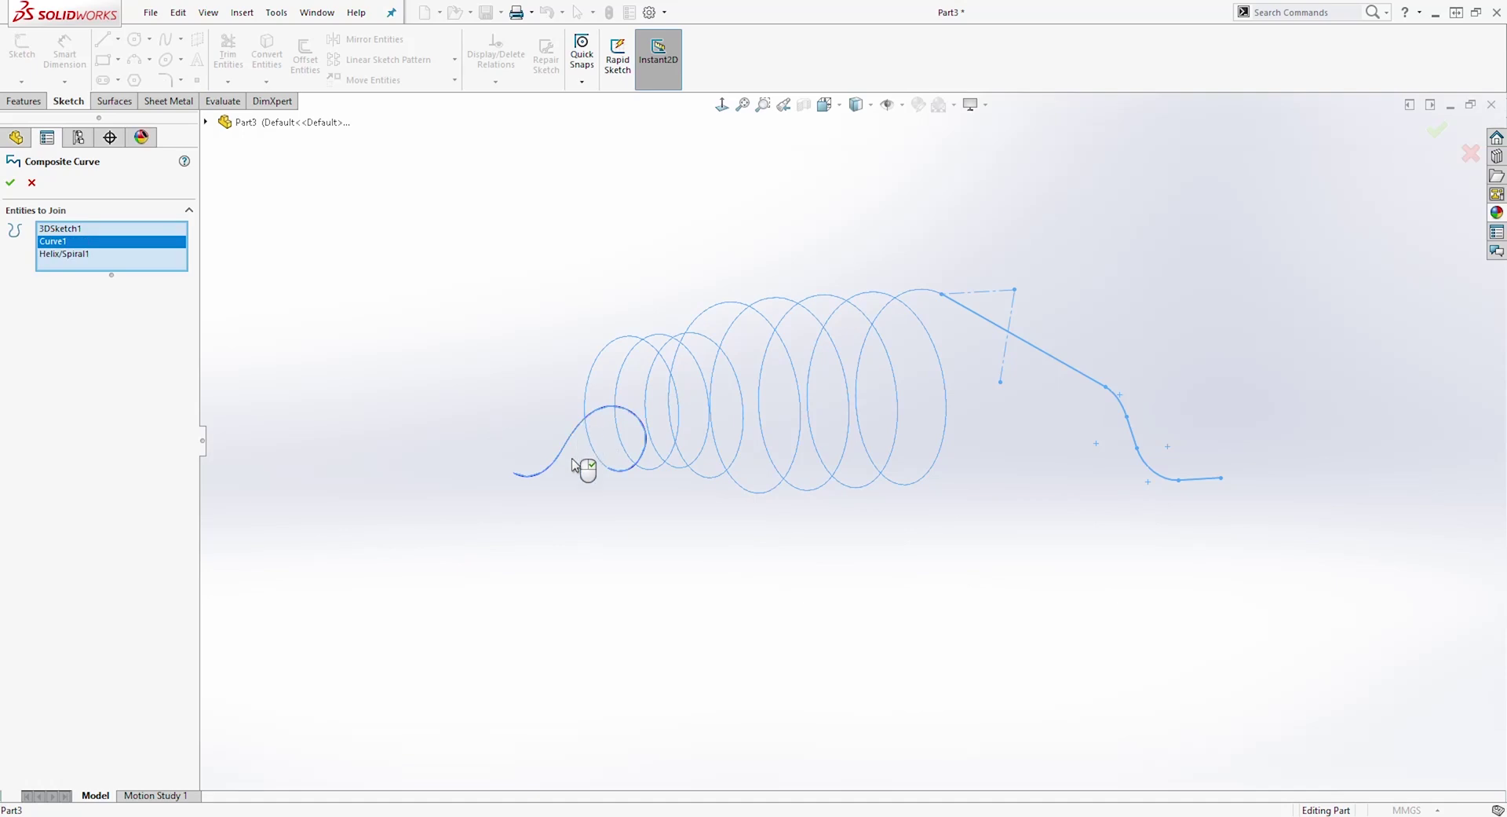
{"action": "mouse_move", "coordinate": [582, 468]}
{"action": "middle_mouse_down"}
{"action": "mouse_move", "coordinate": [562, 490]}
{"action": "mouse_move", "coordinate": [566, 579]}
{"action": "middle_mouse_up"}
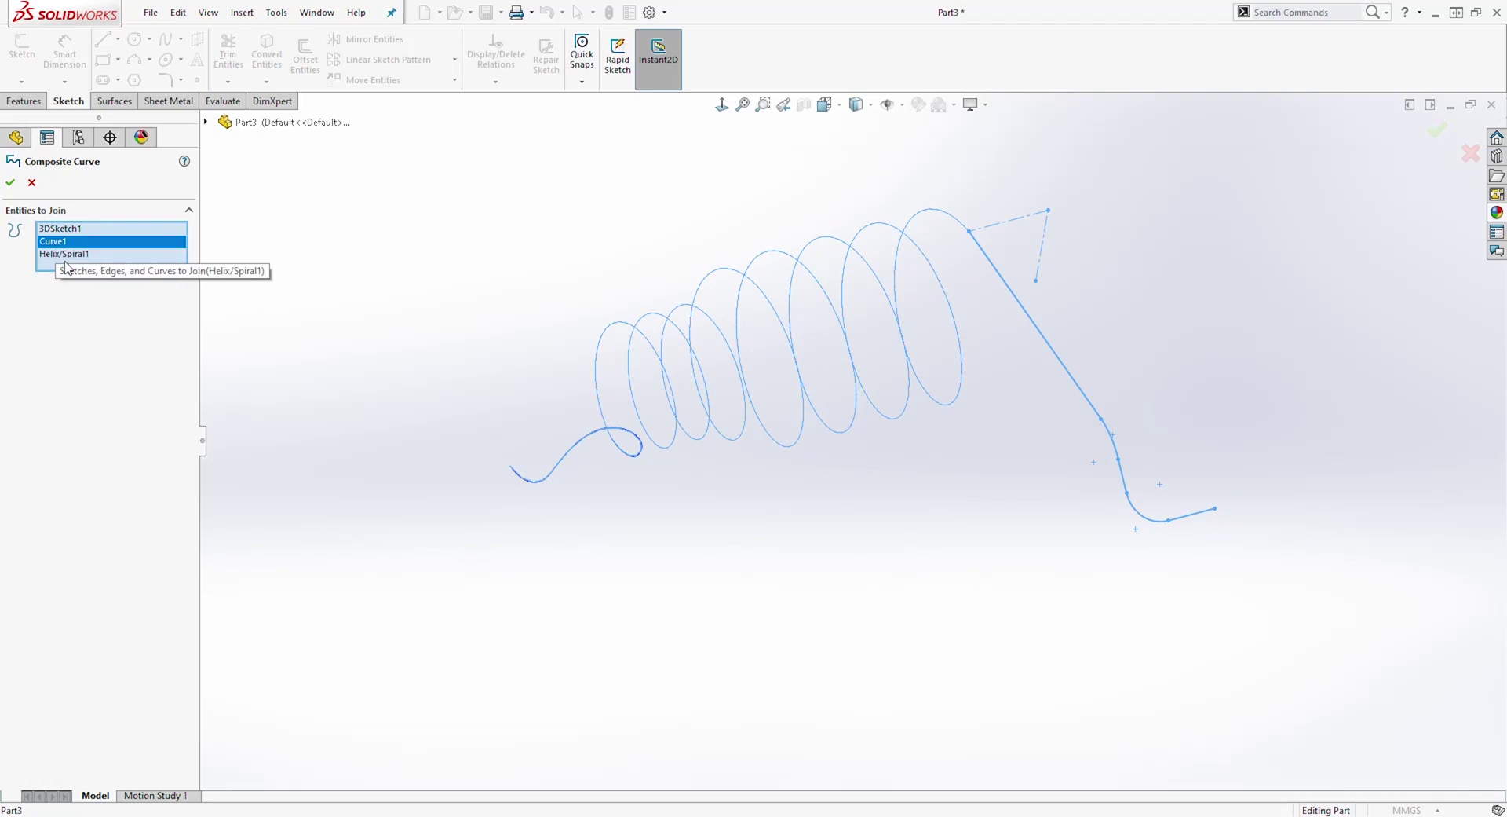
{"action": "left_click", "coordinate": [11, 183]}
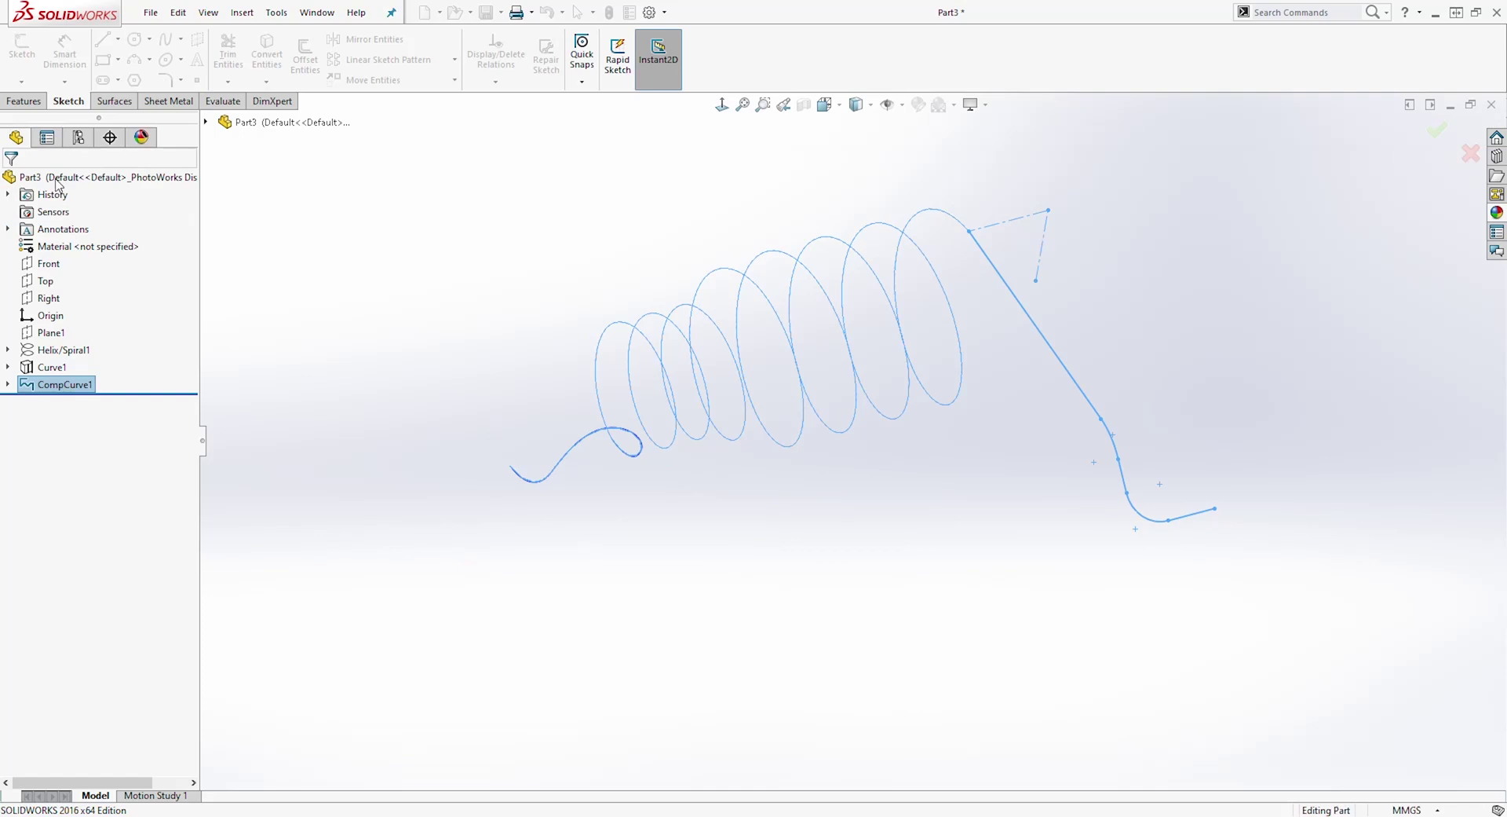
{"action": "left_click", "coordinate": [443, 231]}
Step: Sketch a circle about 1.9 mm in diameter on the Front plane, just below the end of the wire path's bent leg
{"action": "middle_click_drag", "start_coordinate": [443, 232], "coordinate": [966, 331]}
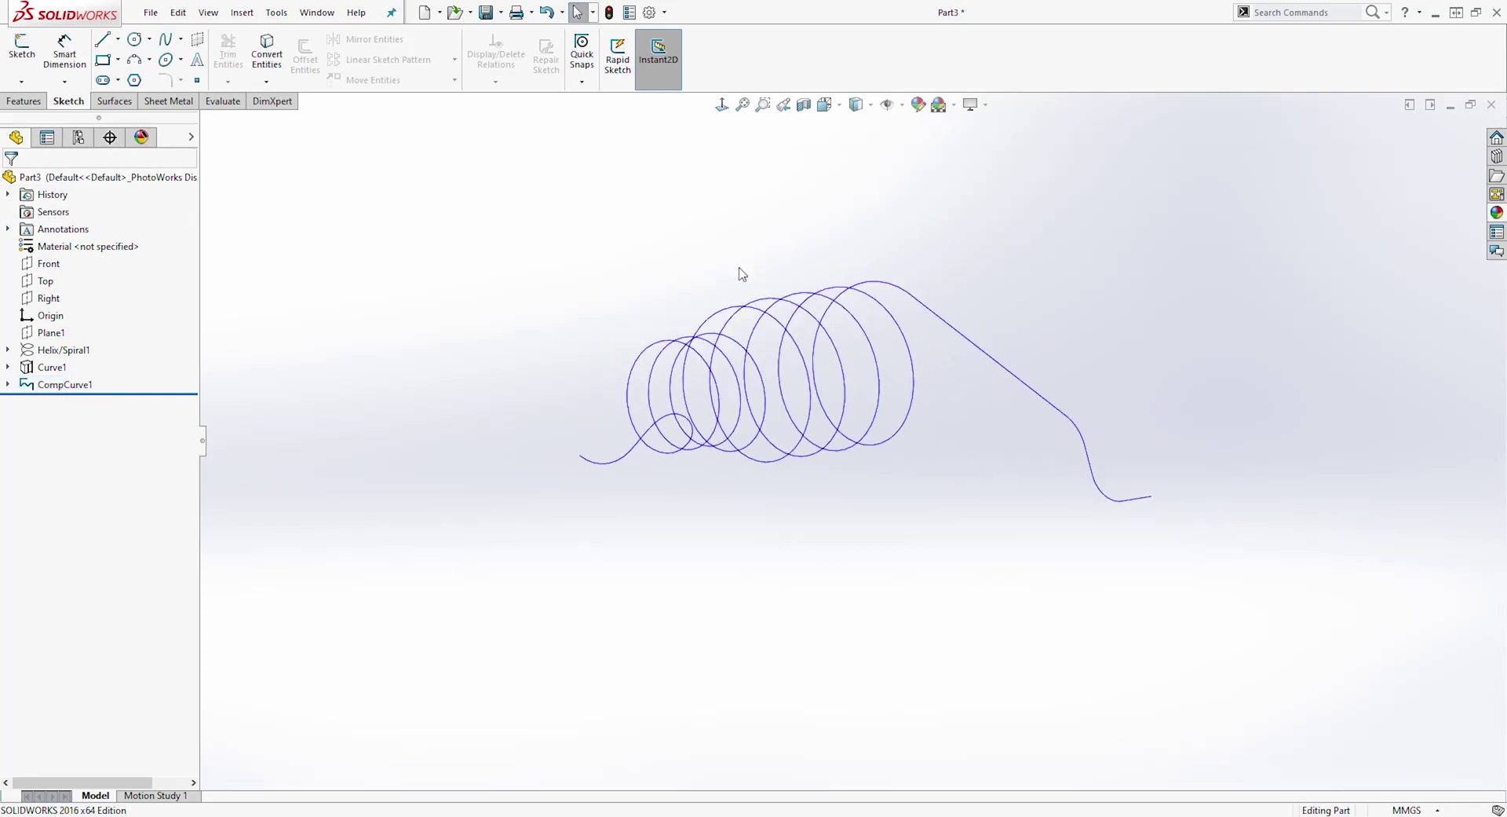
{"action": "middle_click_drag", "start_coordinate": [1074, 399], "coordinate": [886, 243]}
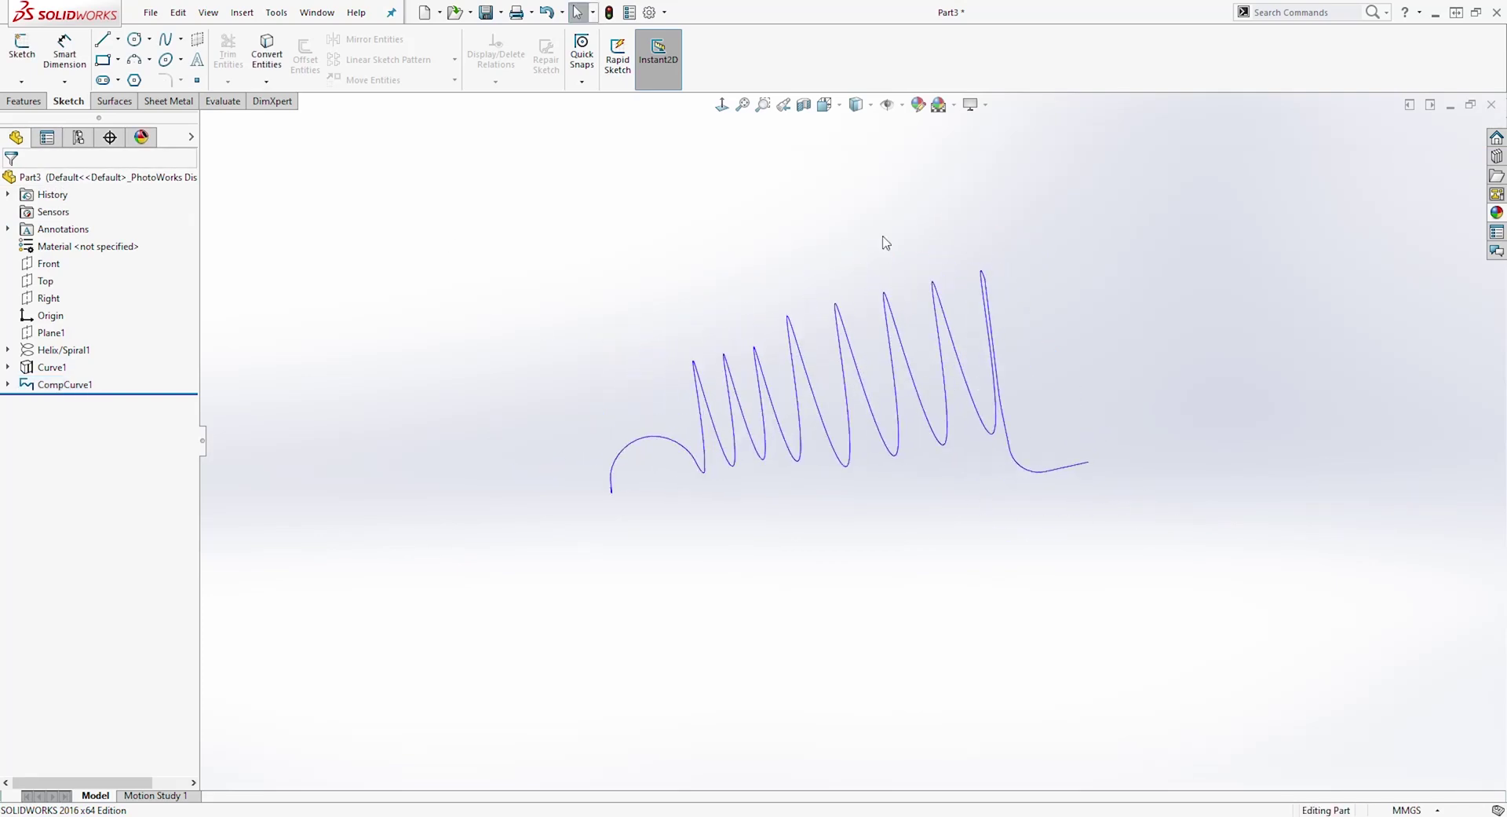
{"action": "middle_click_drag", "start_coordinate": [1129, 455], "coordinate": [1117, 427]}
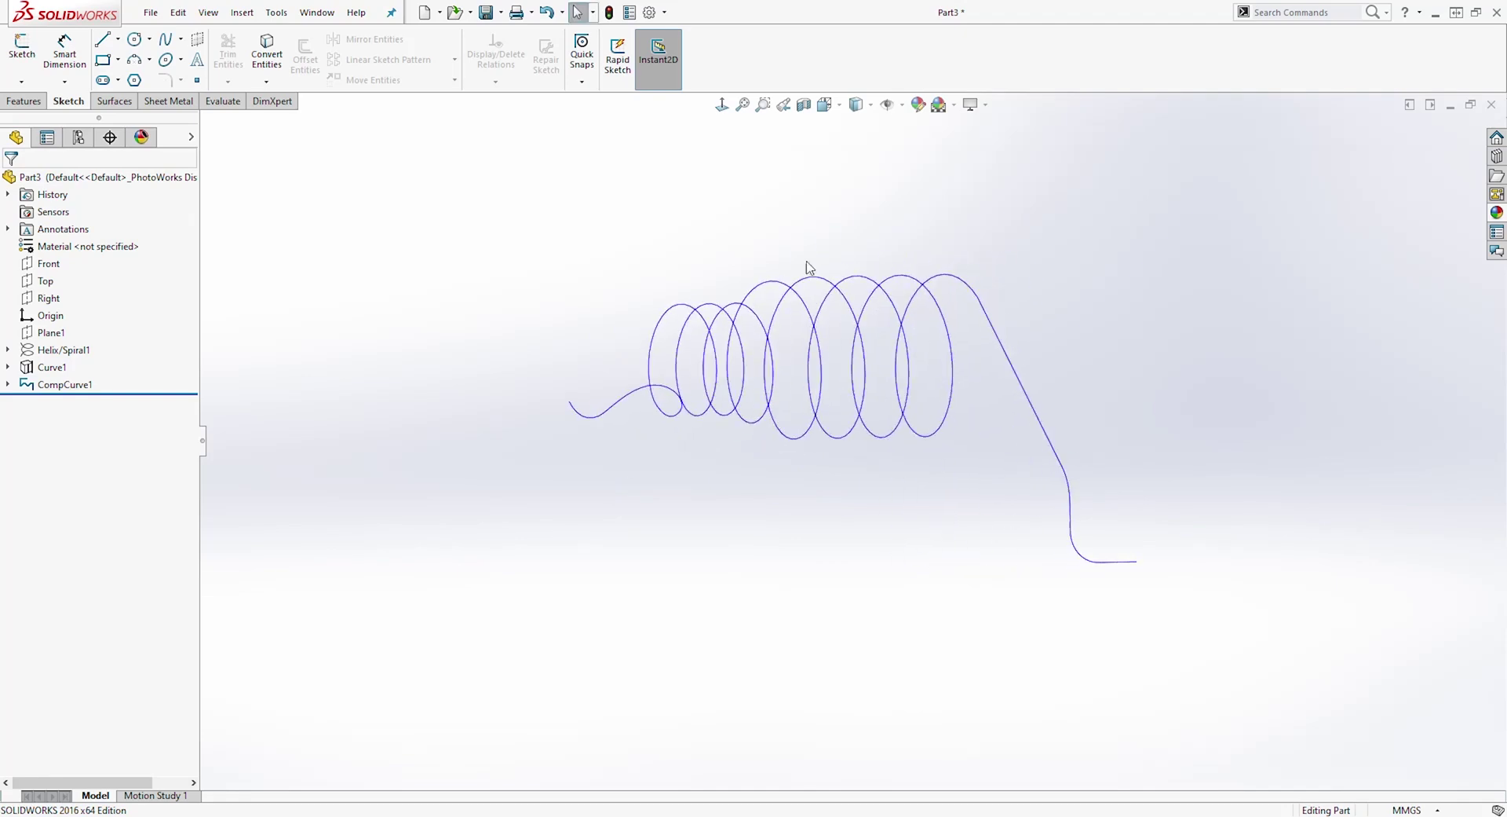
{"action": "middle_click_drag", "start_coordinate": [730, 269], "coordinate": [1050, 419]}
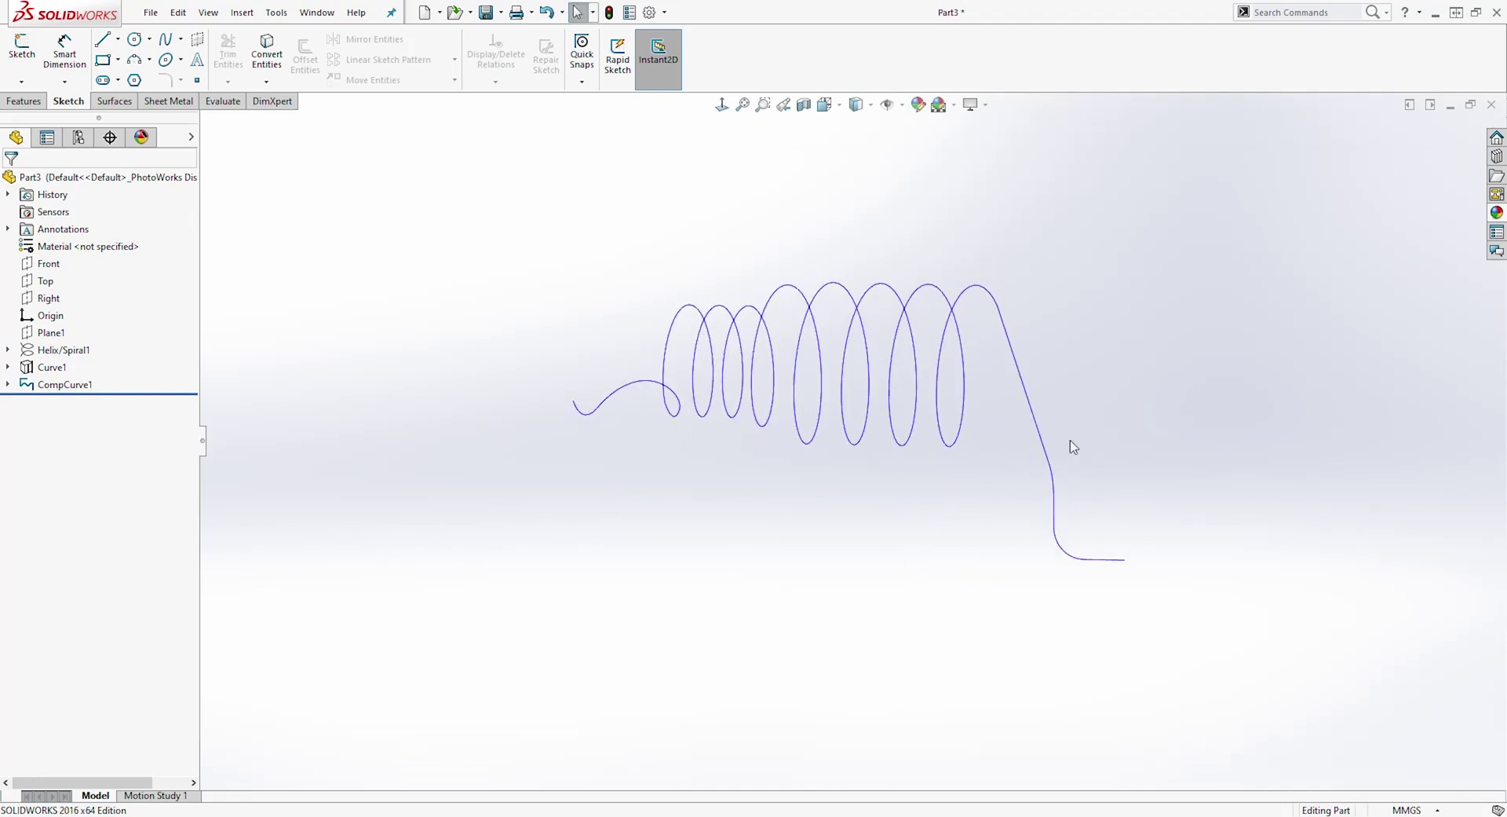
{"action": "middle_click_drag", "start_coordinate": [1238, 549], "coordinate": [886, 479]}
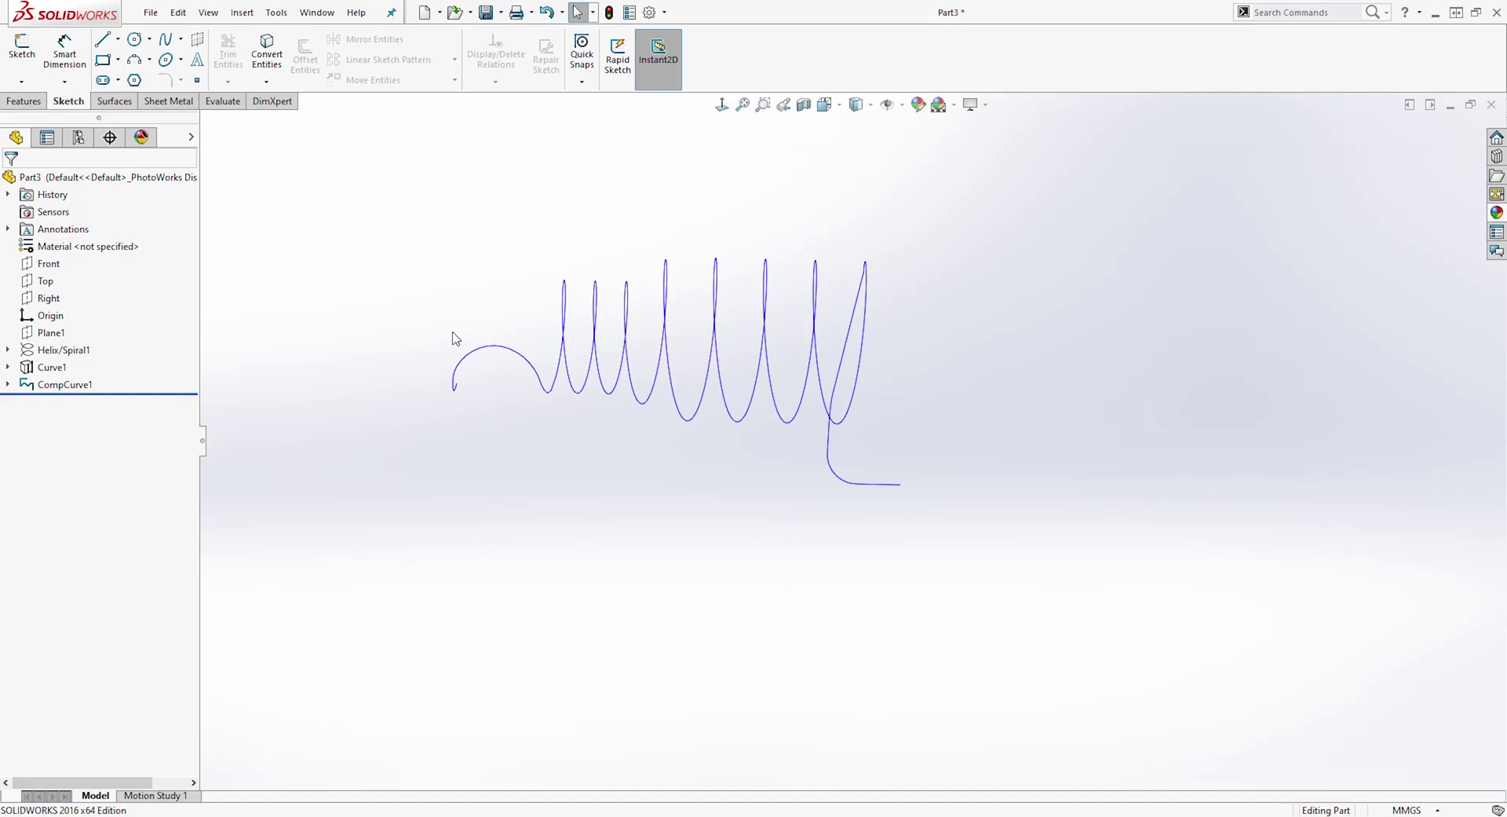
{"action": "left_click", "coordinate": [49, 264]}
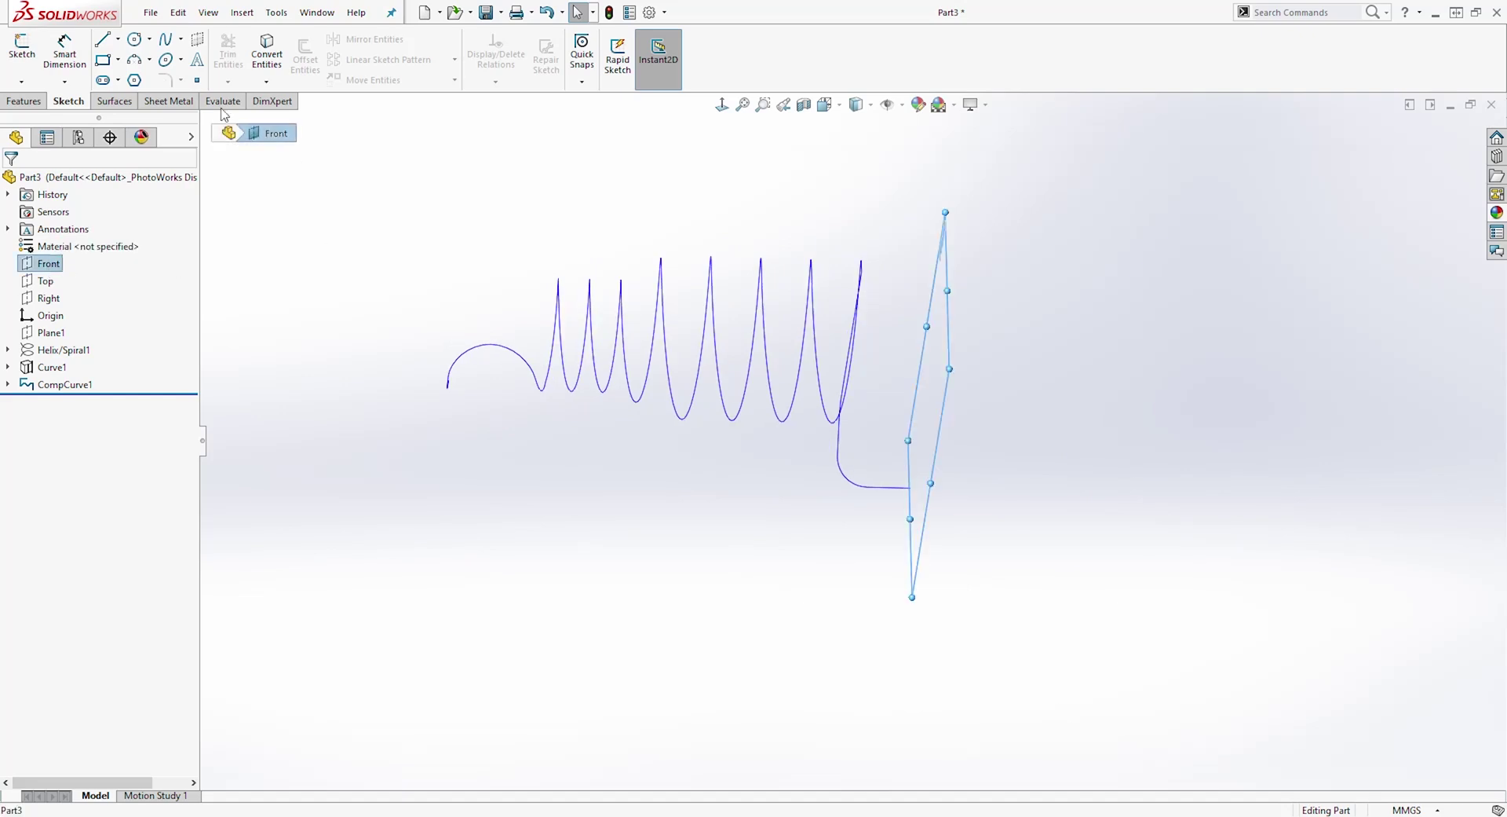
{"action": "left_click", "coordinate": [23, 45]}
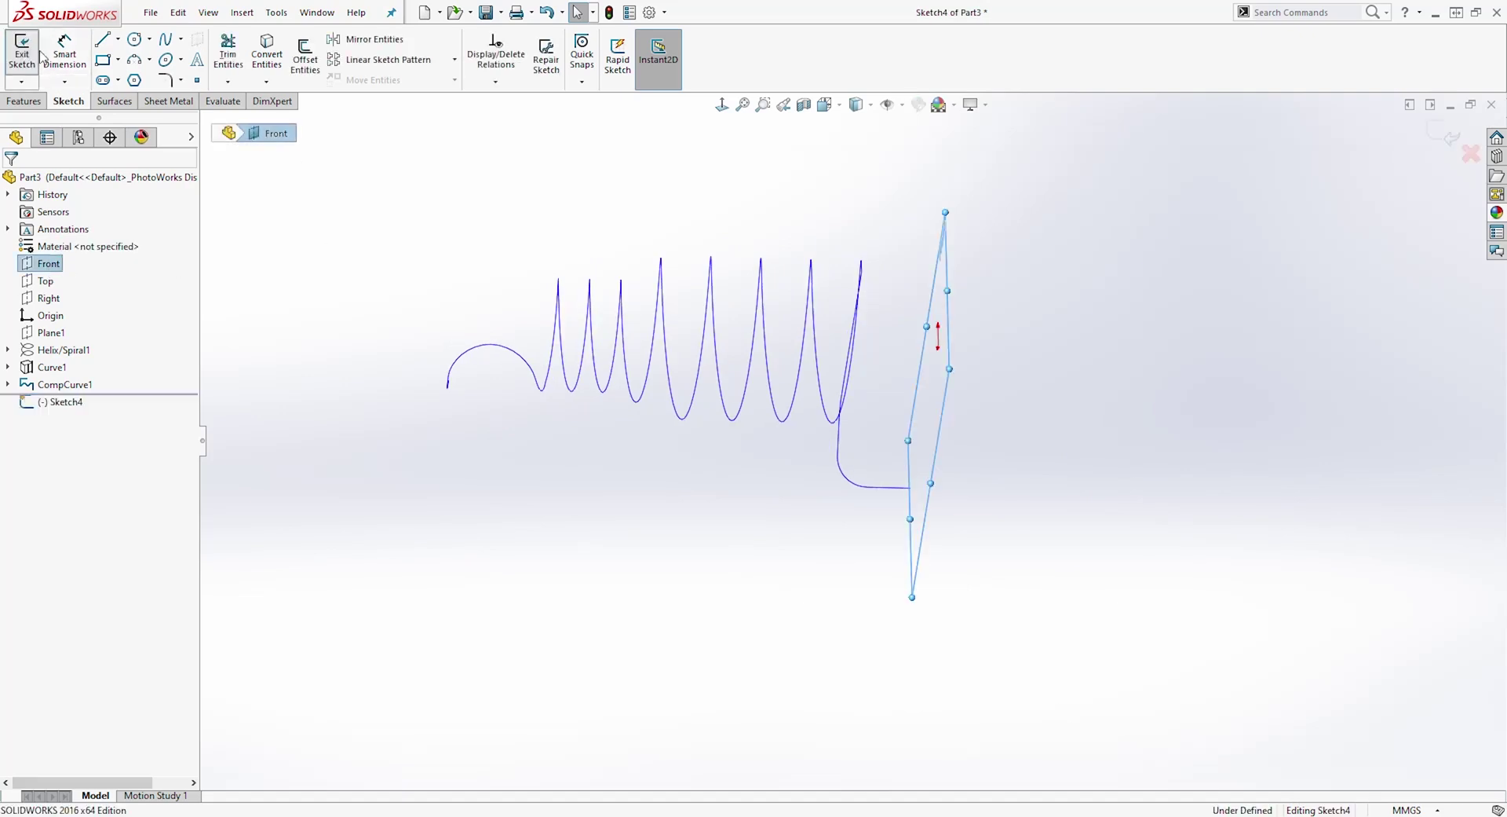
{"action": "left_click", "coordinate": [722, 106]}
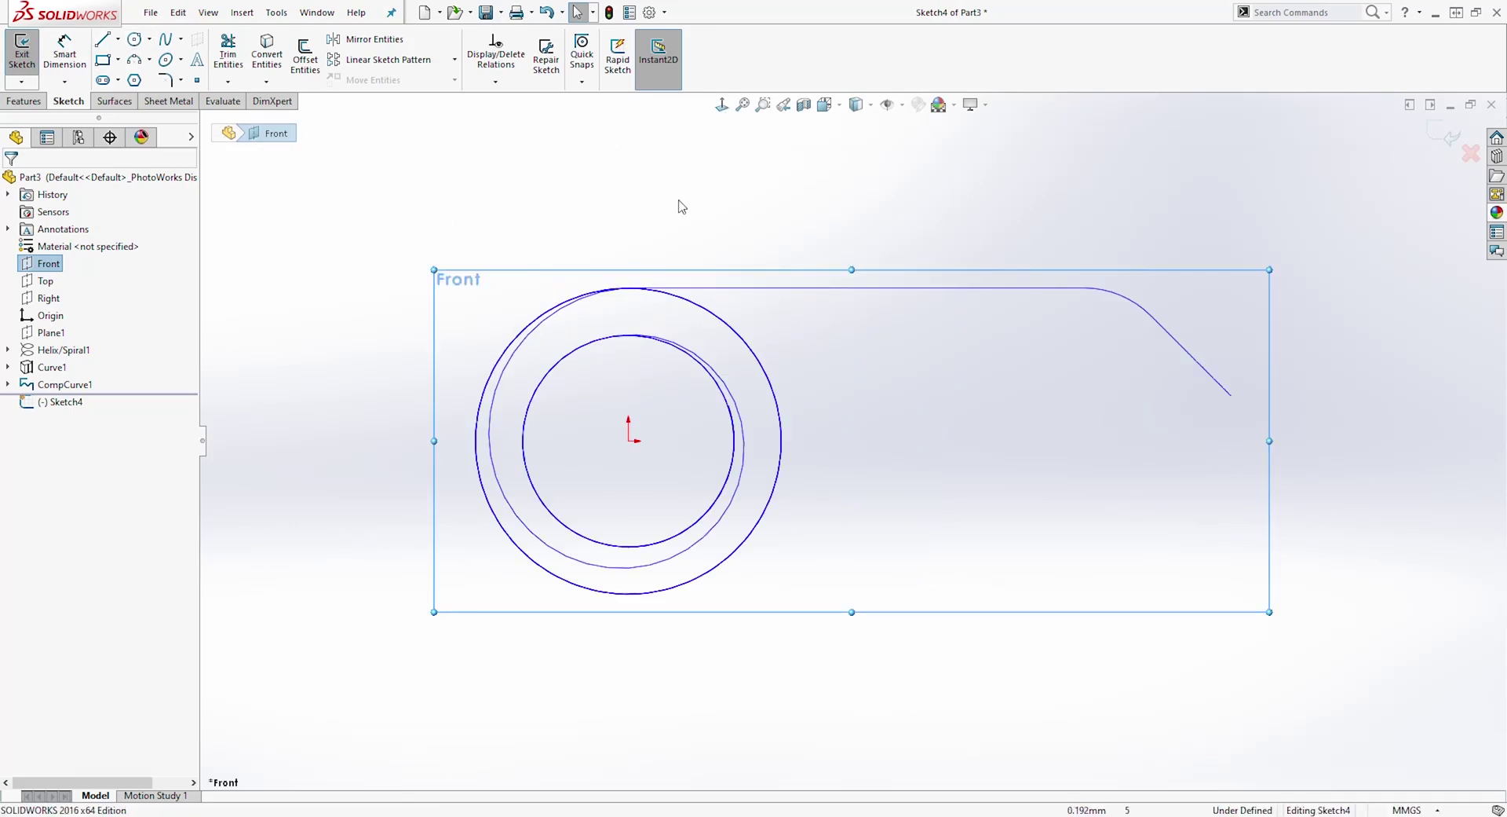
{"action": "mouse_move", "coordinate": [1070, 348]}
{"action": "middle_mouse_down"}
{"action": "mouse_move", "coordinate": [969, 357]}
{"action": "mouse_move", "coordinate": [1214, 397]}
{"action": "mouse_move", "coordinate": [1246, 458]}
{"action": "mouse_move", "coordinate": [1174, 468]}
{"action": "middle_mouse_up"}
{"action": "left_click", "coordinate": [135, 39]}
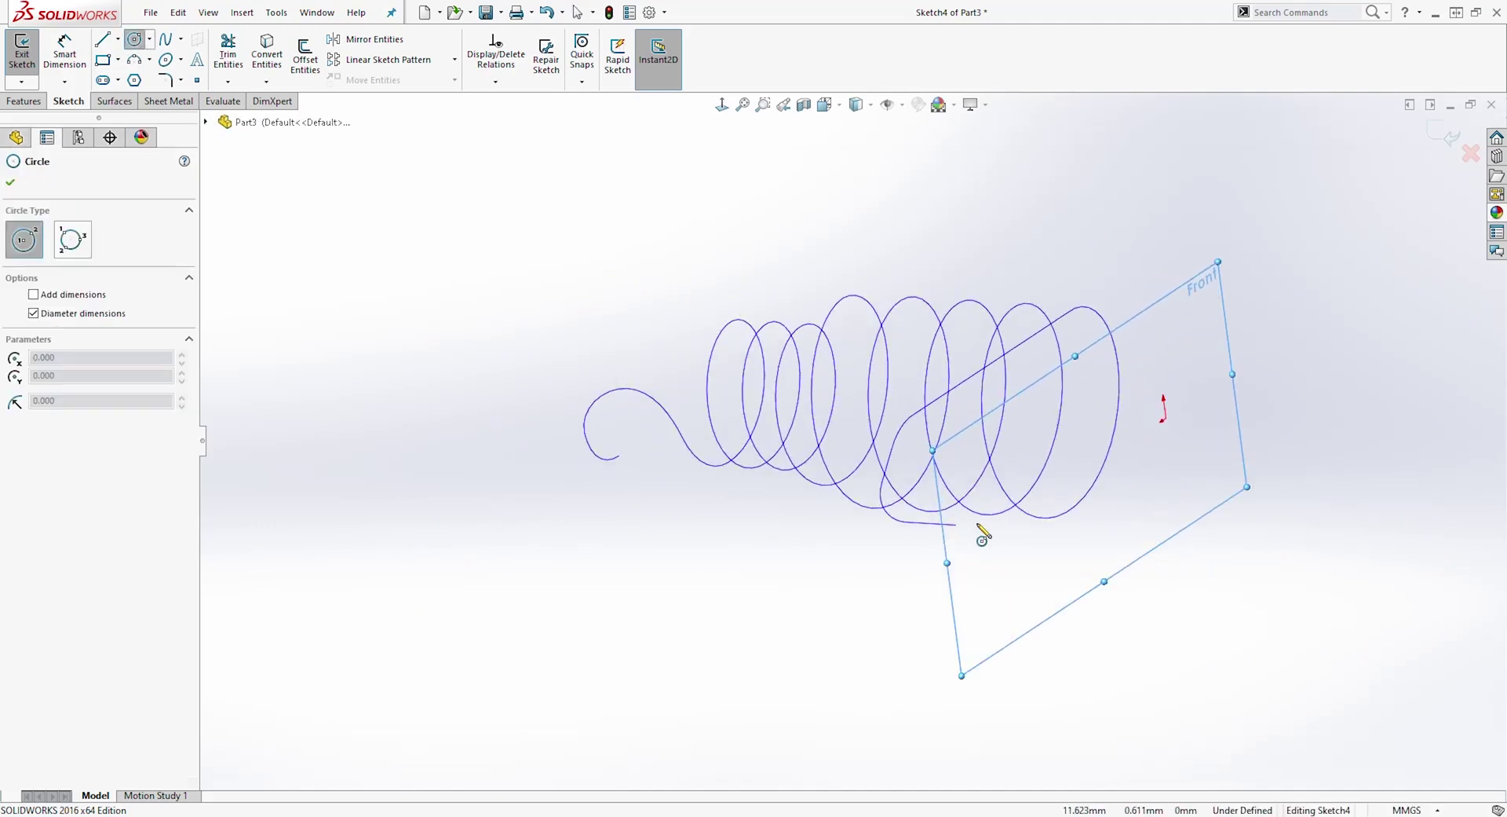
{"action": "left_click", "coordinate": [978, 554]}
{"action": "left_click", "coordinate": [996, 549]}
{"action": "key", "text": "Escape"}
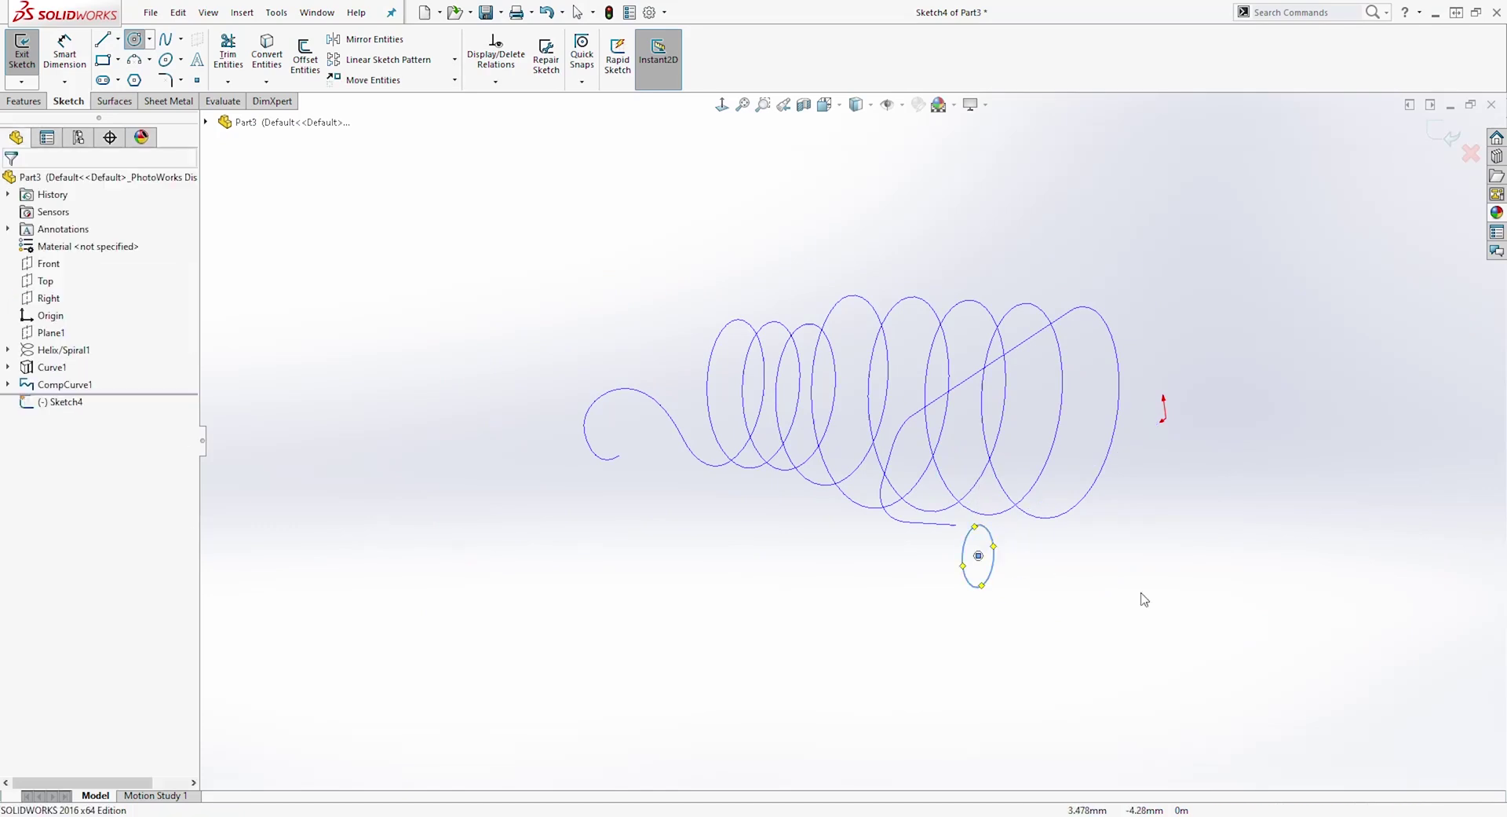
Step: Try to add a Pierce relation between the circle's centre and the composite curve, picking the curve away from its end
{"action": "mouse_move", "coordinate": [1141, 599]}
{"action": "middle_mouse_down"}
{"action": "mouse_move", "coordinate": [1162, 580]}
{"action": "mouse_move", "coordinate": [1121, 582]}
{"action": "middle_mouse_up"}
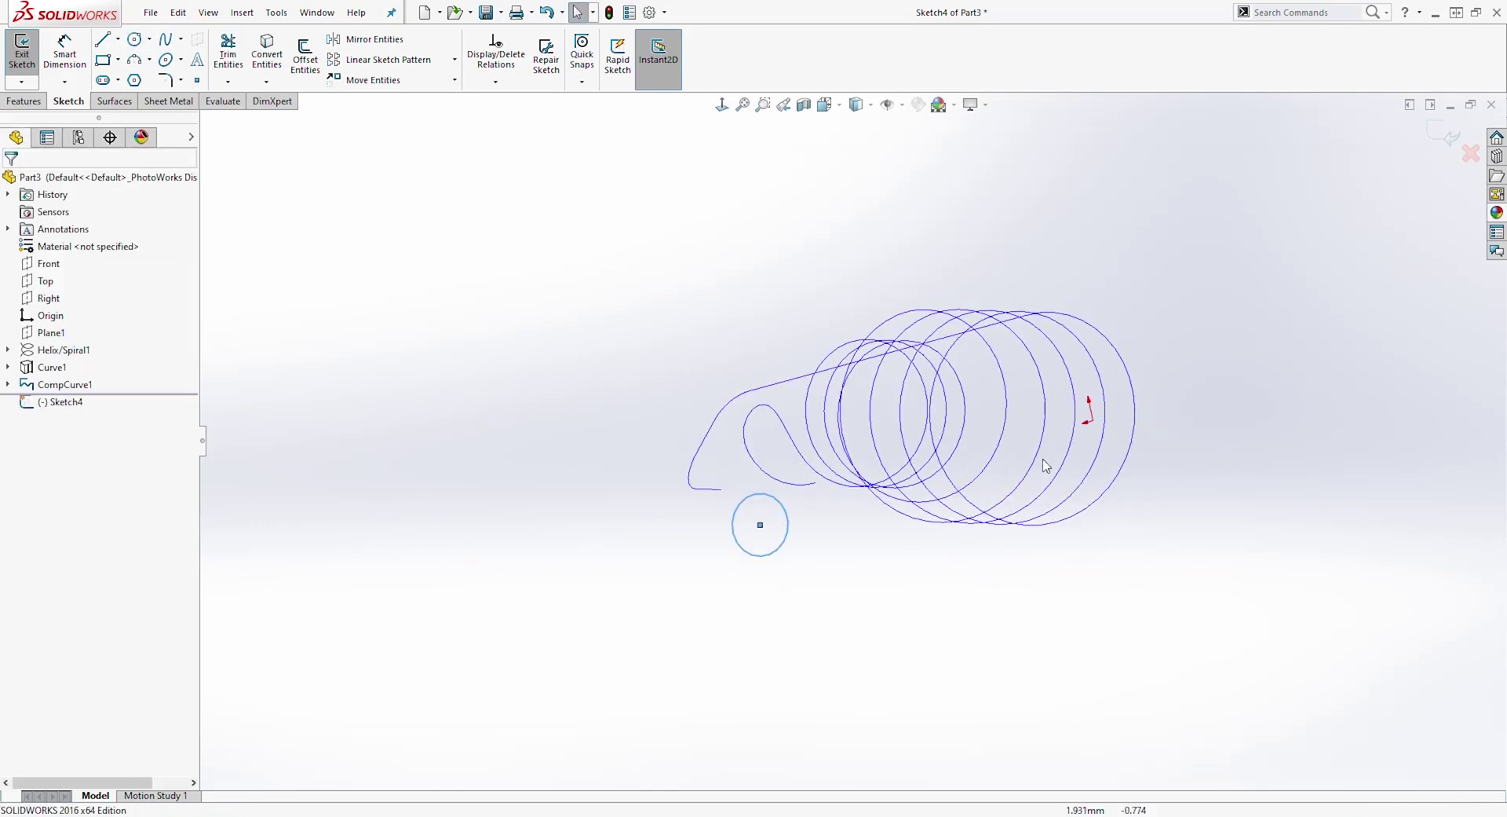
{"action": "key", "text": "Escape"}
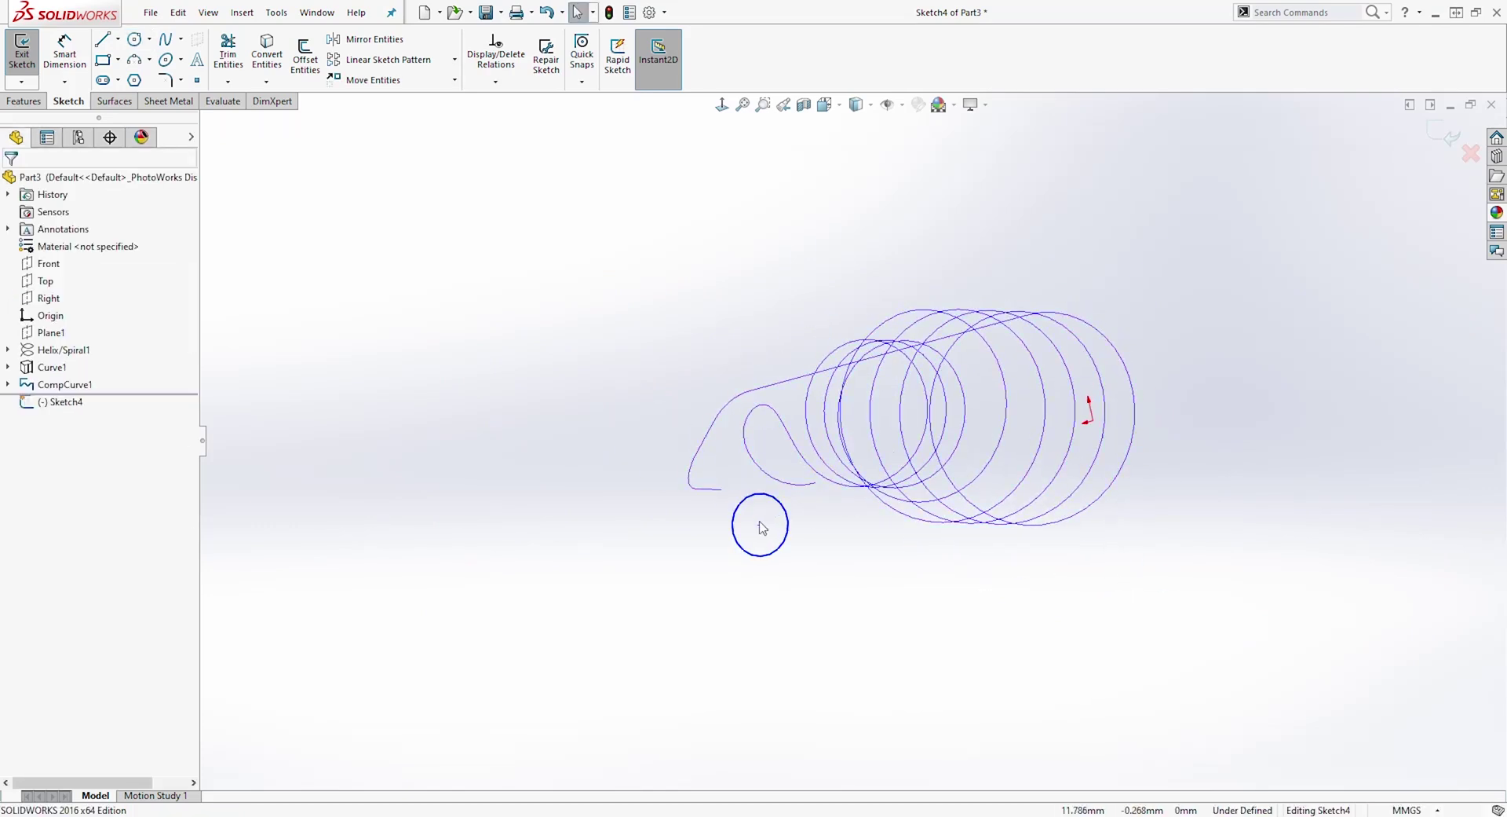
{"action": "left_click", "coordinate": [760, 526]}
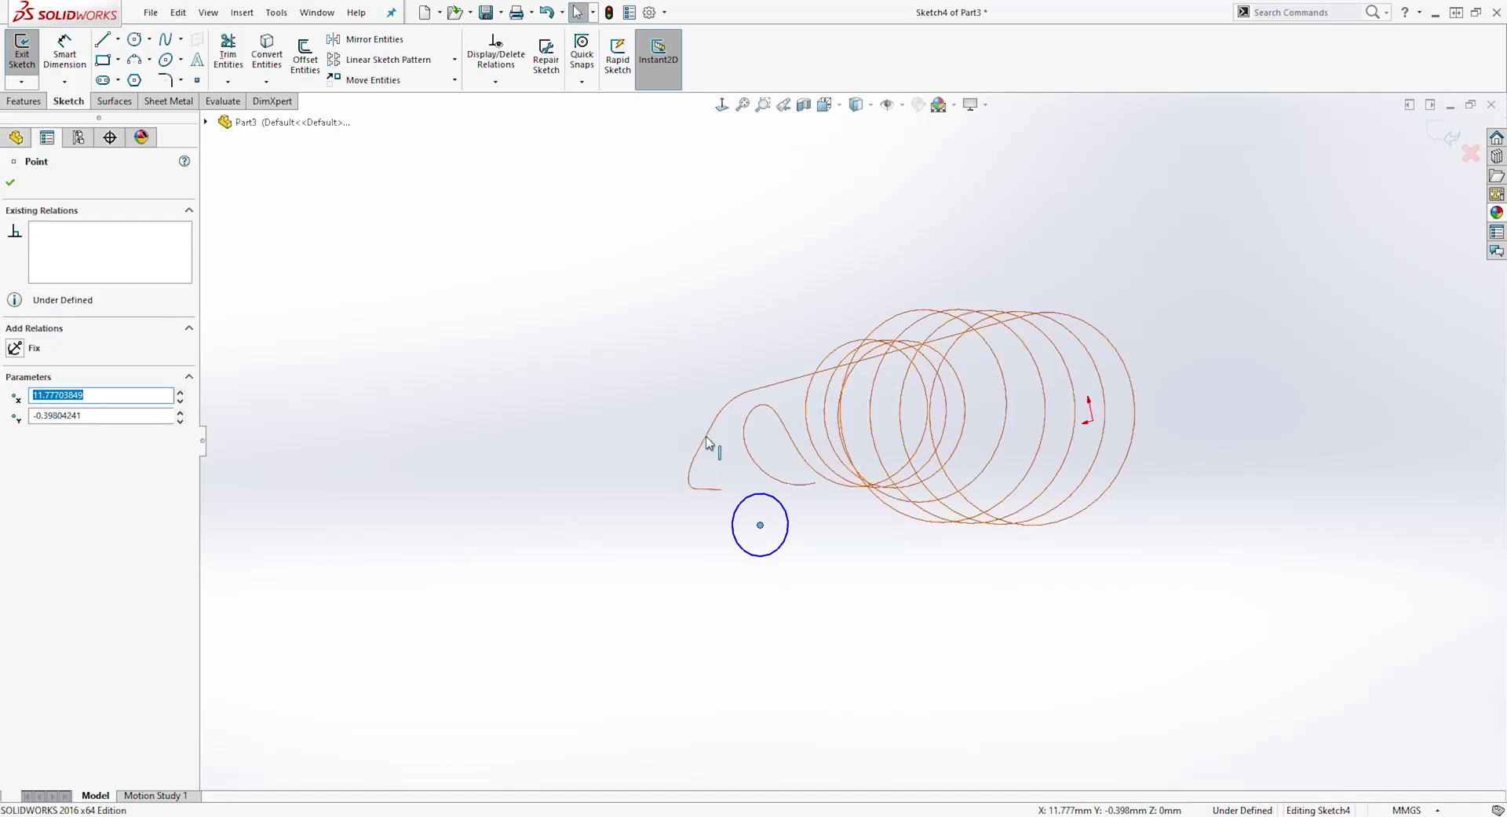
{"action": "left_click", "coordinate": [706, 445], "text": "ctrl"}
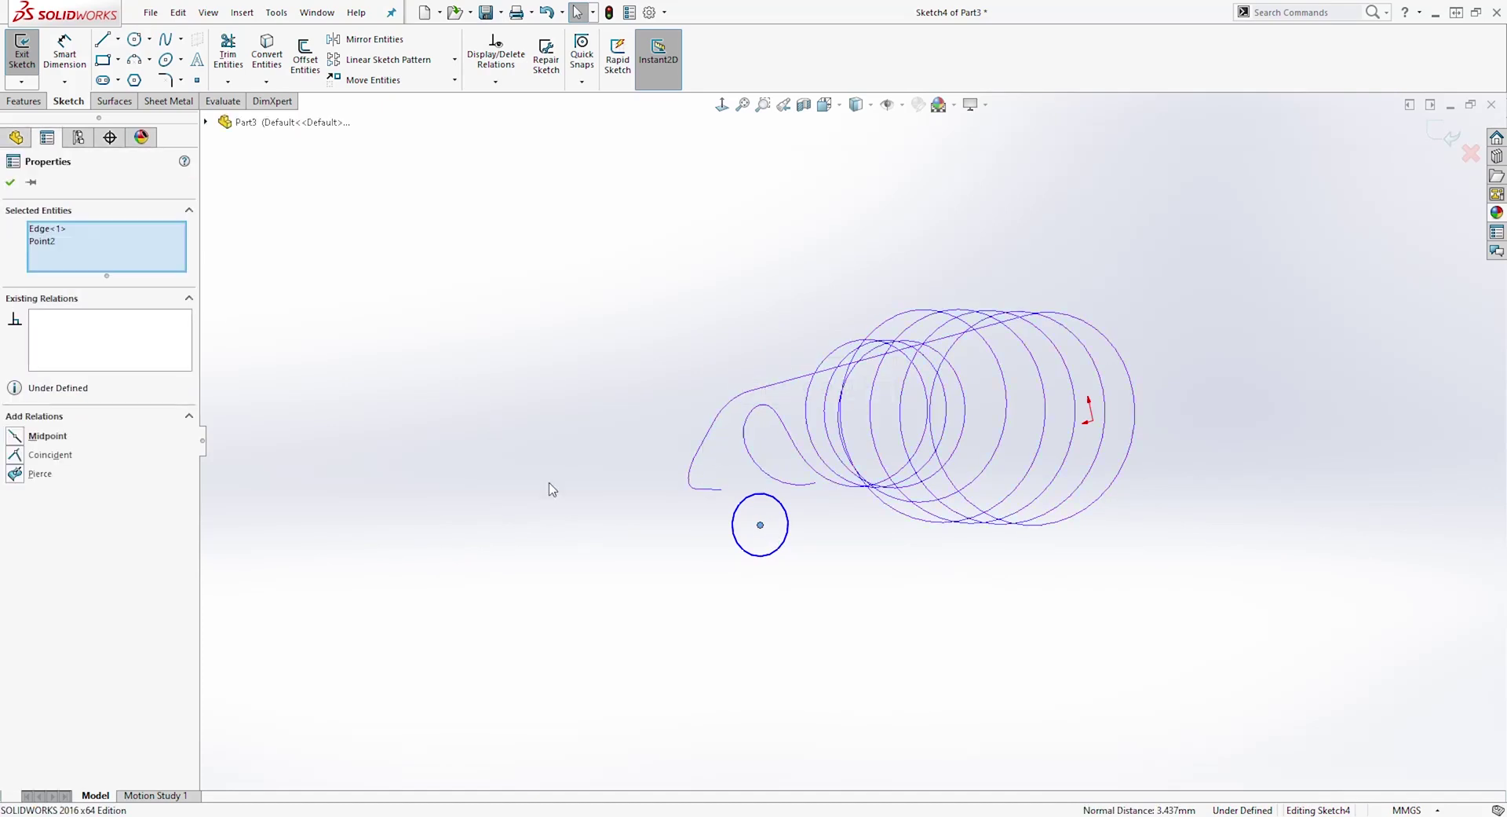
{"action": "left_click", "coordinate": [16, 475]}
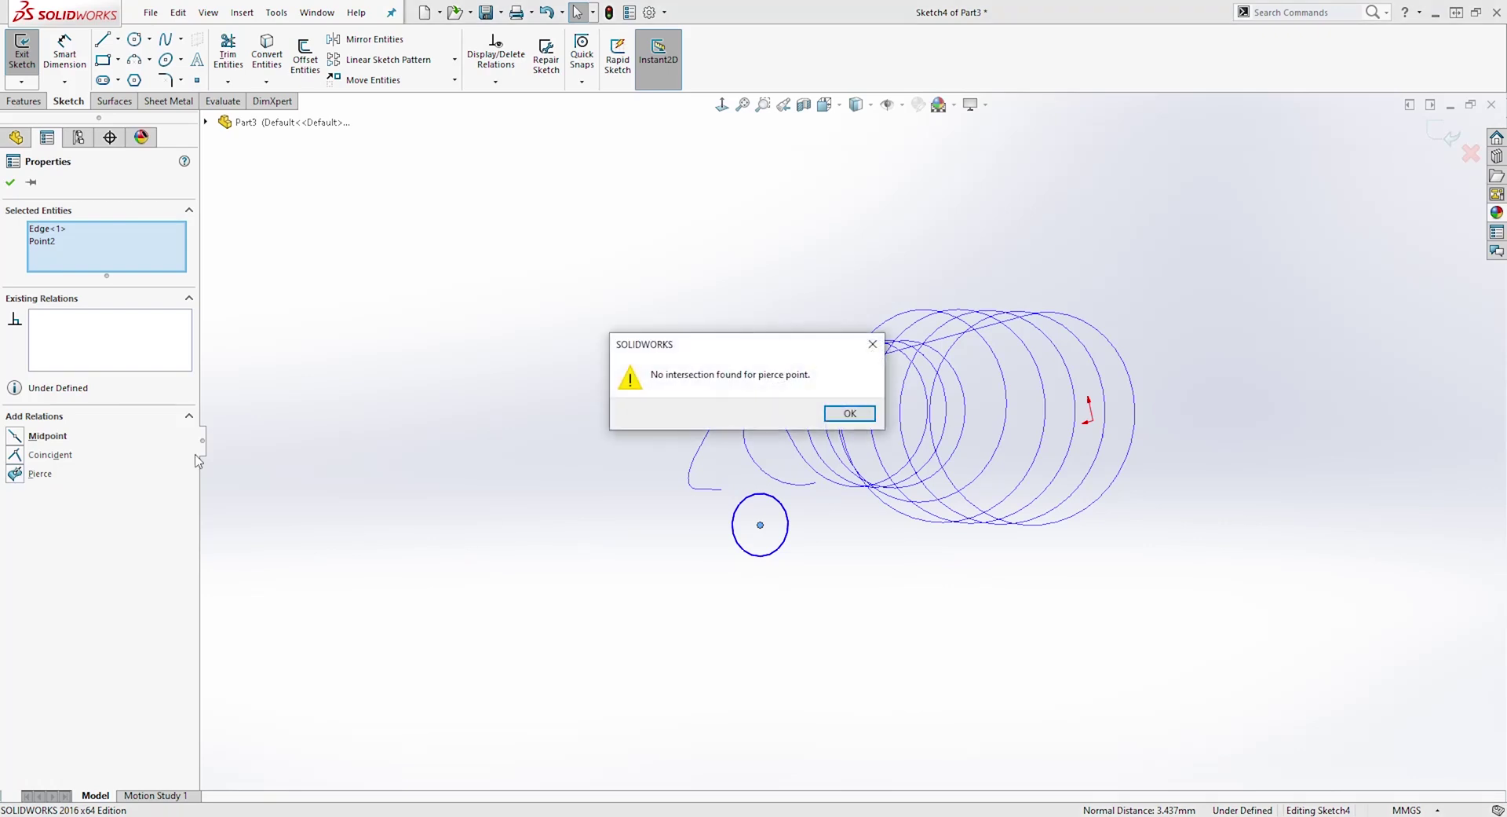
{"action": "left_click", "coordinate": [848, 411]}
Step: Pierce the circle's centre onto the composite curve, picking the curve close to the end of its bent leg
{"action": "mouse_move", "coordinate": [848, 413]}
{"action": "middle_mouse_down"}
{"action": "mouse_move", "coordinate": [857, 497]}
{"action": "mouse_move", "coordinate": [1006, 645]}
{"action": "mouse_move", "coordinate": [1044, 615]}
{"action": "mouse_move", "coordinate": [1052, 627]}
{"action": "middle_mouse_up"}
{"action": "left_click", "coordinate": [1006, 645]}
{"action": "scroll", "coordinate": [1052, 626], "scroll_direction": "down", "scroll_amount": 3}
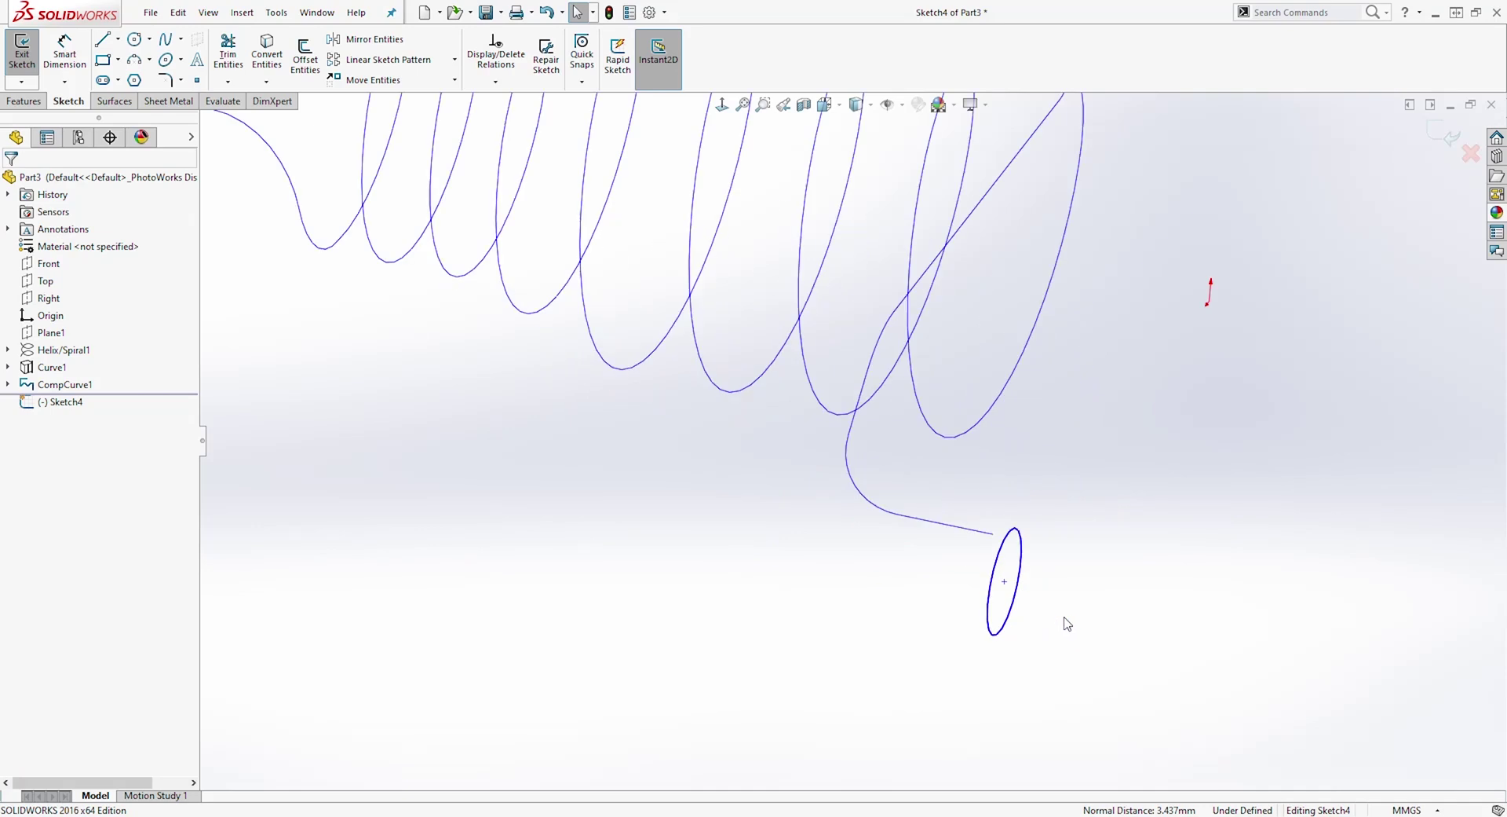
{"action": "left_click", "coordinate": [1005, 582]}
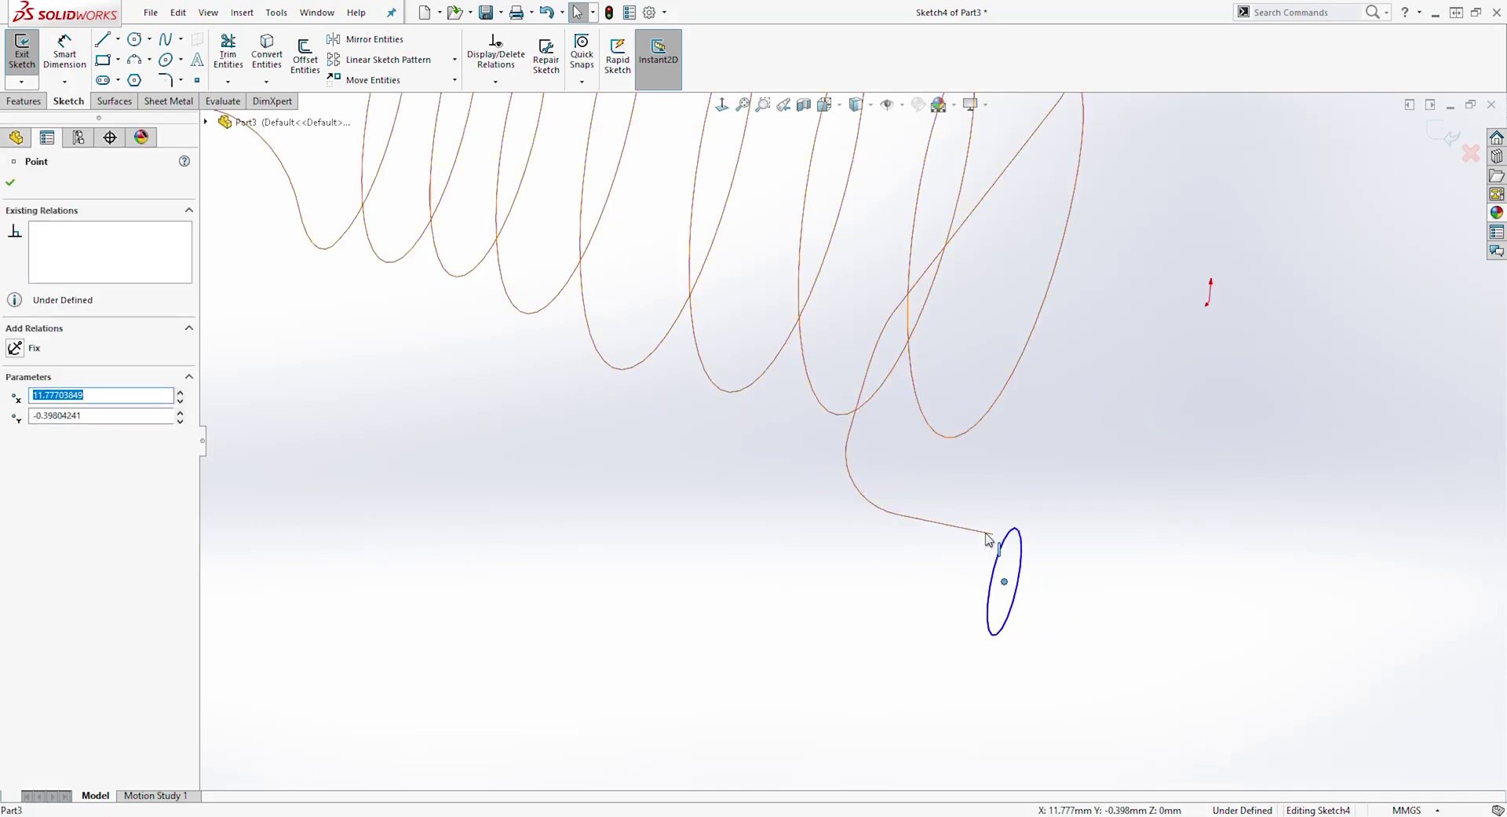
{"action": "left_click", "coordinate": [988, 537], "text": "ctrl"}
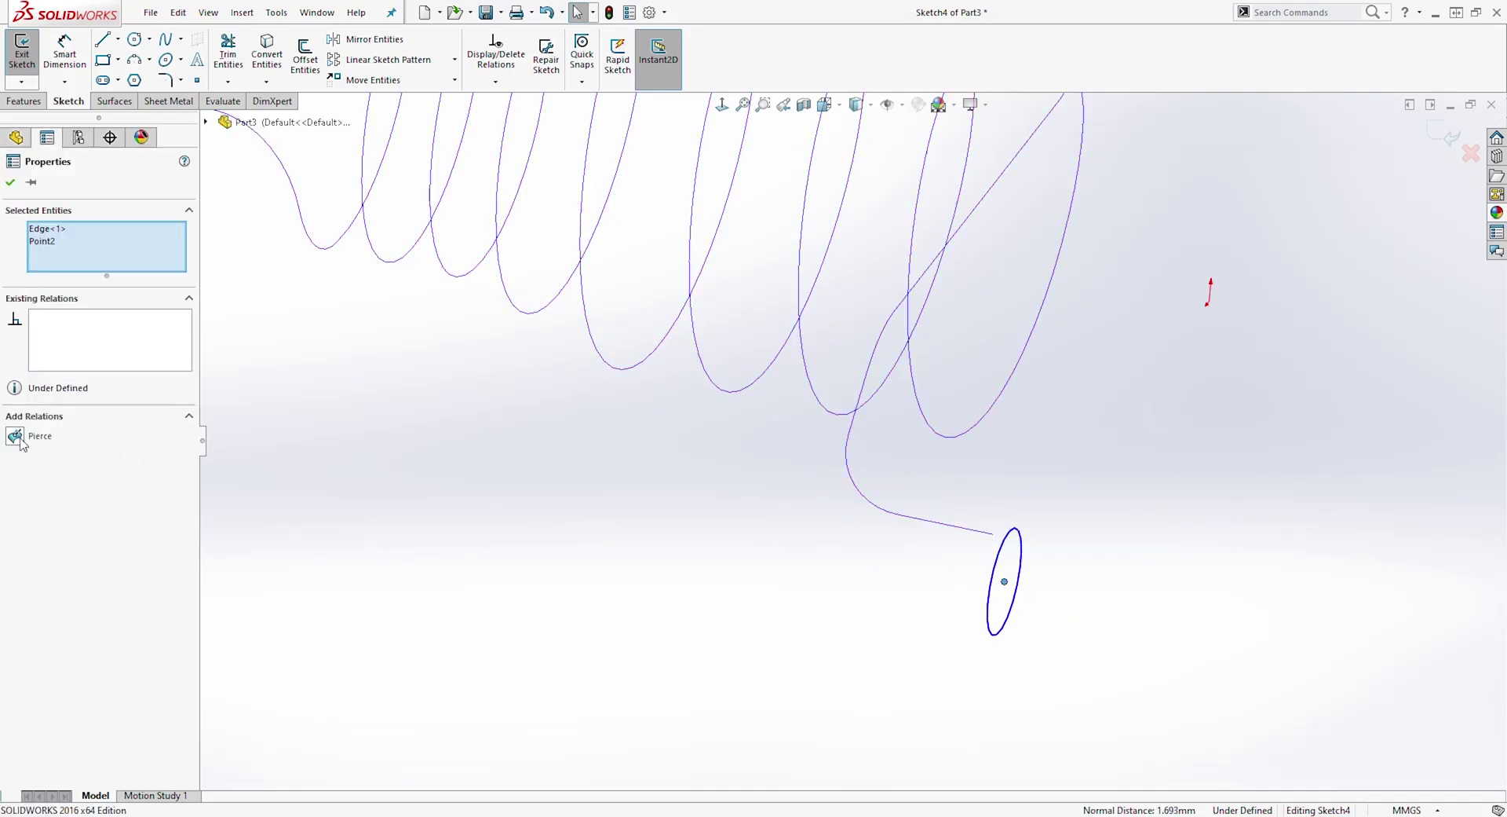
{"action": "left_click", "coordinate": [21, 441]}
{"action": "left_click", "coordinate": [1085, 483]}
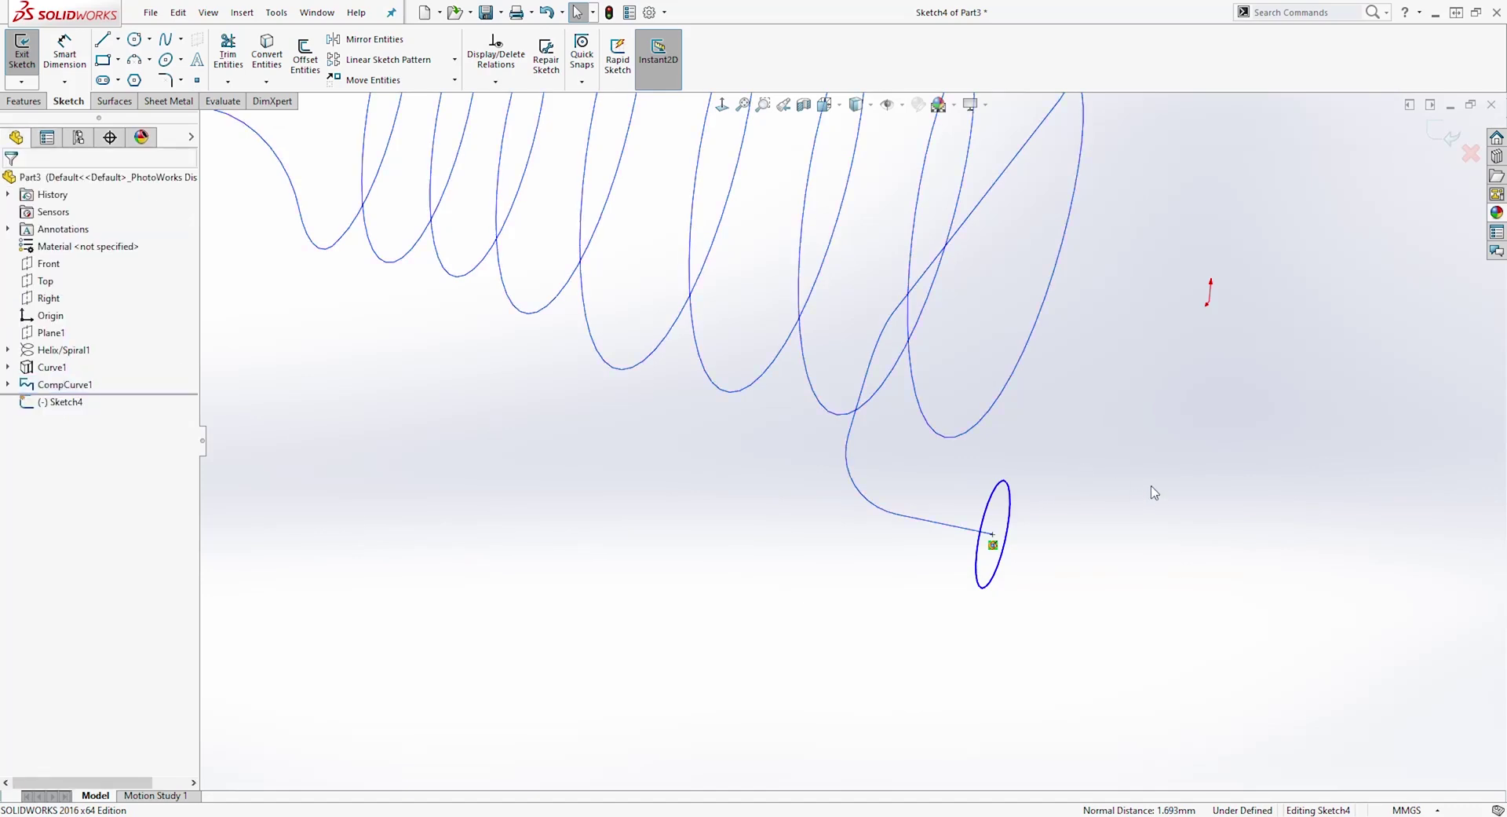
Step: Dimension the profile circle's diameter as 1 mm
{"action": "middle_click_drag", "start_coordinate": [1154, 492], "coordinate": [856, 508]}
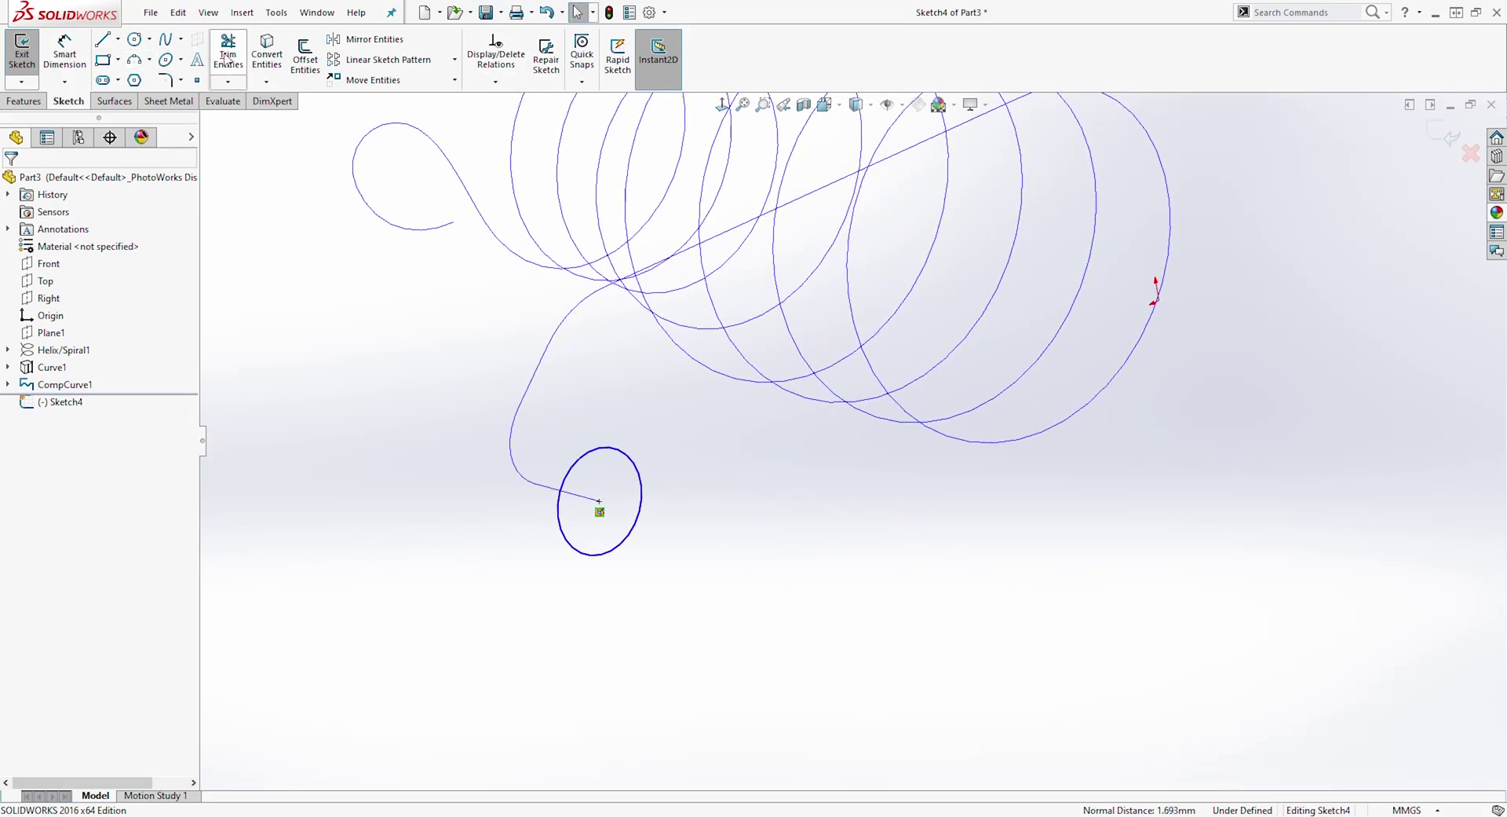
{"action": "key", "text": "z"}
{"action": "key", "text": "ctrl+1"}
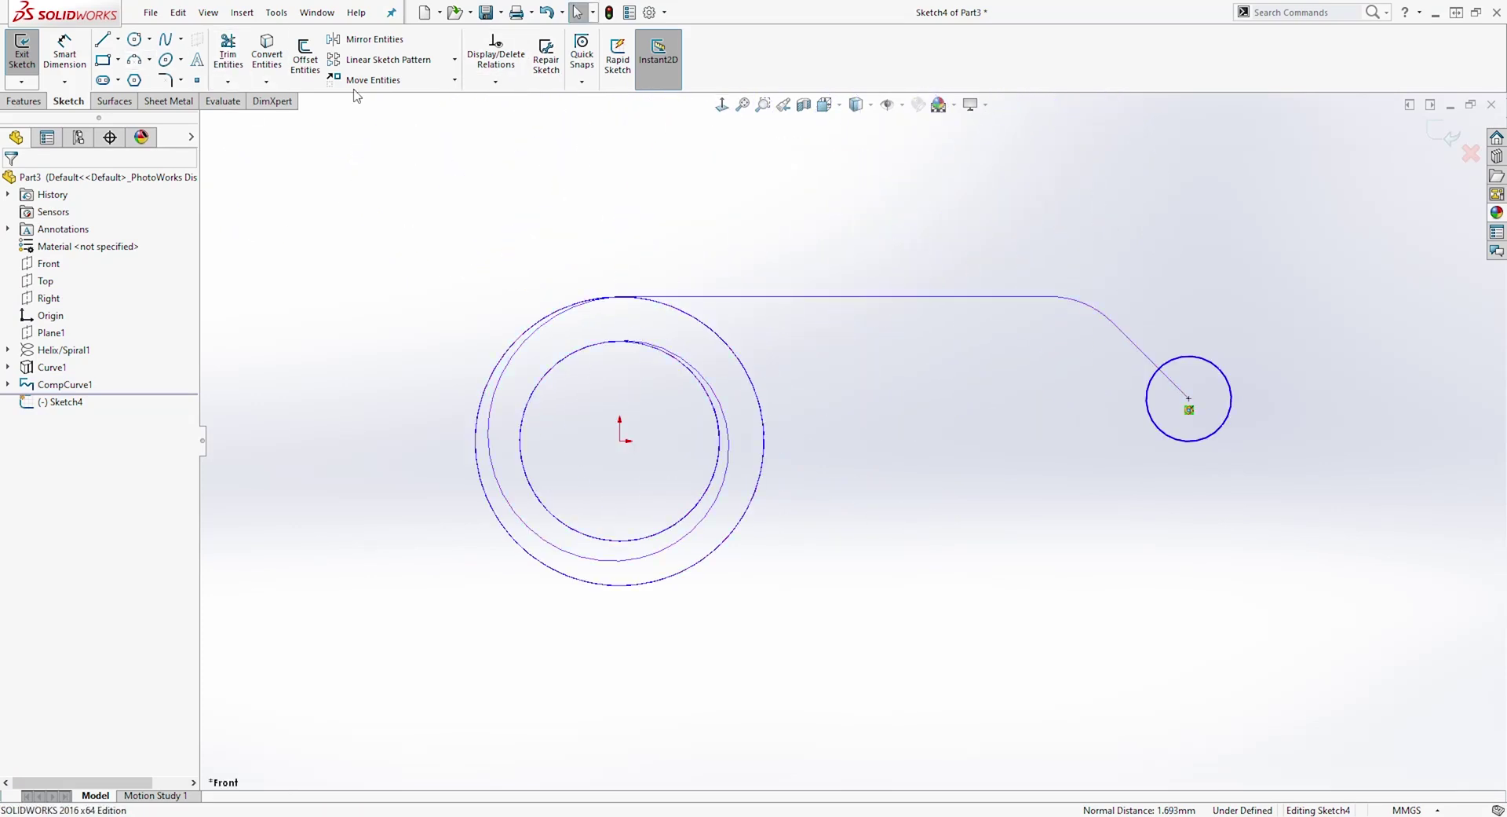
{"action": "left_click", "coordinate": [64, 55]}
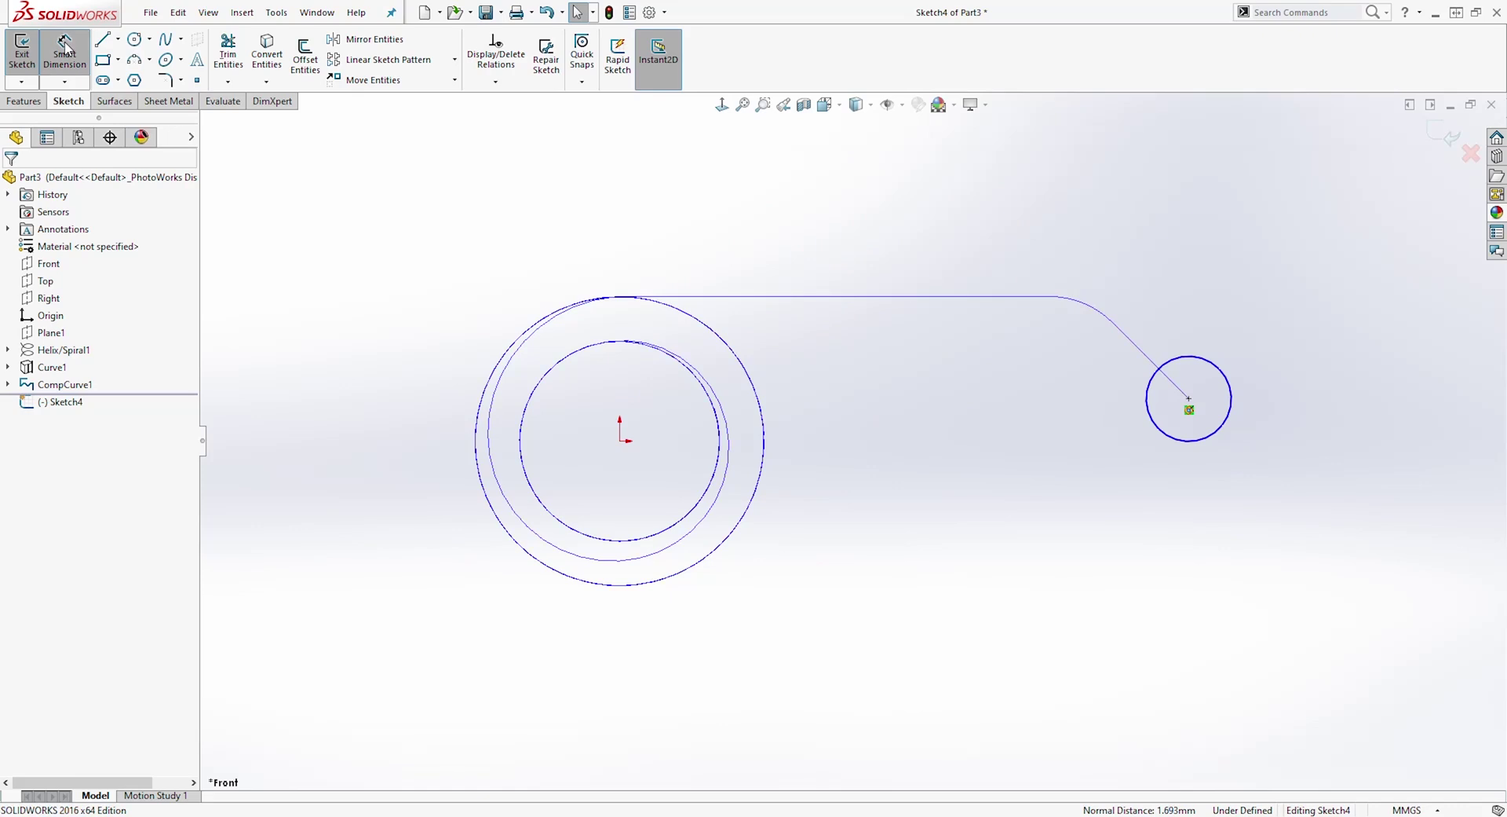
{"action": "left_click", "coordinate": [1214, 369]}
{"action": "left_click", "coordinate": [1263, 268]}
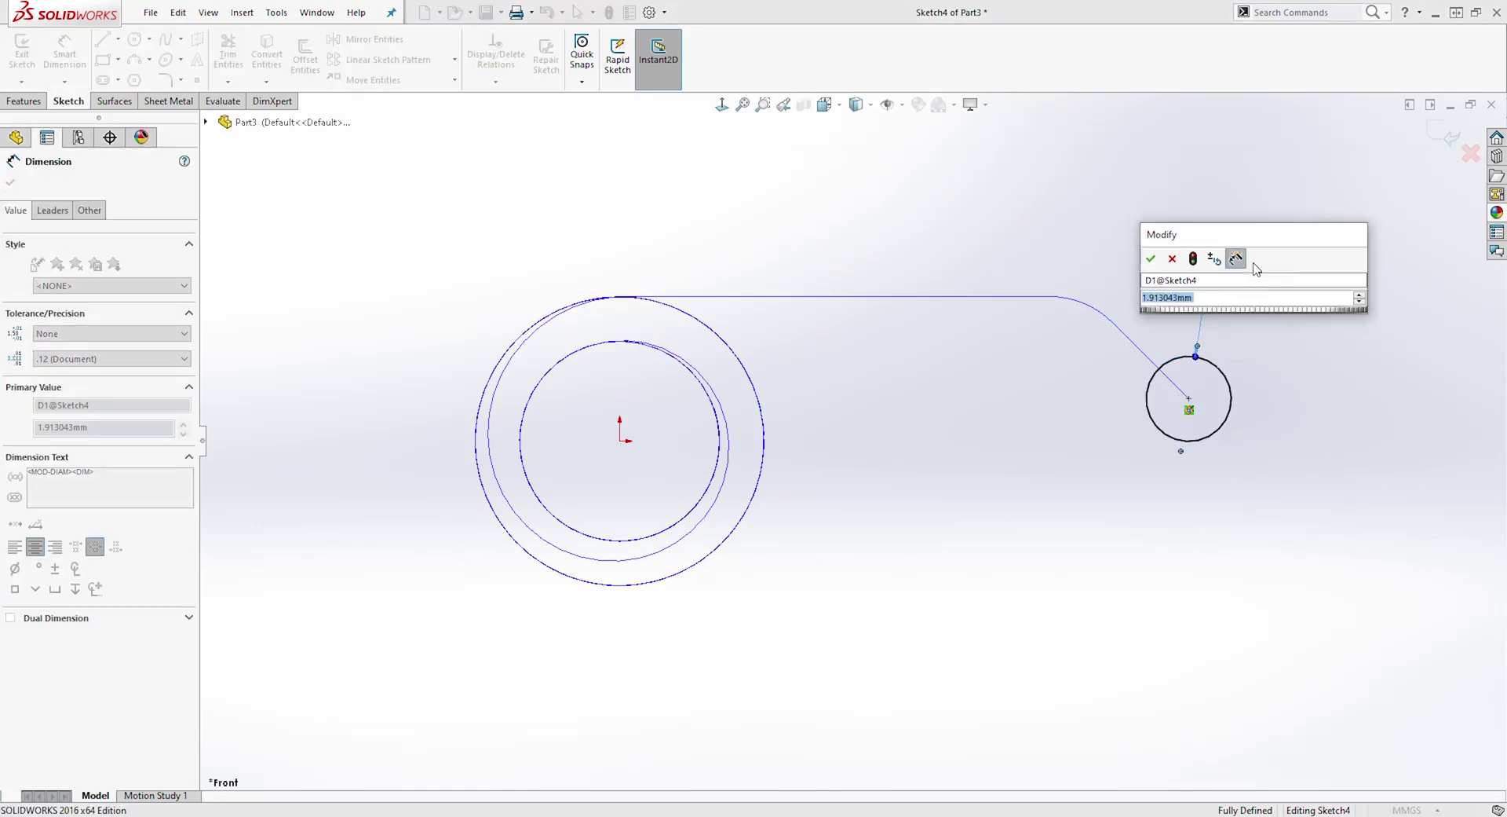
{"action": "type", "text": "1"}
{"action": "key", "text": "Return"}
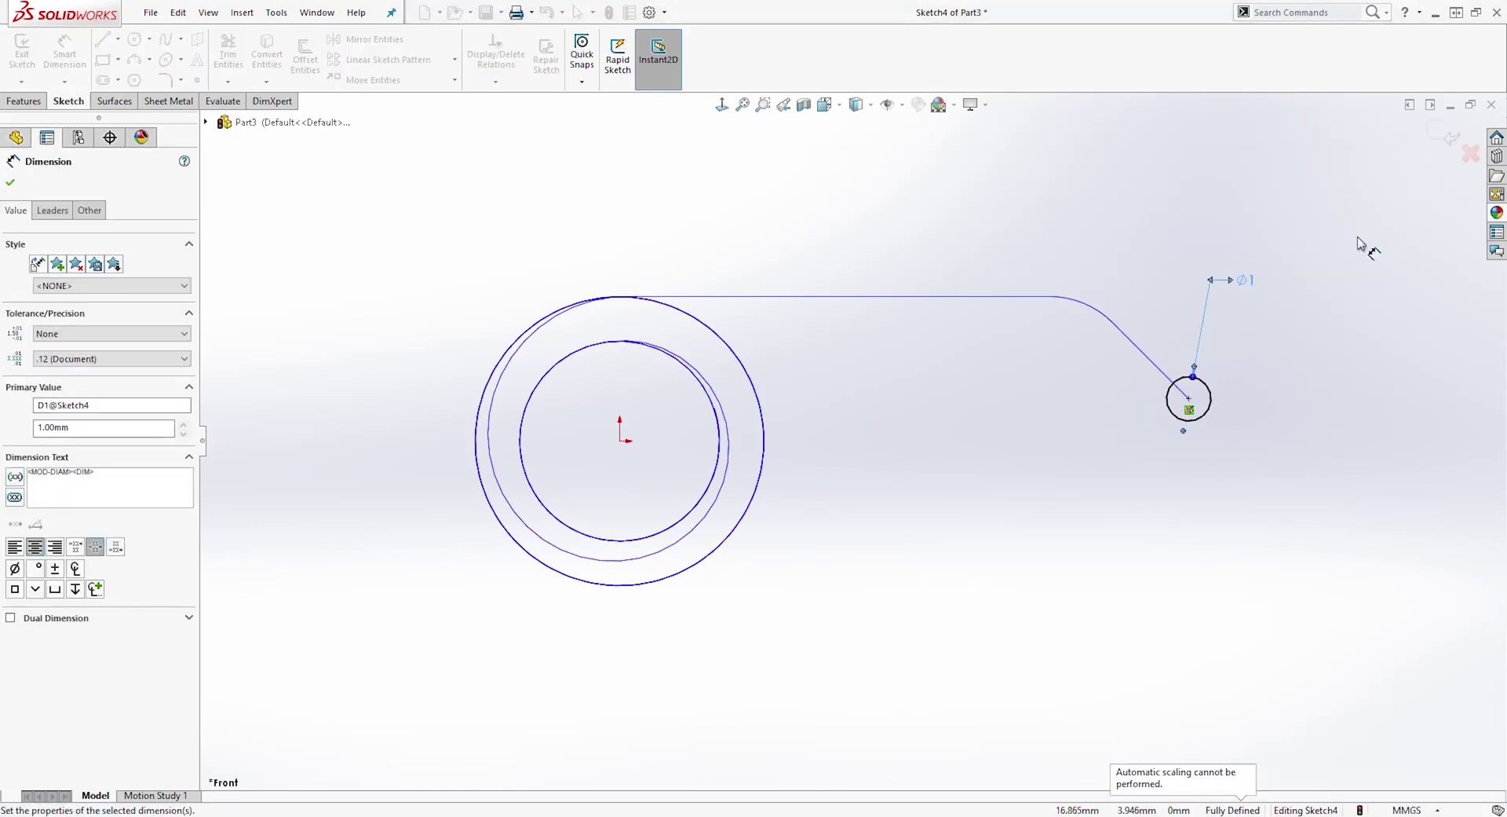
Step: Finish the circle sketch and sweep it as the profile along the composite curve to form the solid wire
{"action": "left_click", "coordinate": [1451, 138]}
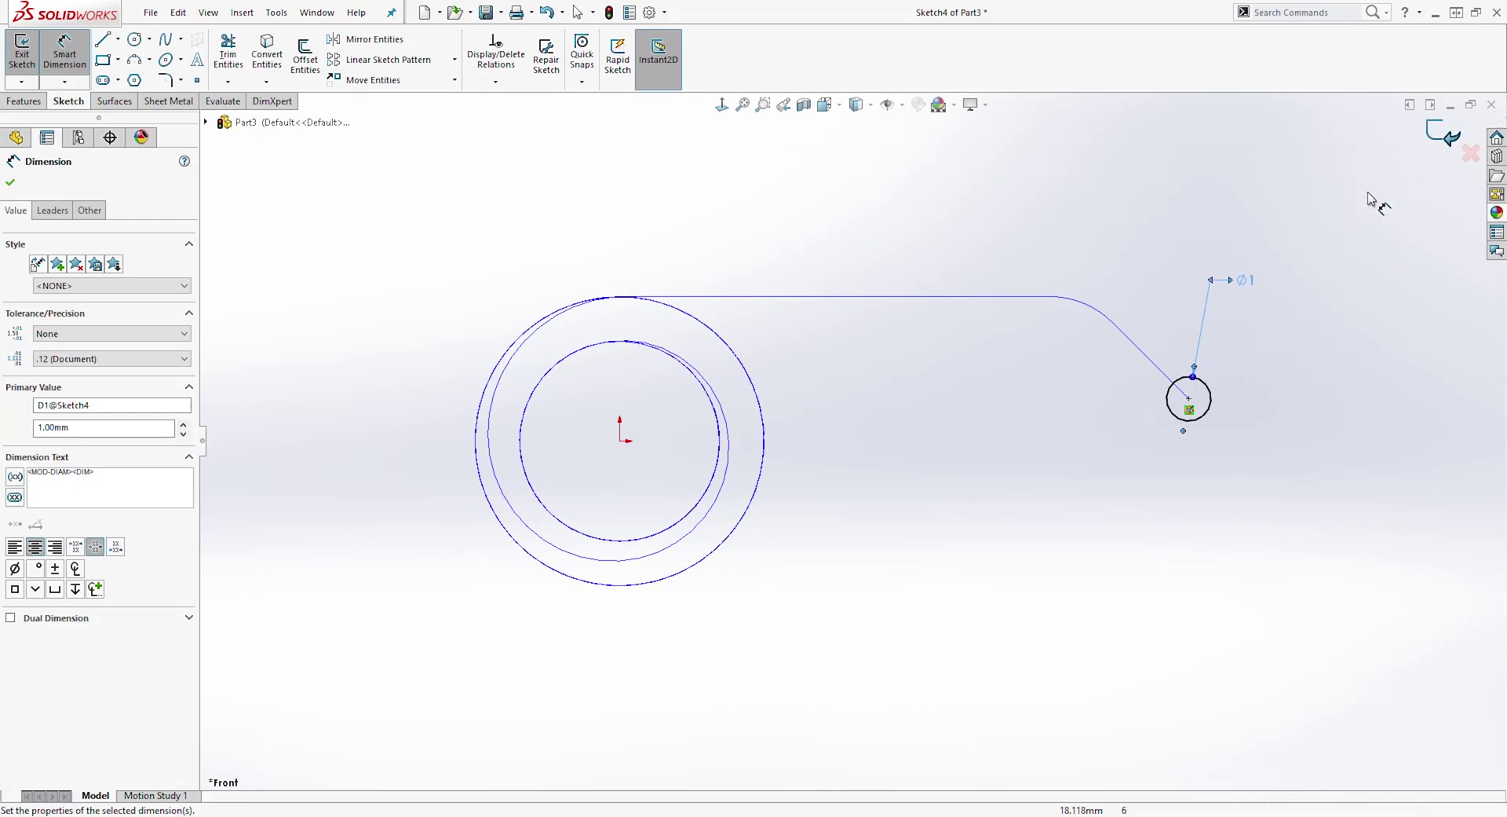
{"action": "left_click", "coordinate": [1315, 331]}
{"action": "mouse_move", "coordinate": [1315, 331]}
{"action": "middle_mouse_down"}
{"action": "mouse_move", "coordinate": [1241, 346]}
{"action": "mouse_move", "coordinate": [1265, 490]}
{"action": "middle_mouse_up"}
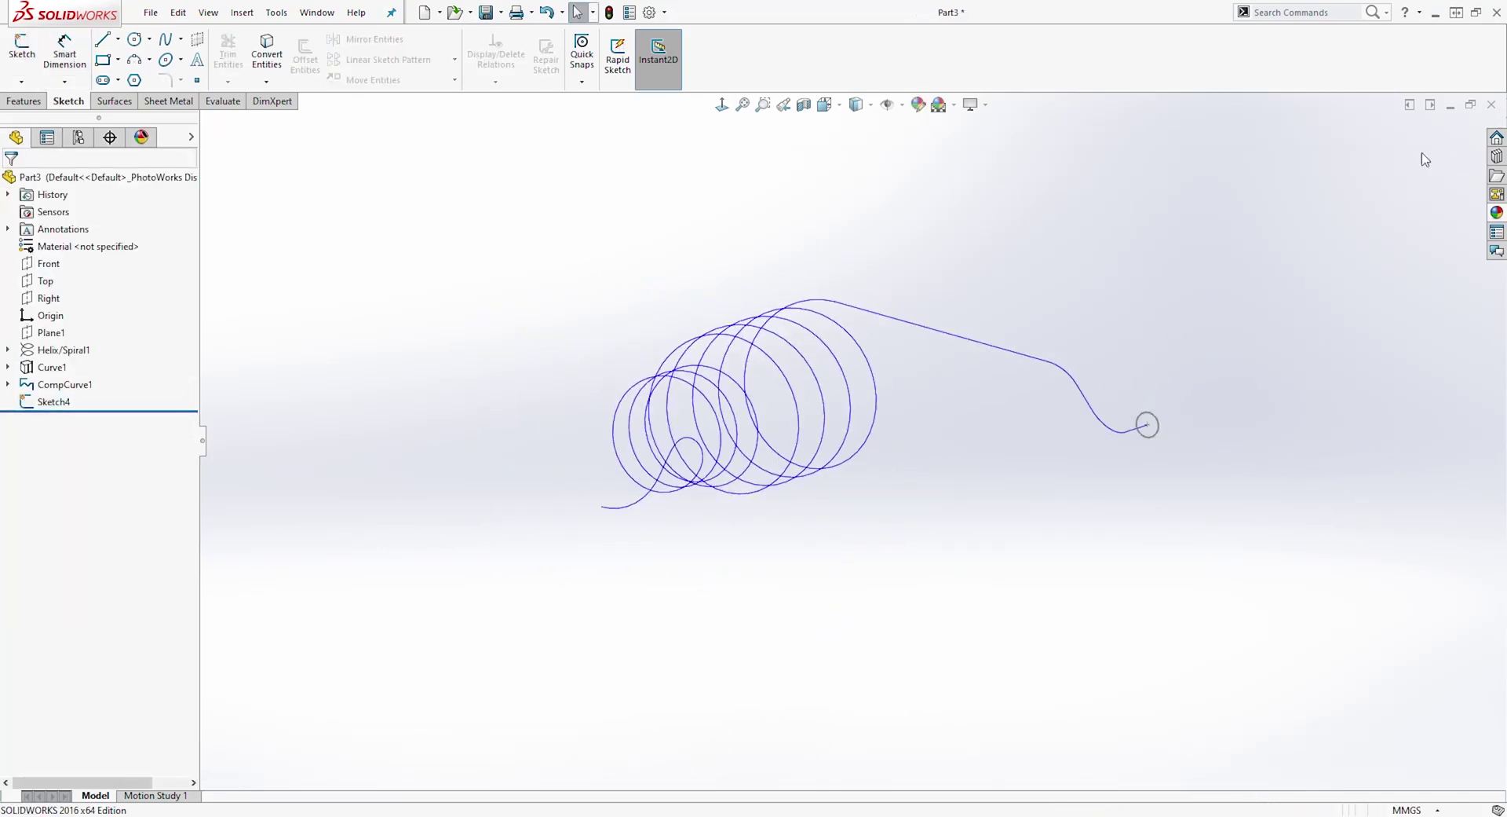
{"action": "middle_click_drag", "start_coordinate": [1366, 279], "coordinate": [1309, 347]}
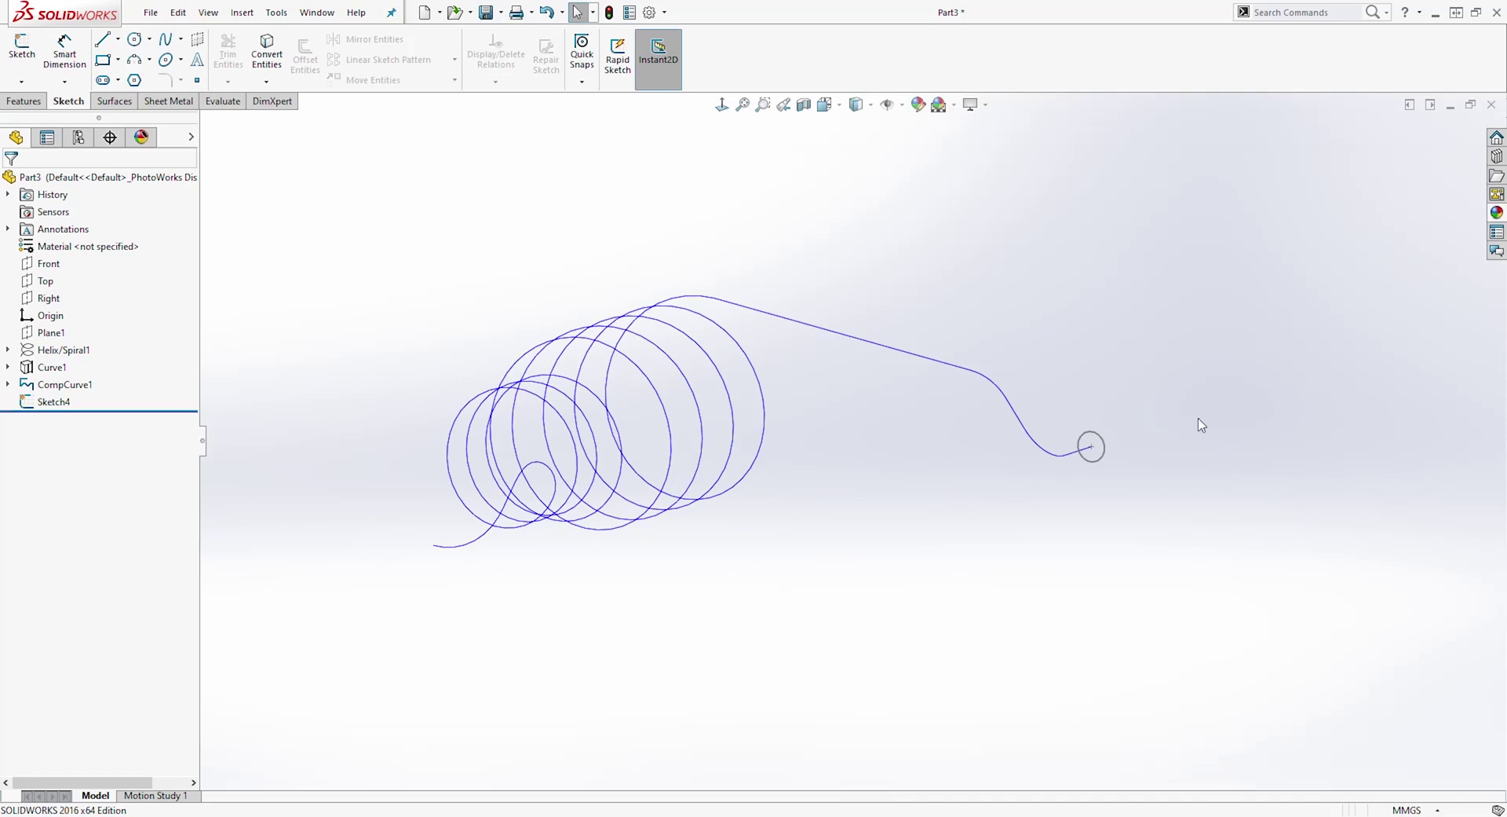
{"action": "middle_click_drag", "start_coordinate": [1198, 423], "coordinate": [934, 395]}
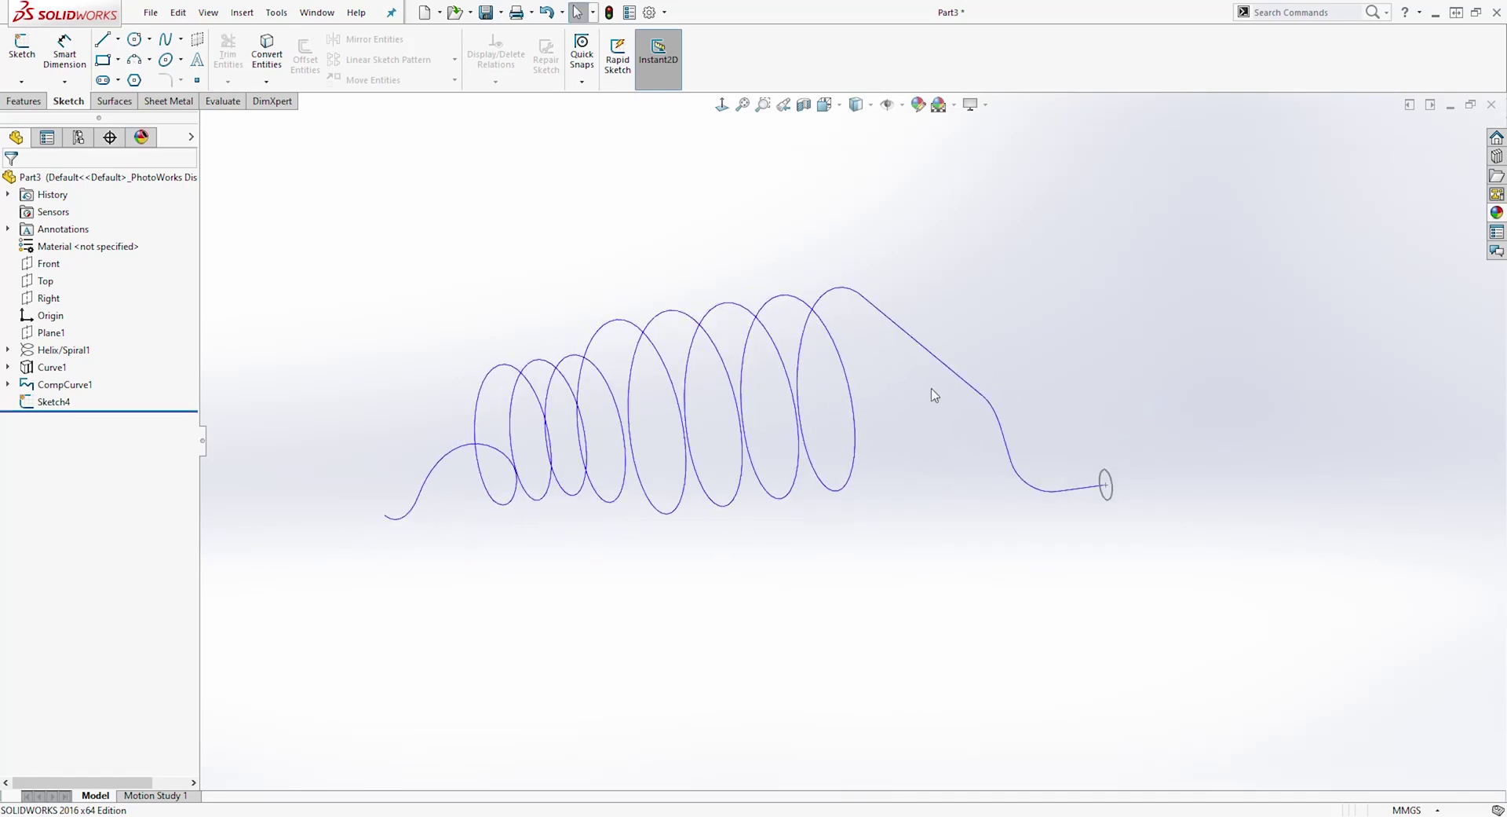
{"action": "left_click", "coordinate": [32, 104]}
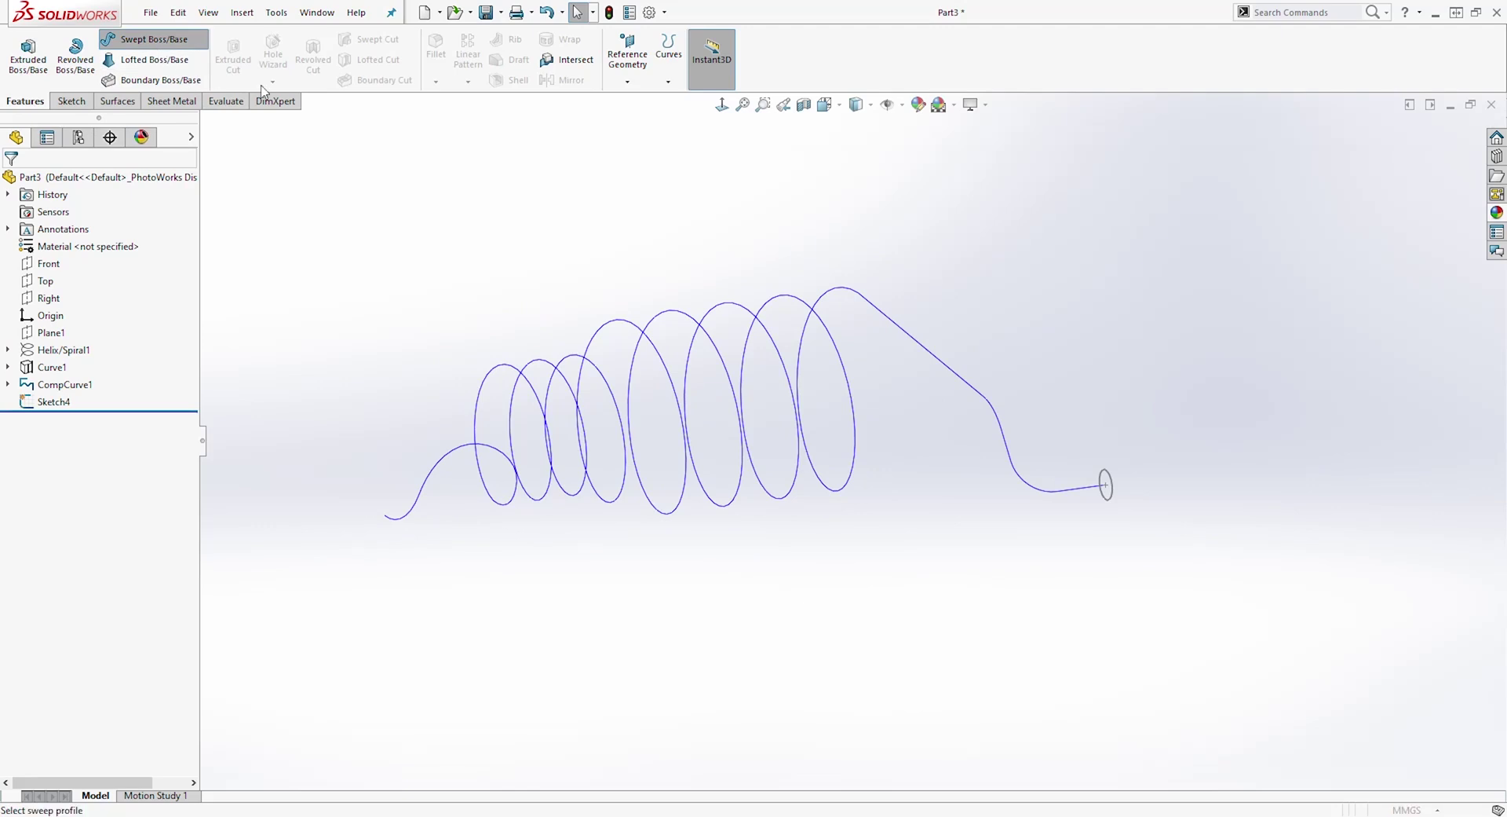
{"action": "left_click", "coordinate": [138, 40]}
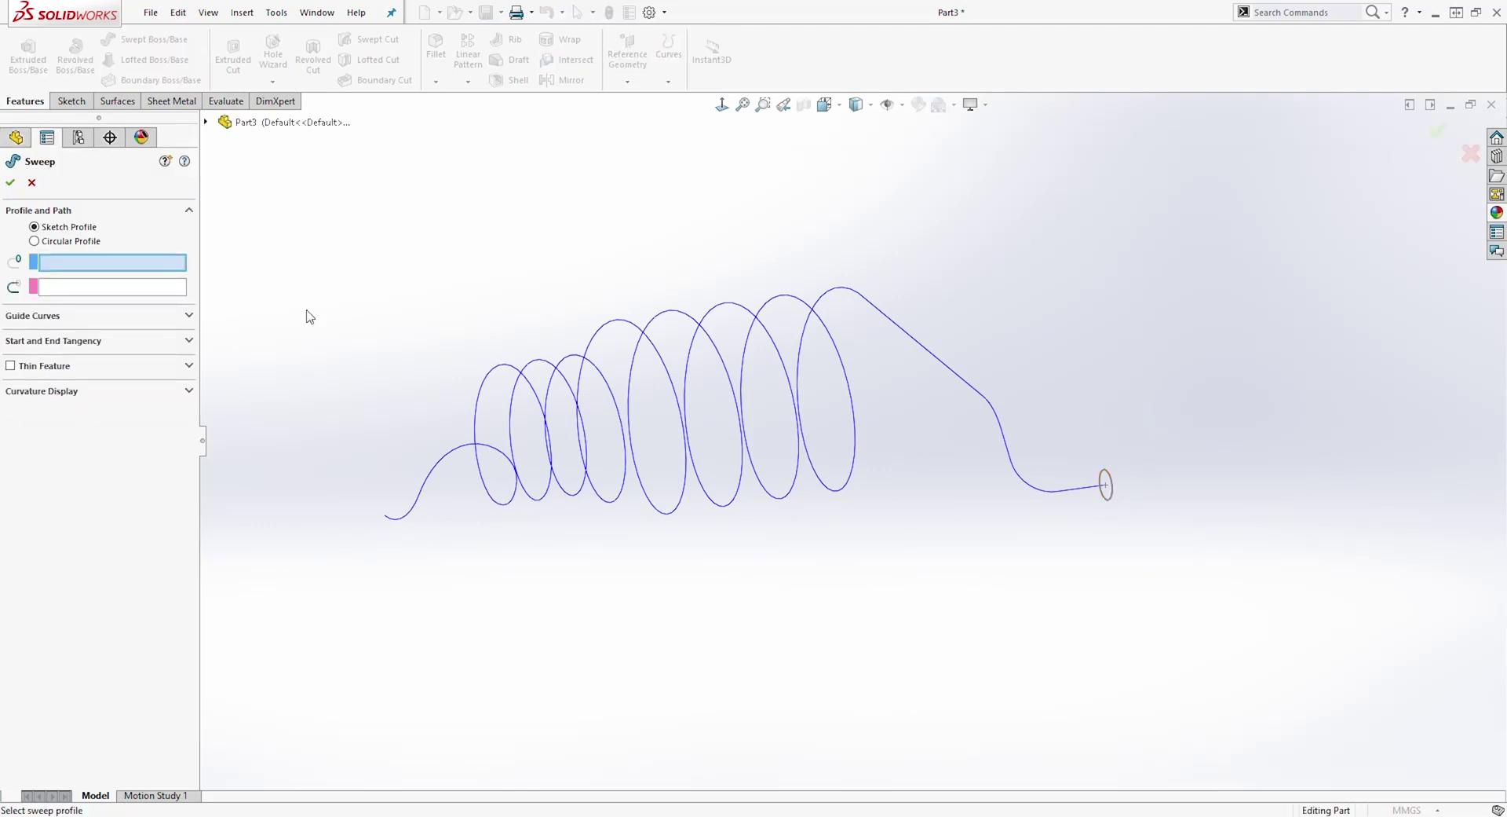
{"action": "left_click", "coordinate": [1107, 487]}
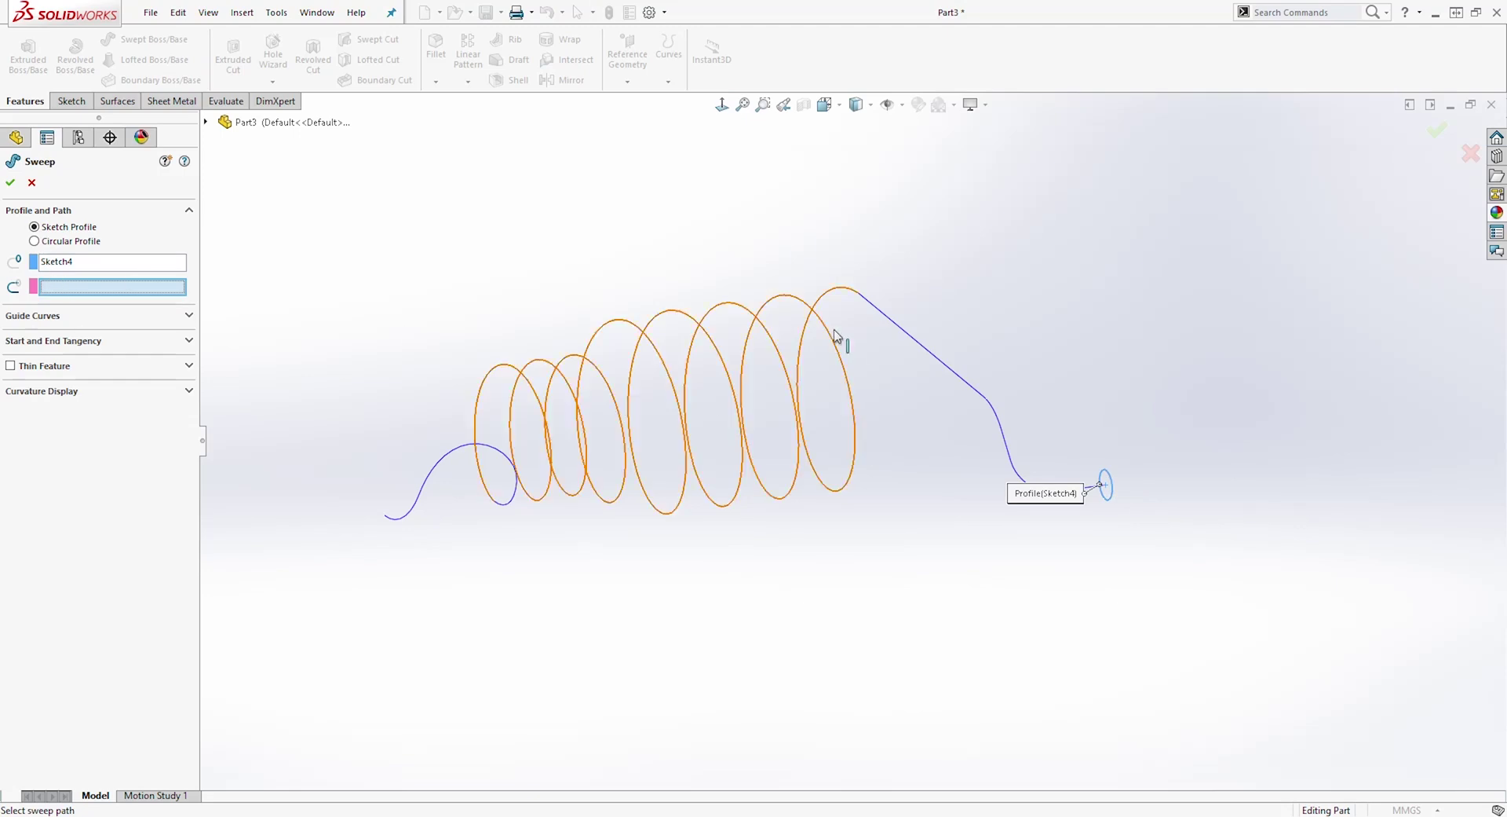
{"action": "left_click", "coordinate": [913, 339]}
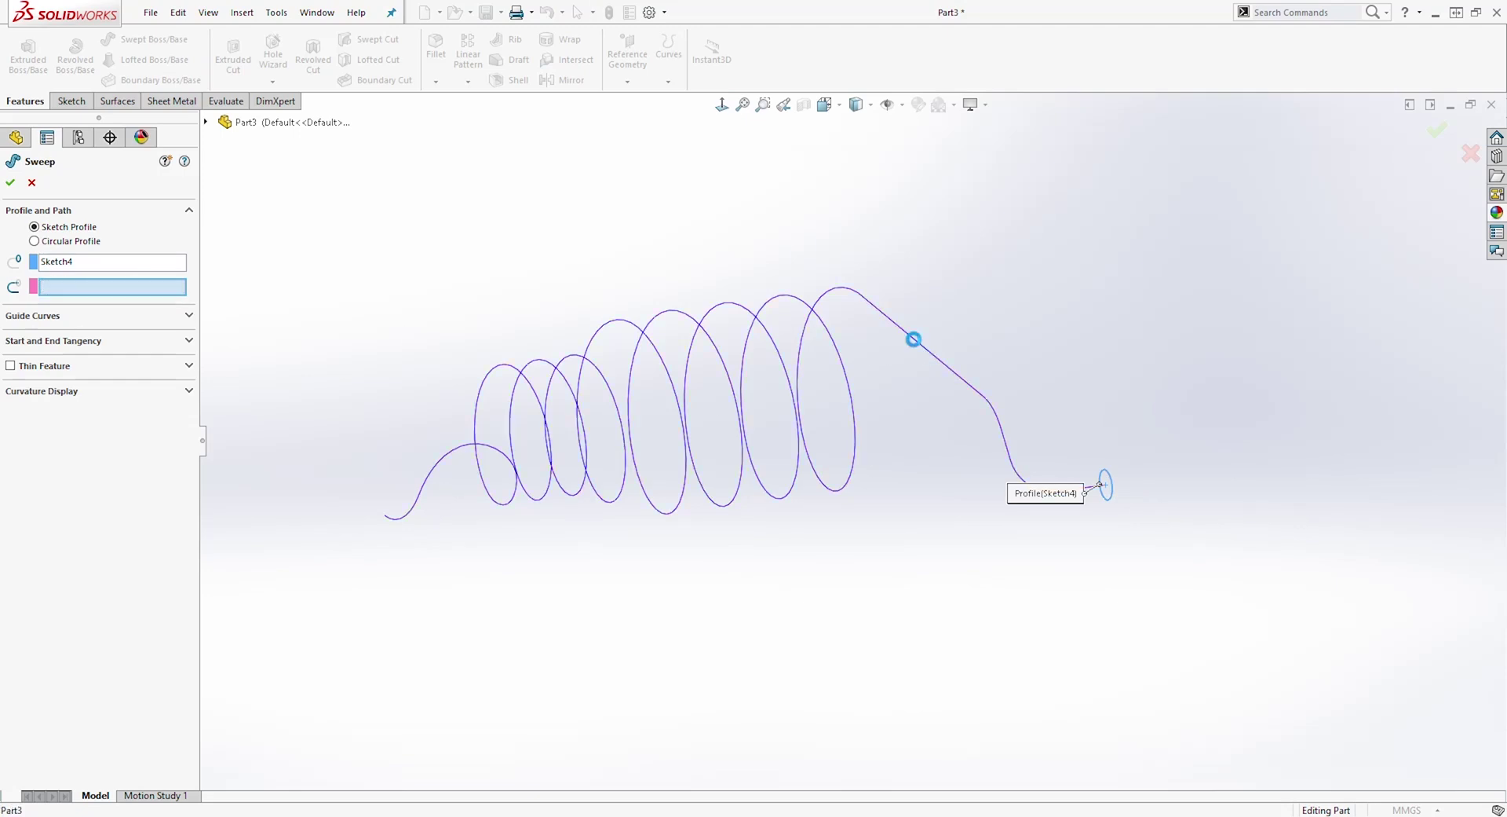
{"action": "middle_click_drag", "start_coordinate": [798, 539], "coordinate": [762, 563]}
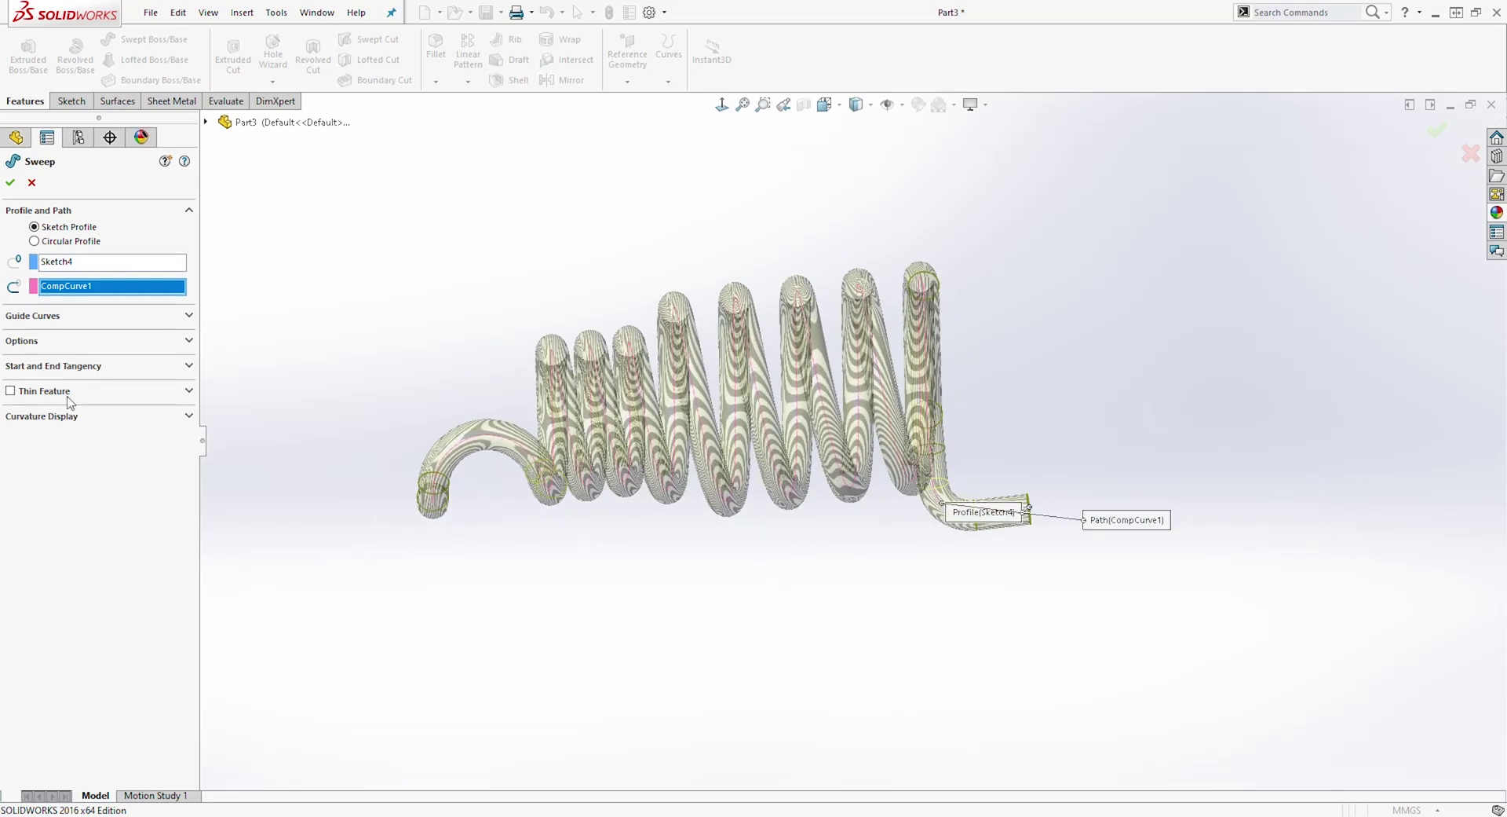
{"action": "left_click", "coordinate": [10, 182]}
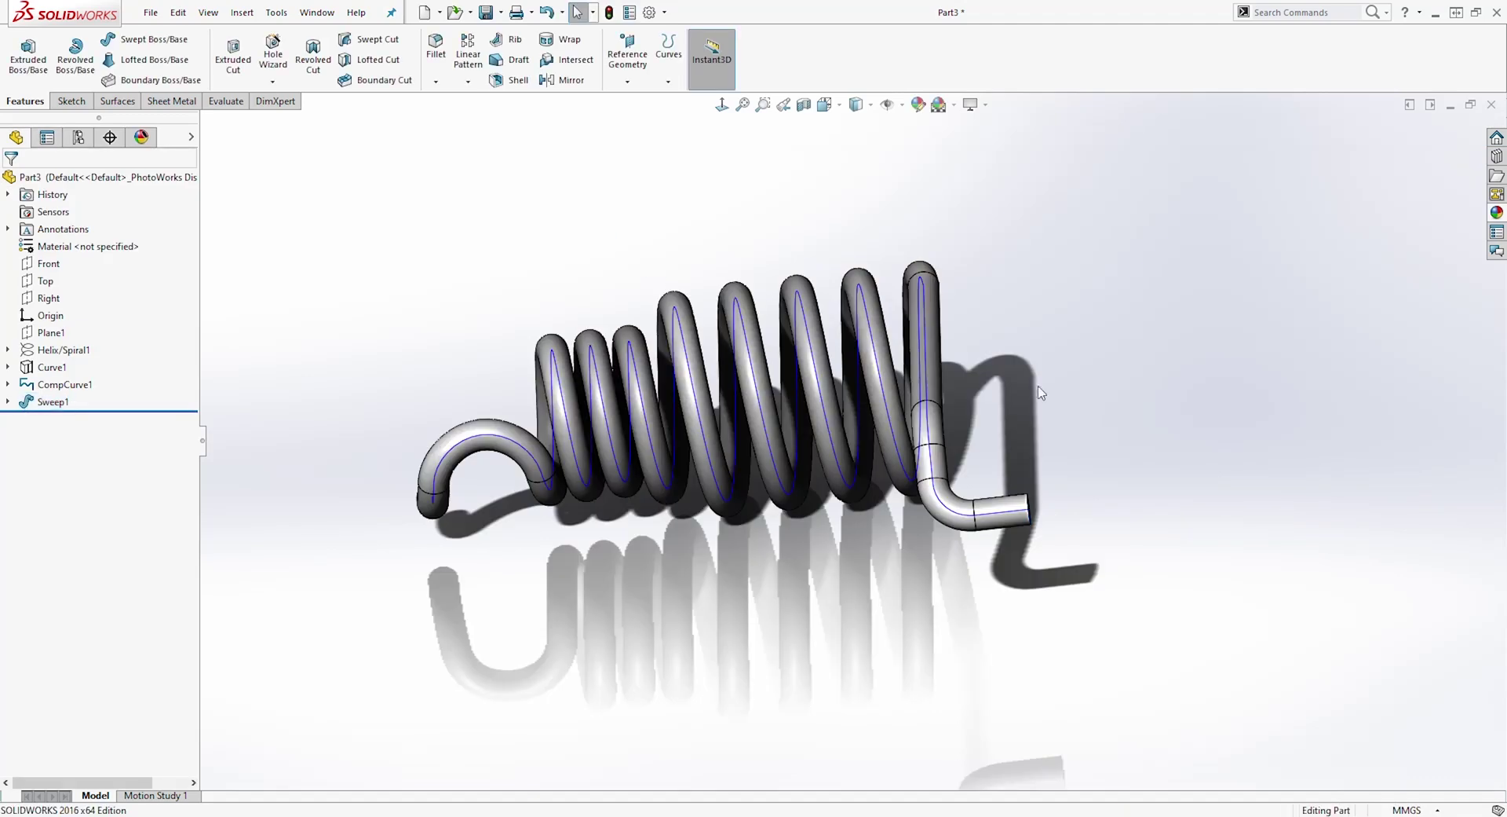
Step: Hide the composite curve running through the swept spring body
{"action": "middle_click_drag", "start_coordinate": [1040, 393], "coordinate": [1063, 370]}
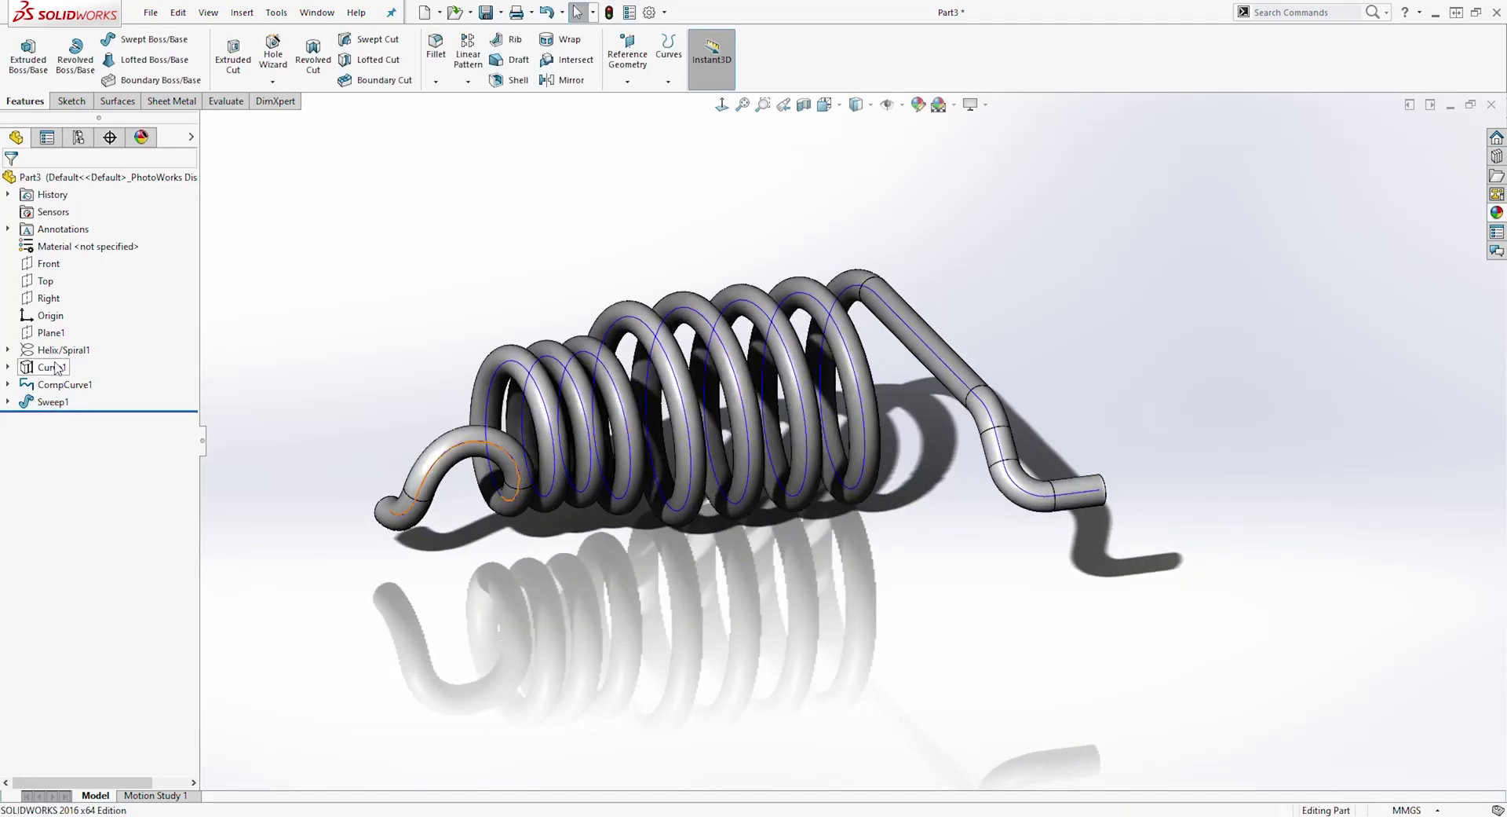
{"action": "right_click", "coordinate": [40, 384]}
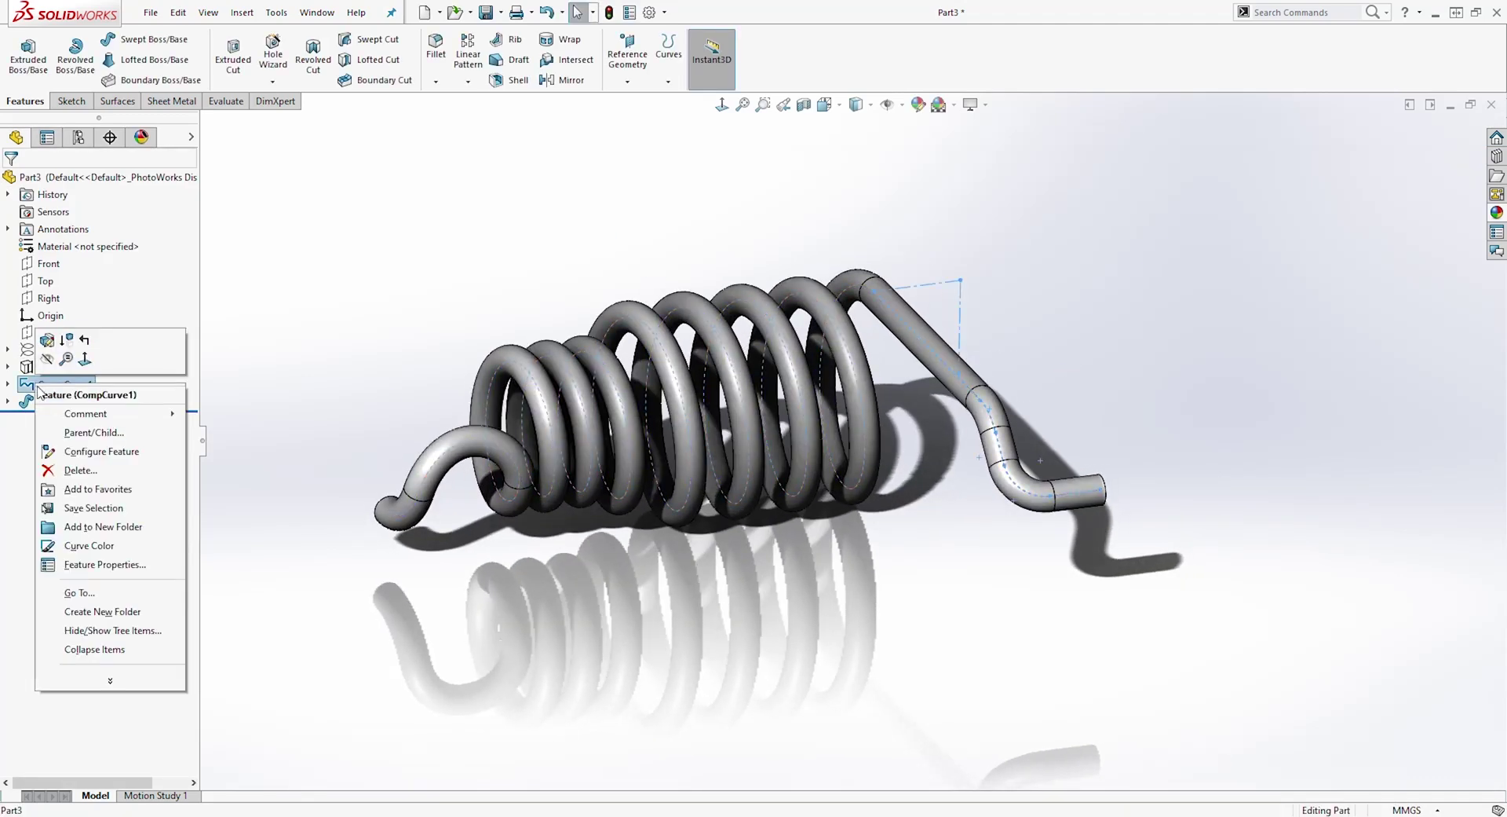
{"action": "left_click", "coordinate": [47, 359]}
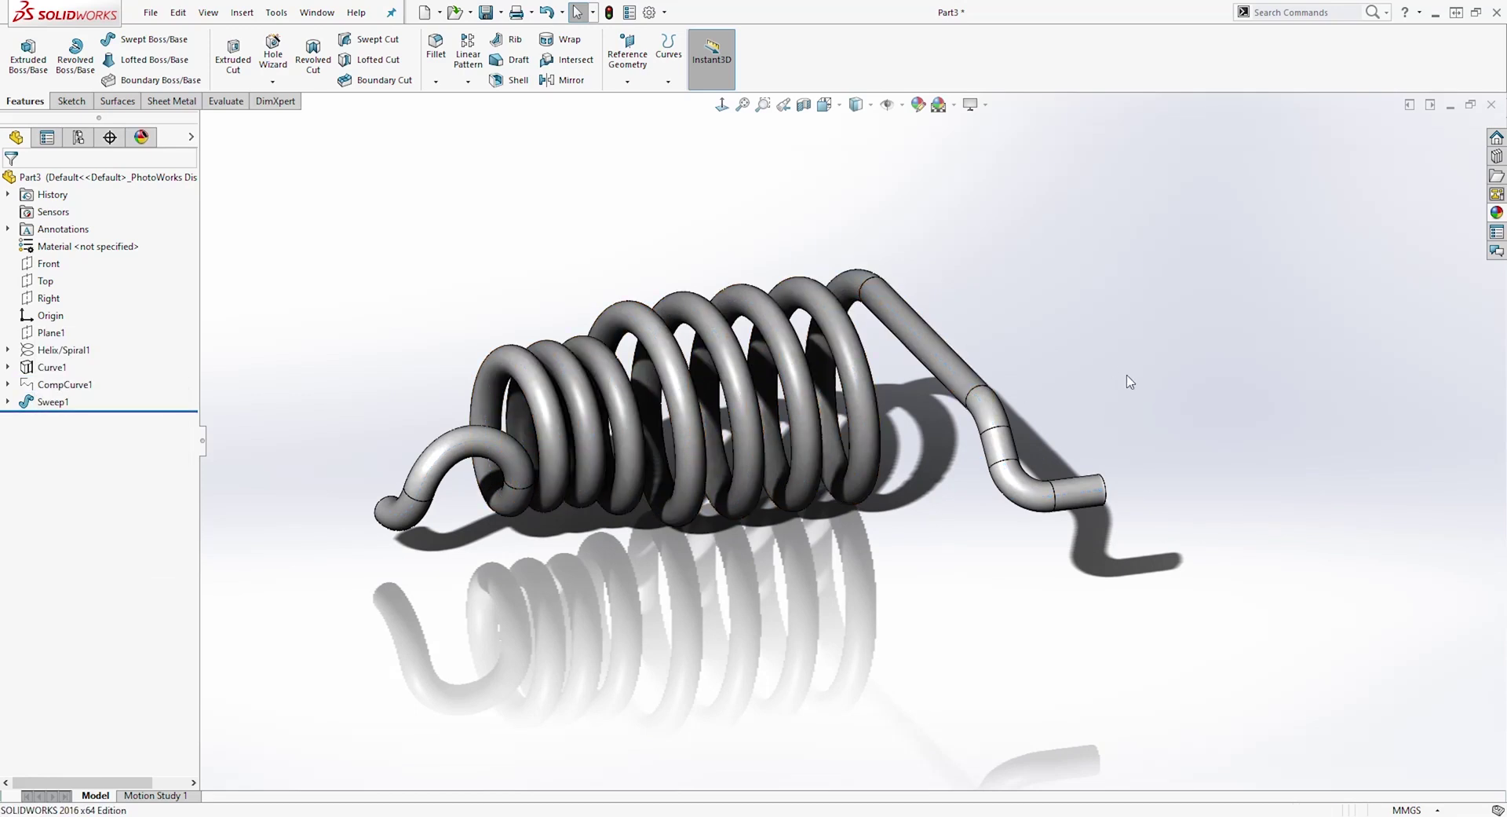
Step: Apply the polished silver metal appearance to the whole part
{"action": "left_click", "coordinate": [1497, 214]}
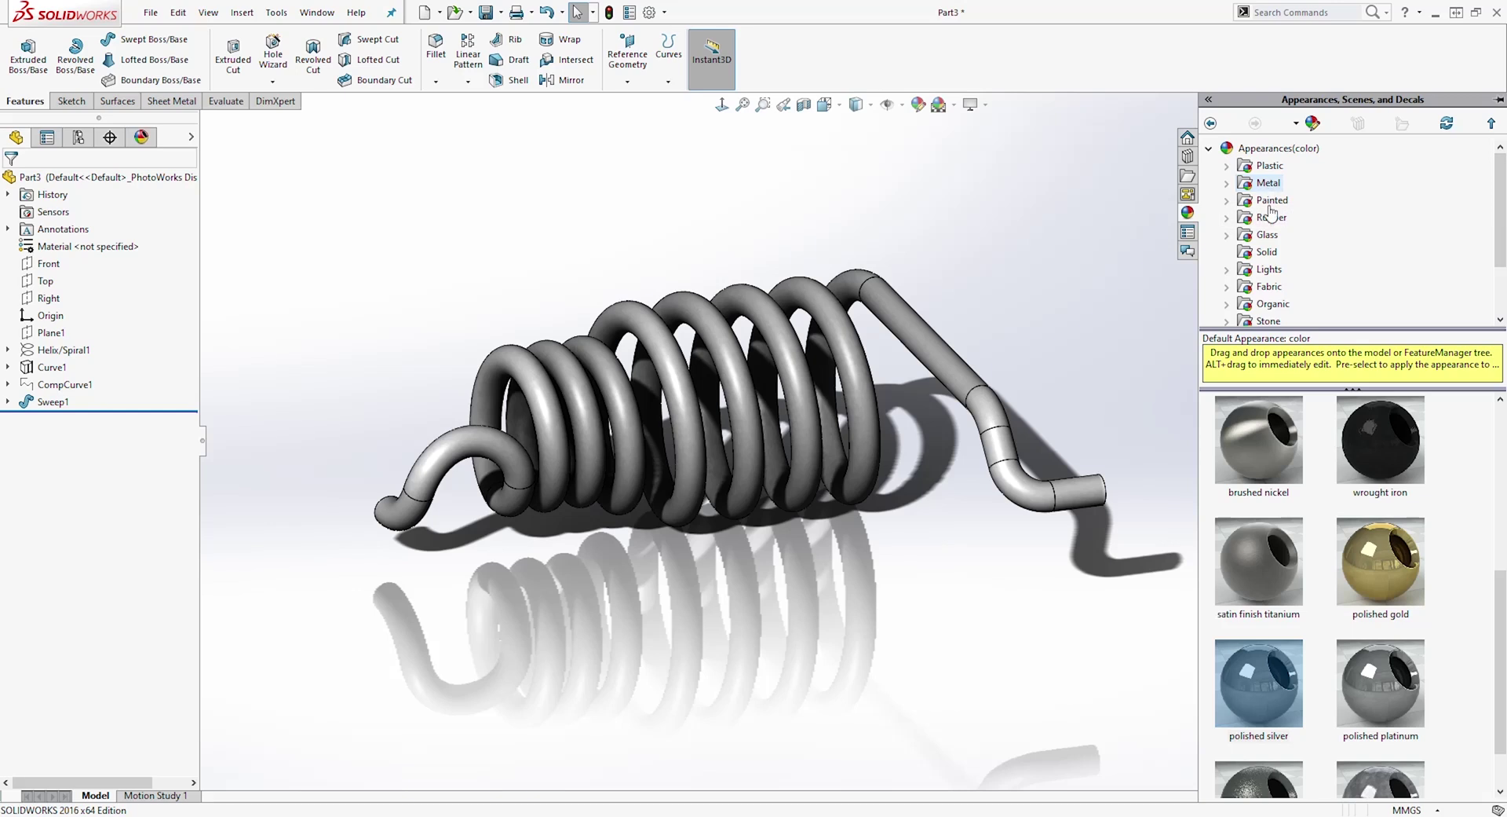
{"action": "left_click_drag", "start_coordinate": [1265, 700], "coordinate": [874, 501]}
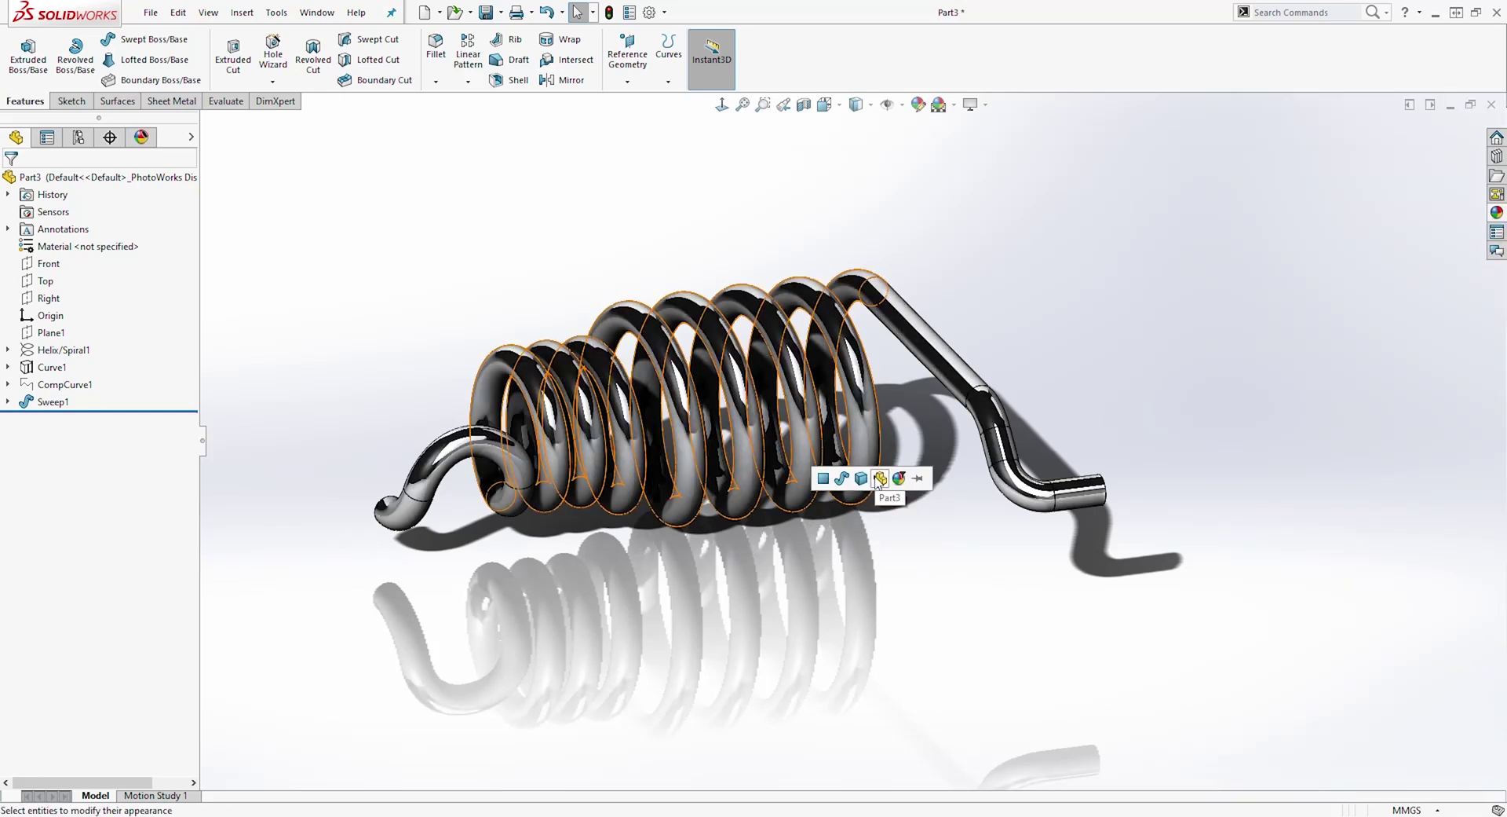
{"action": "left_click", "coordinate": [880, 479]}
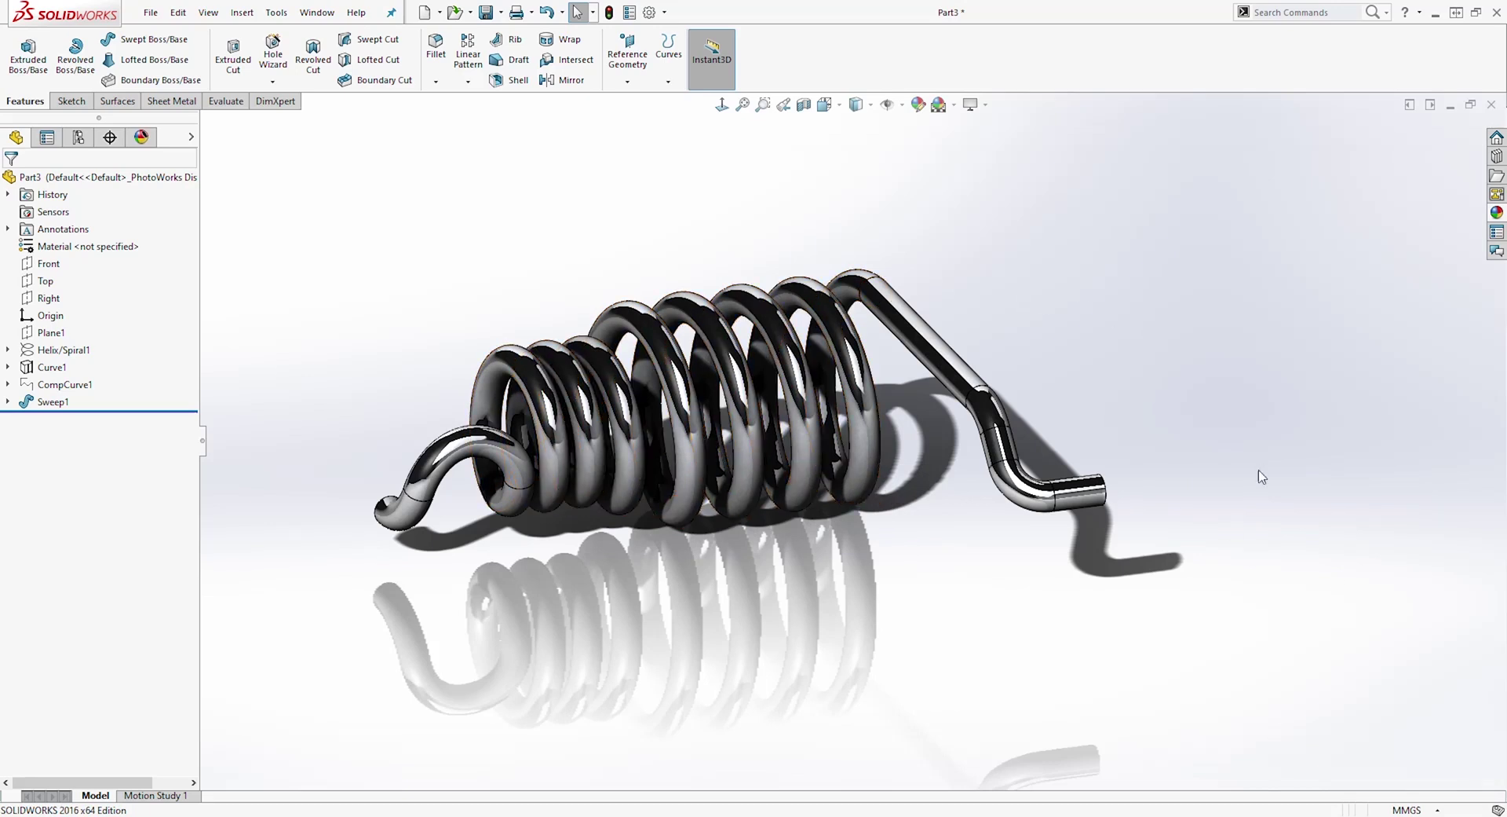
Step: Mirror the swept spring body about the Front plane with Merge solids enabled
{"action": "mouse_move", "coordinate": [1237, 445]}
{"action": "middle_mouse_down"}
{"action": "mouse_move", "coordinate": [1210, 405]}
{"action": "mouse_move", "coordinate": [1212, 445]}
{"action": "middle_mouse_up"}
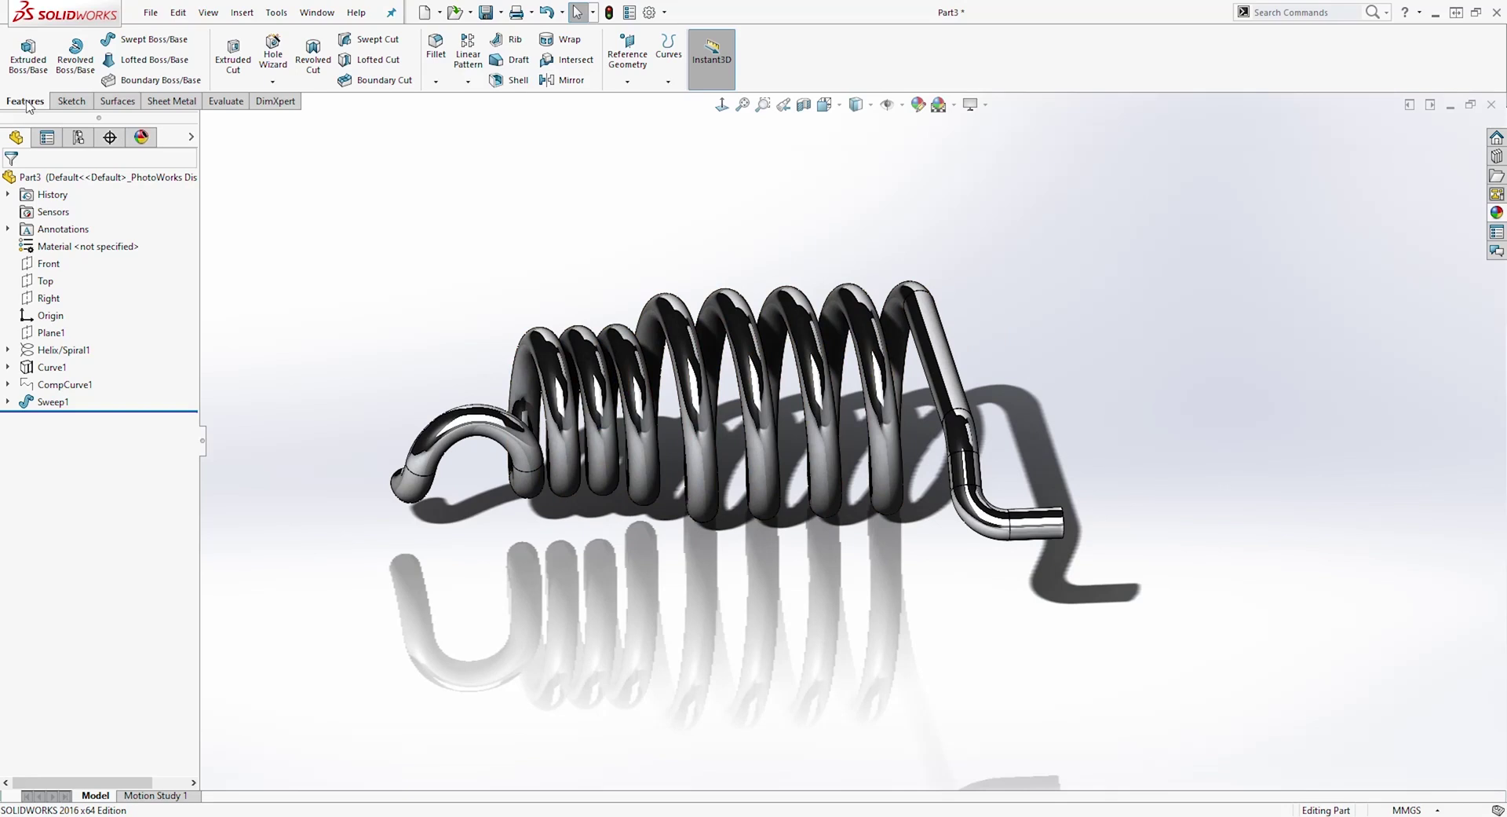
{"action": "left_click", "coordinate": [567, 79]}
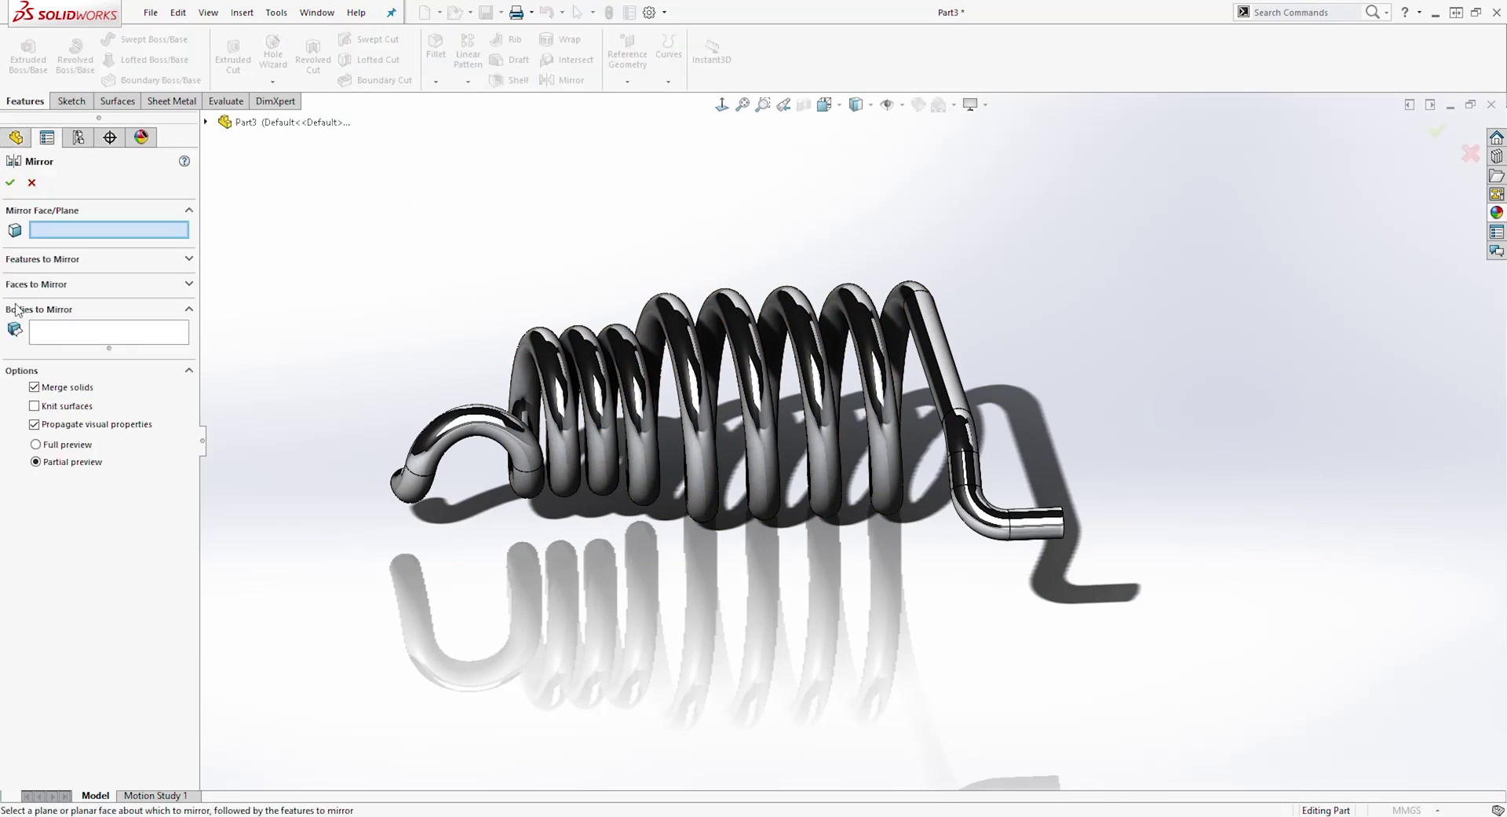
{"action": "left_click", "coordinate": [56, 336]}
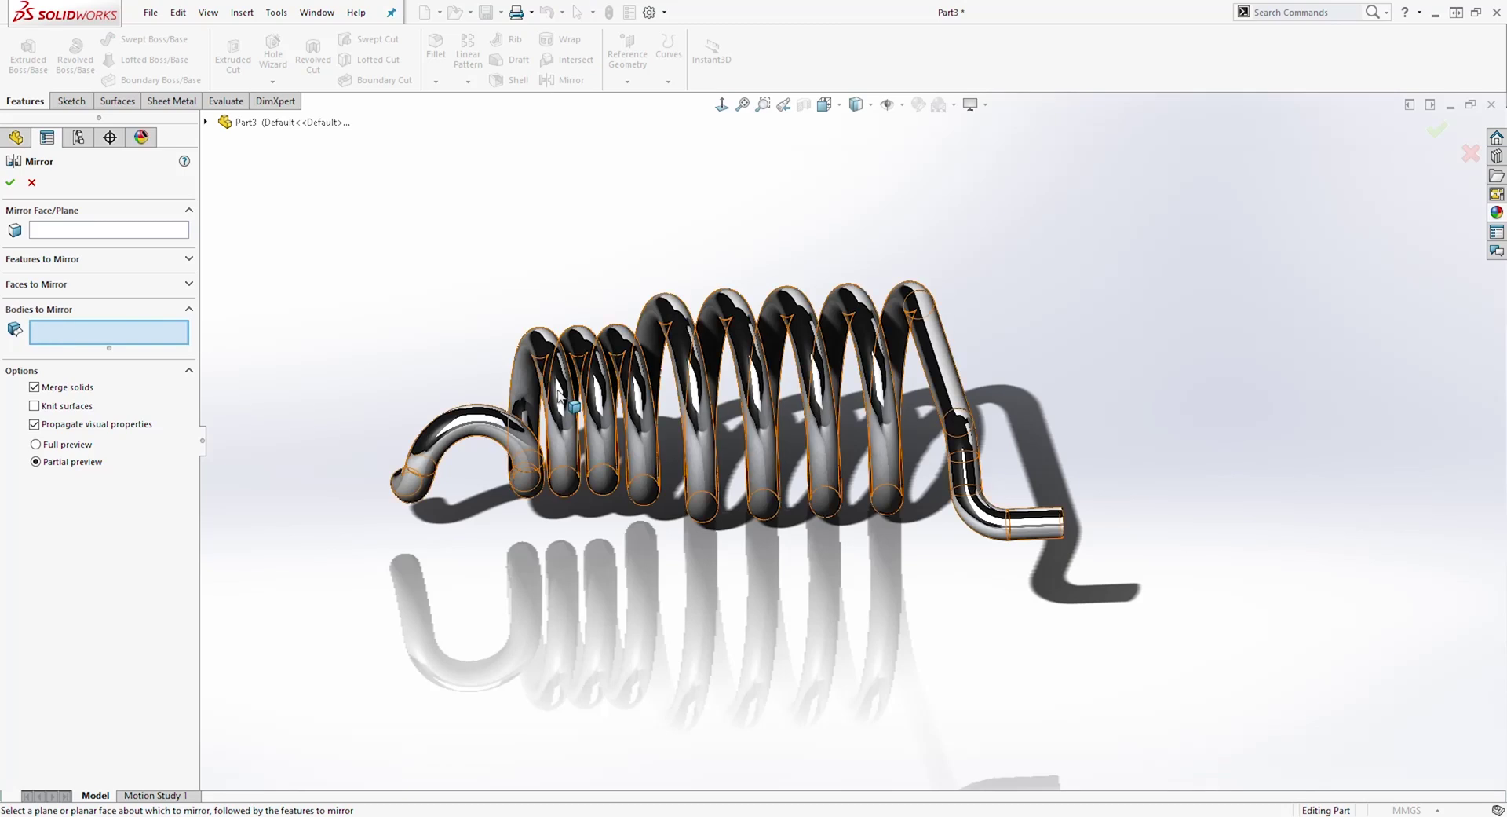
{"action": "left_click", "coordinate": [473, 409]}
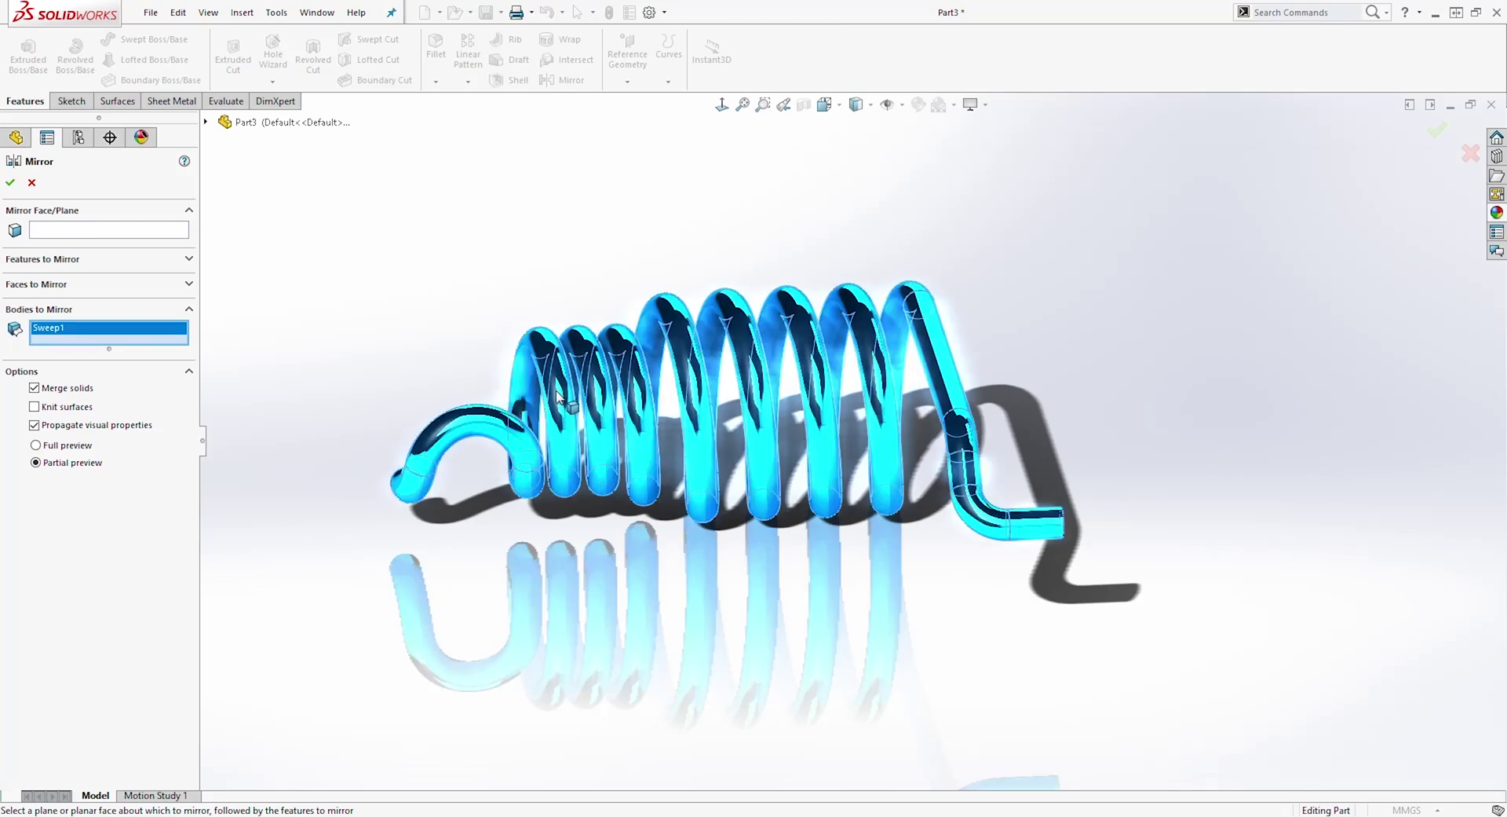
{"action": "left_click", "coordinate": [59, 230]}
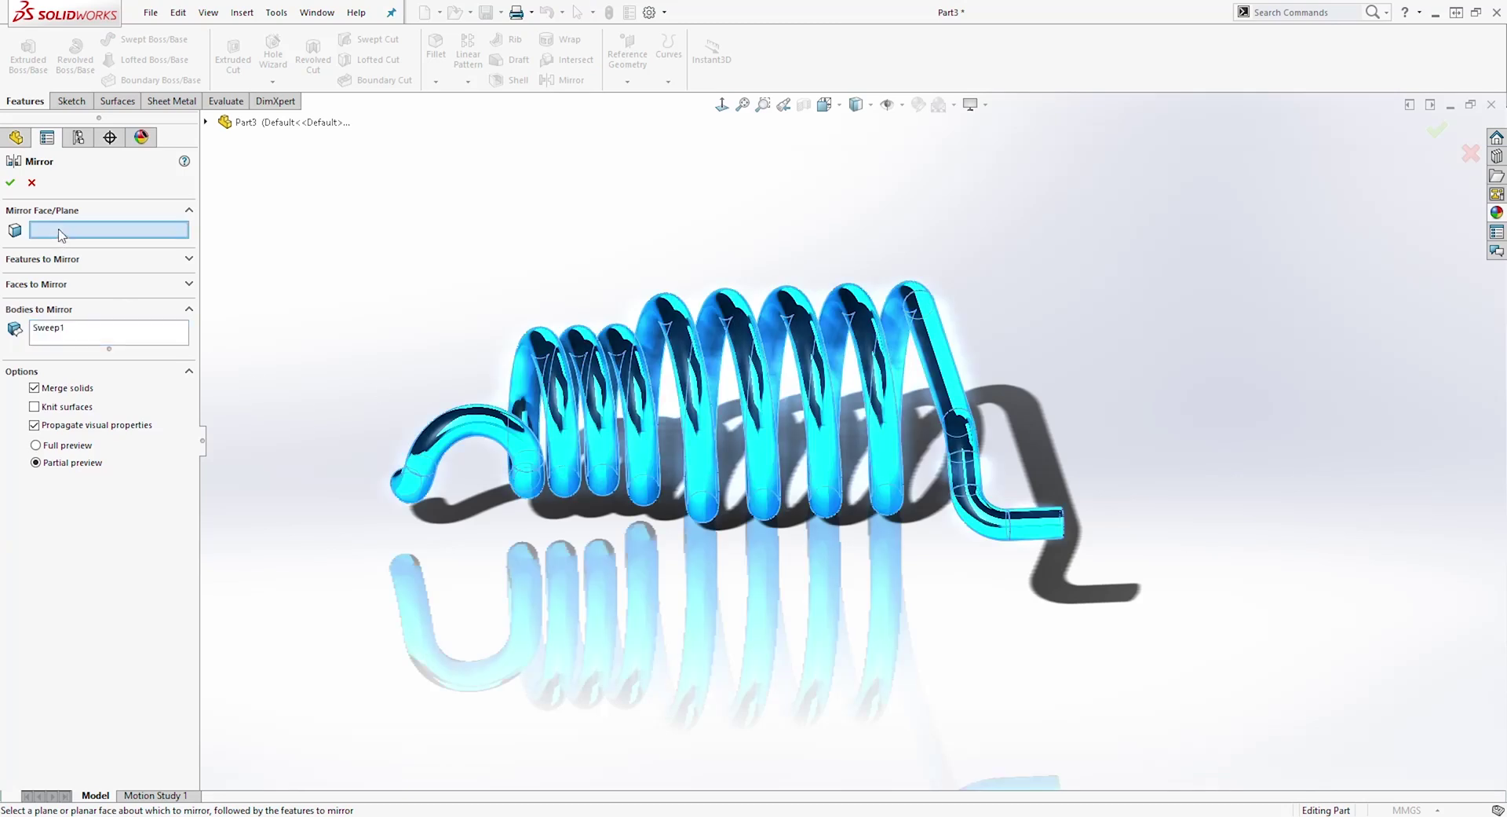
{"action": "left_click", "coordinate": [205, 122]}
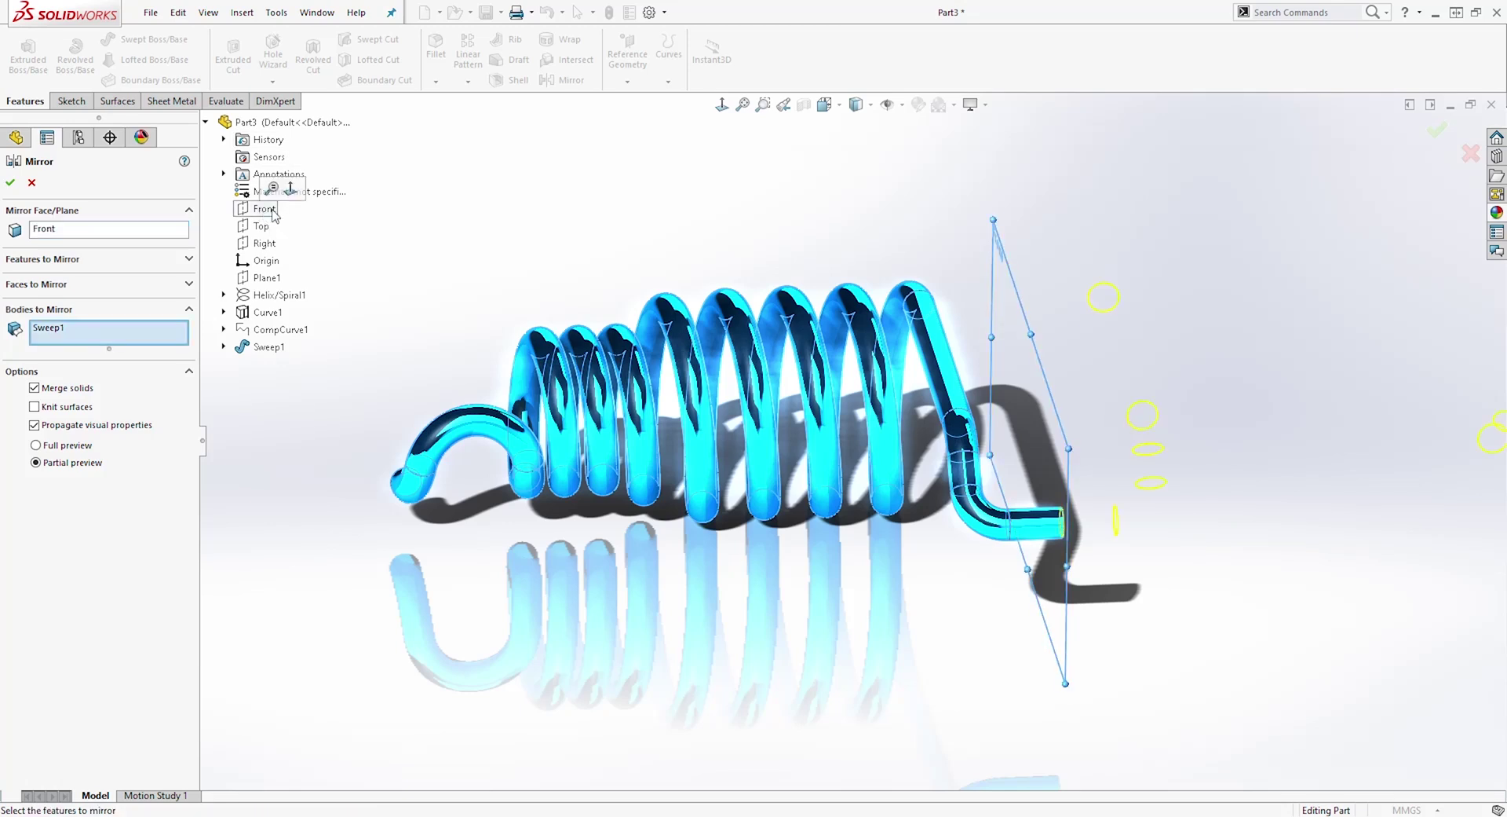
{"action": "key", "text": "f"}
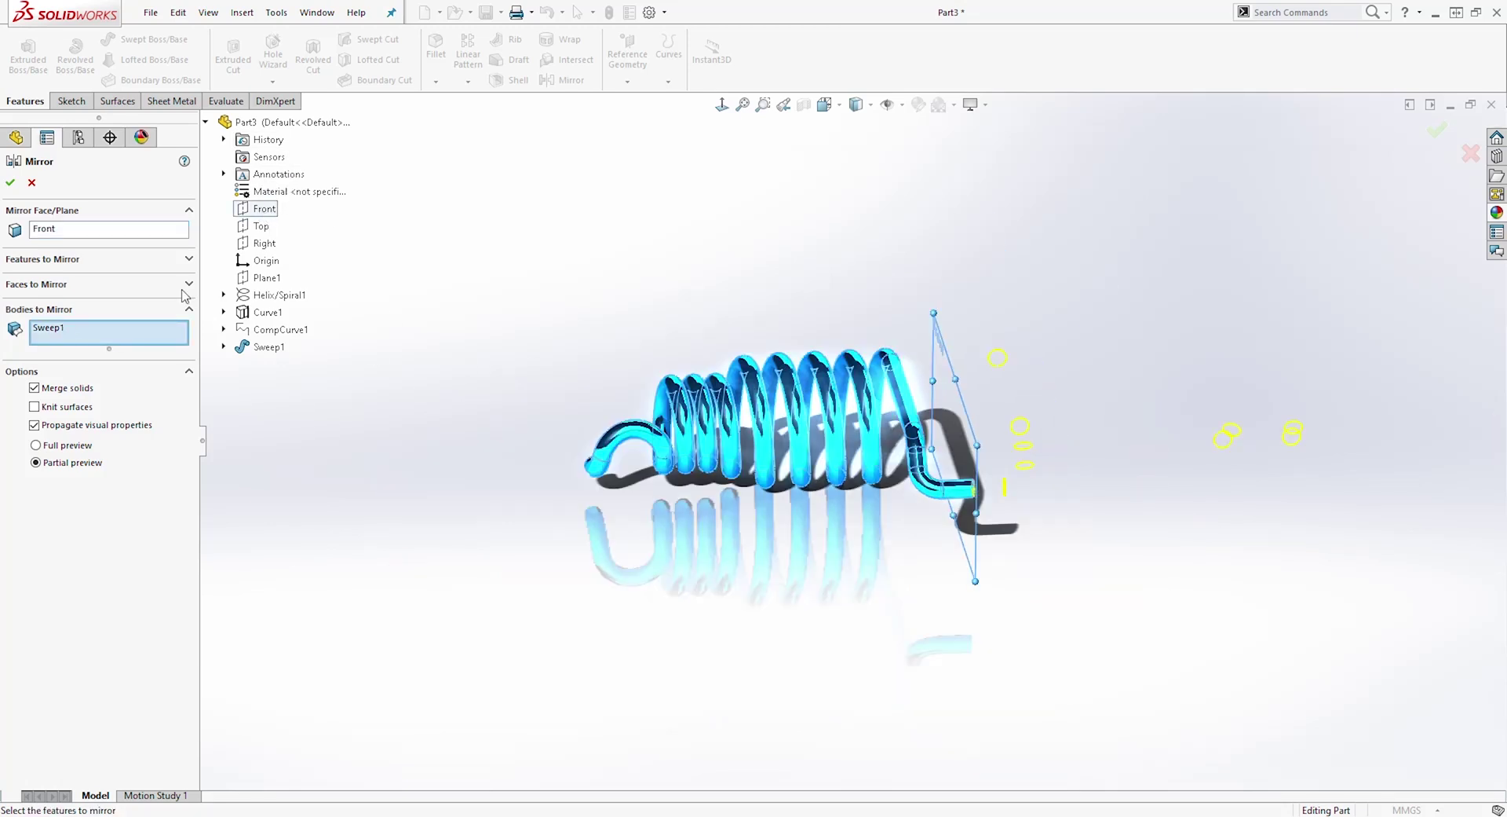
{"action": "left_click", "coordinate": [11, 183]}
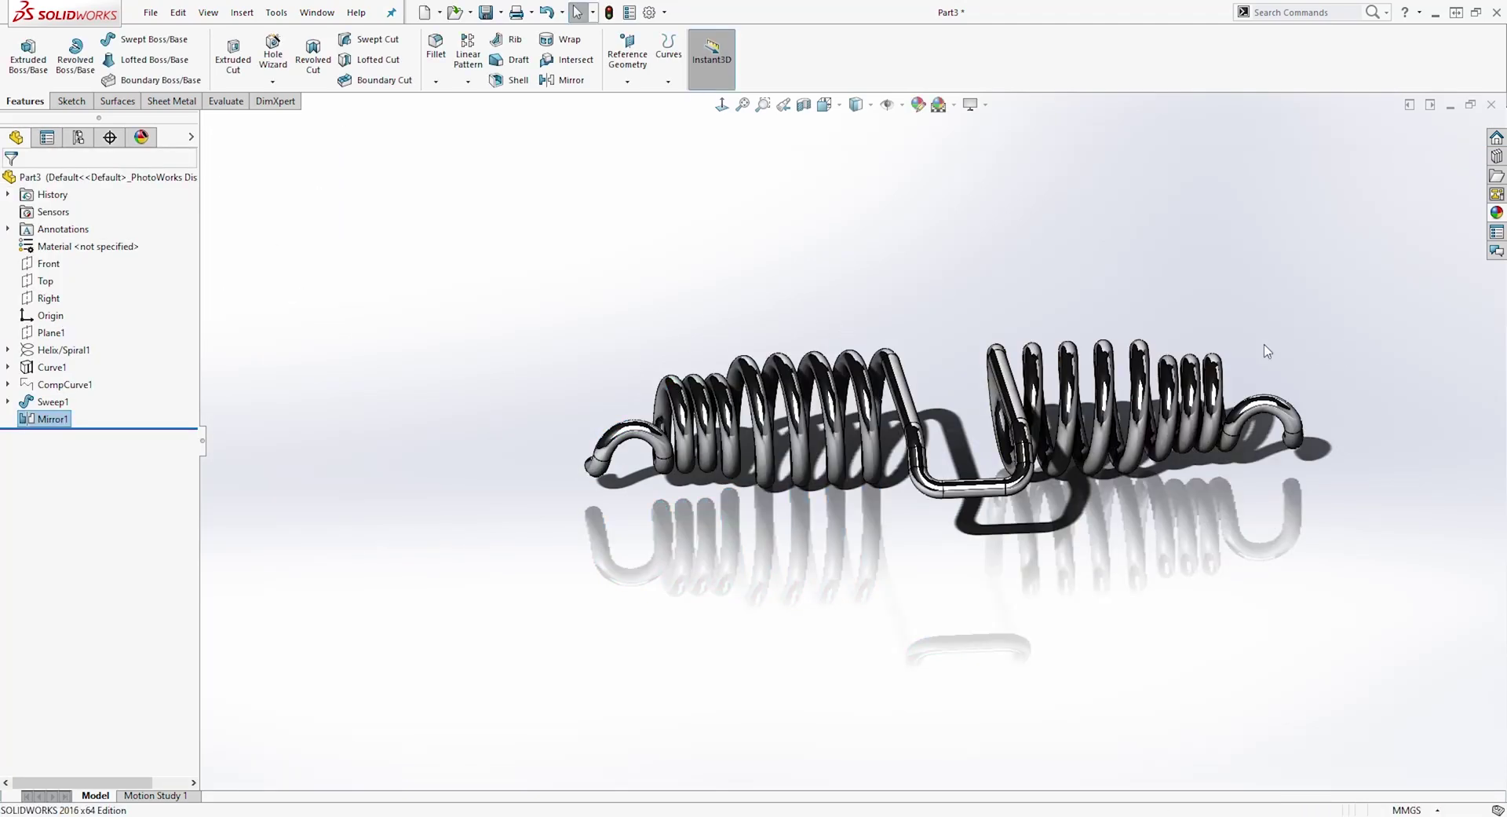
Step: Apply the polished steel metal appearance to the whole mirrored spring part
{"action": "middle_click_drag", "start_coordinate": [1264, 351], "coordinate": [1234, 333]}
{"action": "scroll", "coordinate": [1256, 361], "scroll_direction": "down", "scroll_amount": 4}
{"action": "scroll", "coordinate": [1063, 457], "scroll_direction": "up", "scroll_amount": 4}
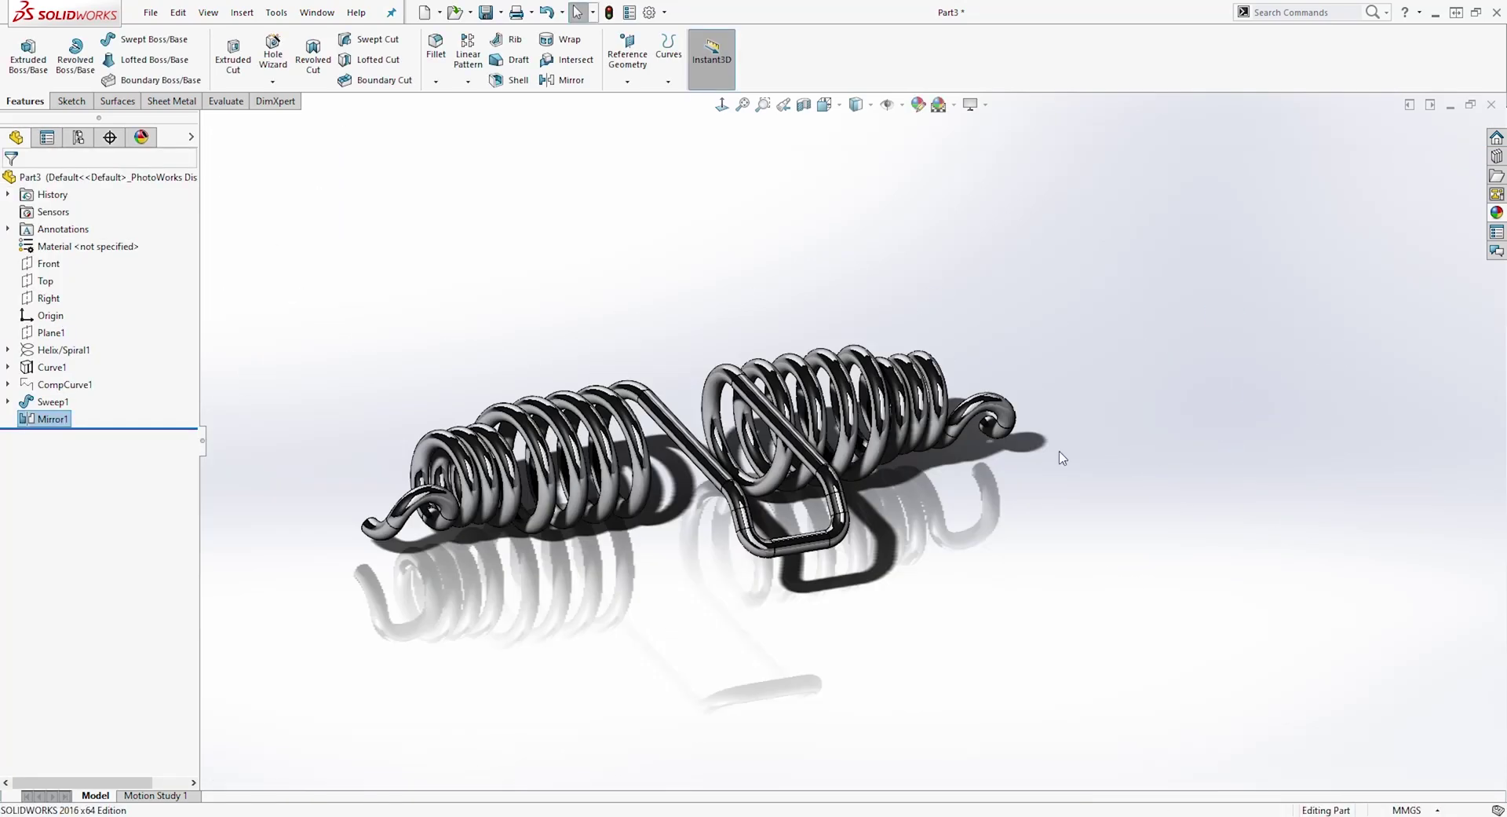
{"action": "middle_click_drag", "start_coordinate": [642, 469], "coordinate": [982, 409]}
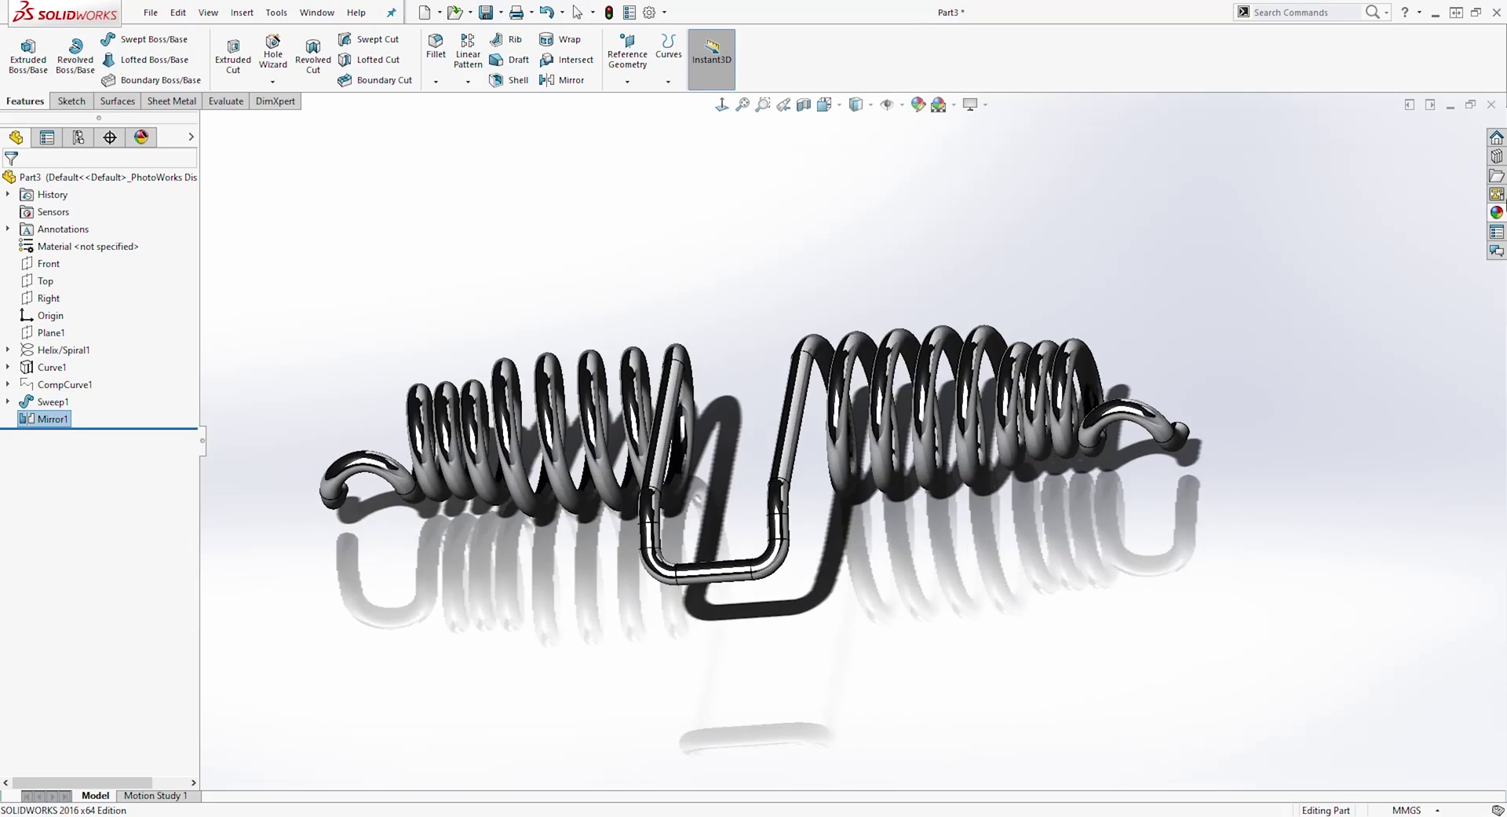
{"action": "left_click", "coordinate": [1497, 213]}
{"action": "scroll", "coordinate": [1295, 481], "scroll_direction": "up", "scroll_amount": 3}
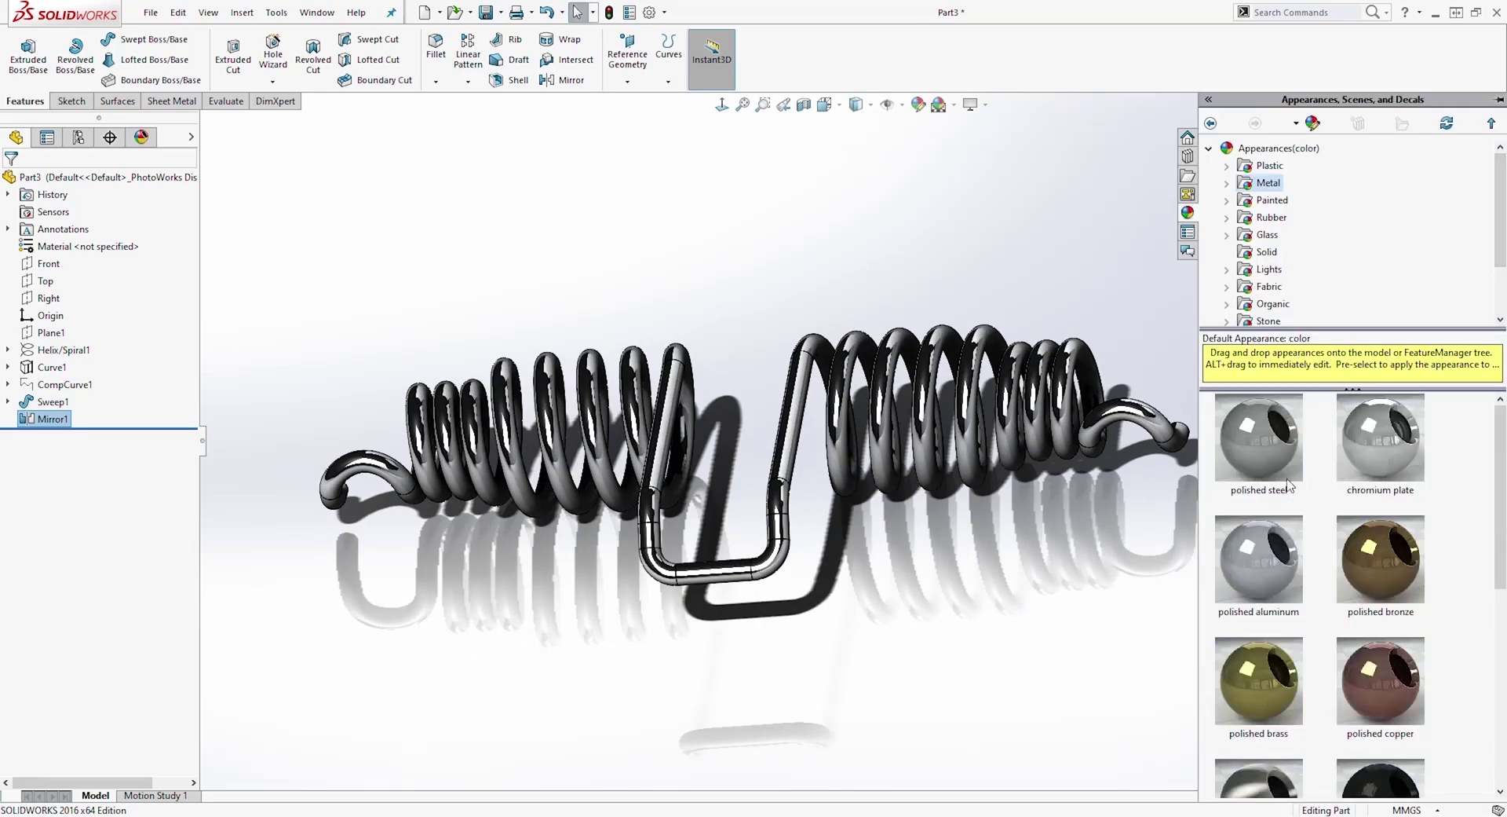
{"action": "left_click_drag", "start_coordinate": [1255, 440], "coordinate": [1008, 438]}
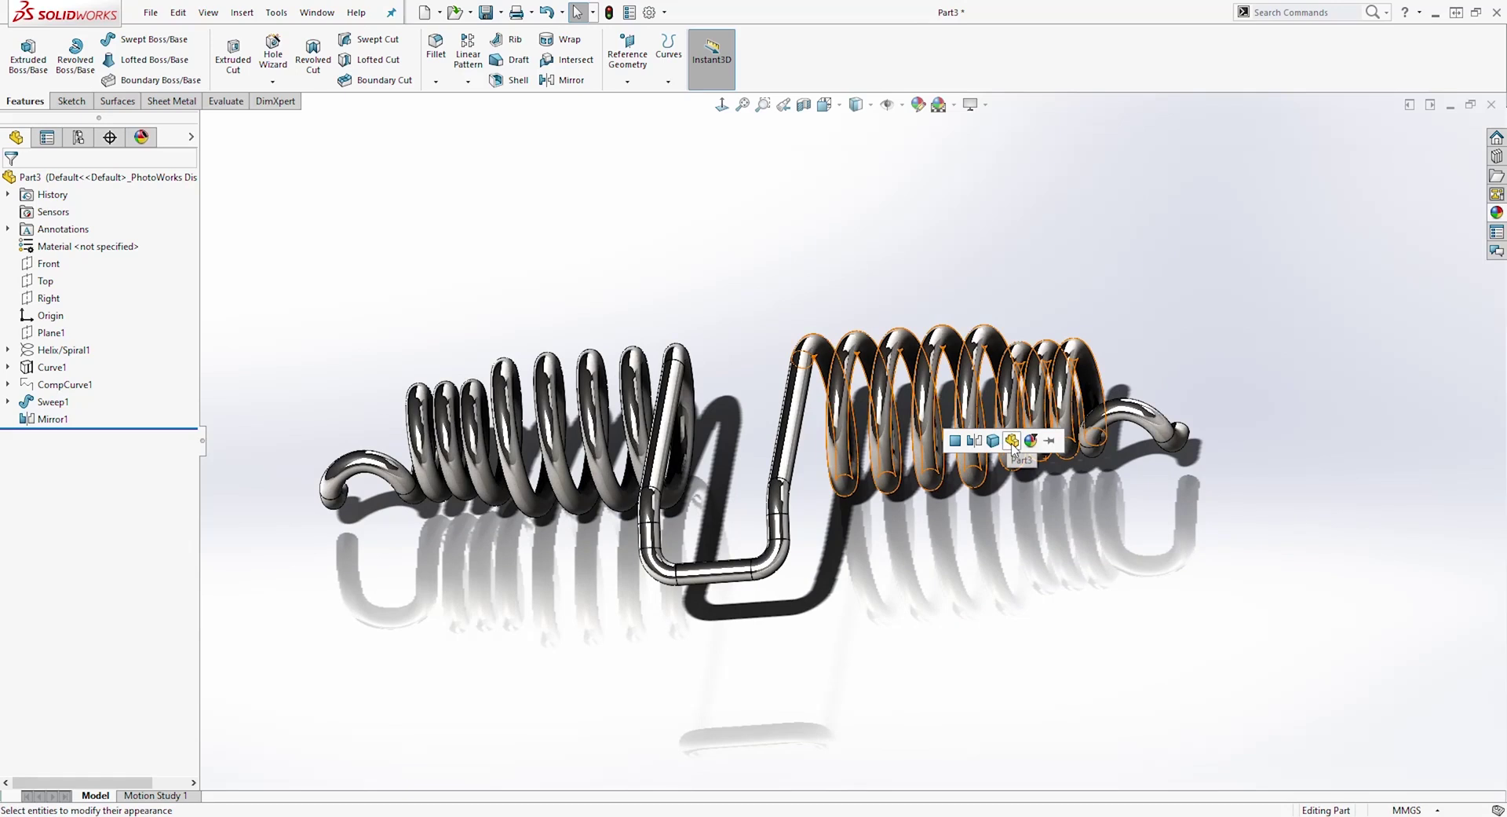
{"action": "left_click", "coordinate": [1011, 440]}
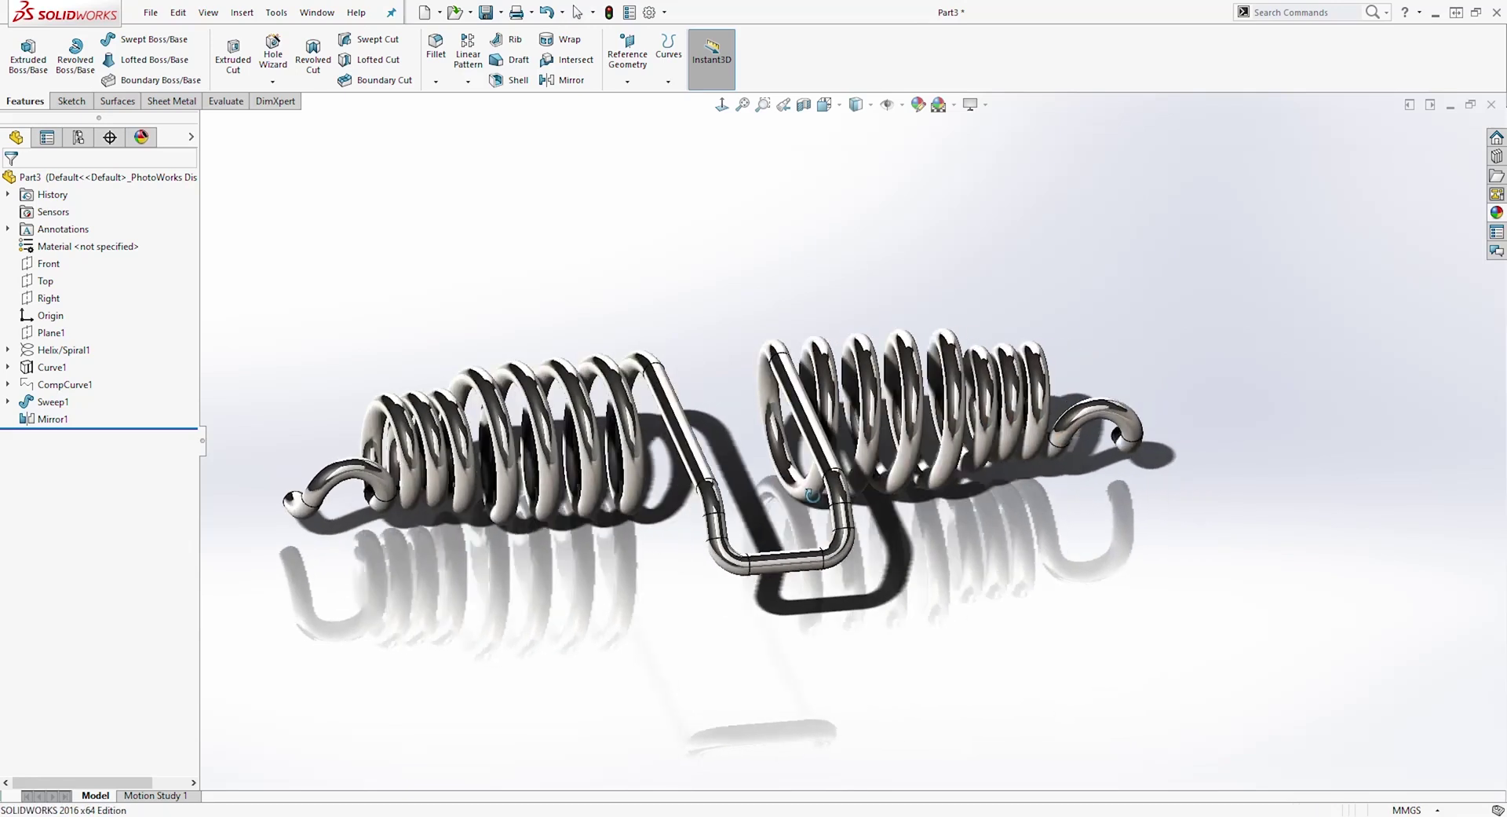